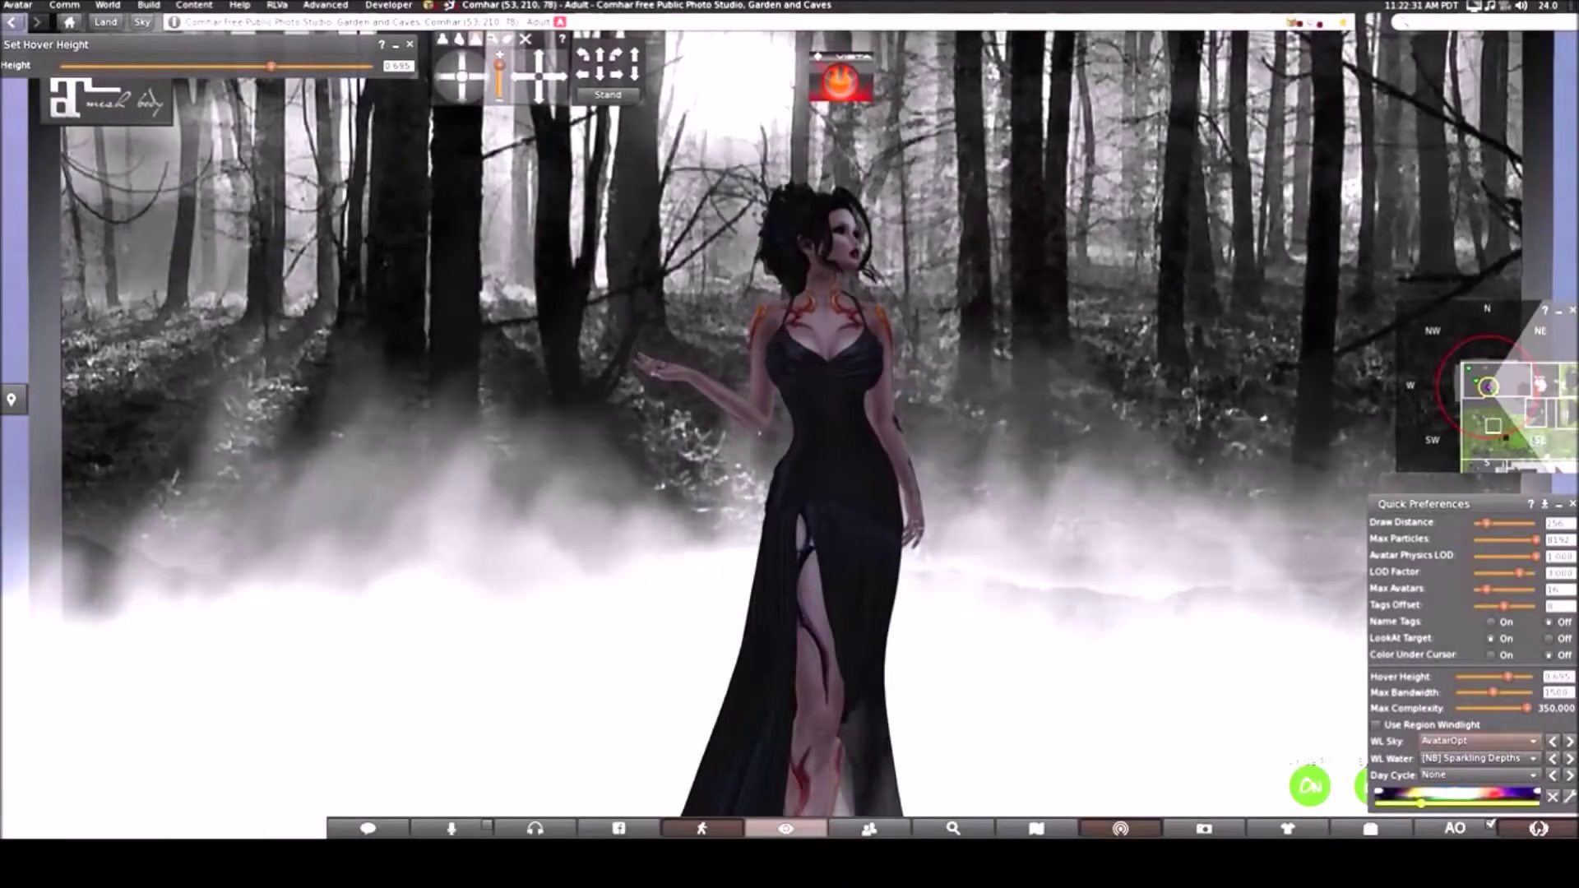
Step: Adjust the camera to frame the avatar from head to hips against the misty forest backdrop
{"action": "left_click", "coordinate": [460, 95]}
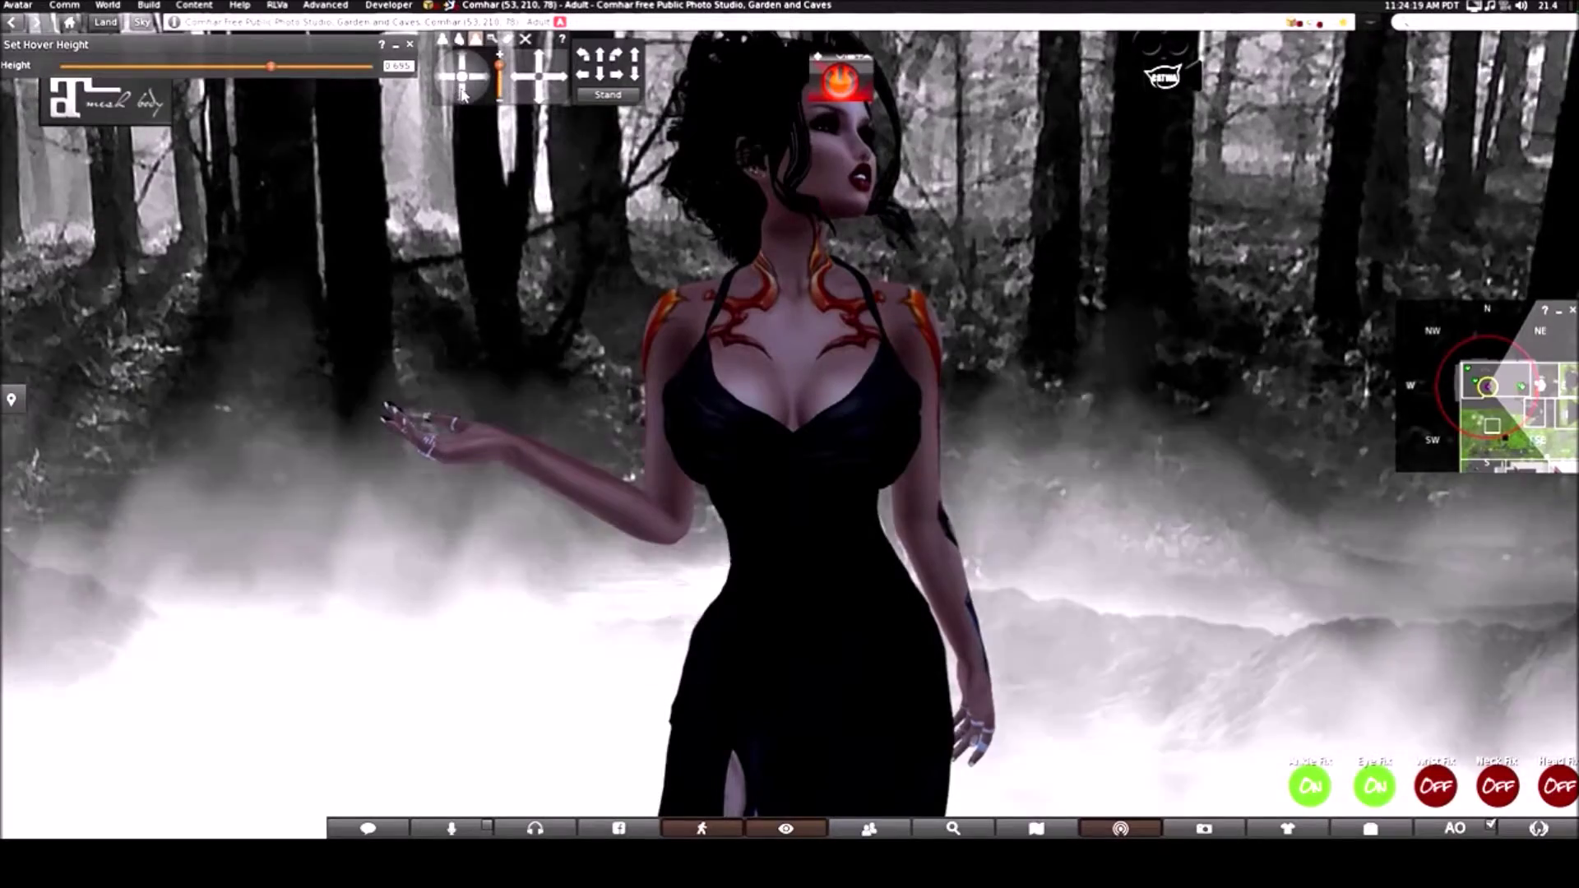
{"action": "left_click", "coordinate": [463, 96]}
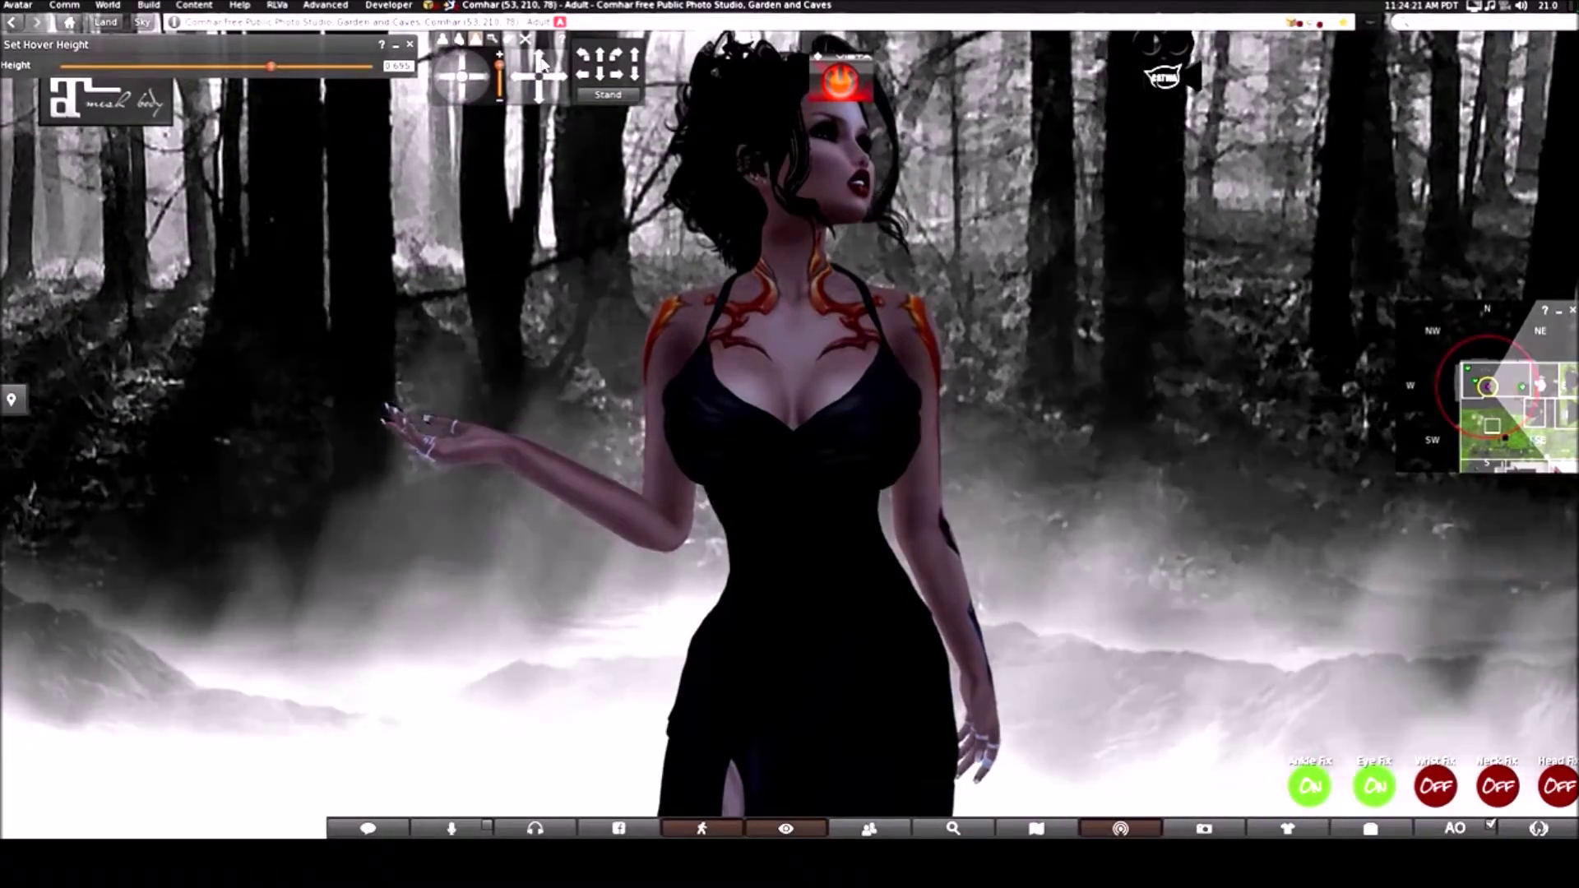
{"action": "left_click", "coordinate": [541, 58]}
{"action": "left_click", "coordinate": [538, 93]}
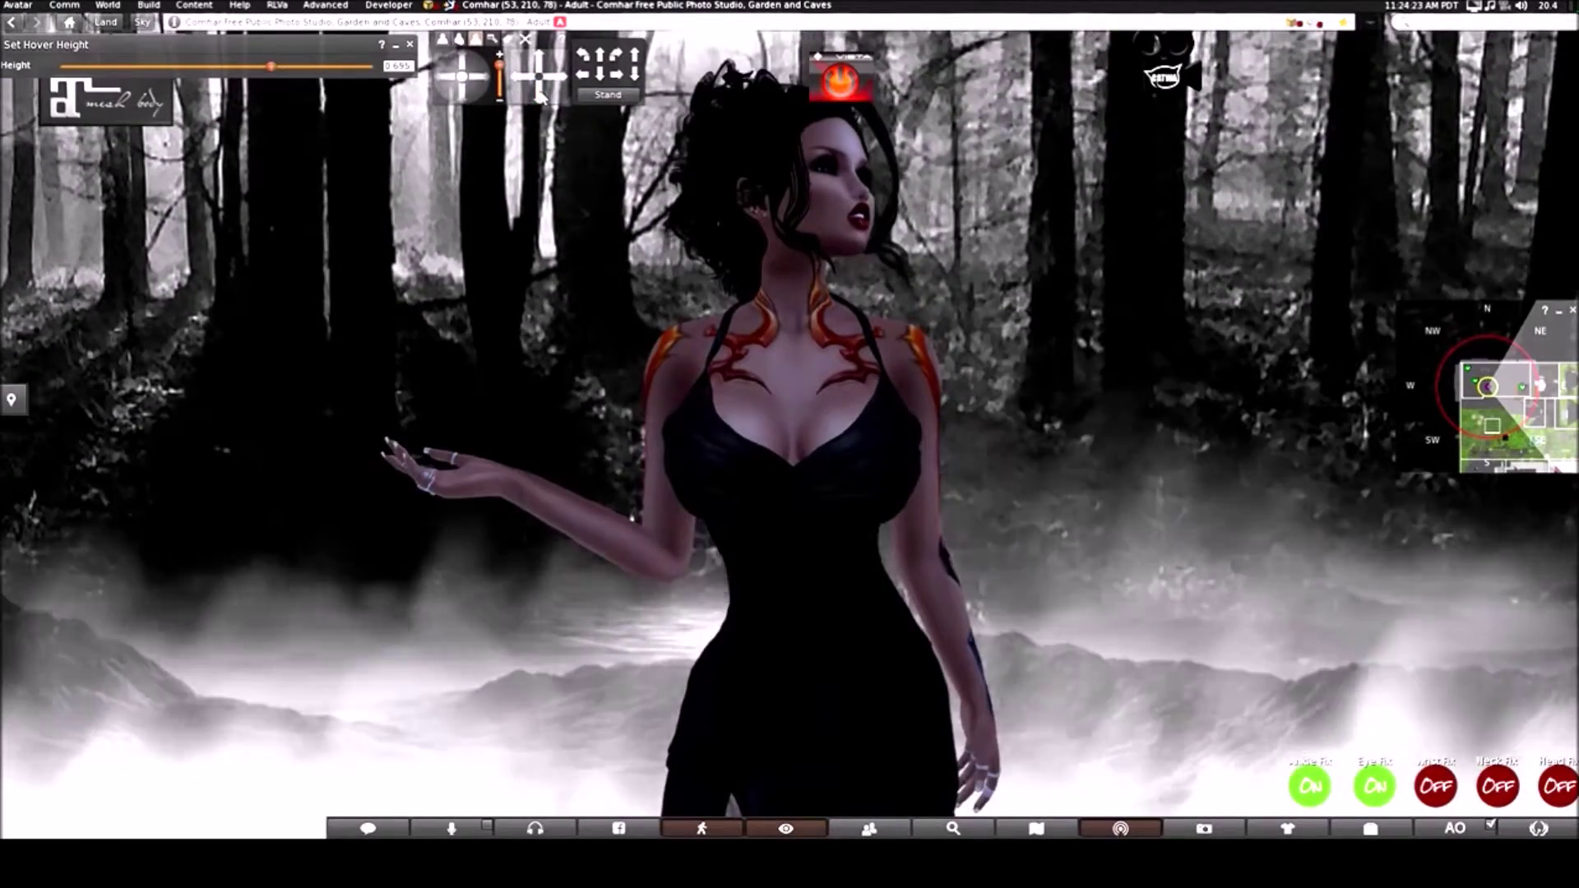
{"action": "left_click", "coordinate": [459, 99]}
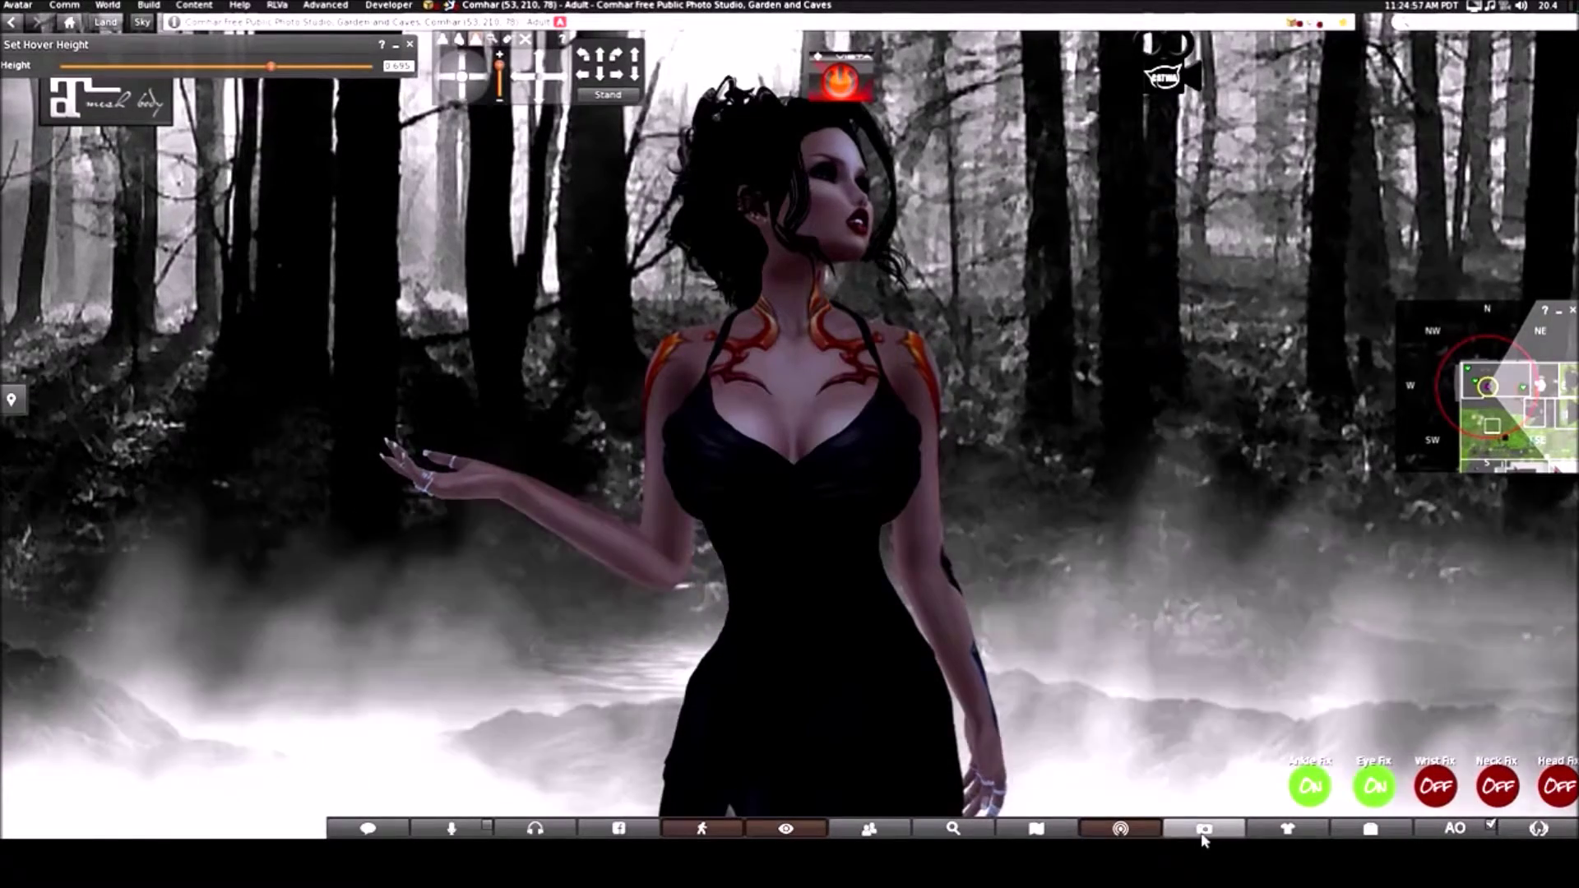
Step: Capture a 1024 × 768 snapshot of the avatar without the interface and save it to disk as a lossless PNG
{"action": "left_click", "coordinate": [1204, 829]}
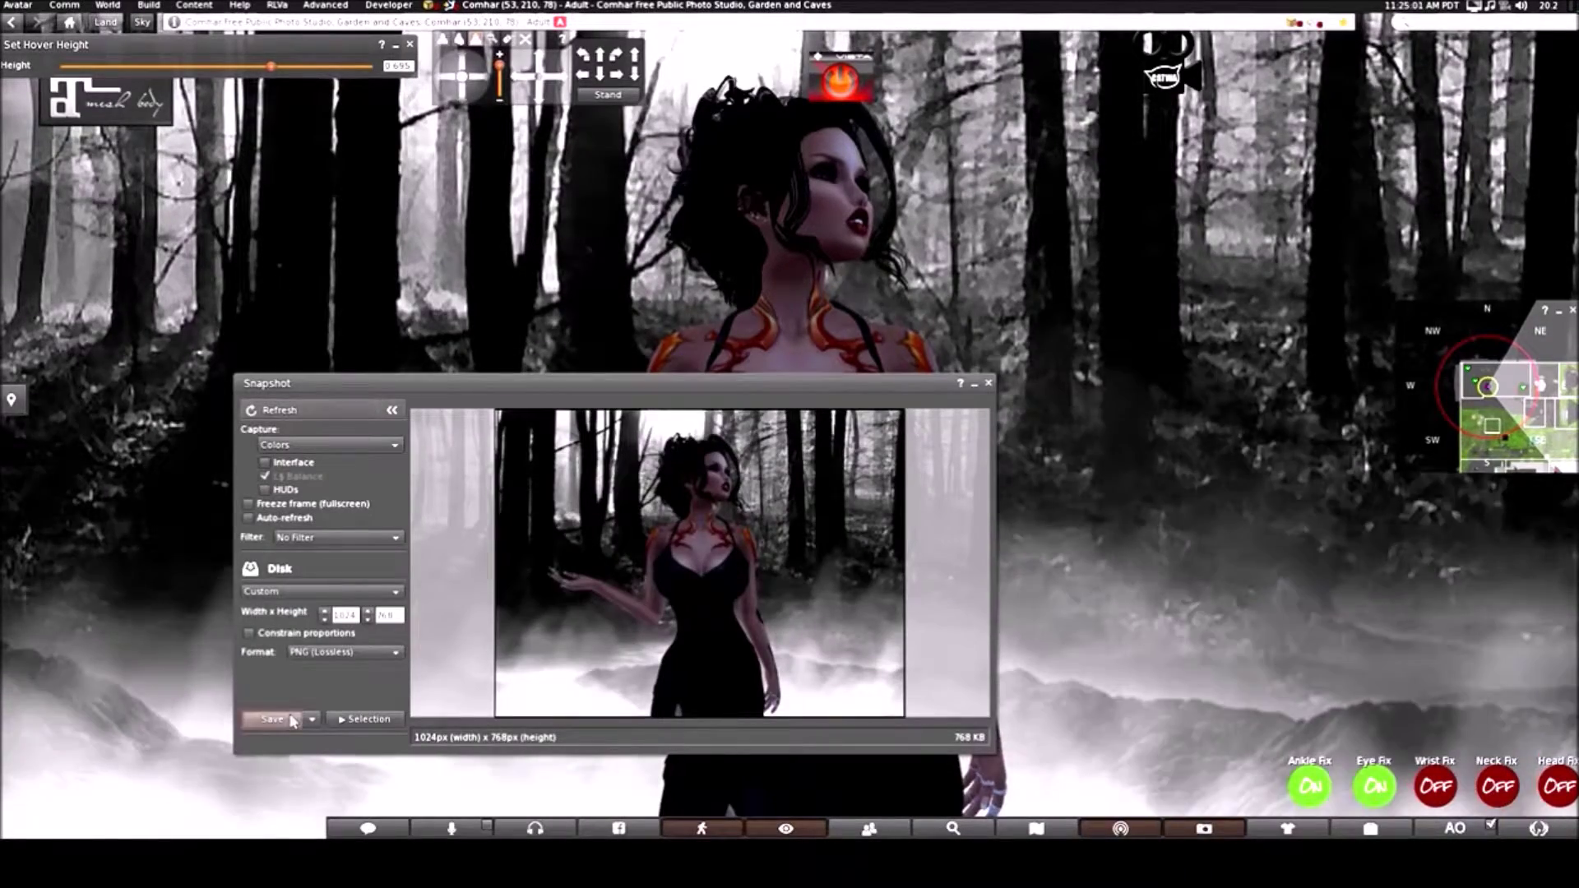
{"action": "left_click", "coordinate": [272, 719]}
{"action": "left_click", "coordinate": [988, 383]}
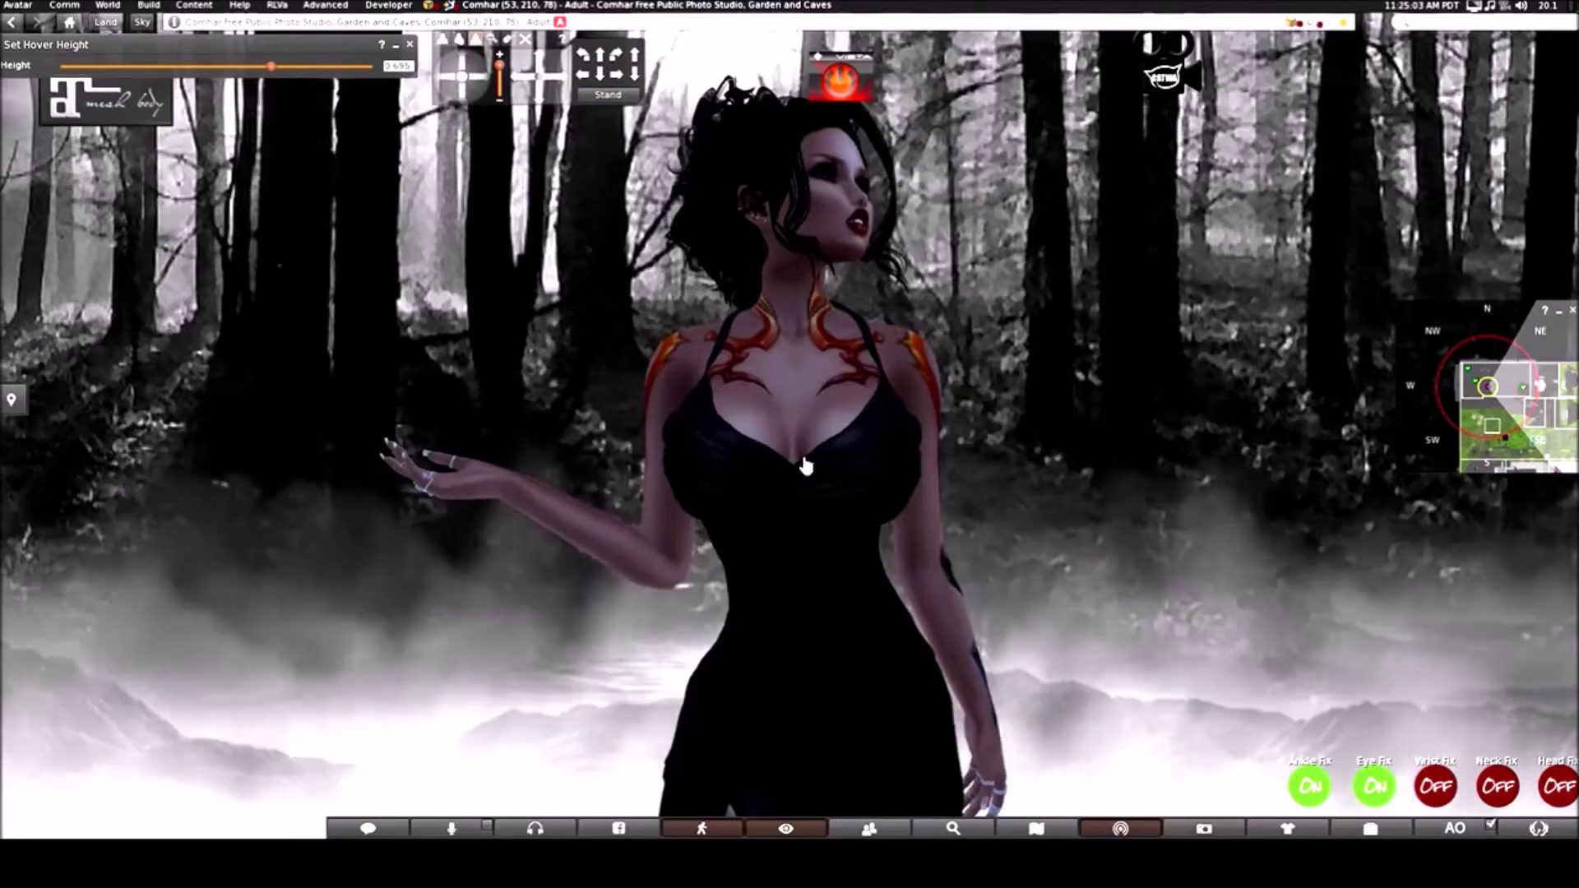
Step: Accept the graphics preferences with the quality level at High
{"action": "scroll", "coordinate": [802, 464], "scroll_direction": "down", "scroll_amount": 5}
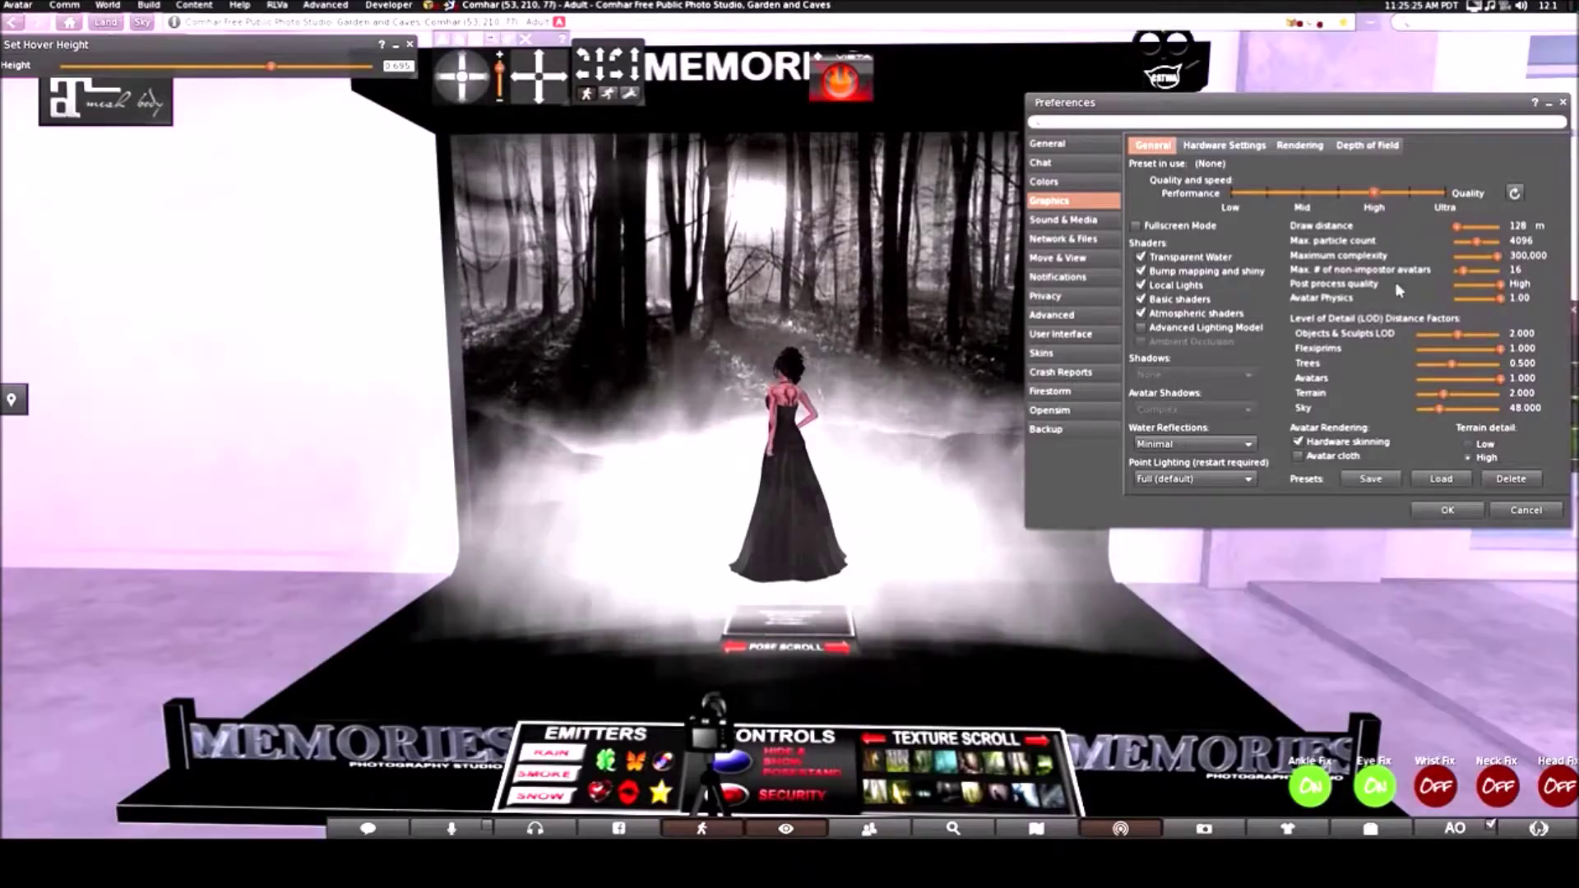
{"action": "left_click", "coordinate": [1452, 517]}
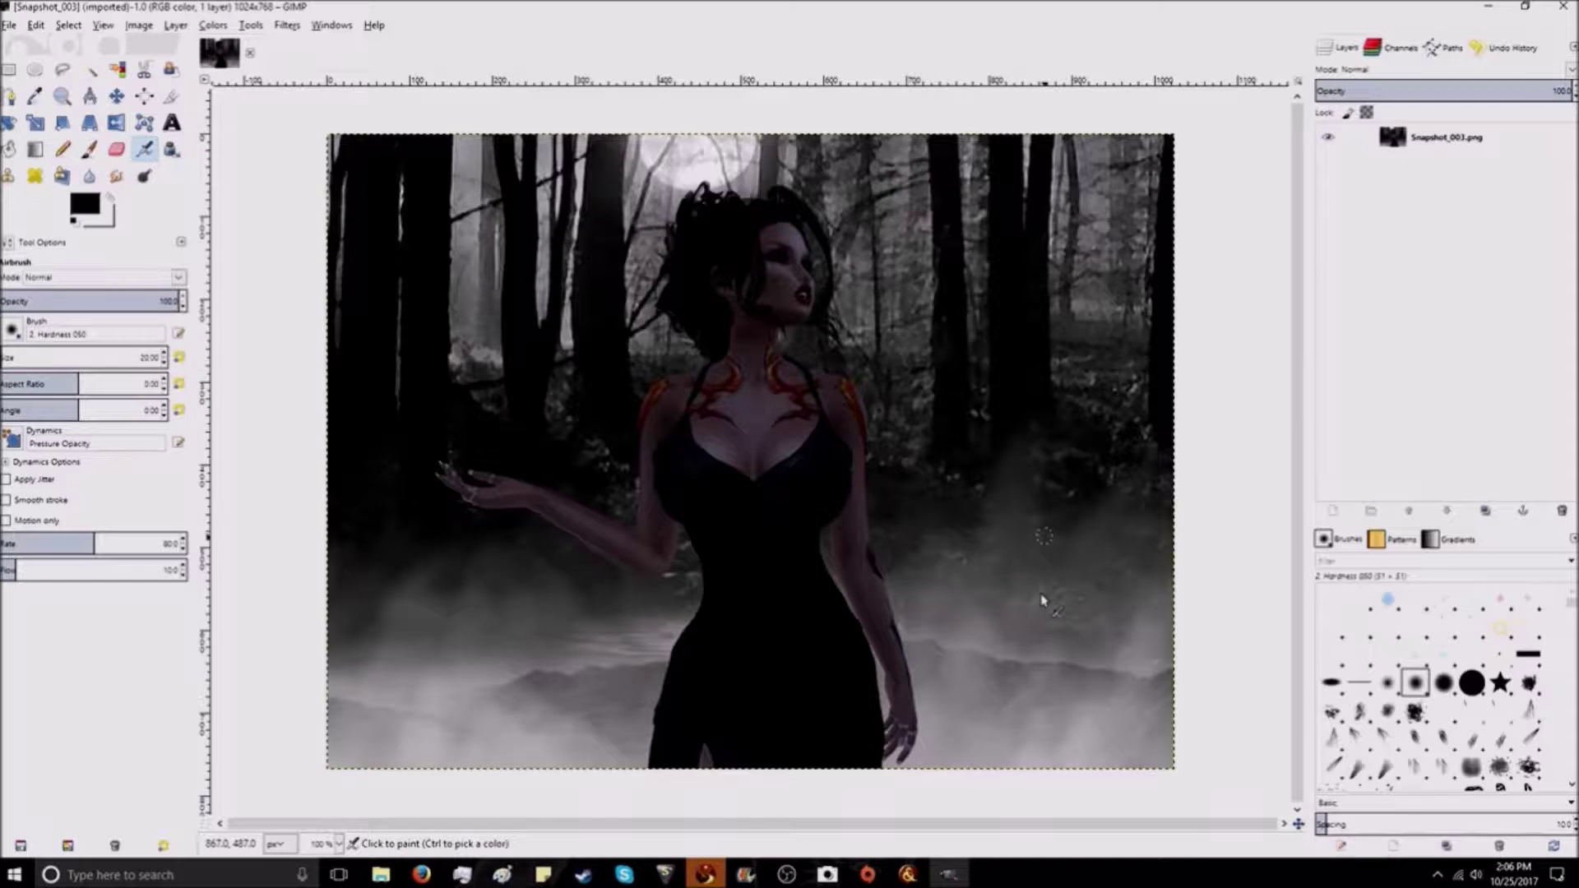
Step: In GIMP, add a transparent 1024 × 768 layer named "shading" above the snapshot layer
{"action": "scroll", "coordinate": [1039, 598], "scroll_direction": "up", "scroll_amount": 3}
{"action": "scroll", "coordinate": [884, 561], "scroll_direction": "down", "scroll_amount": 3}
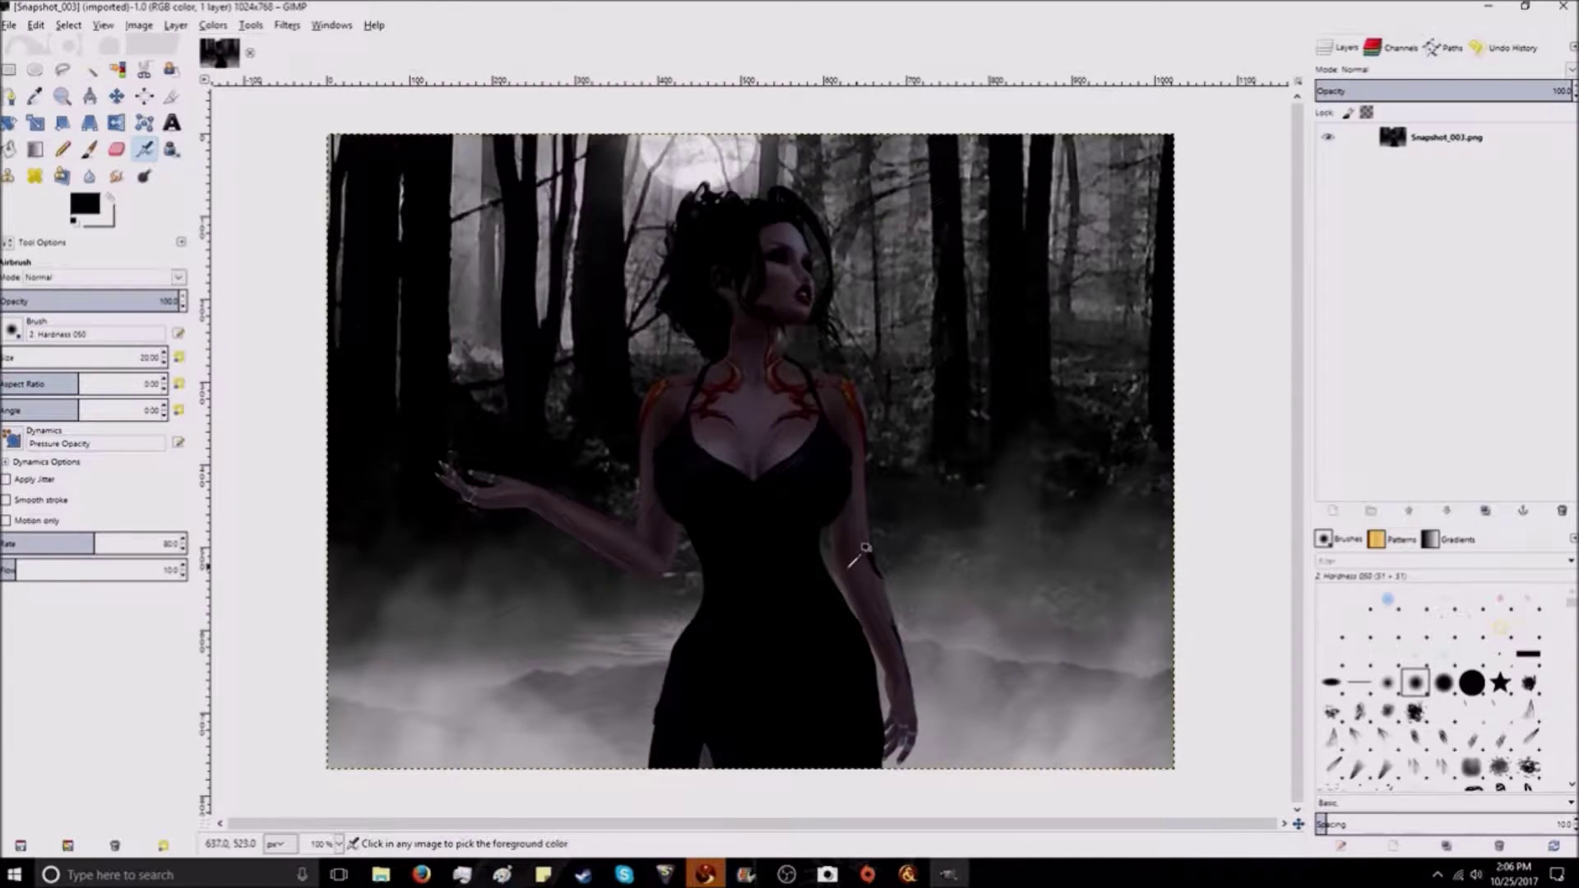
{"action": "scroll", "coordinate": [865, 547], "scroll_direction": "up", "scroll_amount": 1, "text": "ctrl"}
{"action": "right_click", "coordinate": [1406, 138]}
{"action": "left_click", "coordinate": [1425, 171]}
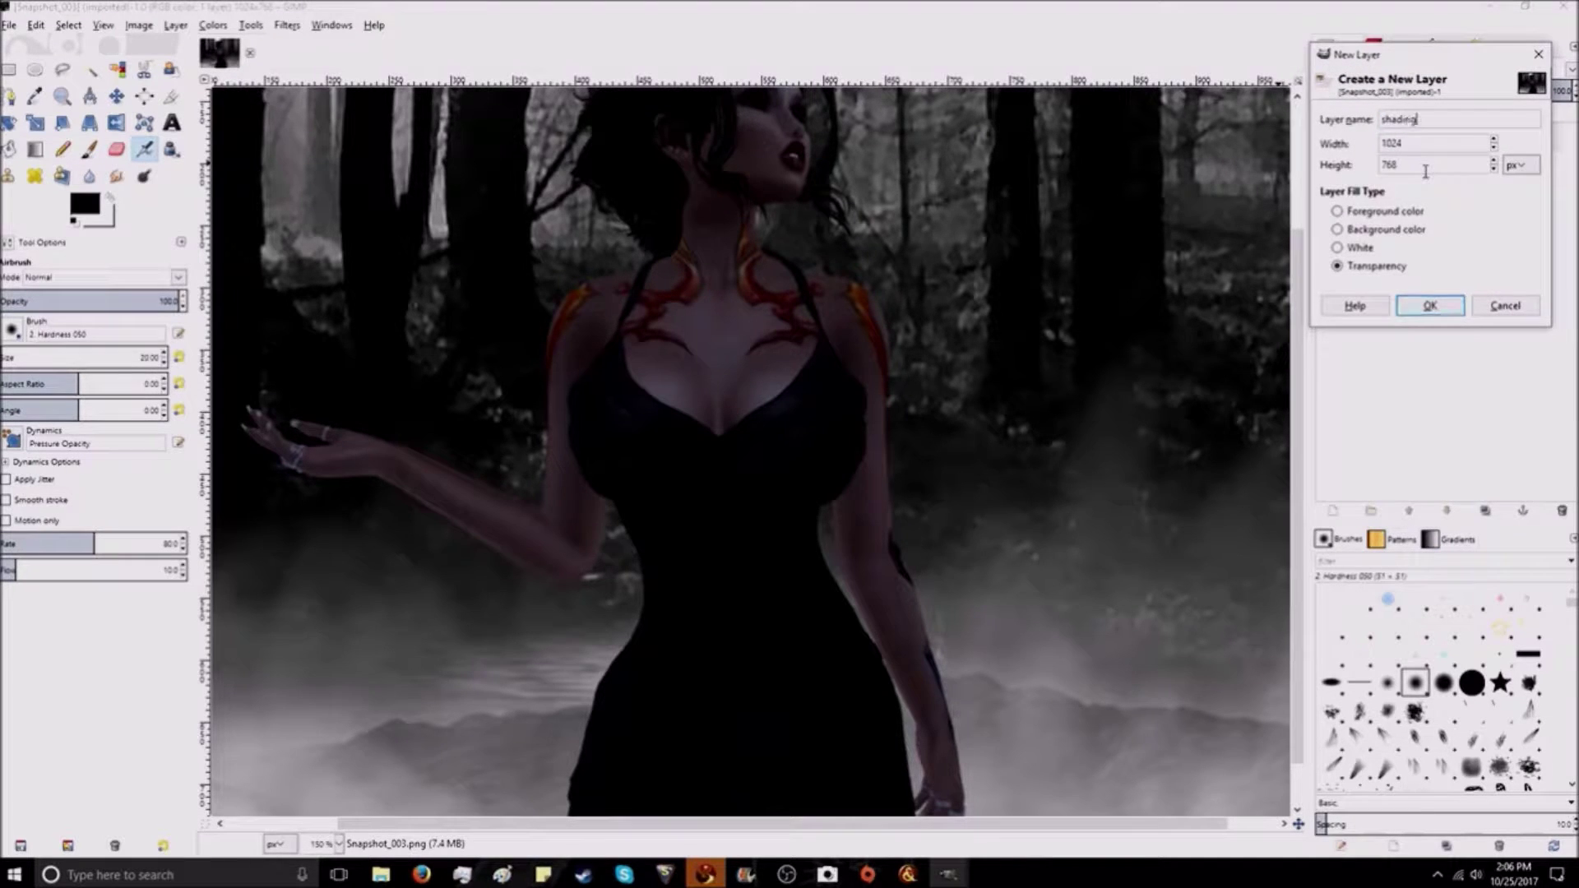
{"action": "key", "text": "Return"}
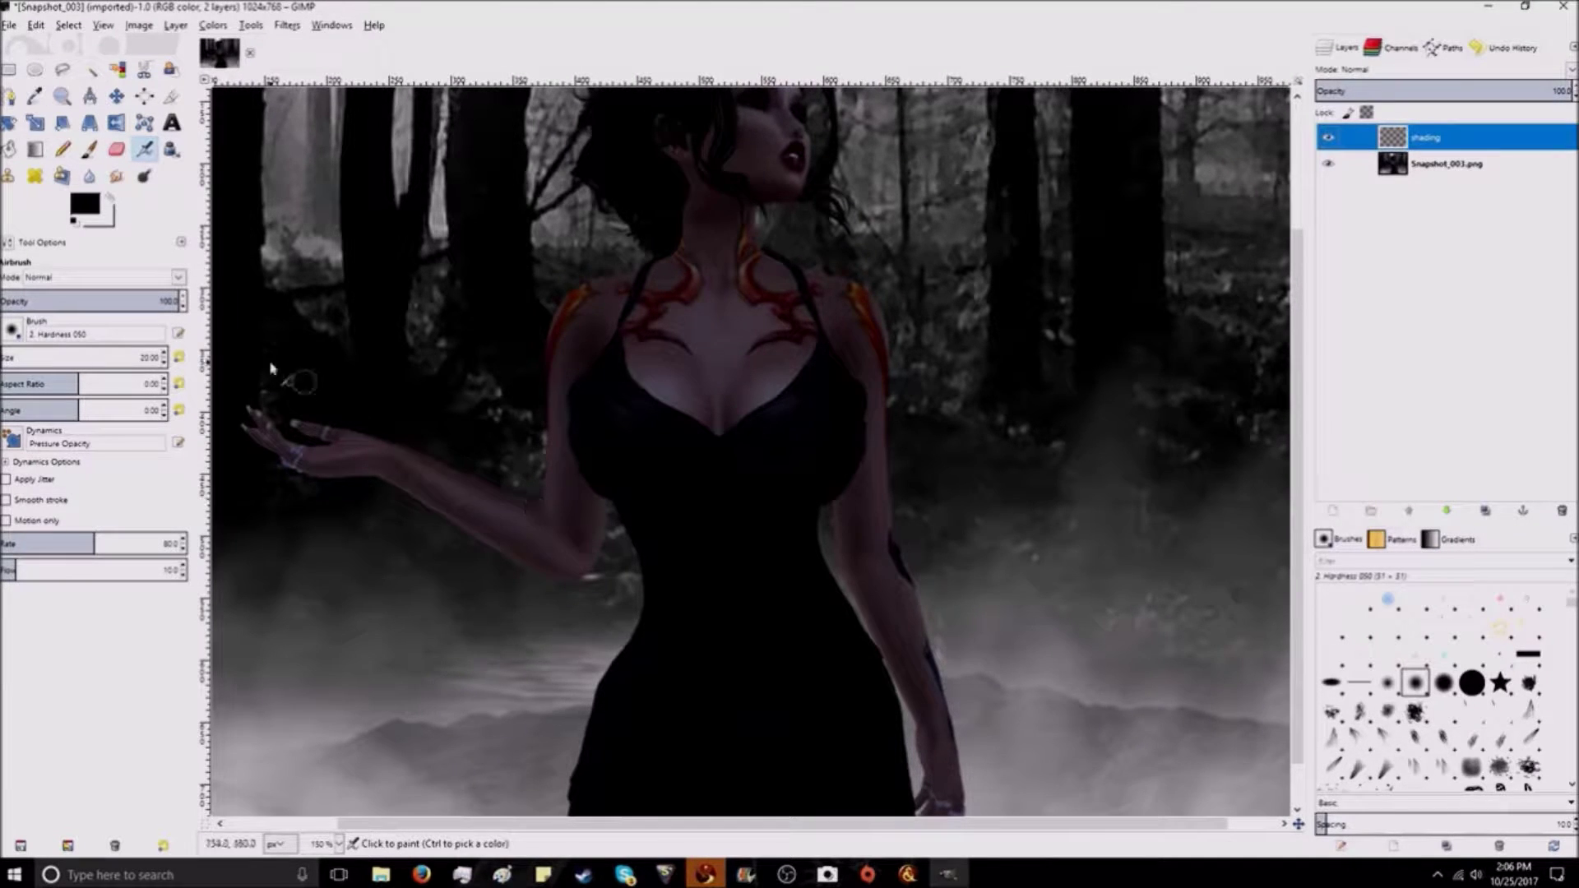
Step: With a black size 8 Paintbrush on the shading layer, smooth the dress's outer bust edge beside the raised arm using short straight strokes
{"action": "key", "text": "p"}
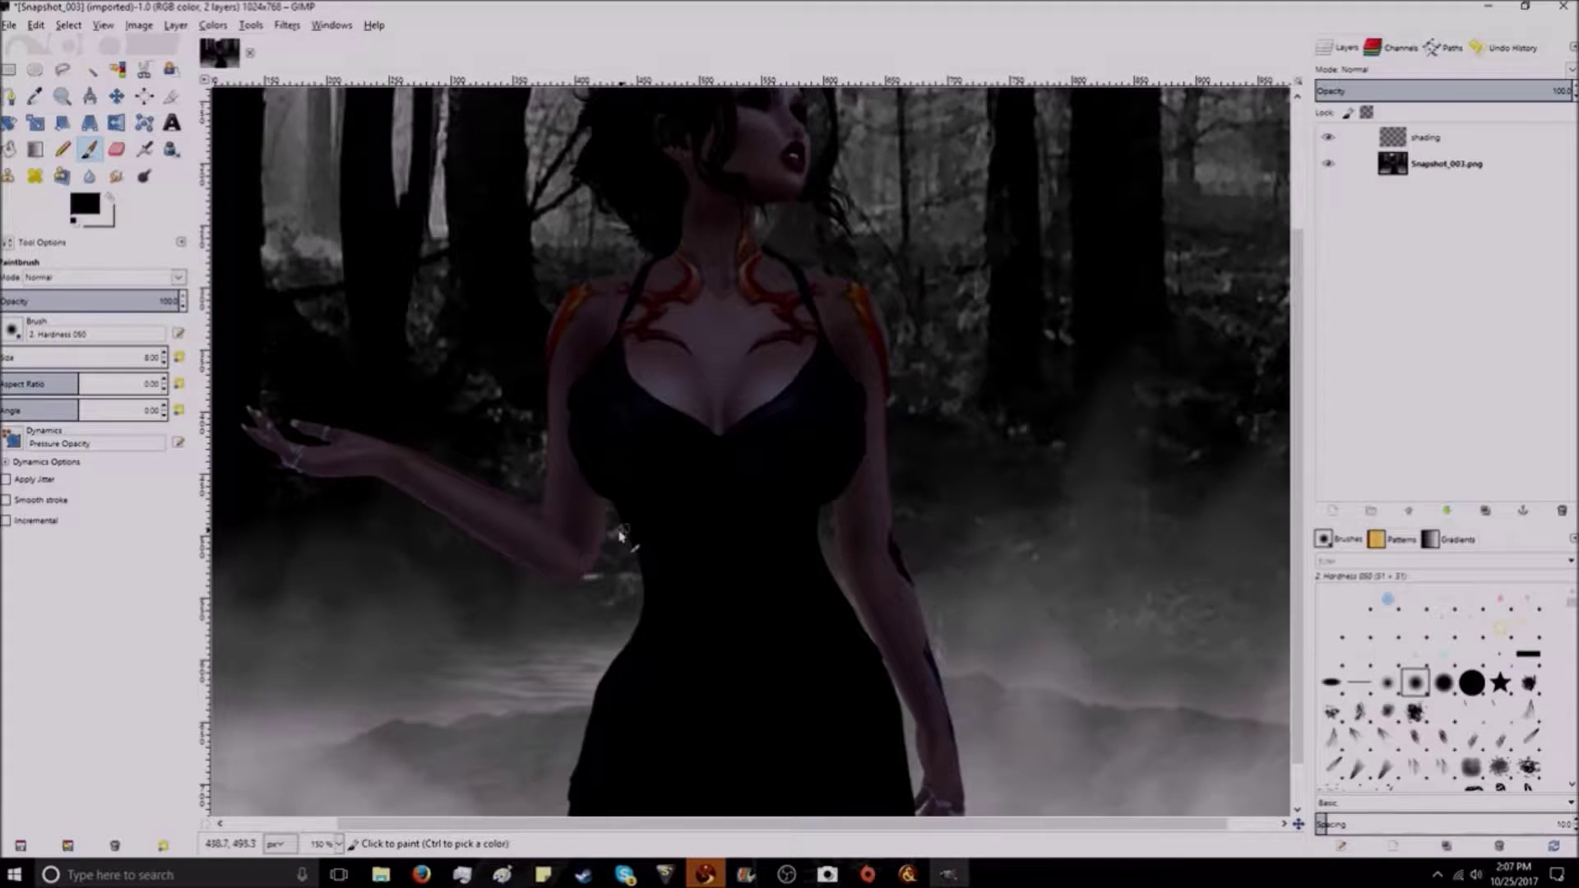
{"action": "scroll", "coordinate": [620, 535], "scroll_direction": "up", "scroll_amount": 3}
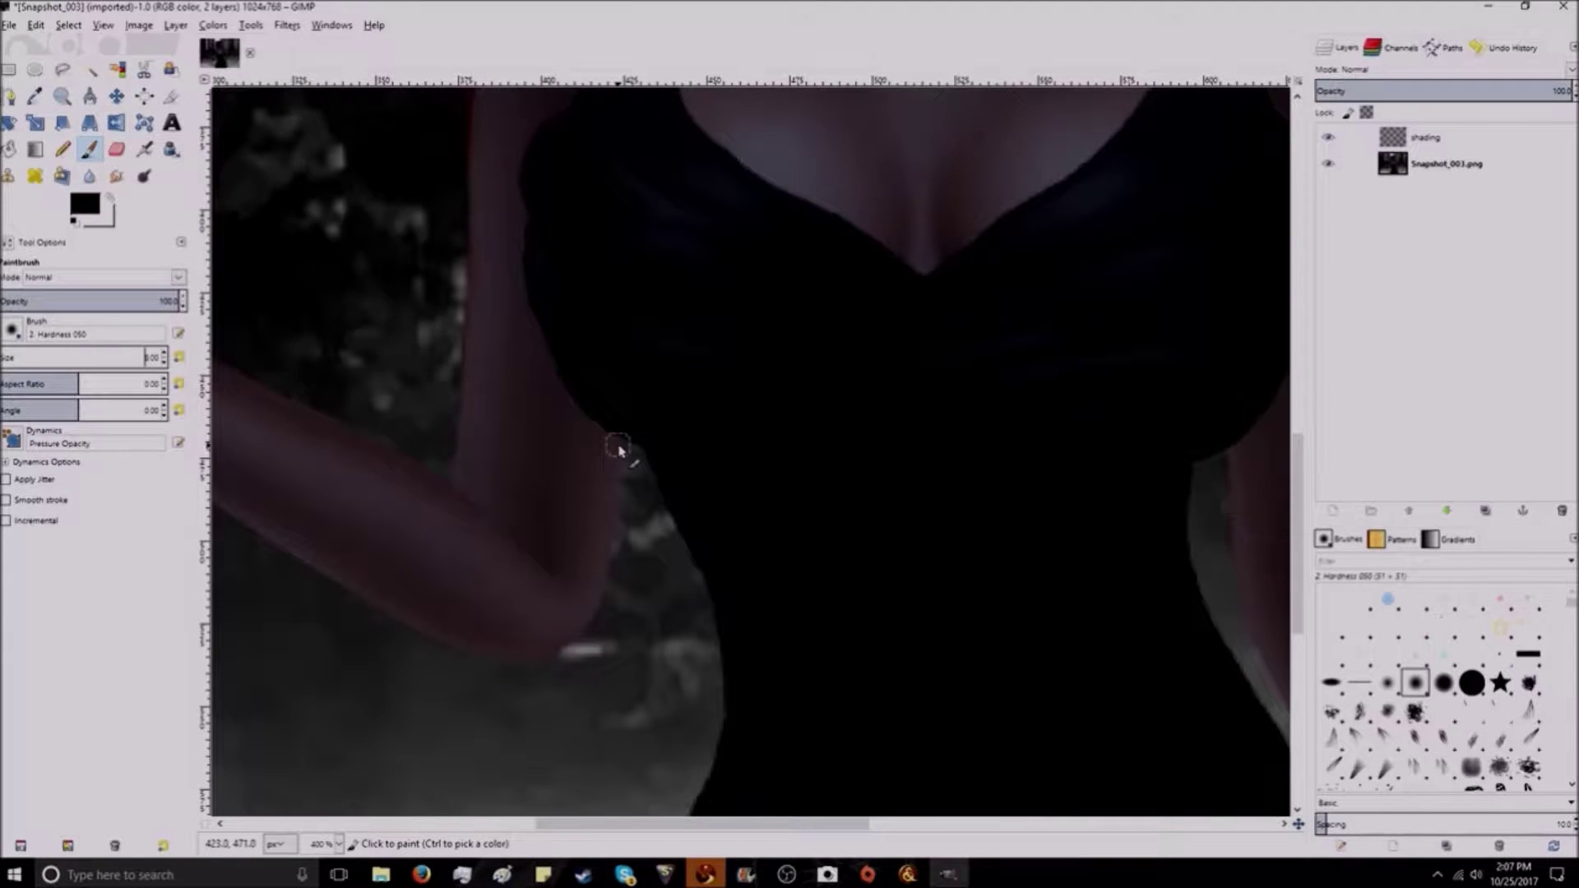
{"action": "left_click", "coordinate": [1431, 140]}
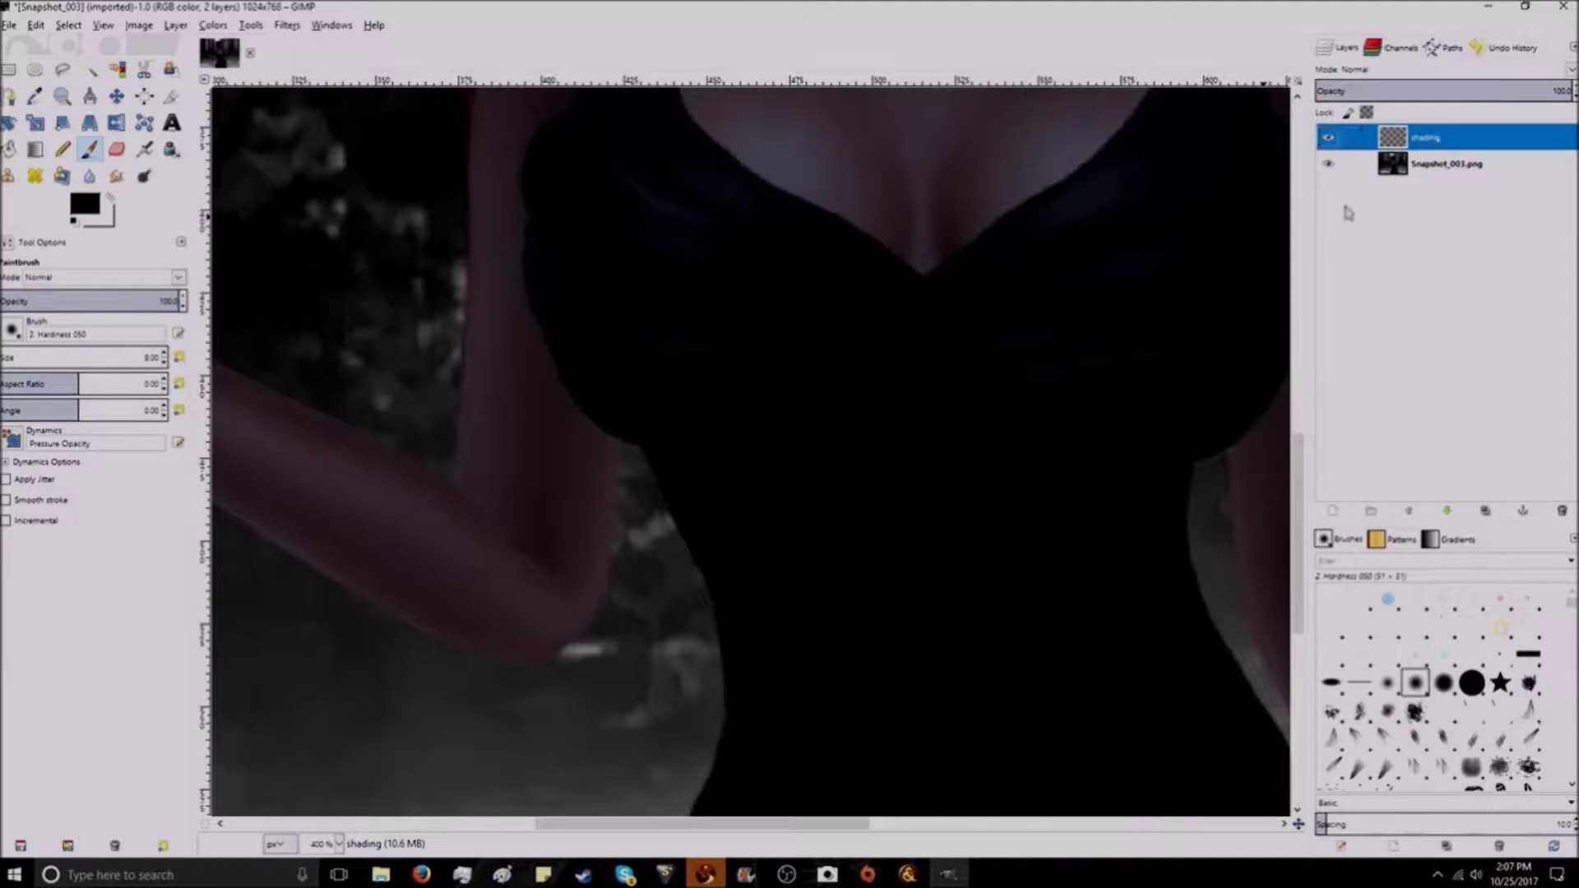
{"action": "left_click", "coordinate": [619, 448]}
{"action": "left_click", "coordinate": [557, 375], "text": "shift"}
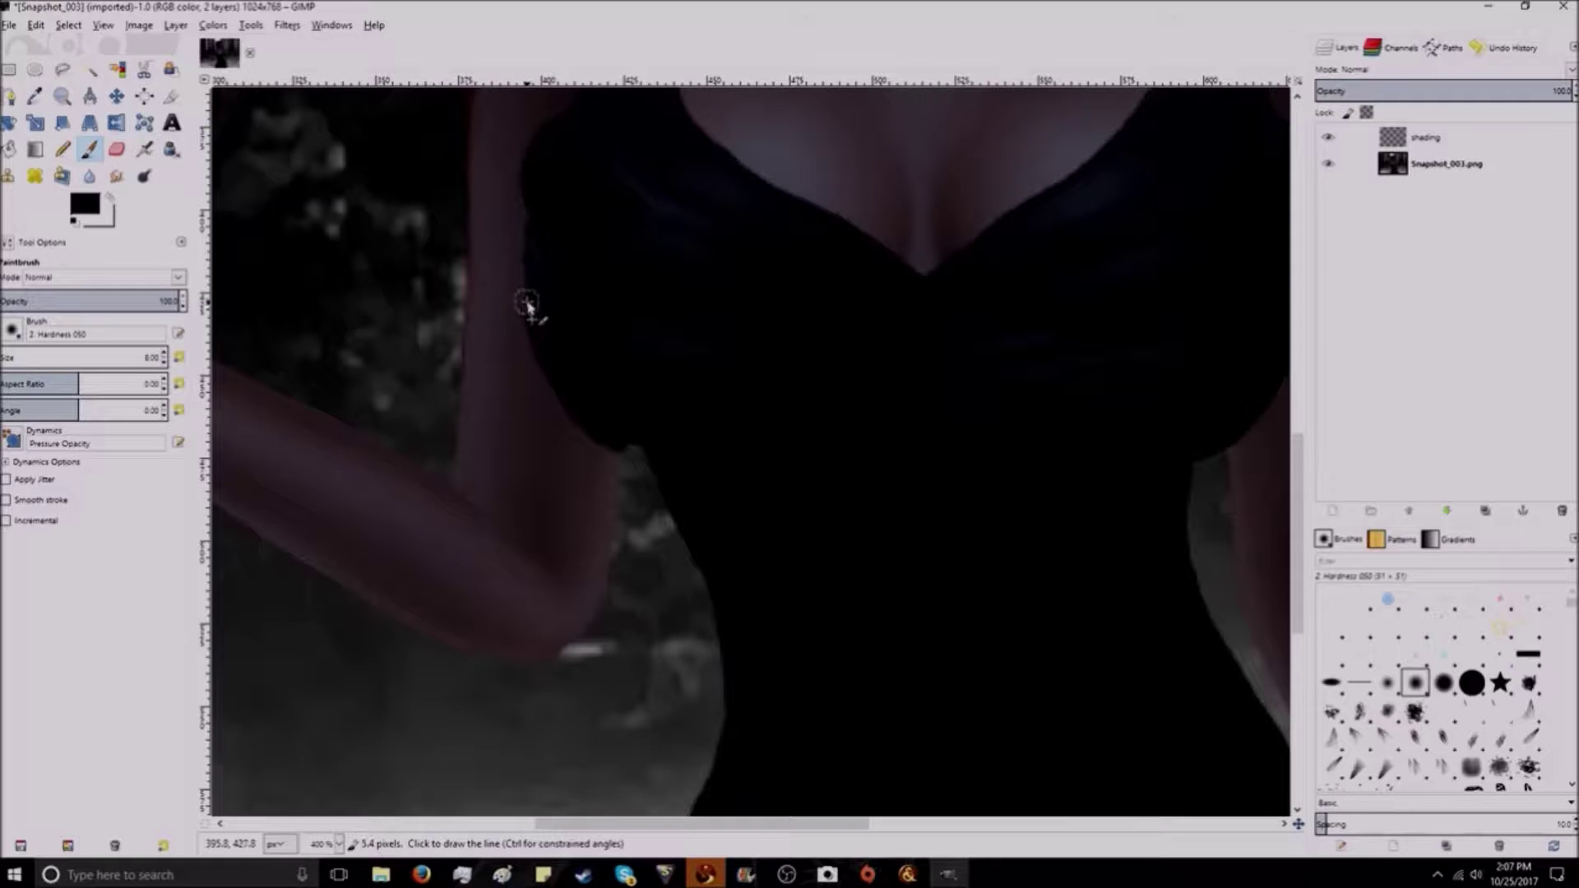
{"action": "left_click", "coordinate": [519, 221], "text": "shift"}
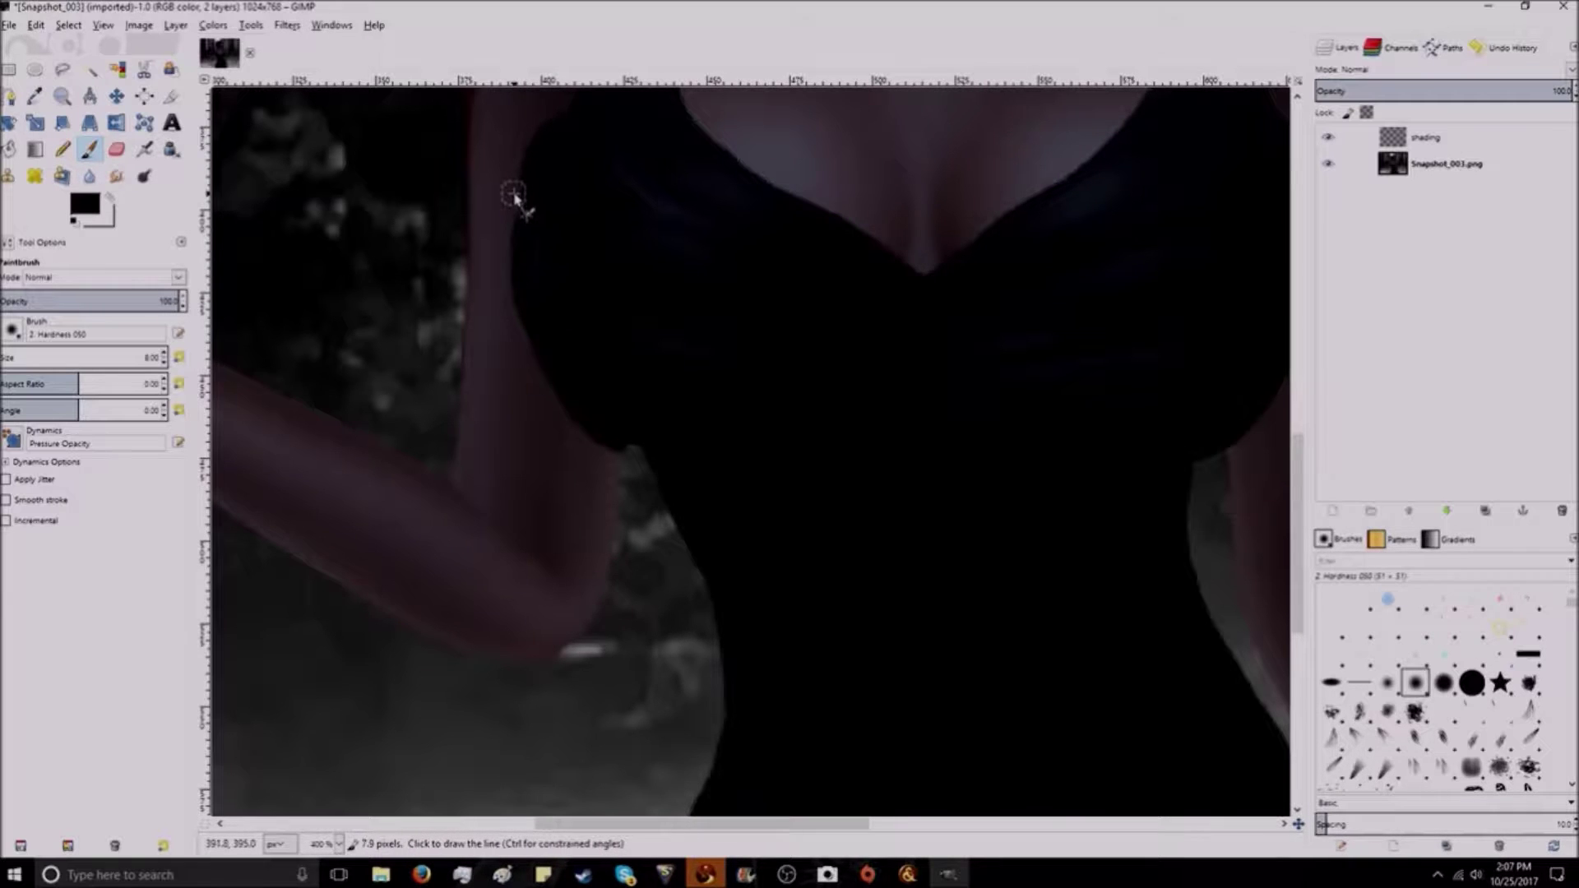
Step: Paint both edges of the halter strap on the raised-arm side black with short straight strokes up to the hair
{"action": "scroll", "coordinate": [536, 282], "scroll_direction": "up", "scroll_amount": 3}
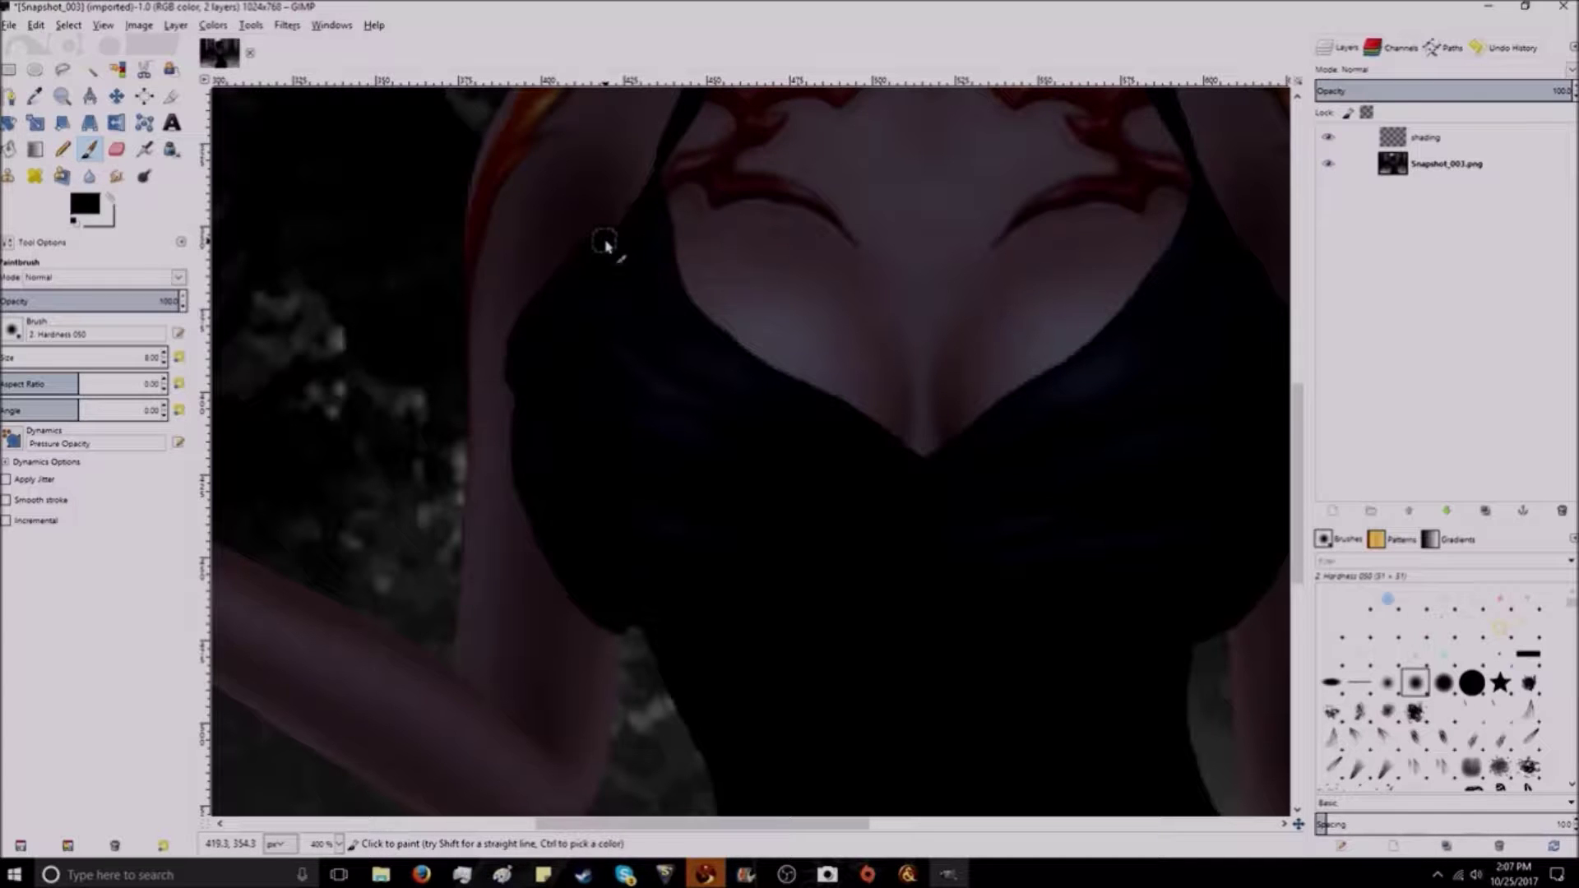
{"action": "scroll", "coordinate": [628, 317], "scroll_direction": "up", "scroll_amount": 3}
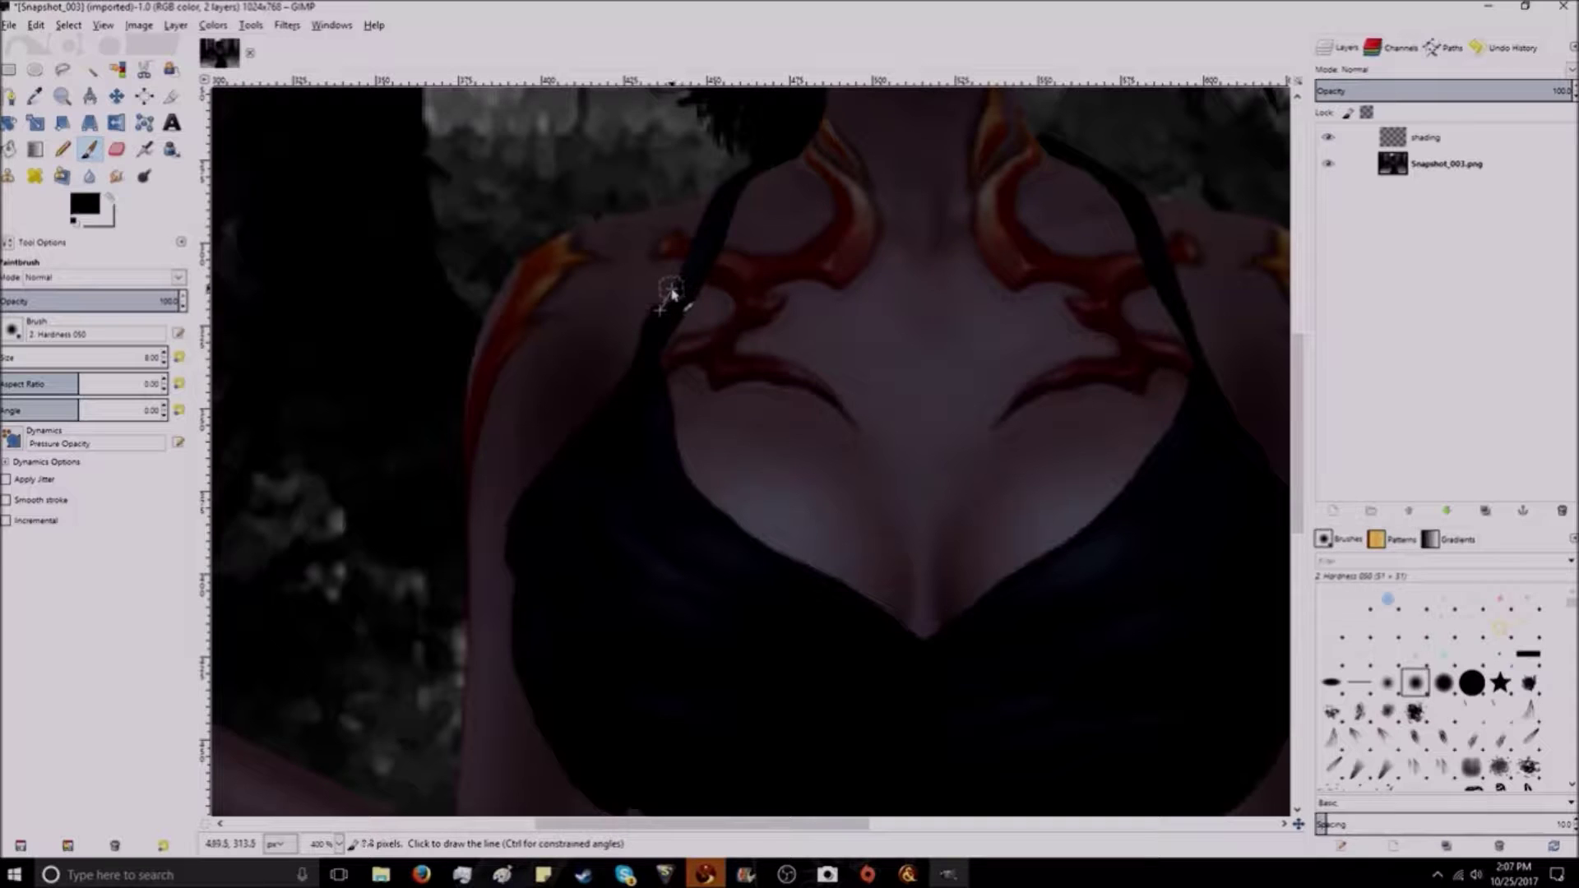
{"action": "left_click", "coordinate": [708, 210], "text": "shift"}
{"action": "left_click", "coordinate": [798, 159], "text": "shift"}
{"action": "left_click", "coordinate": [747, 192], "text": "shift"}
{"action": "left_click", "coordinate": [732, 235], "text": "shift"}
{"action": "left_click", "coordinate": [713, 278], "text": "shift"}
{"action": "left_click", "coordinate": [667, 356], "text": "shift"}
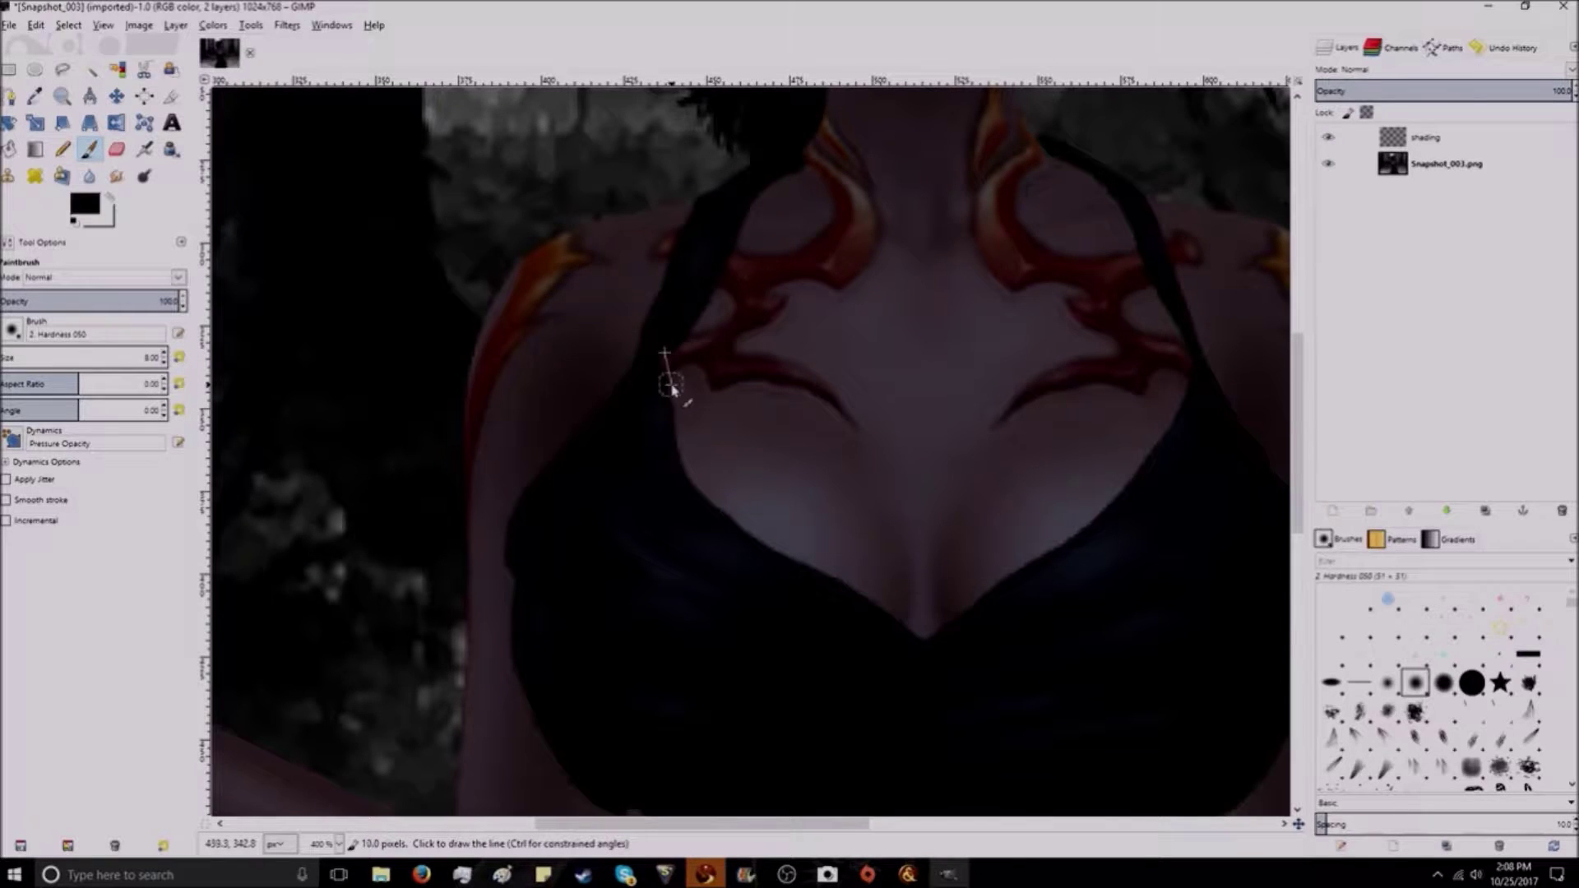
Step: Smooth the neckline from the raised-arm-side strap down towards the center of the bust with connected black strokes
{"action": "left_click", "coordinate": [672, 385], "text": "shift"}
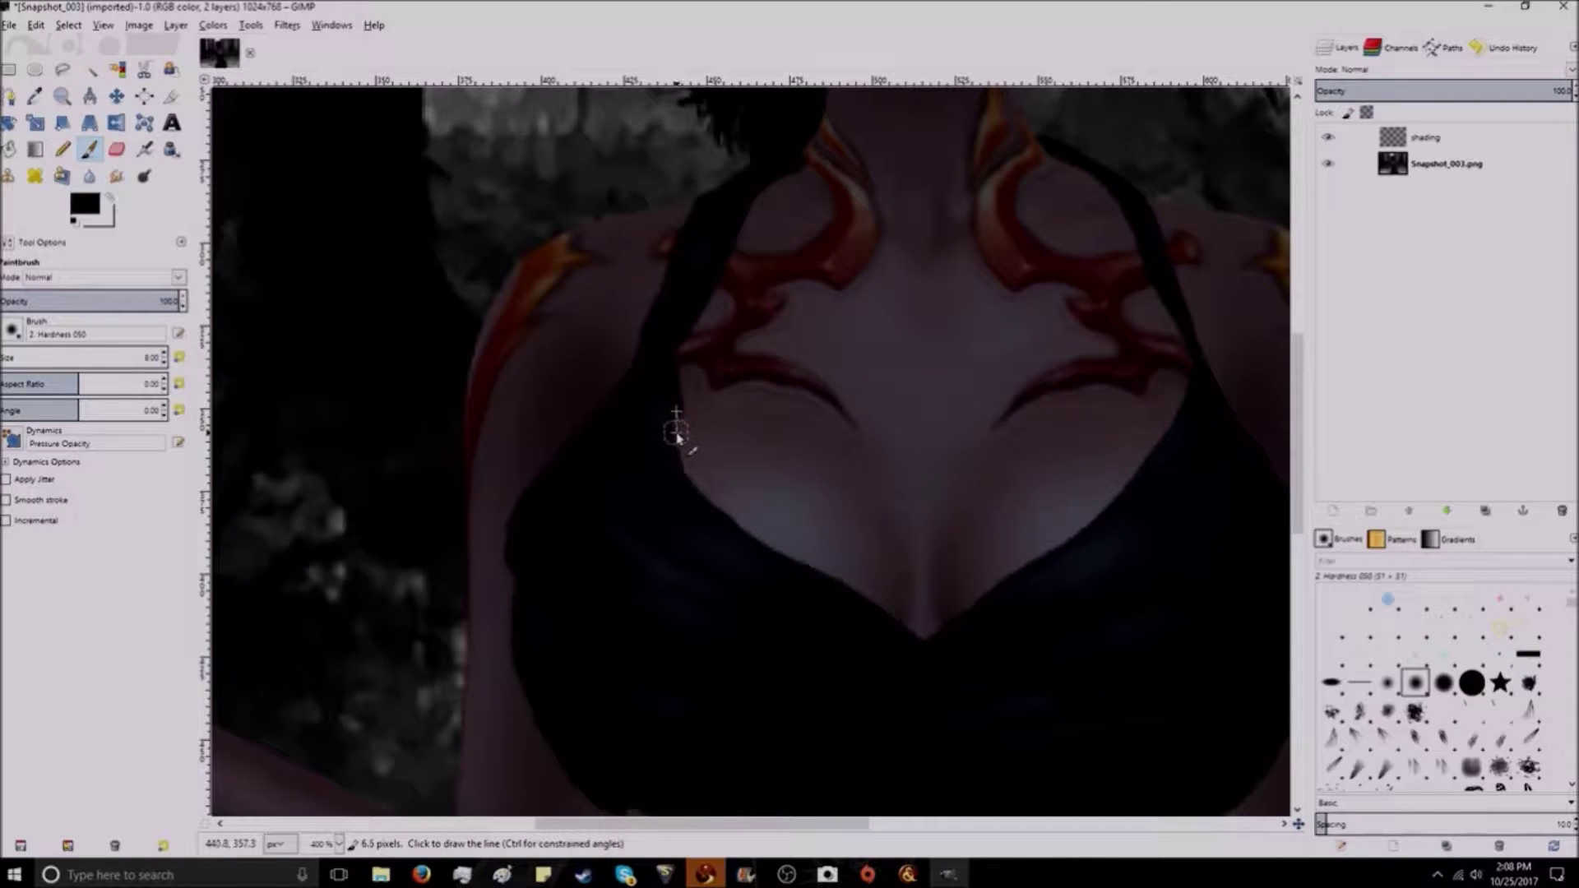
{"action": "left_click", "coordinate": [707, 493], "text": "shift"}
{"action": "left_click", "coordinate": [733, 513], "text": "shift"}
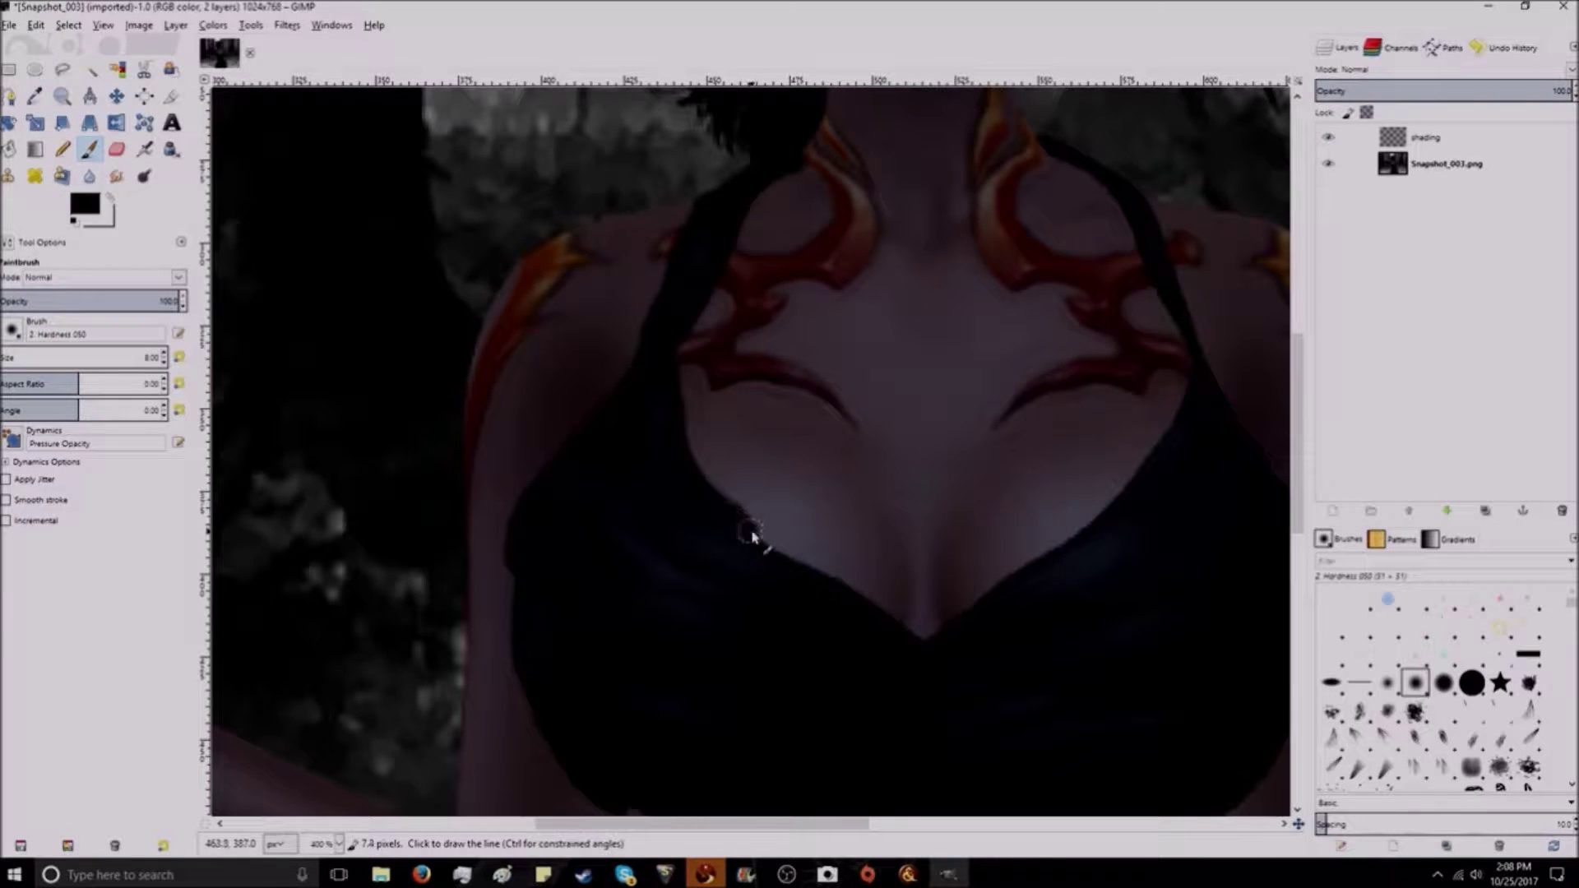
{"action": "left_click", "coordinate": [751, 535], "text": "shift"}
{"action": "scroll", "coordinate": [790, 543], "scroll_direction": "right", "scroll_amount": 5}
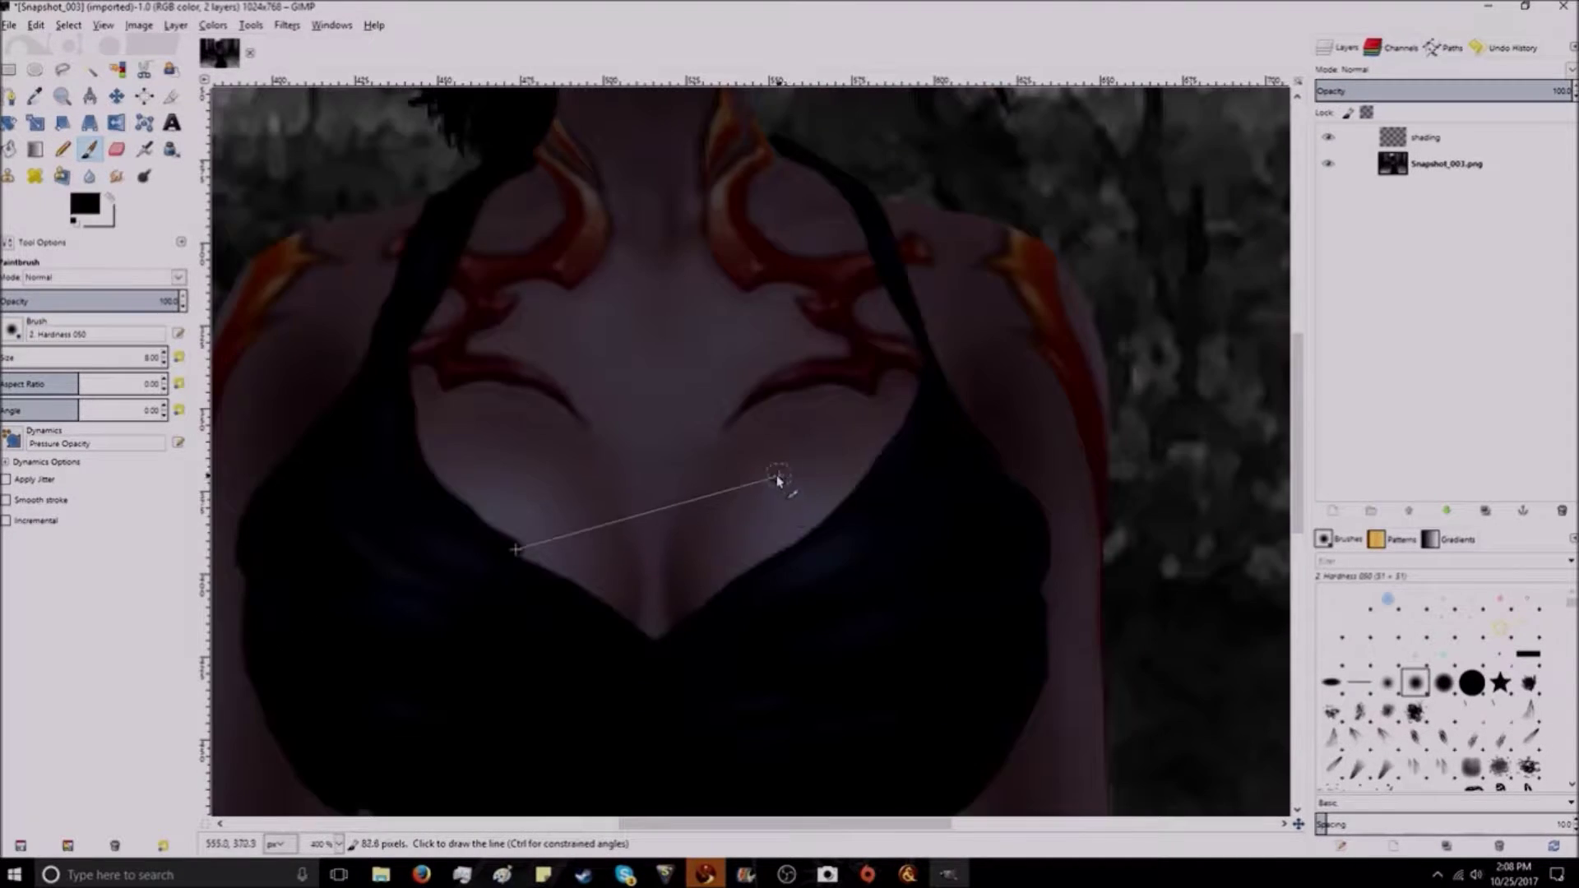
{"action": "scroll", "coordinate": [658, 534], "scroll_direction": "down", "scroll_amount": 4}
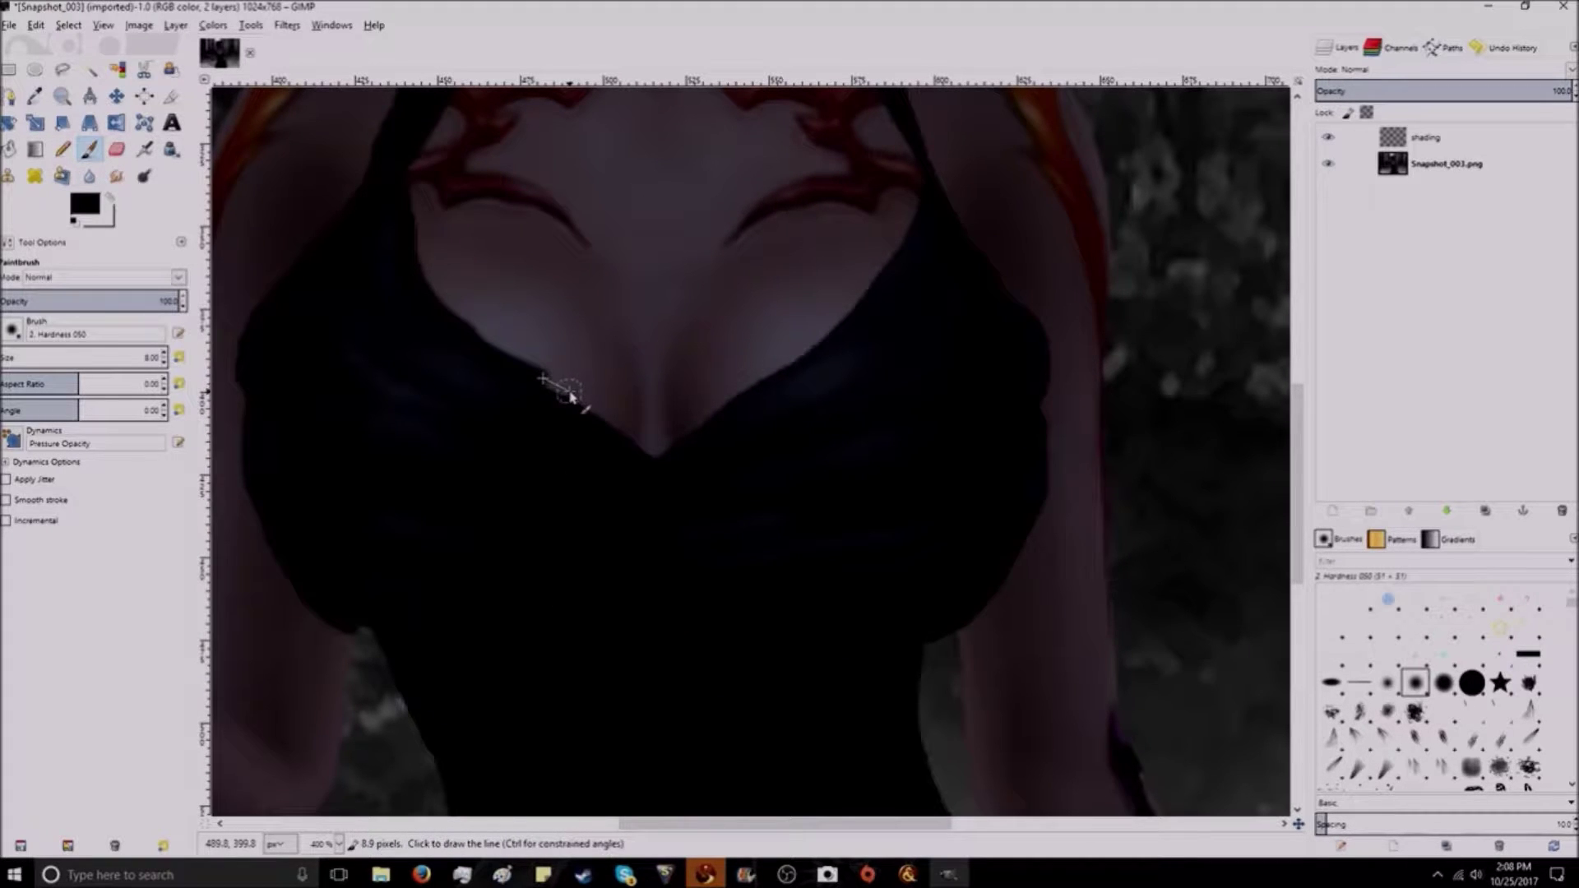
{"action": "left_click", "coordinate": [570, 393], "text": "shift"}
{"action": "left_click", "coordinate": [600, 414], "text": "shift"}
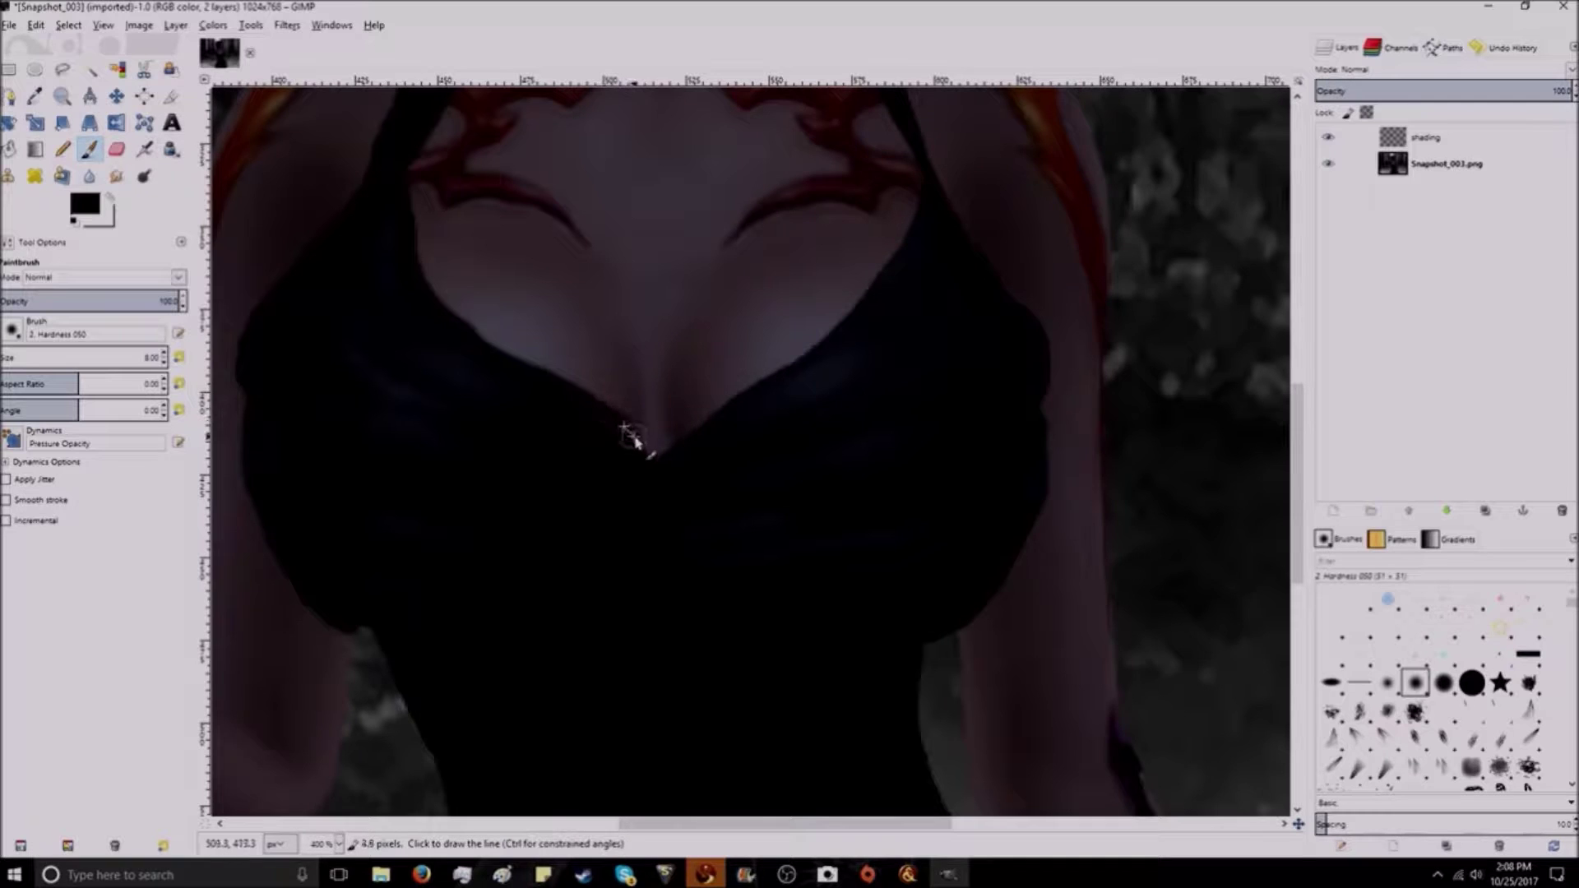
Step: Smooth the other half of the neckline from the center point up towards the opposite strap with connected black strokes
{"action": "left_click", "coordinate": [685, 435], "text": "shift"}
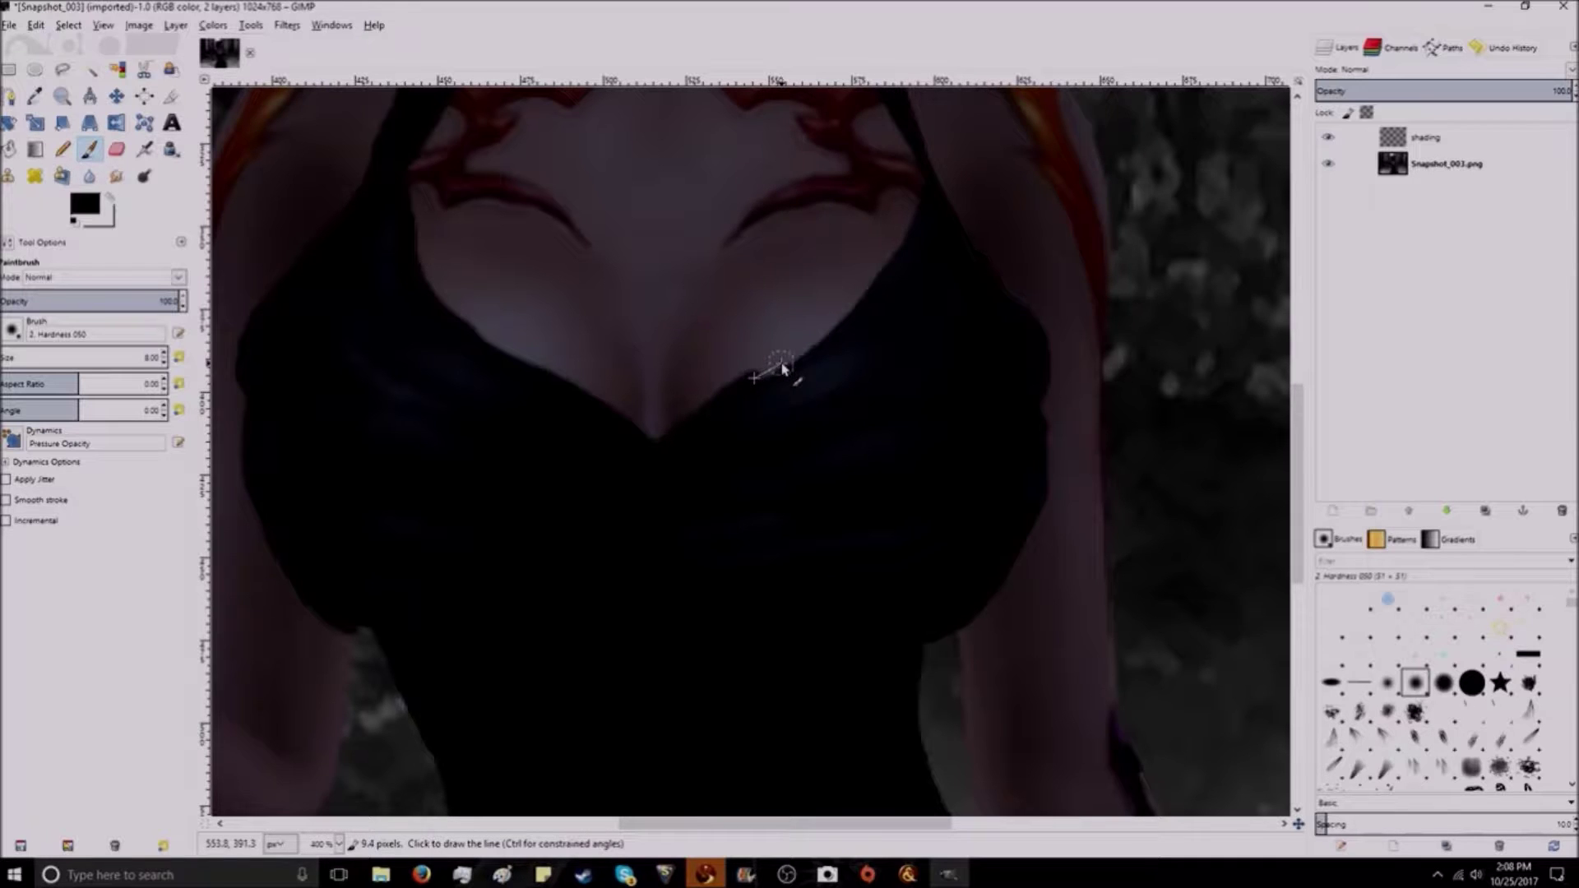
{"action": "left_click", "coordinate": [811, 347], "text": "shift"}
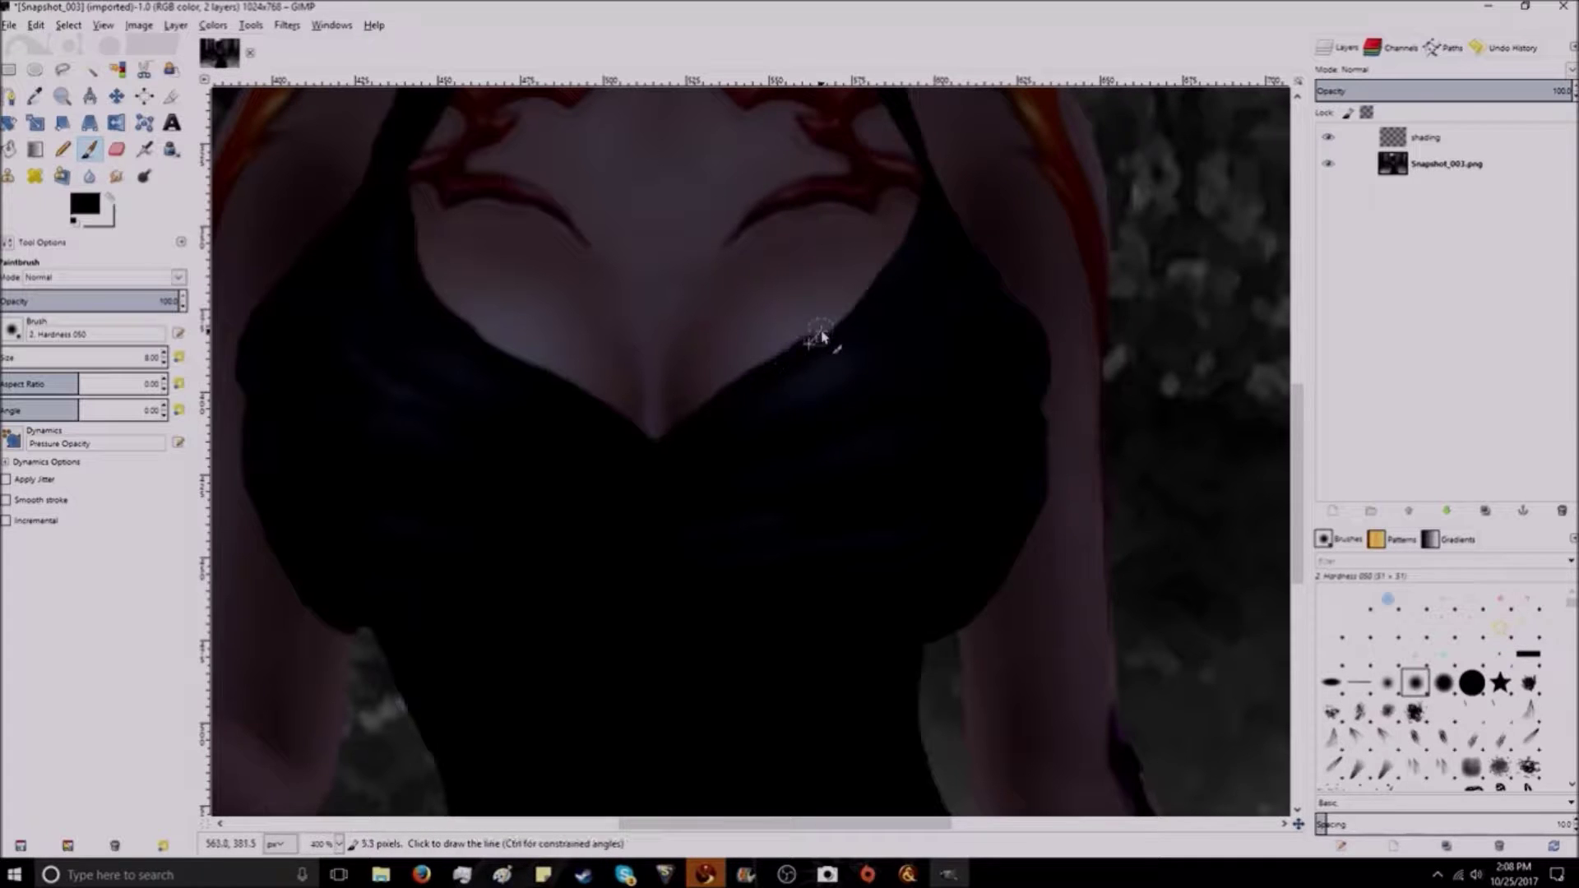
{"action": "left_click", "coordinate": [835, 319], "text": "shift"}
{"action": "left_click", "coordinate": [900, 233], "text": "shift"}
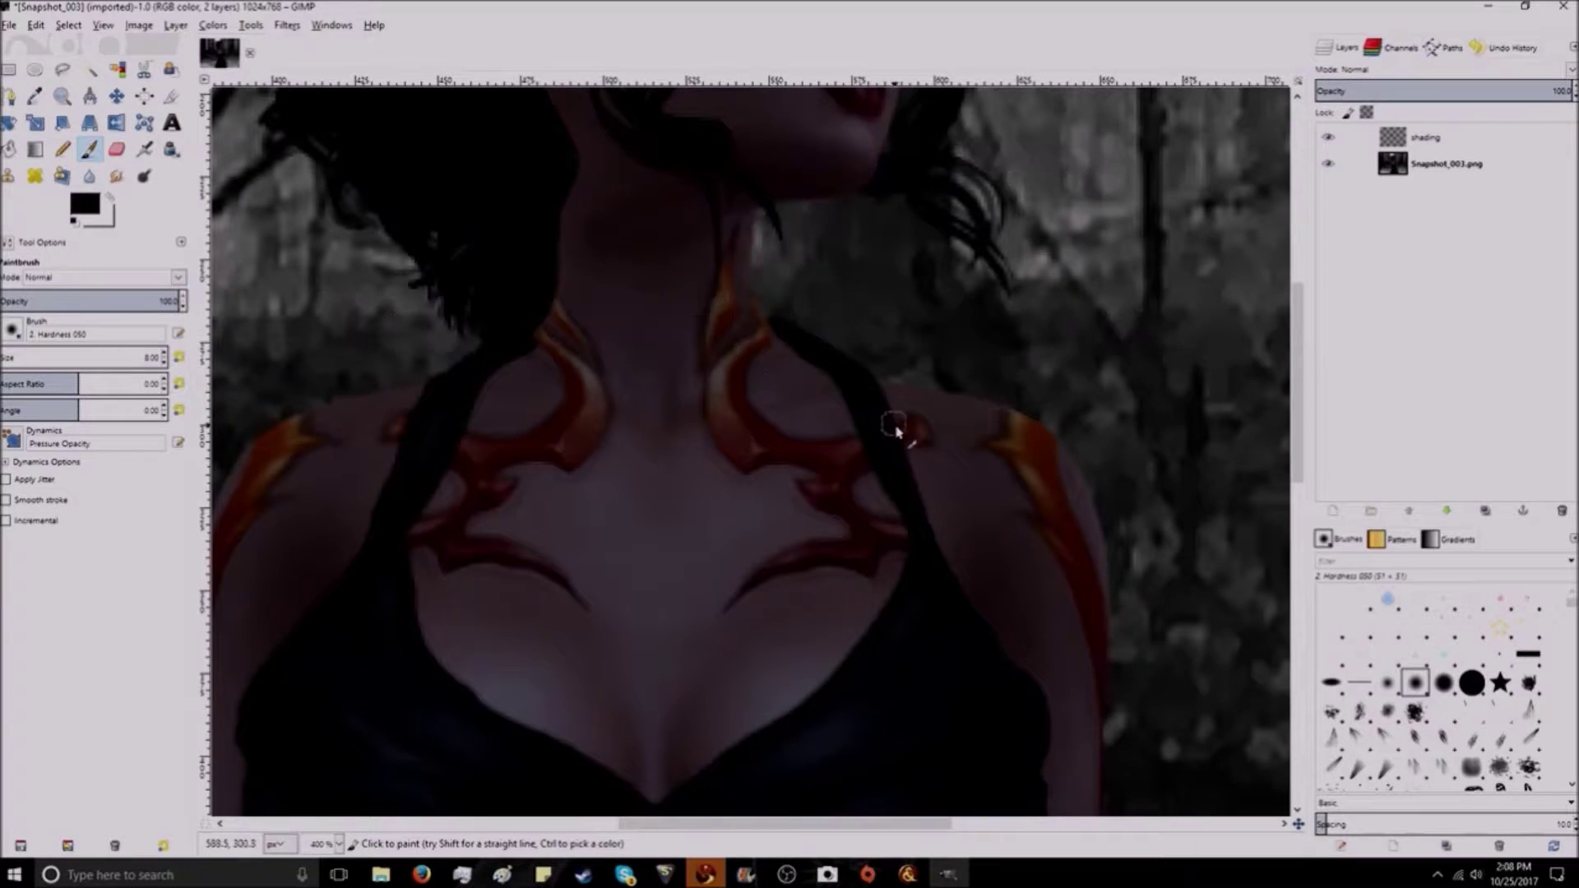
Step: Smooth the dress's outer bust edge beside the lowered arm with black strokes and ready the Eraser for corrections
{"action": "scroll", "coordinate": [910, 503], "scroll_direction": "down", "scroll_amount": 5}
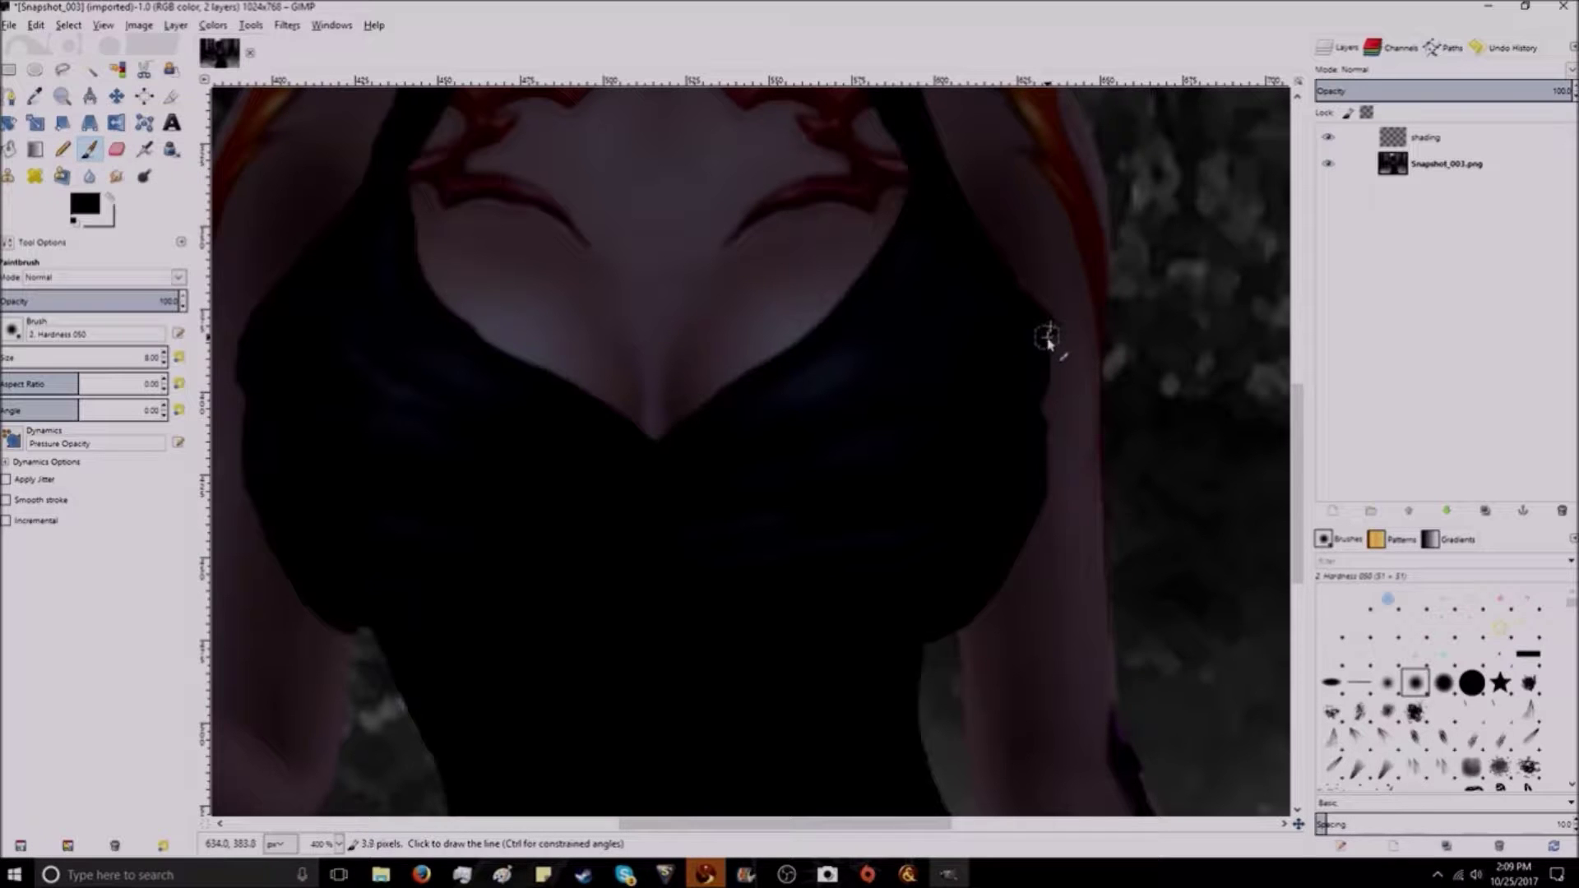
{"action": "key", "text": "shift+e"}
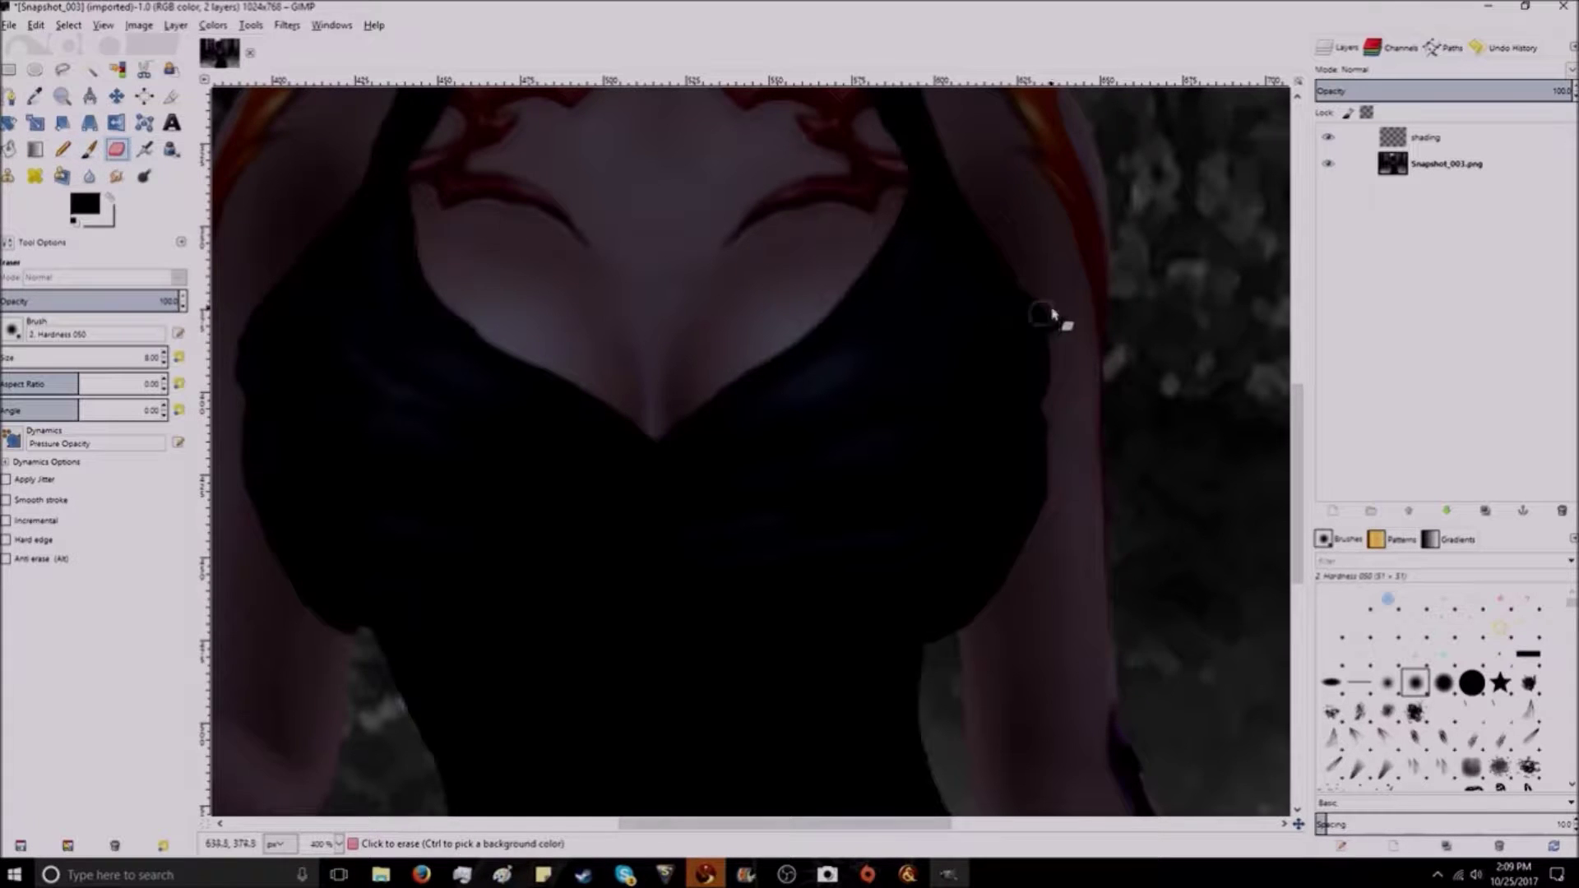
{"action": "scroll", "coordinate": [451, 451], "scroll_direction": "down", "scroll_amount": 8}
{"action": "scroll", "coordinate": [458, 440], "scroll_direction": "up", "scroll_amount": 8}
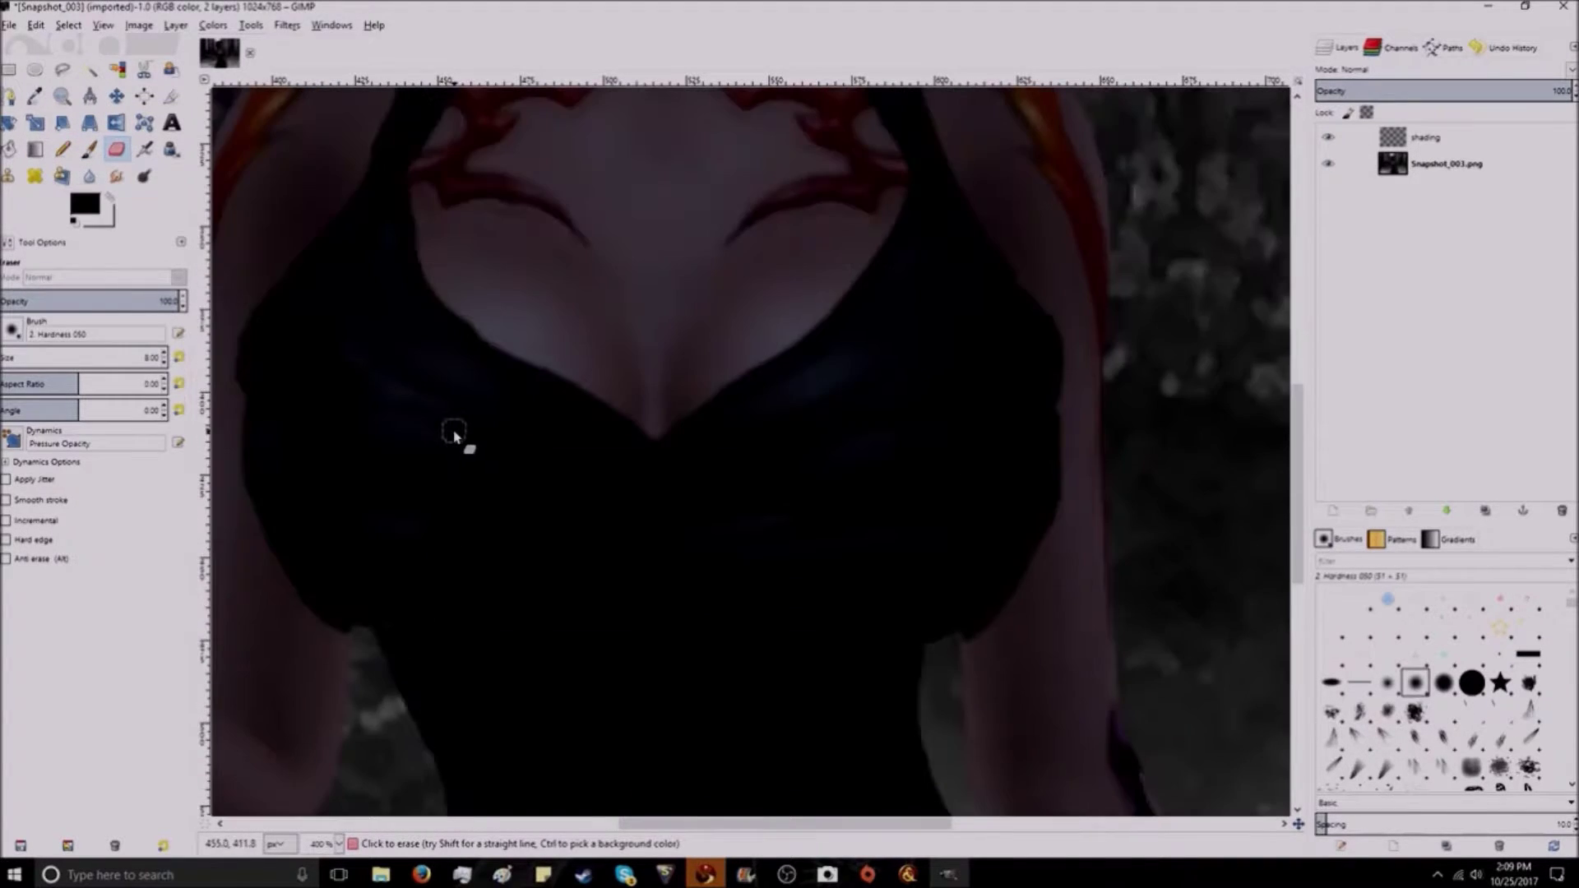
Step: Paint connected black Paintbrush strokes at size 10 across the skirt just above the leg slit
{"action": "scroll", "coordinate": [458, 441], "scroll_direction": "down", "scroll_amount": 8}
{"action": "scroll", "coordinate": [393, 418], "scroll_direction": "down", "scroll_amount": 5}
{"action": "scroll", "coordinate": [332, 421], "scroll_direction": "down", "scroll_amount": 1}
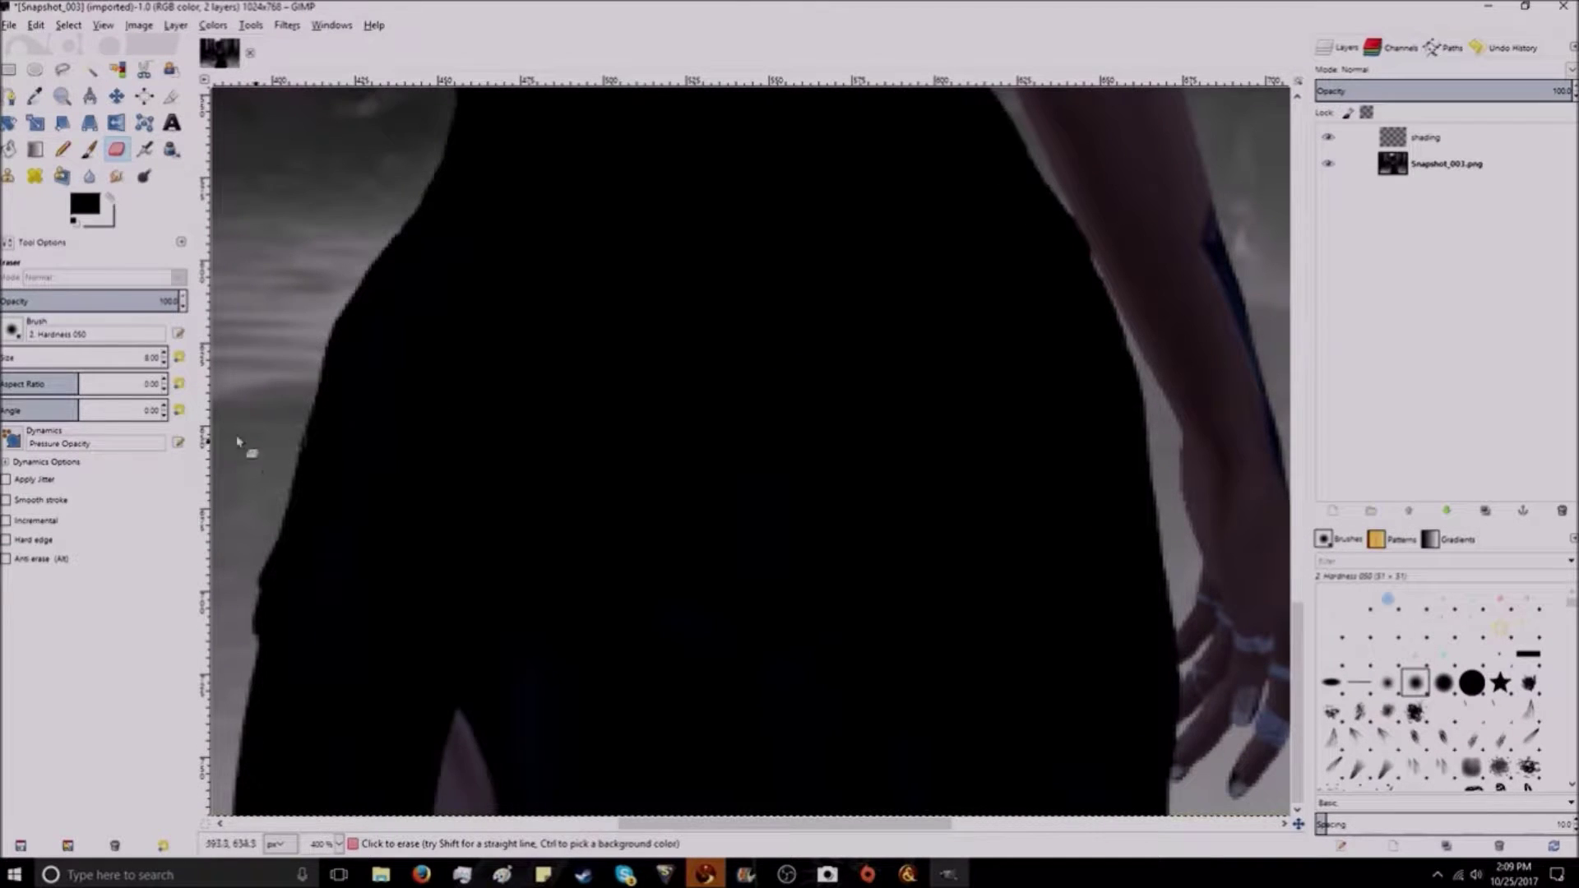
{"action": "key", "text": "p"}
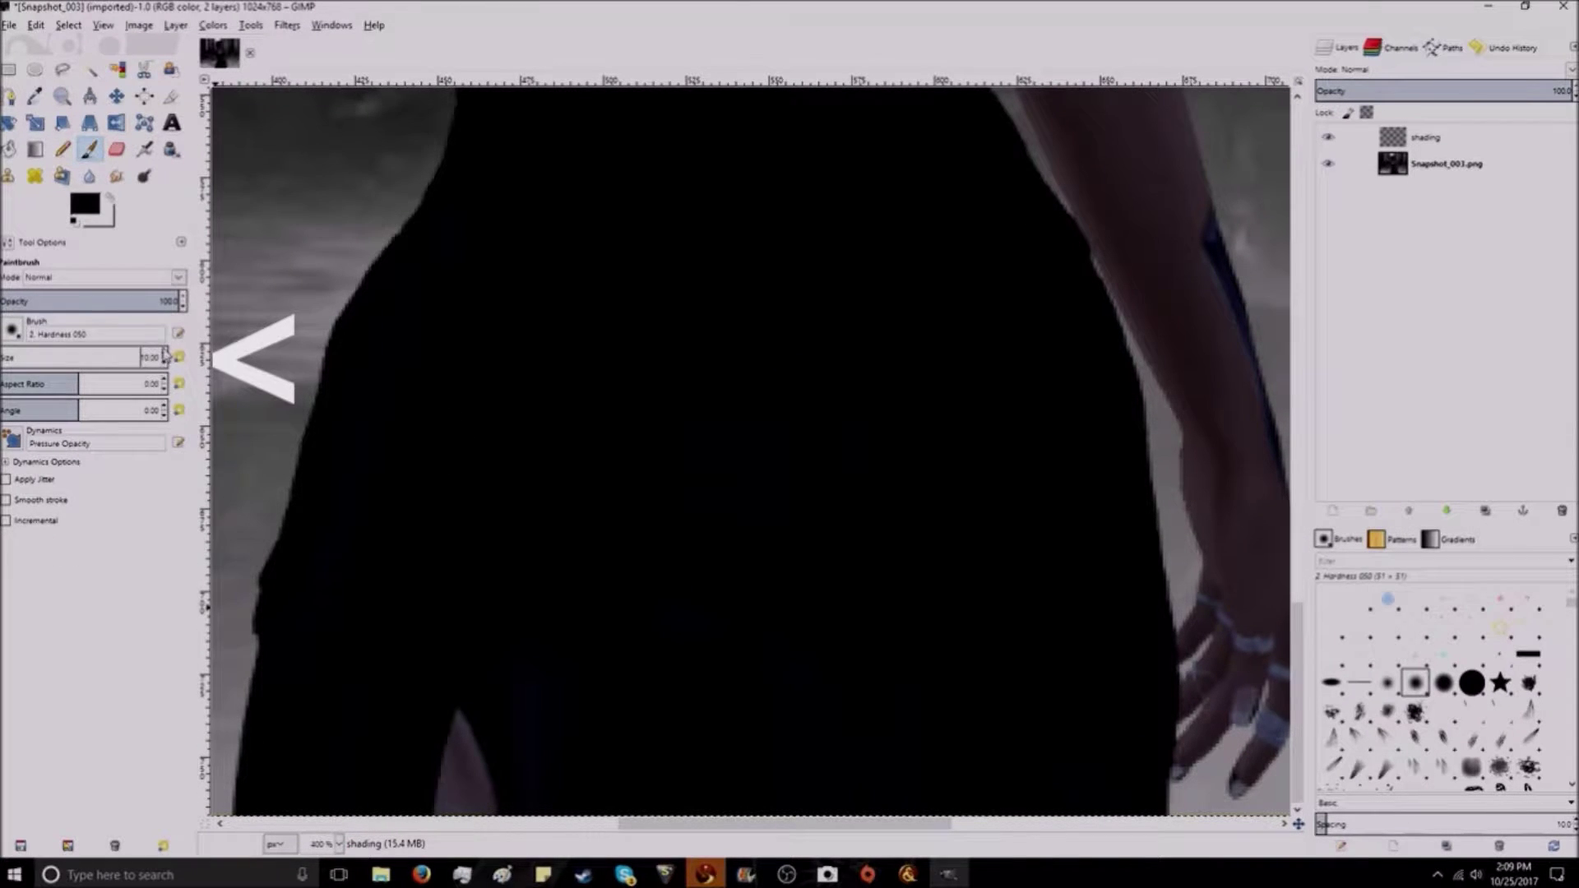
{"action": "left_click", "coordinate": [437, 659], "text": "shift"}
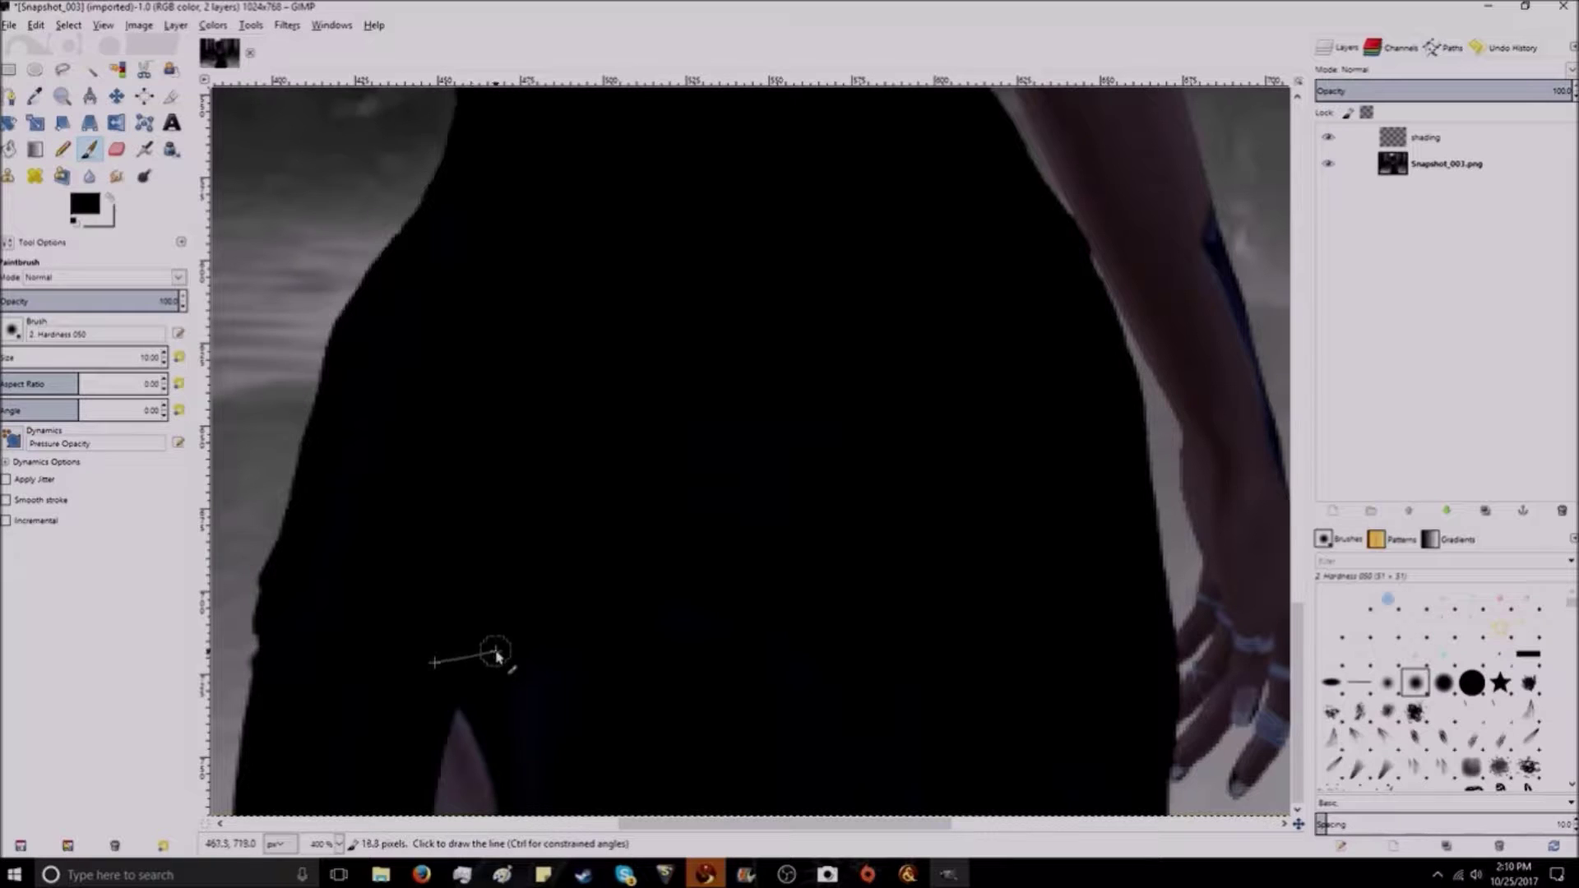
{"action": "left_click", "coordinate": [495, 651], "text": "shift"}
{"action": "left_click", "coordinate": [568, 633], "text": "shift"}
{"action": "left_click", "coordinate": [669, 598], "text": "shift"}
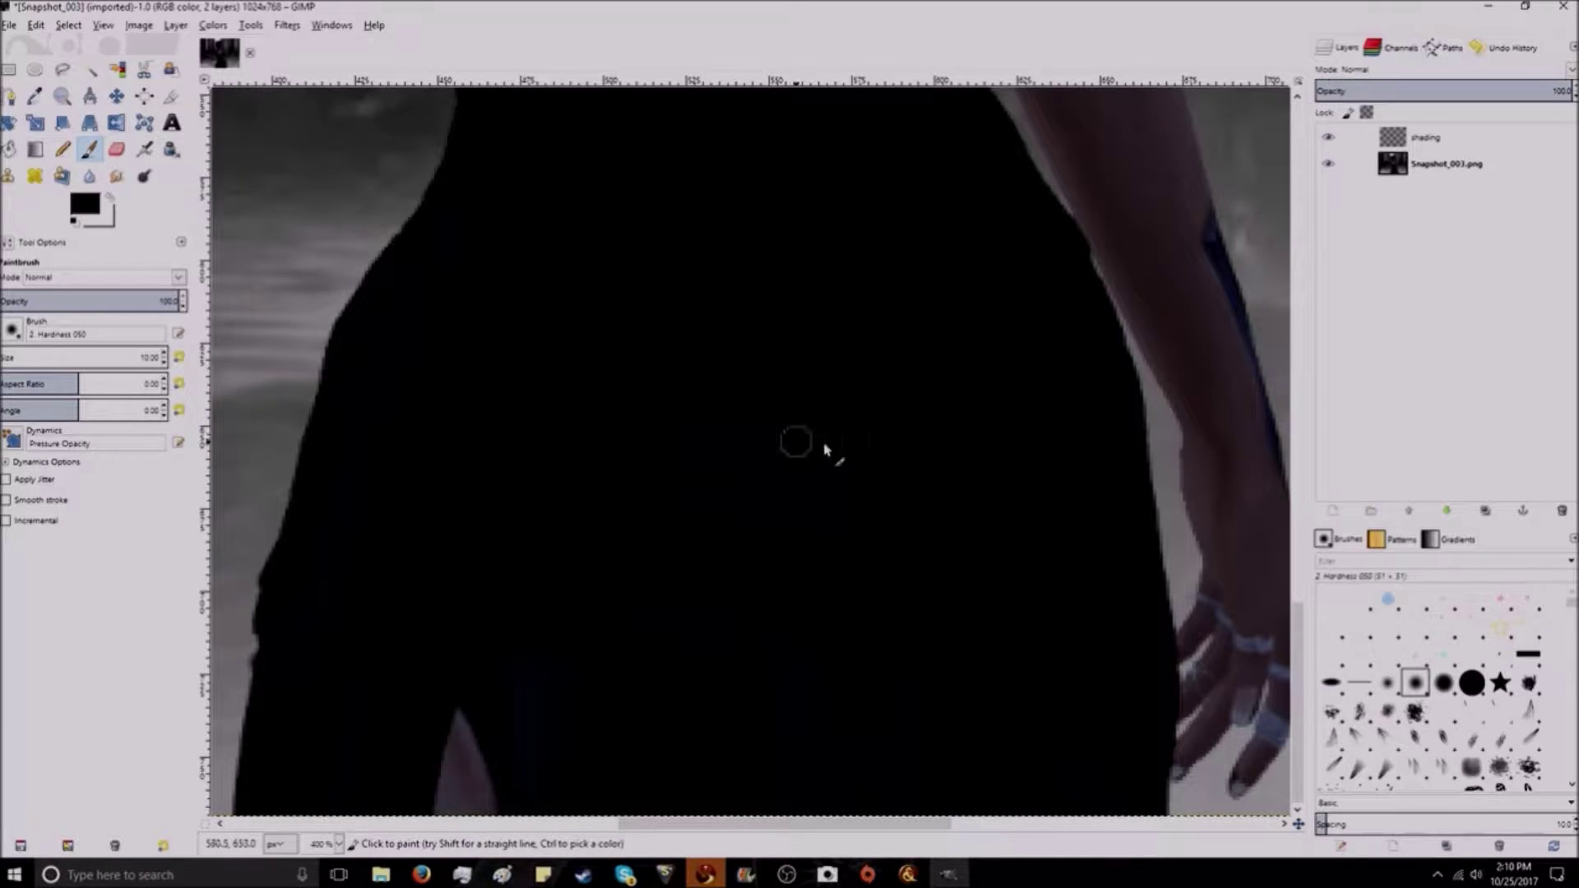
Step: Darken the skirt folds across the hip on the lowered-arm side and its lower edge beside the hand with black strokes
{"action": "left_click", "coordinate": [871, 486], "text": "shift"}
{"action": "left_click", "coordinate": [938, 450], "text": "shift"}
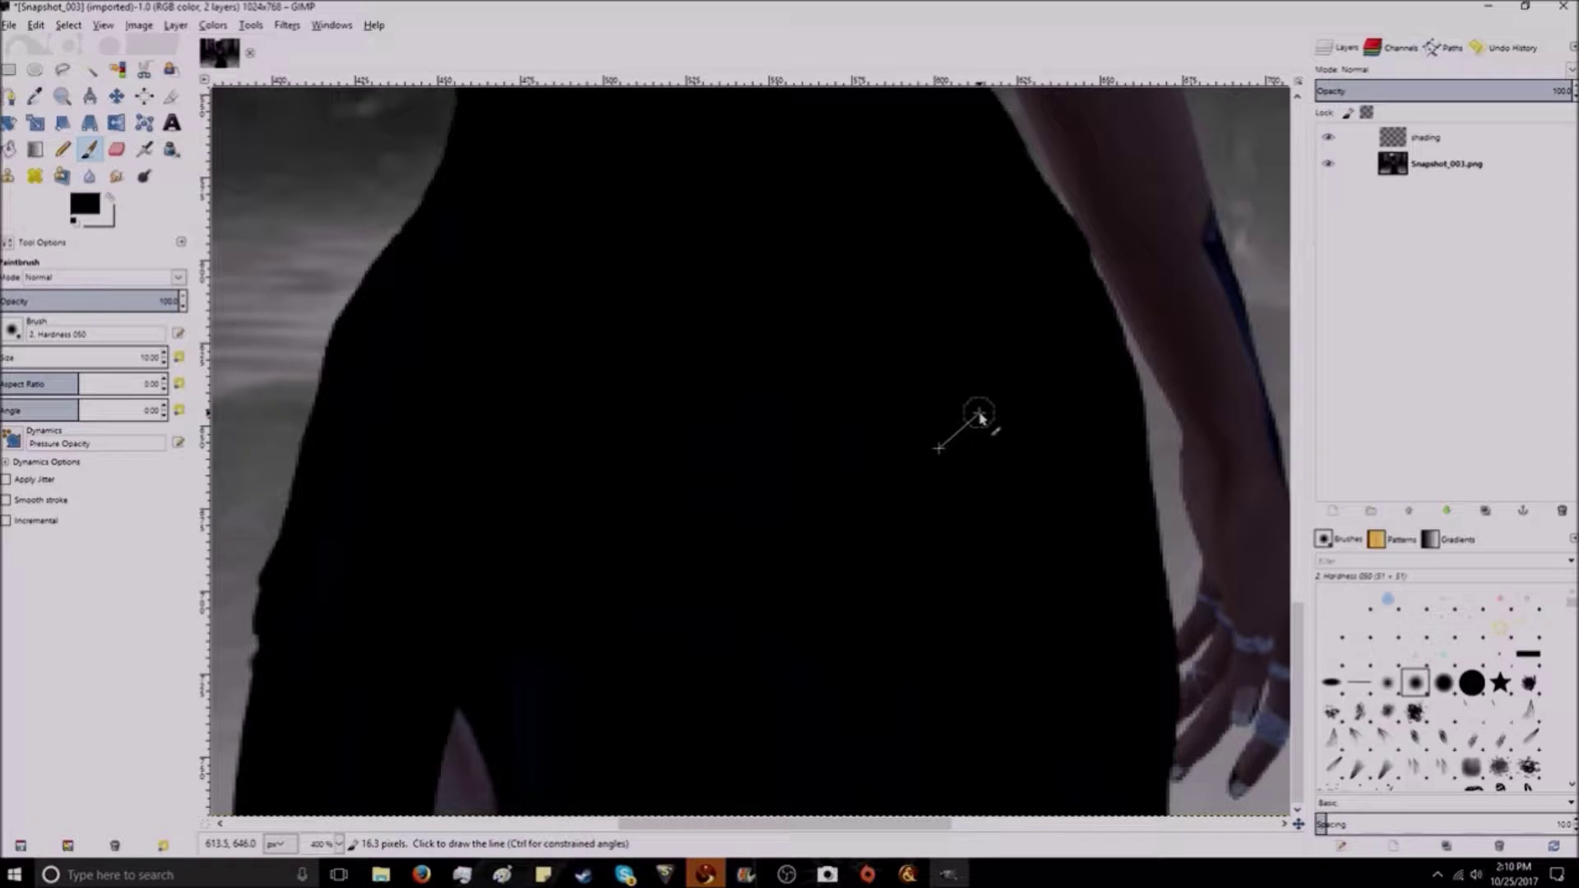
{"action": "left_click", "coordinate": [979, 414], "text": "shift"}
{"action": "left_click", "coordinate": [1028, 376], "text": "shift"}
{"action": "left_click", "coordinate": [1121, 783], "text": "shift"}
{"action": "left_click", "coordinate": [1158, 788], "text": "shift"}
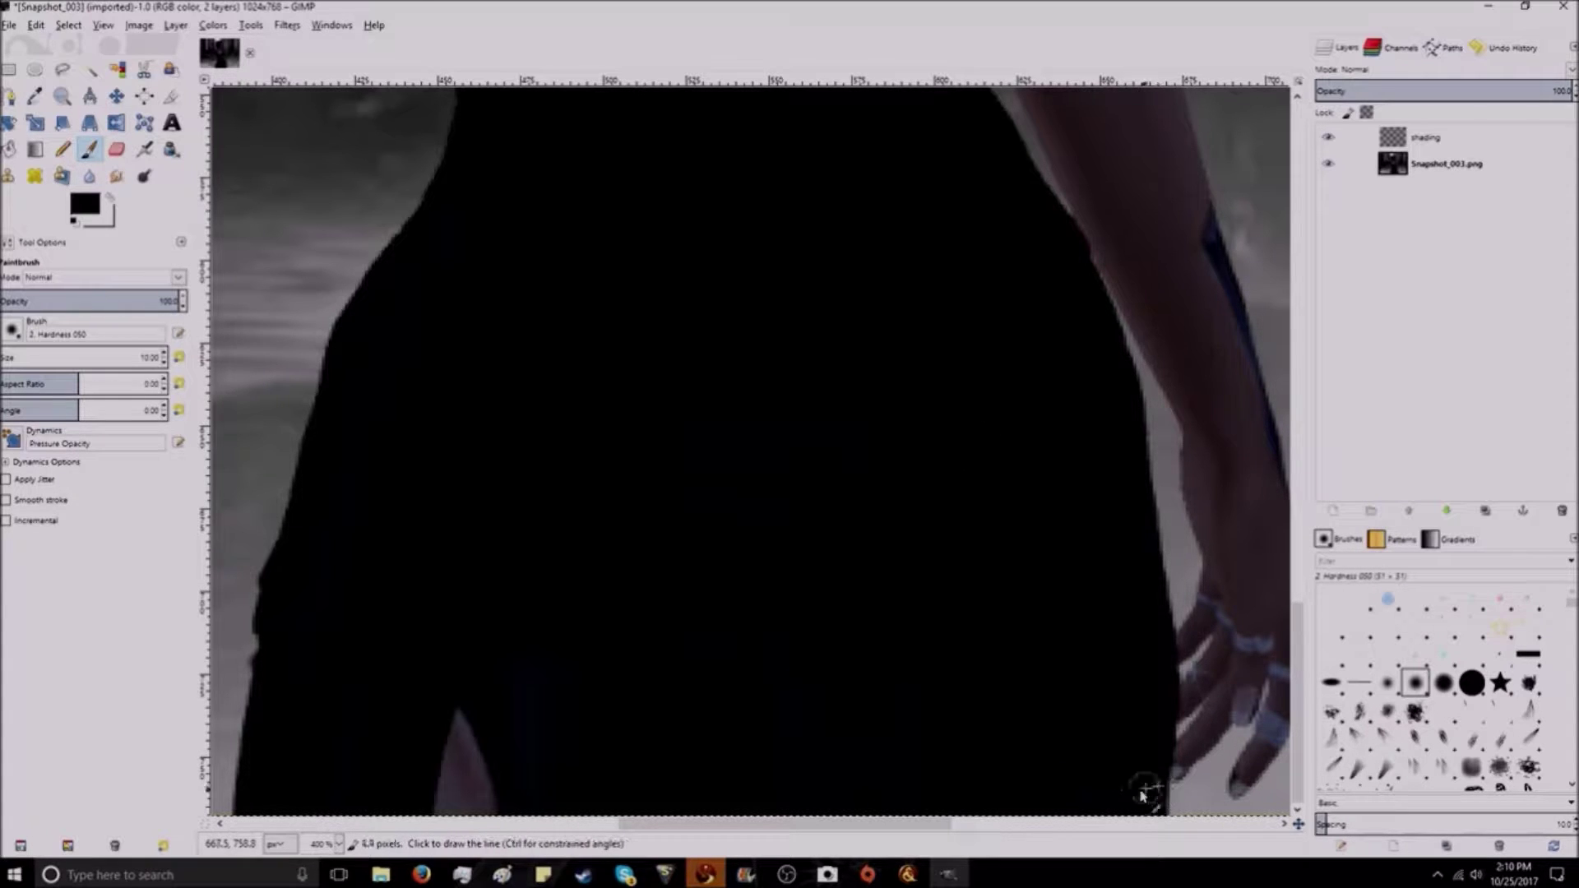
Step: Set the brush size to 15 and paint connected black strokes beneath the bust from the raised-arm side to the center
{"action": "scroll", "coordinate": [914, 579], "scroll_direction": "up", "scroll_amount": 10}
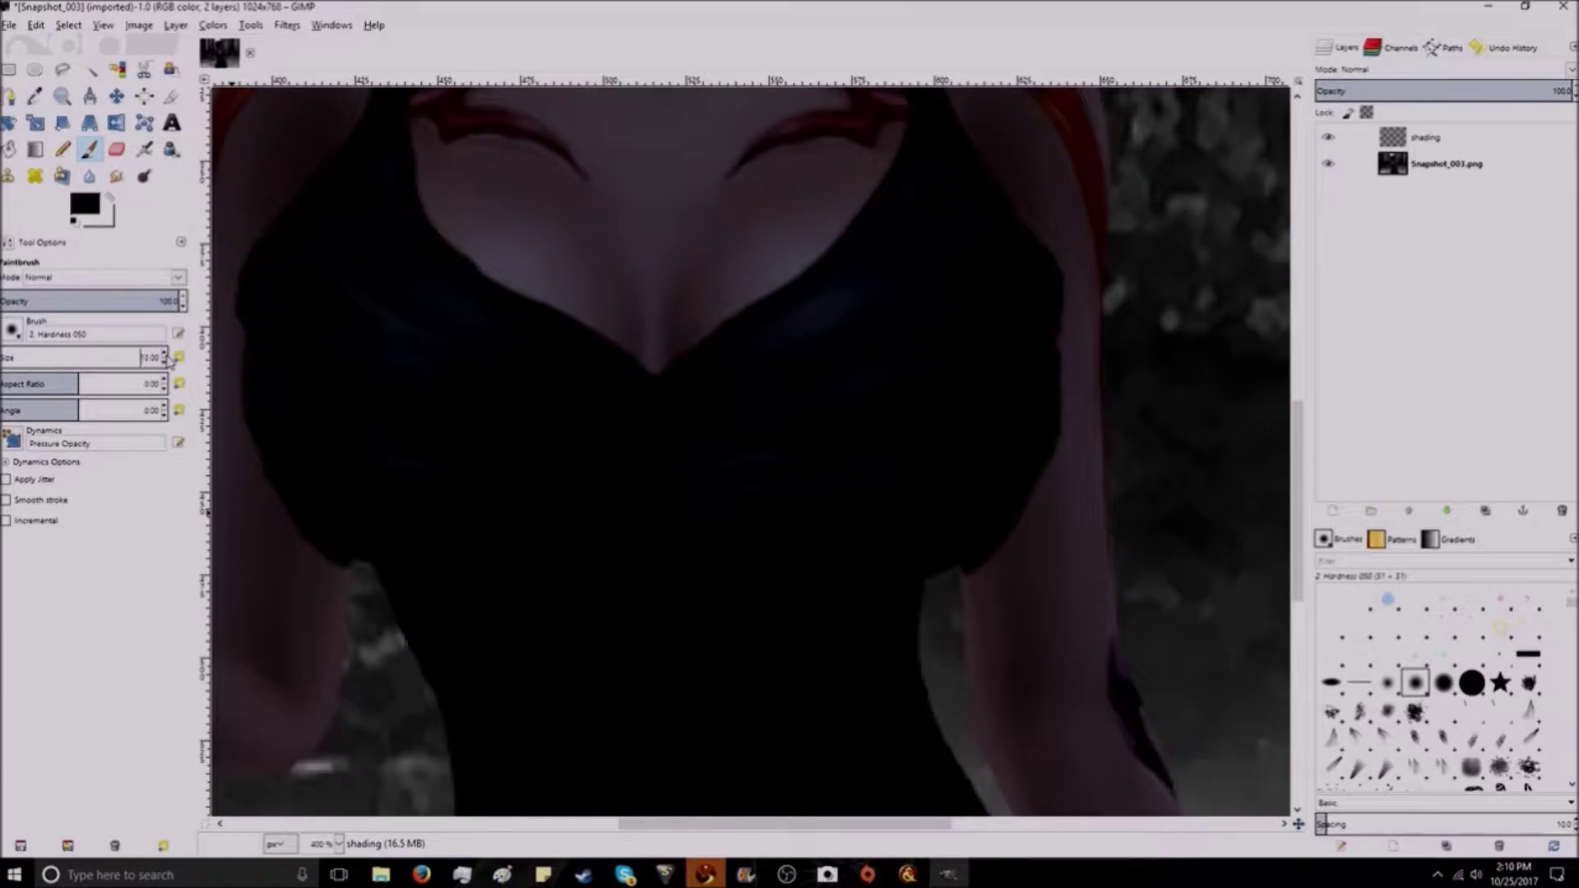
{"action": "left_click", "coordinate": [165, 354]}
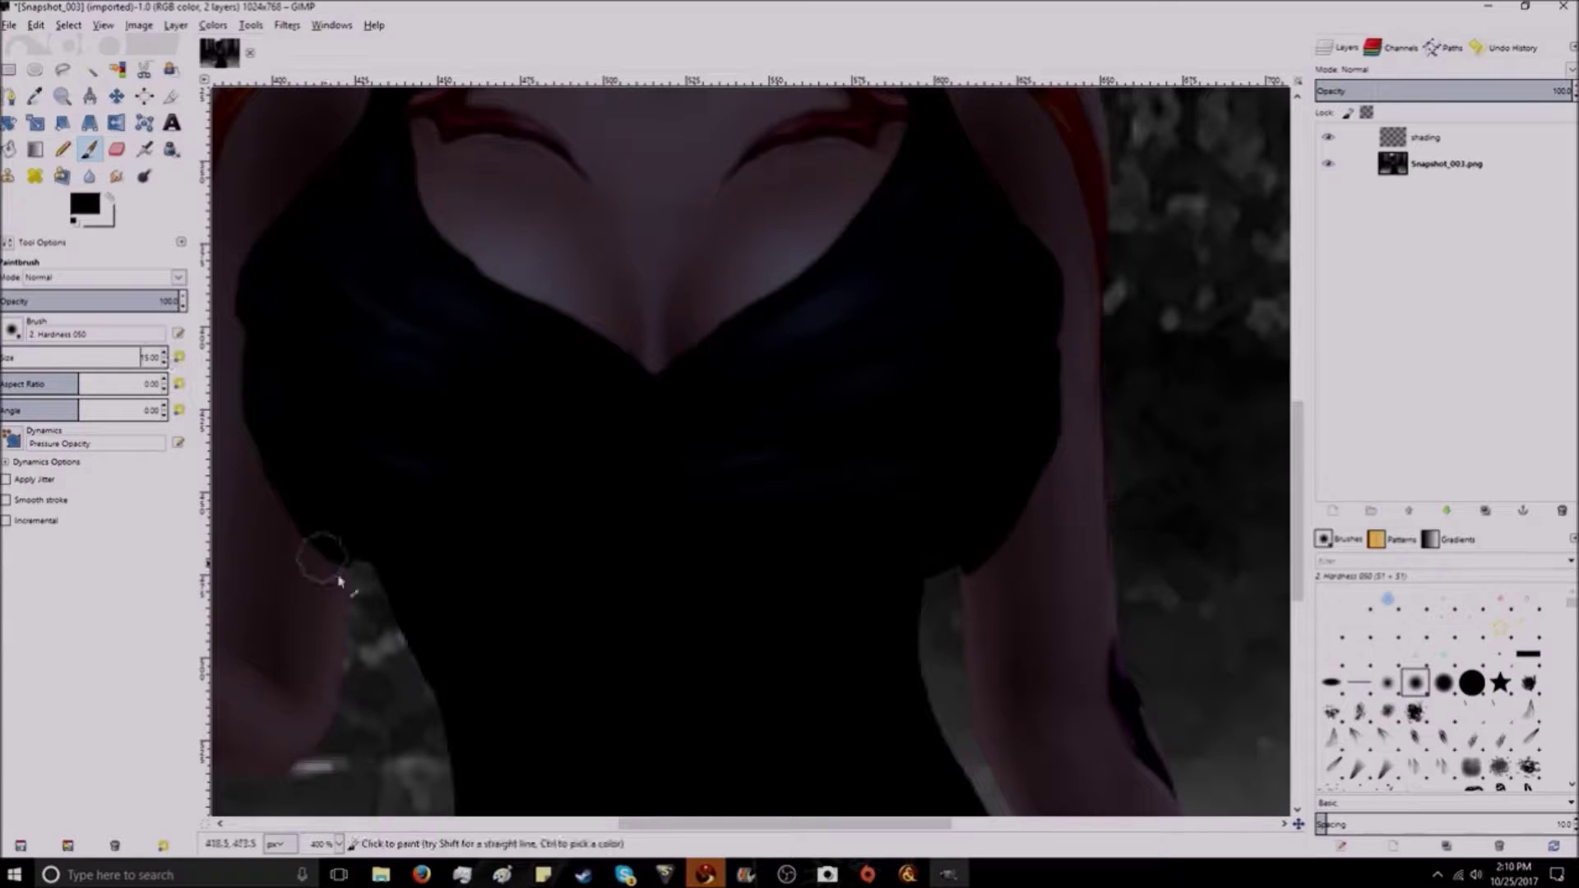
{"action": "left_click", "coordinate": [389, 575]}
{"action": "left_click", "coordinate": [519, 568], "text": "shift"}
{"action": "left_click", "coordinate": [613, 547], "text": "shift"}
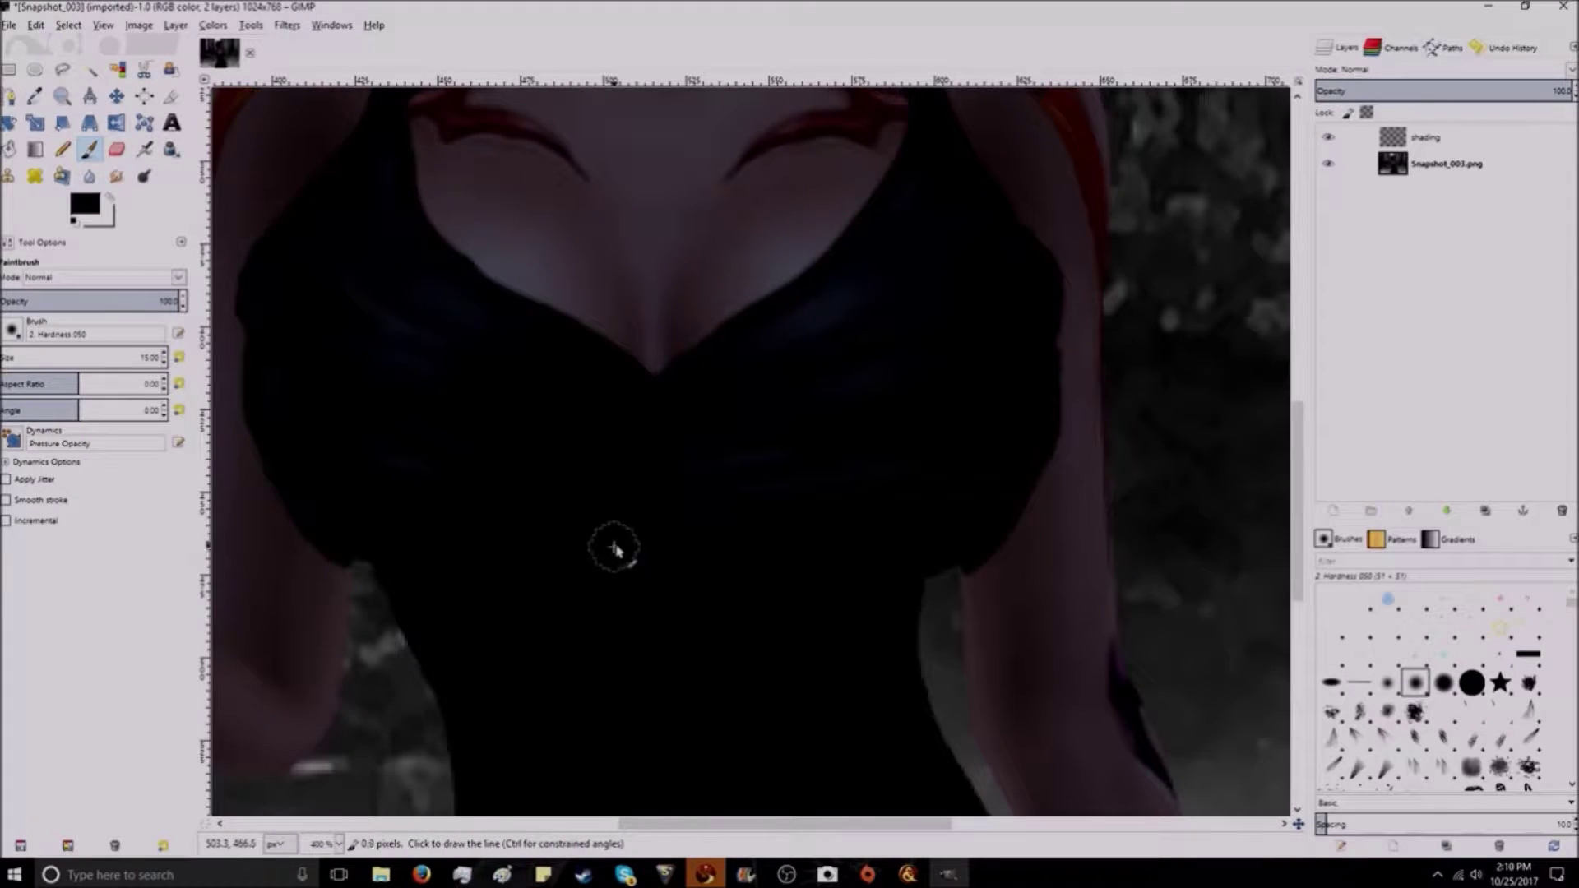
{"action": "left_click", "coordinate": [652, 521], "text": "shift"}
{"action": "left_click", "coordinate": [715, 561], "text": "shift"}
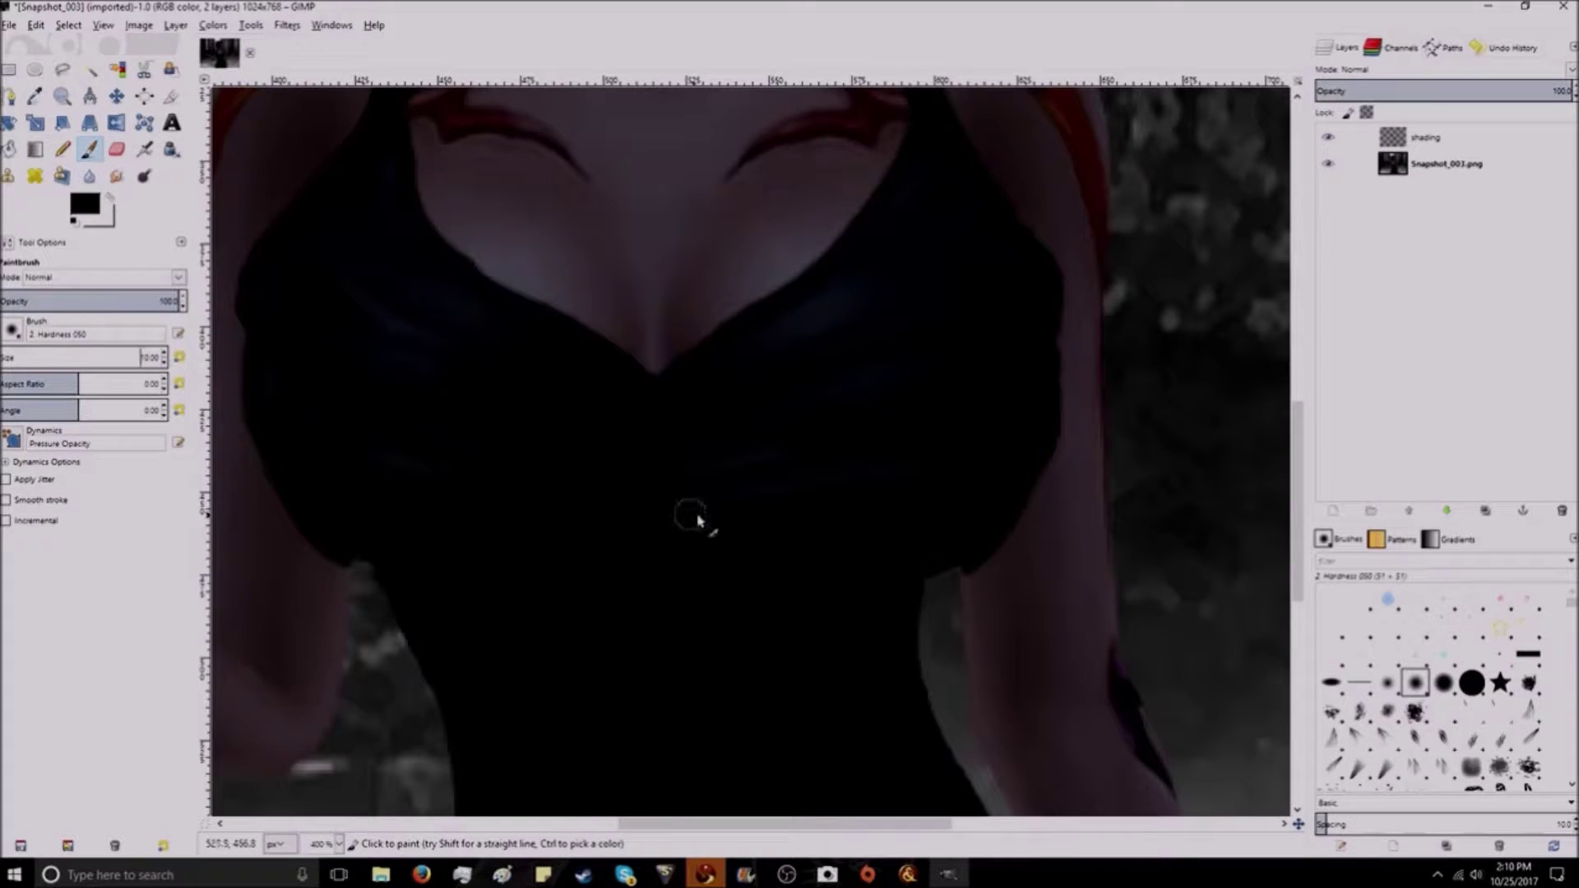
Step: Using brush size 10, paint black strokes under and across the dress folds of the bust on the lowered-arm side
{"action": "left_click", "coordinate": [731, 521]}
{"action": "left_click", "coordinate": [795, 515], "text": "shift"}
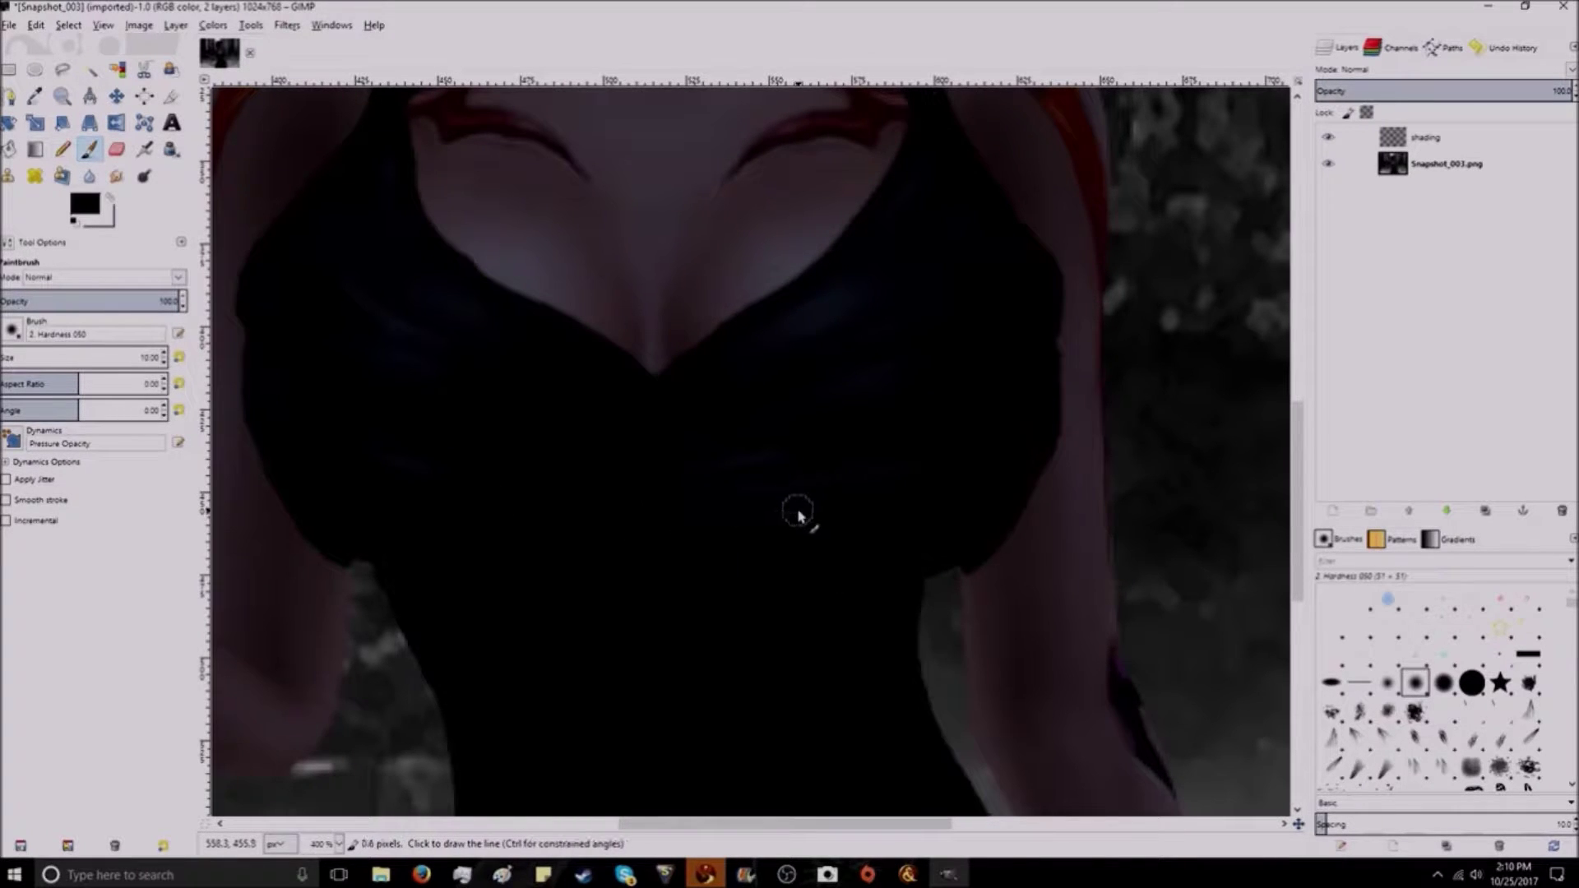
{"action": "left_click", "coordinate": [878, 510], "text": "shift"}
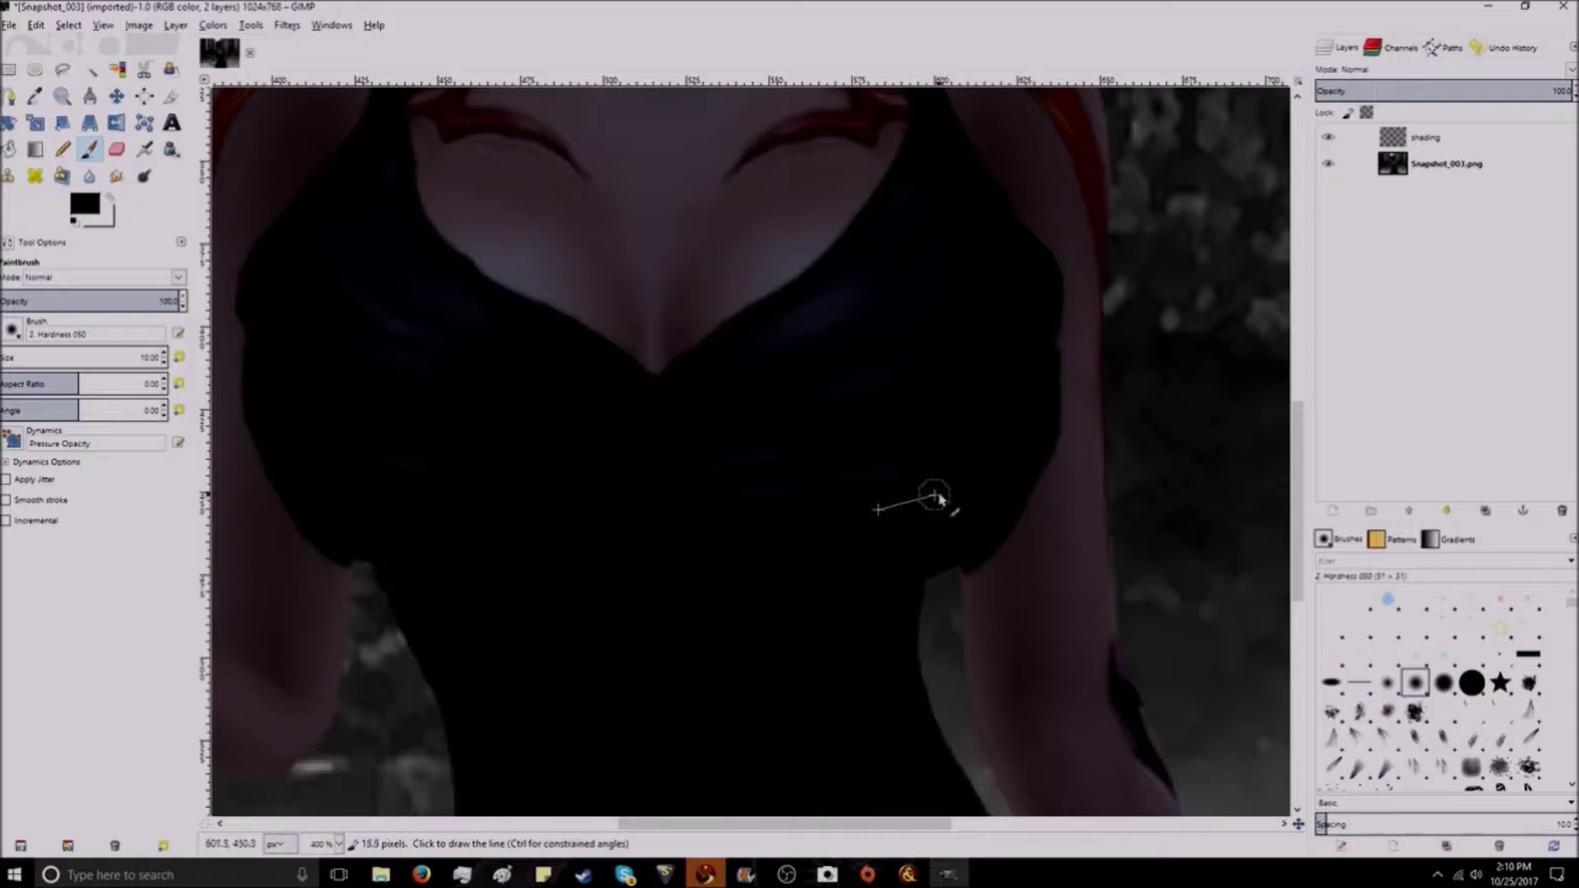
{"action": "left_click", "coordinate": [1017, 476], "text": "shift"}
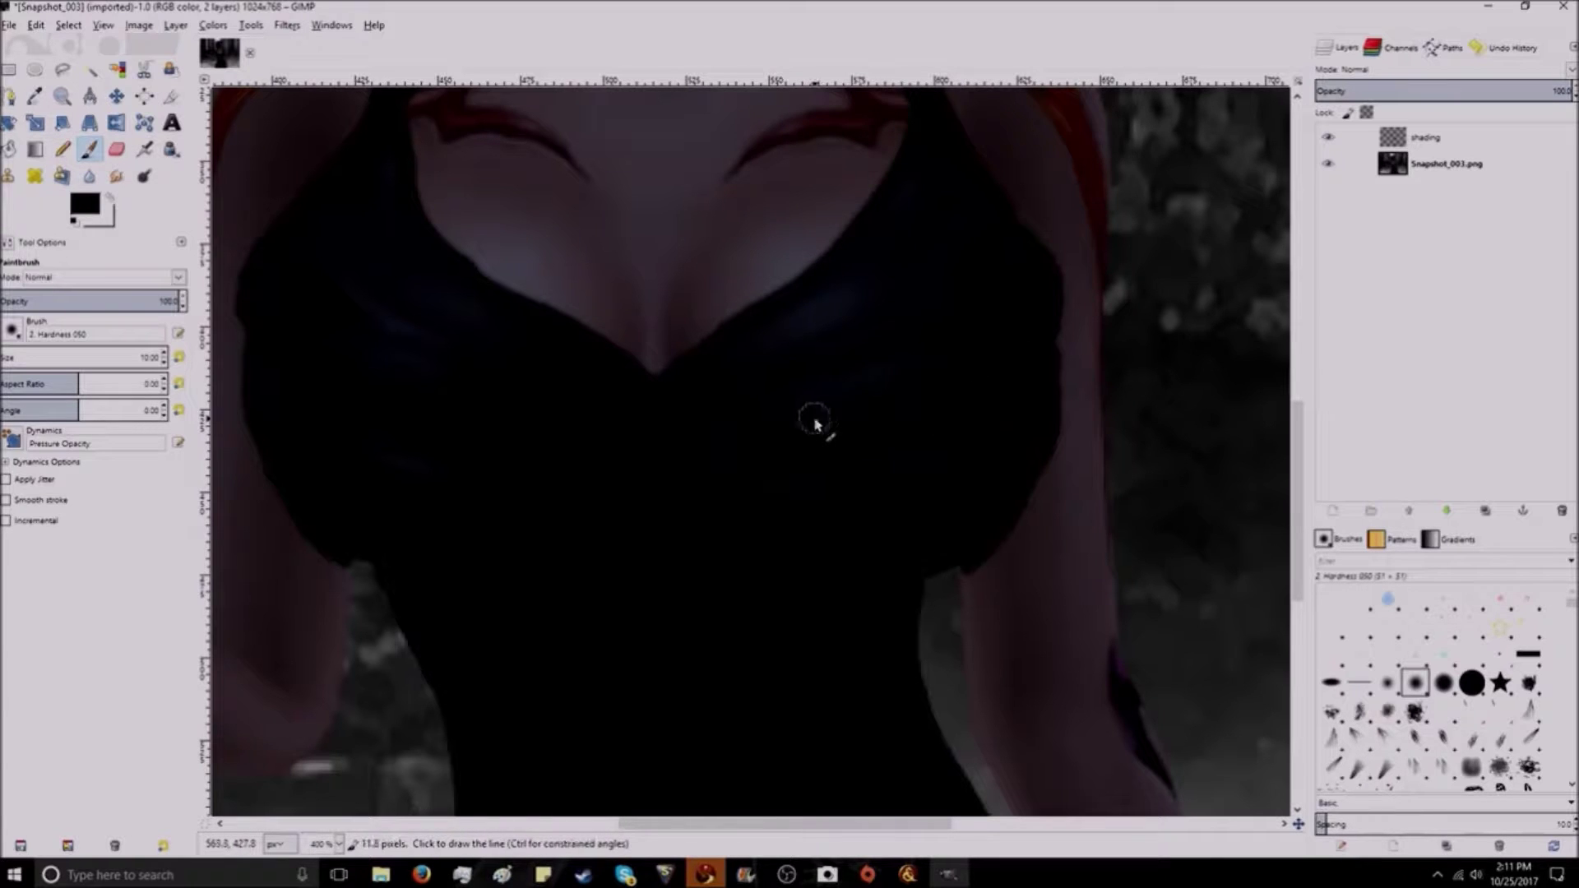
{"action": "left_click", "coordinate": [660, 427]}
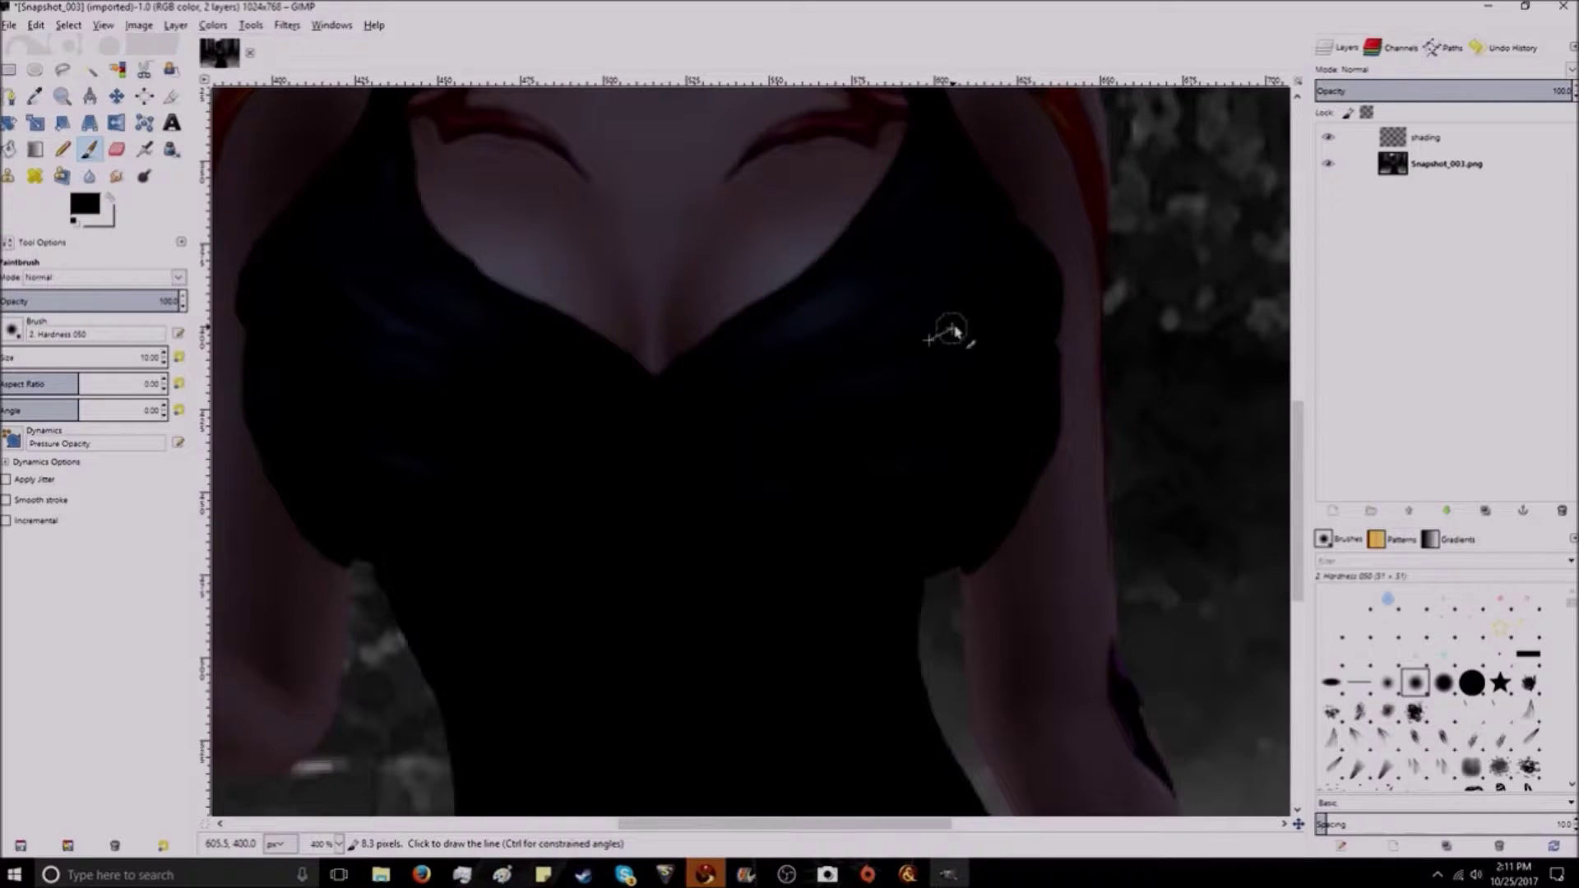
{"action": "left_click", "coordinate": [996, 240], "text": "shift"}
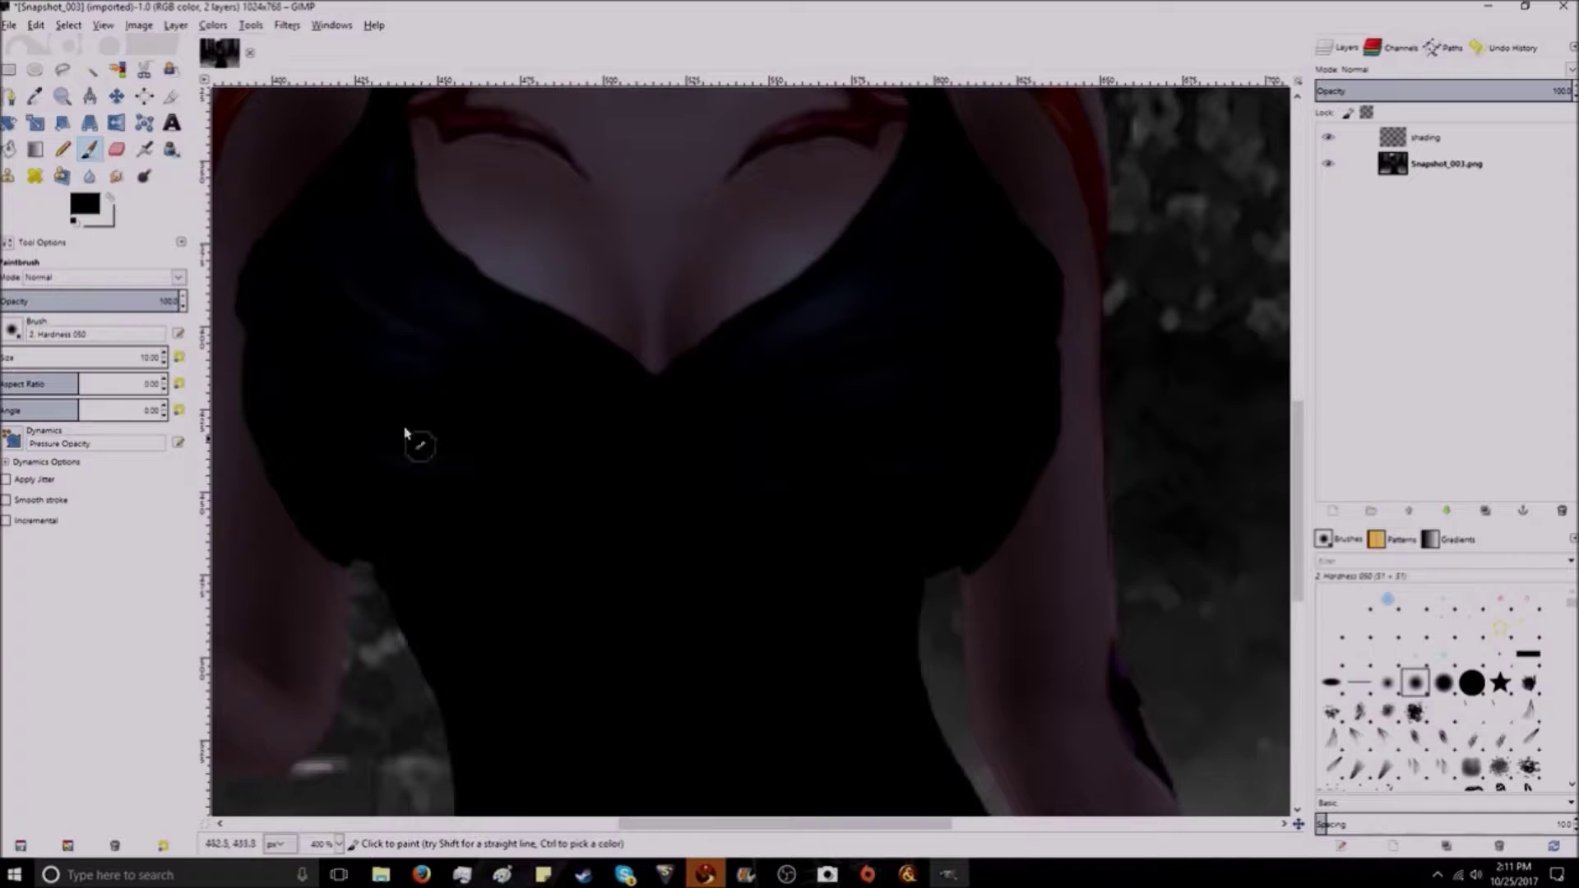
Step: Paint connected black strokes along the lower bust from the center out to the raised-arm side edge
{"action": "left_click", "coordinate": [632, 513]}
{"action": "left_click", "coordinate": [582, 511], "text": "shift"}
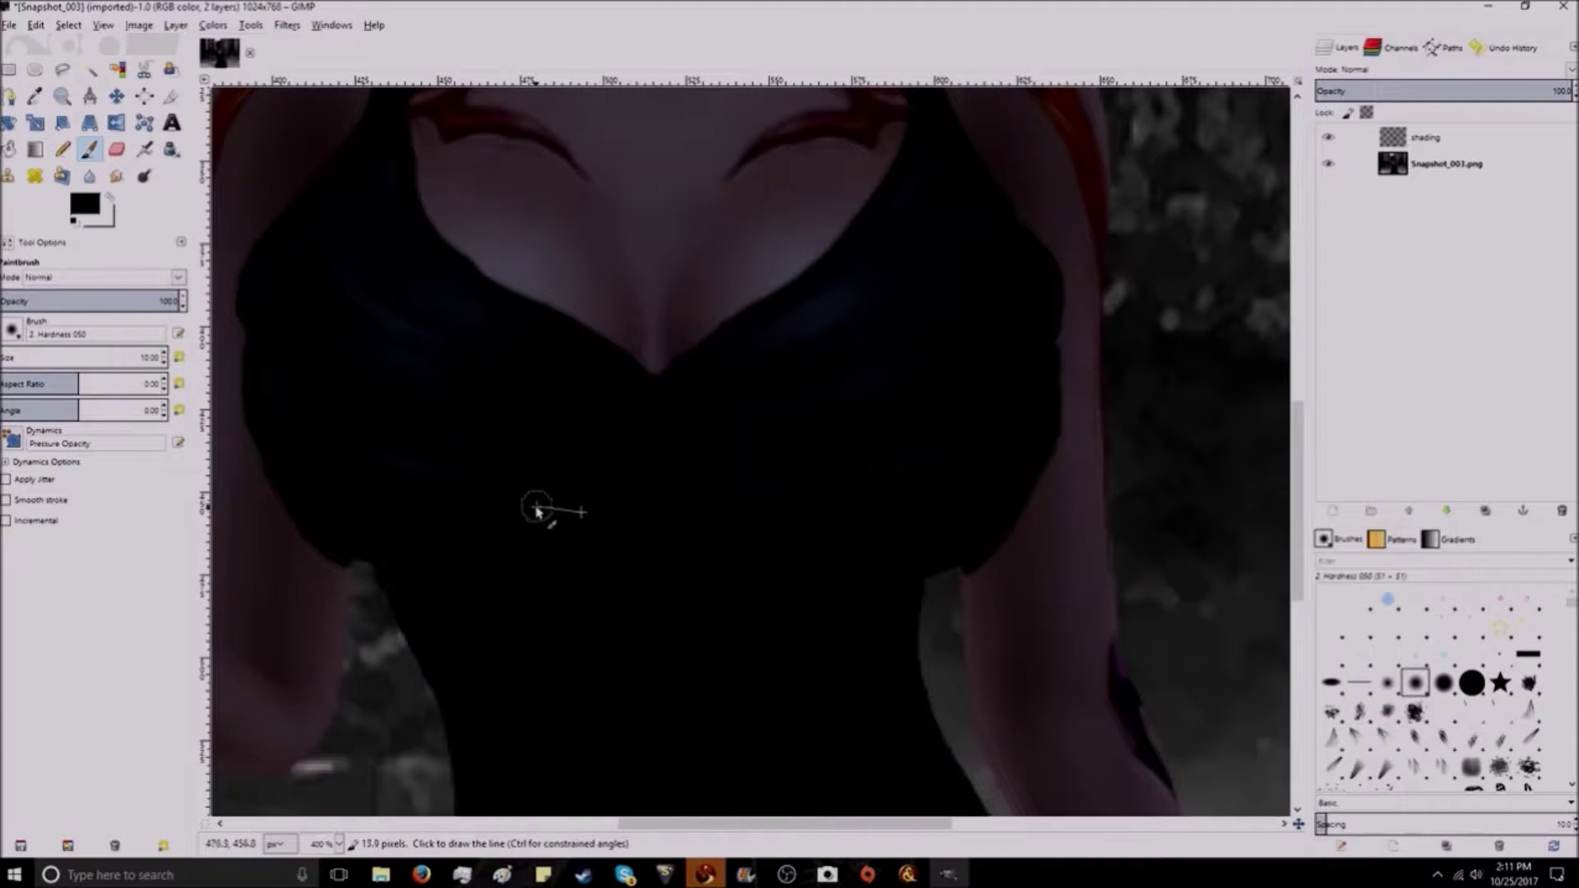
{"action": "left_click", "coordinate": [497, 508], "text": "shift"}
{"action": "left_click", "coordinate": [405, 490], "text": "shift"}
{"action": "left_click", "coordinate": [339, 469], "text": "shift"}
{"action": "left_click", "coordinate": [264, 430], "text": "shift"}
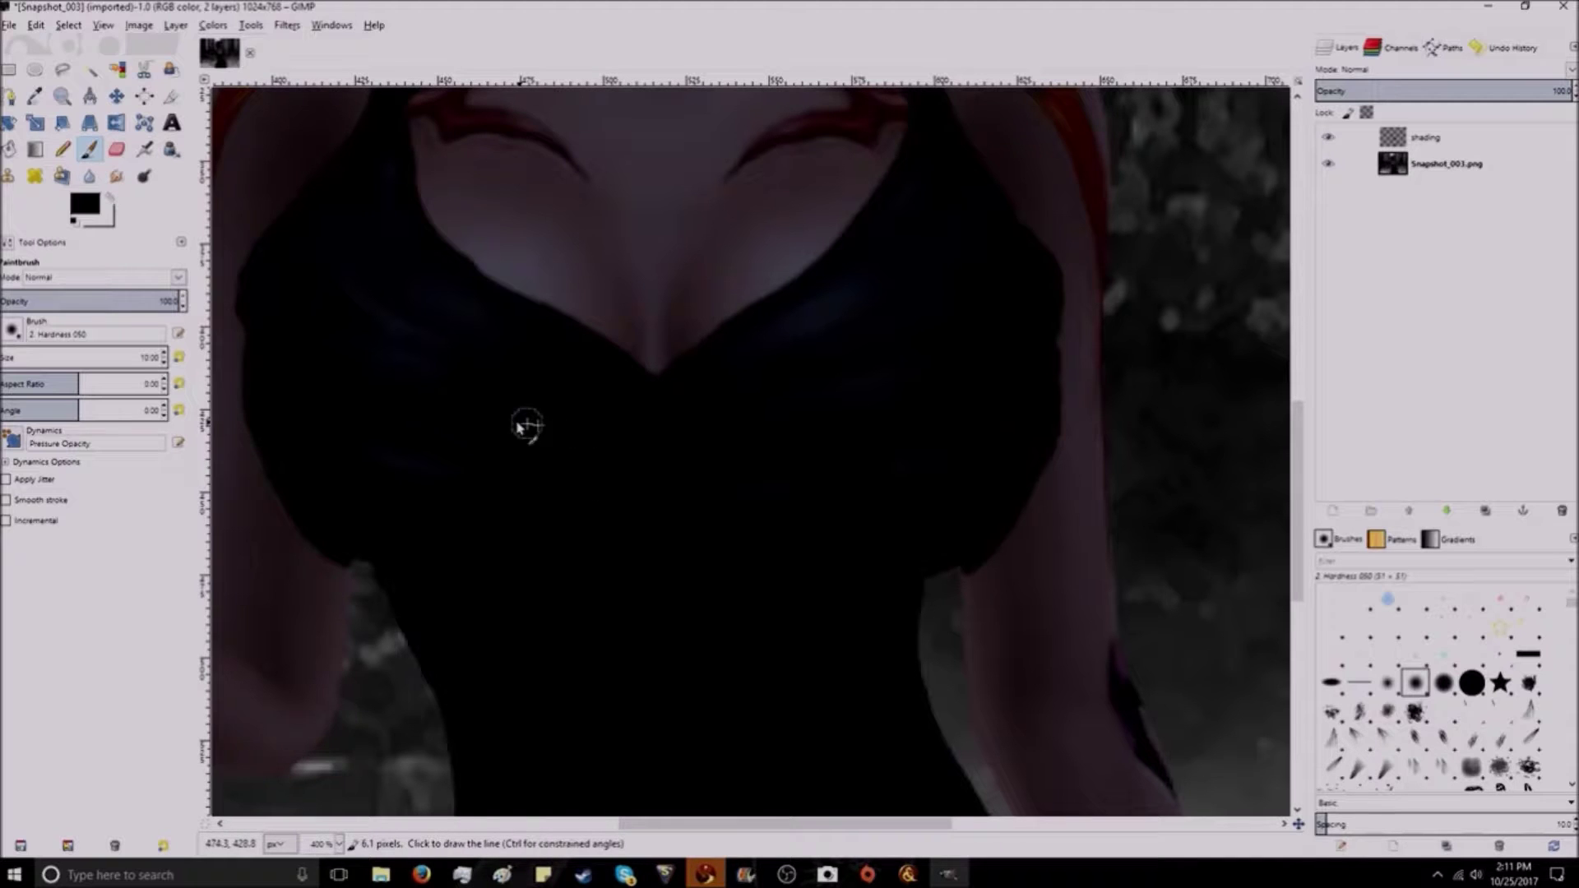
Step: Paint straight black strokes through the bluish fold highlights on the raised-arm side of the bust
{"action": "key", "text": "shift"}
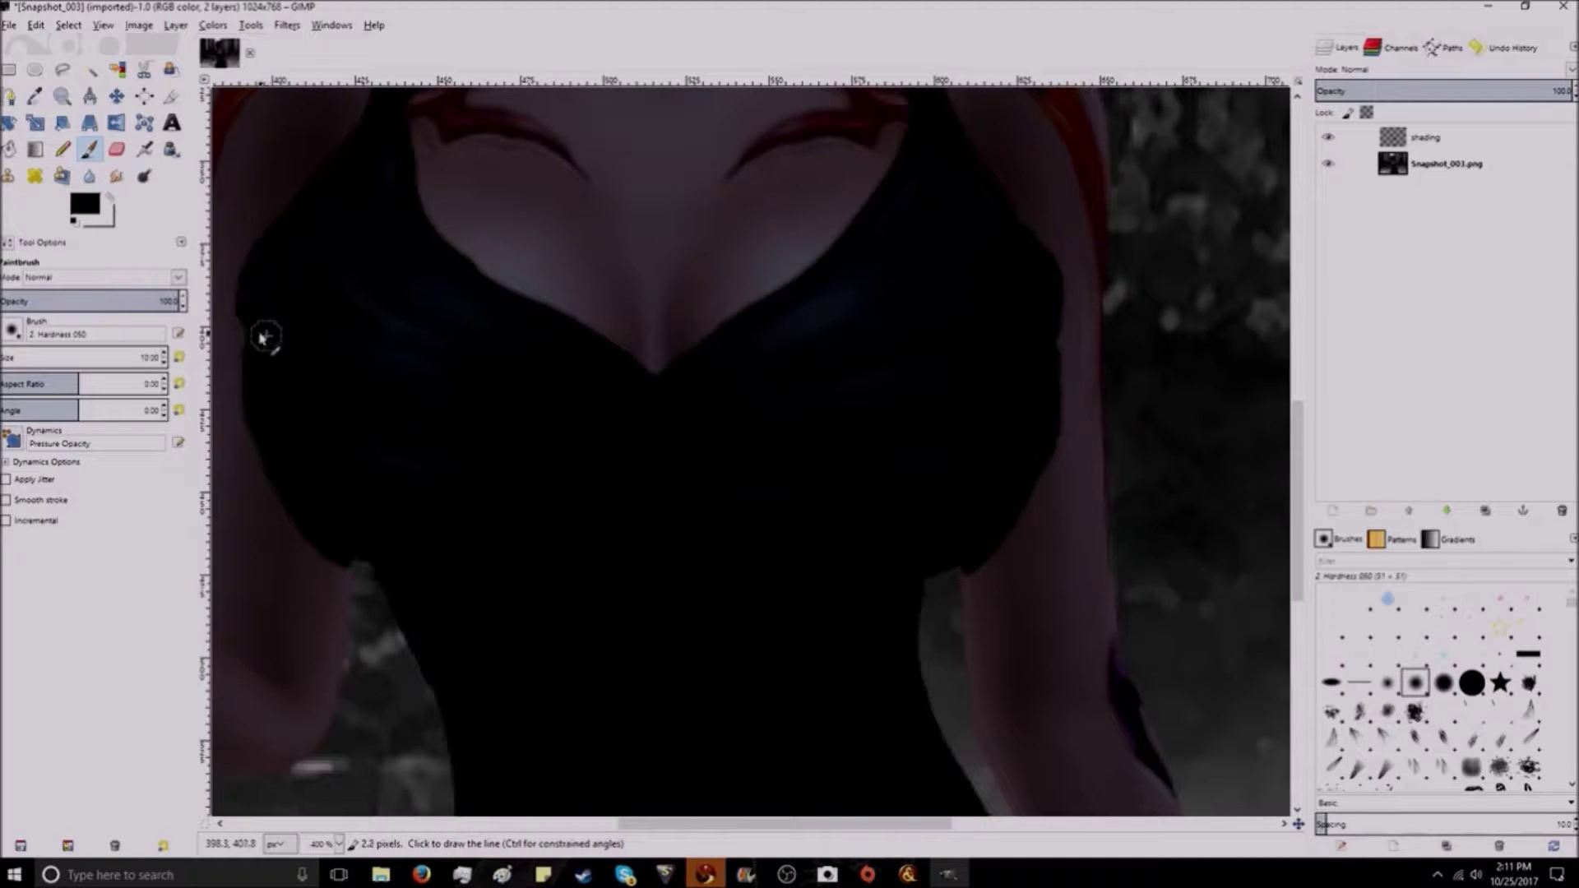
{"action": "left_click", "coordinate": [463, 364], "text": "shift"}
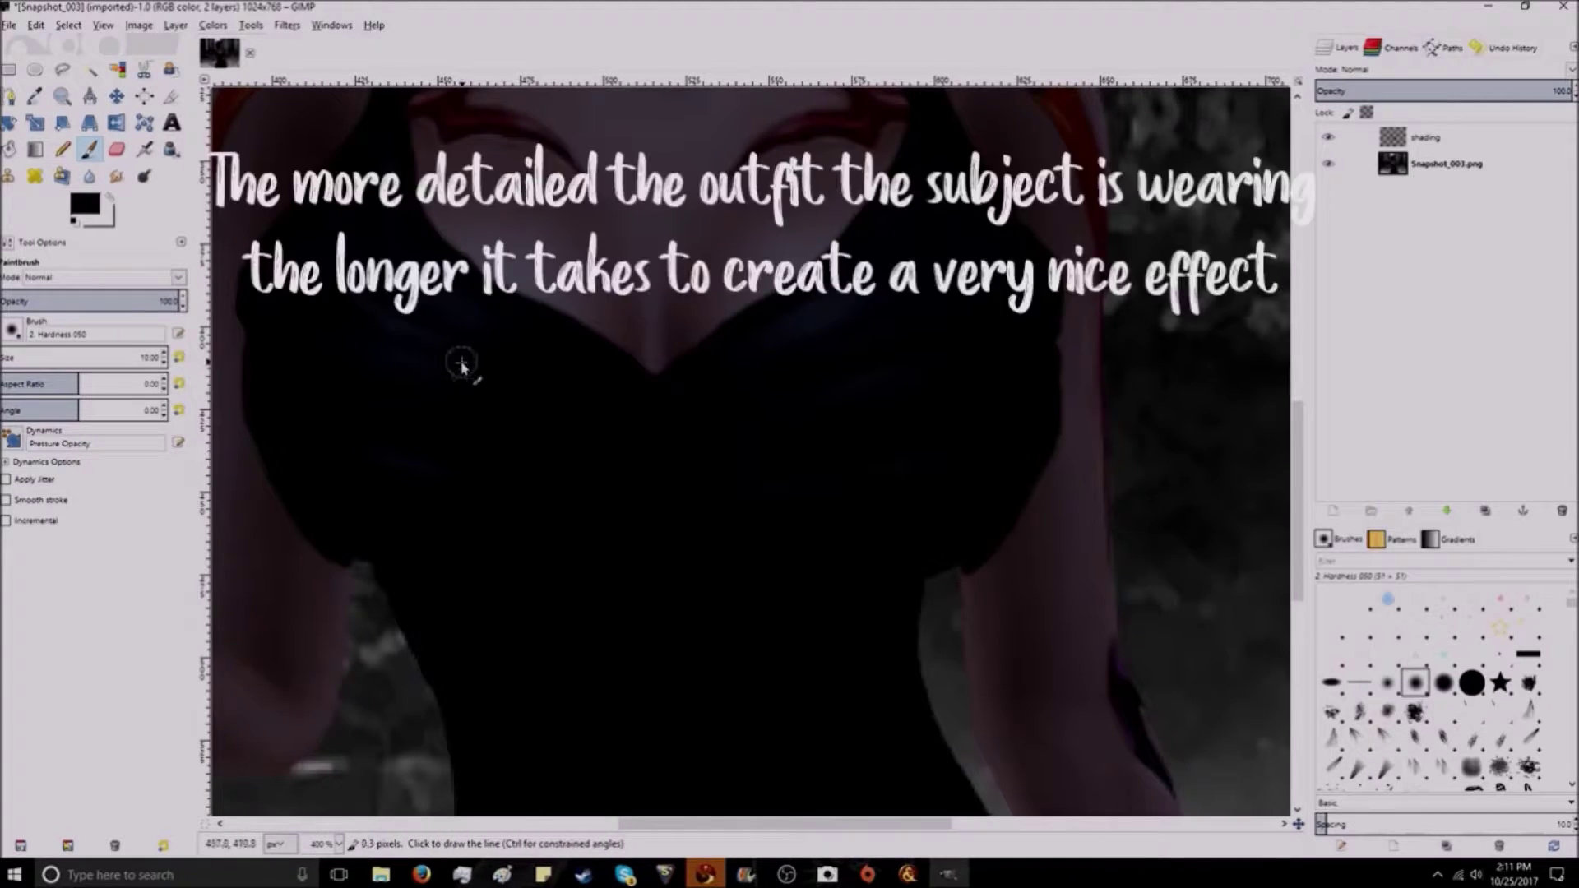
{"action": "left_click", "coordinate": [406, 343], "text": "shift"}
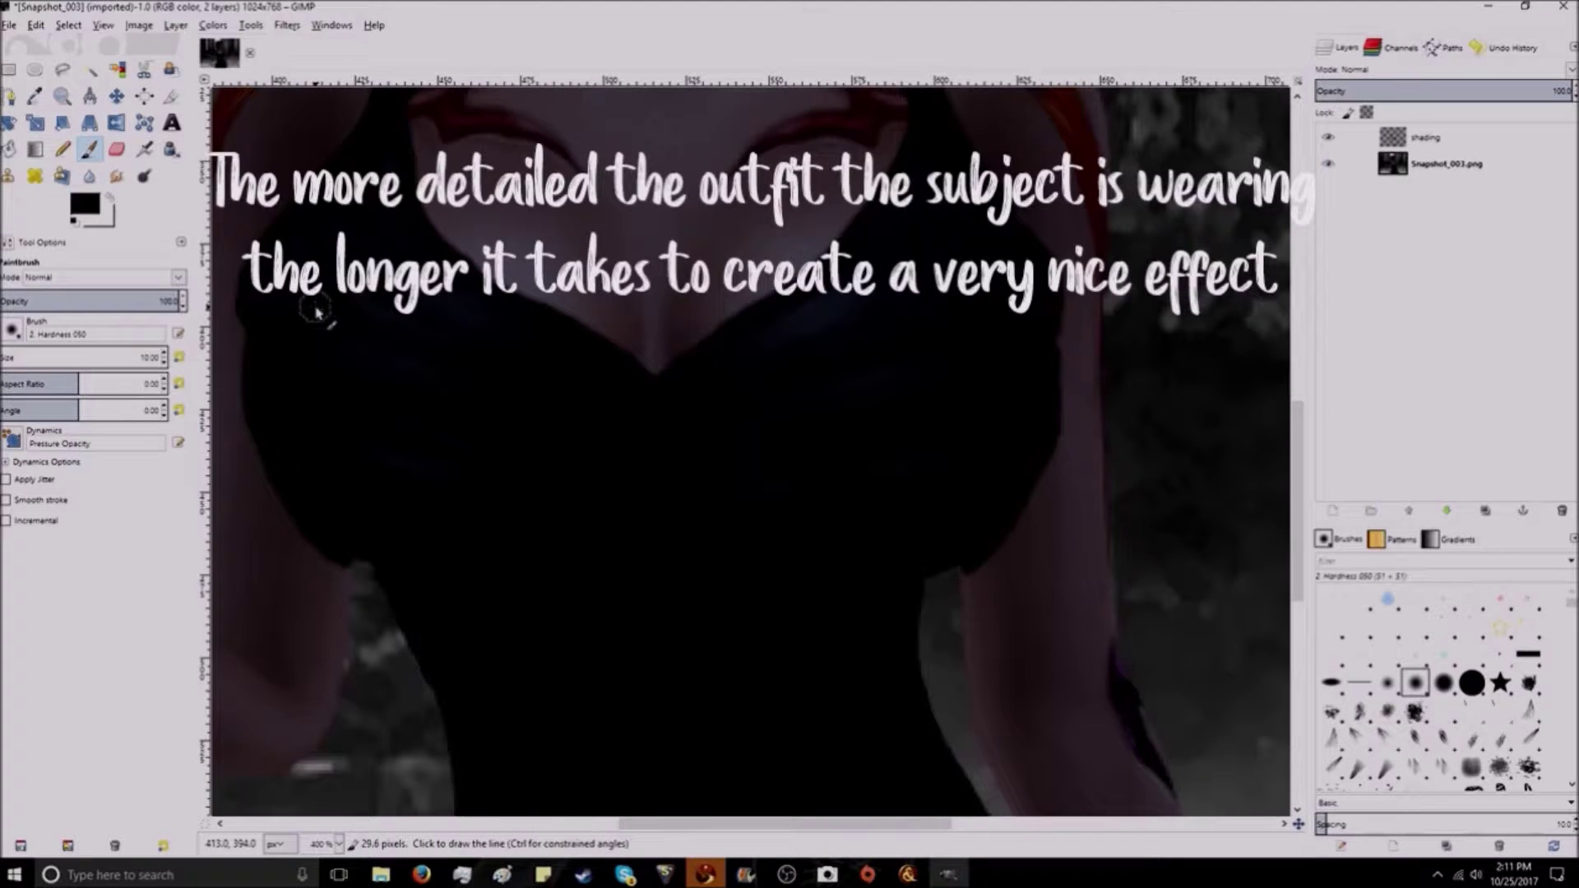
{"action": "key", "text": "ctrl"}
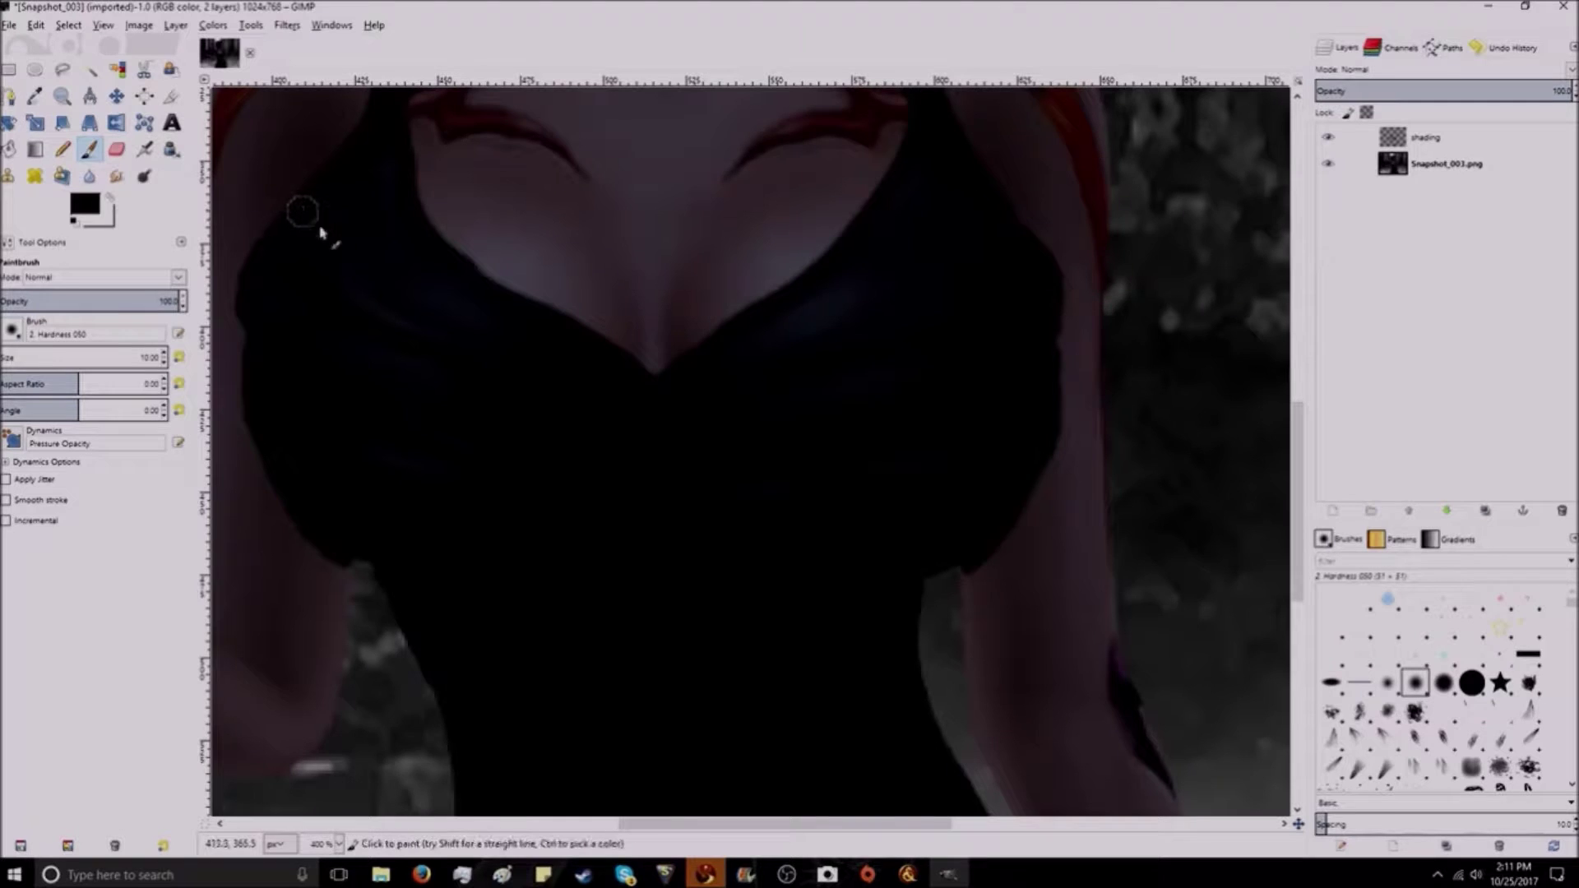
Step: Paint both edges of the skirt's leg slit black to smooth and narrow the opening
{"action": "scroll", "coordinate": [365, 438], "scroll_direction": "up", "scroll_amount": 3}
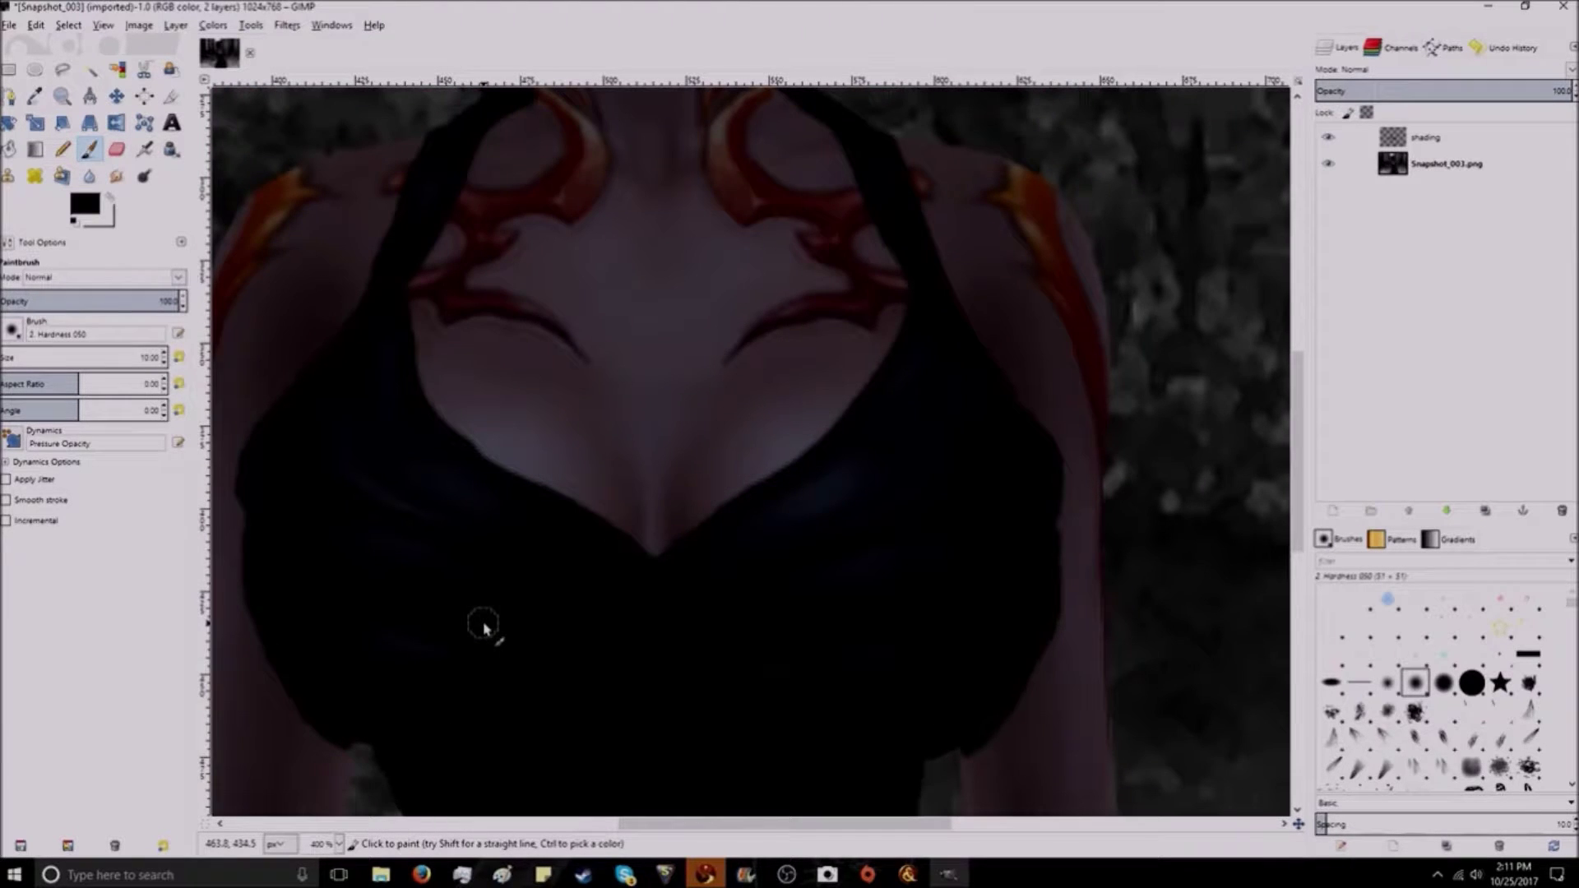
{"action": "scroll", "coordinate": [484, 627], "scroll_direction": "down", "scroll_amount": 10}
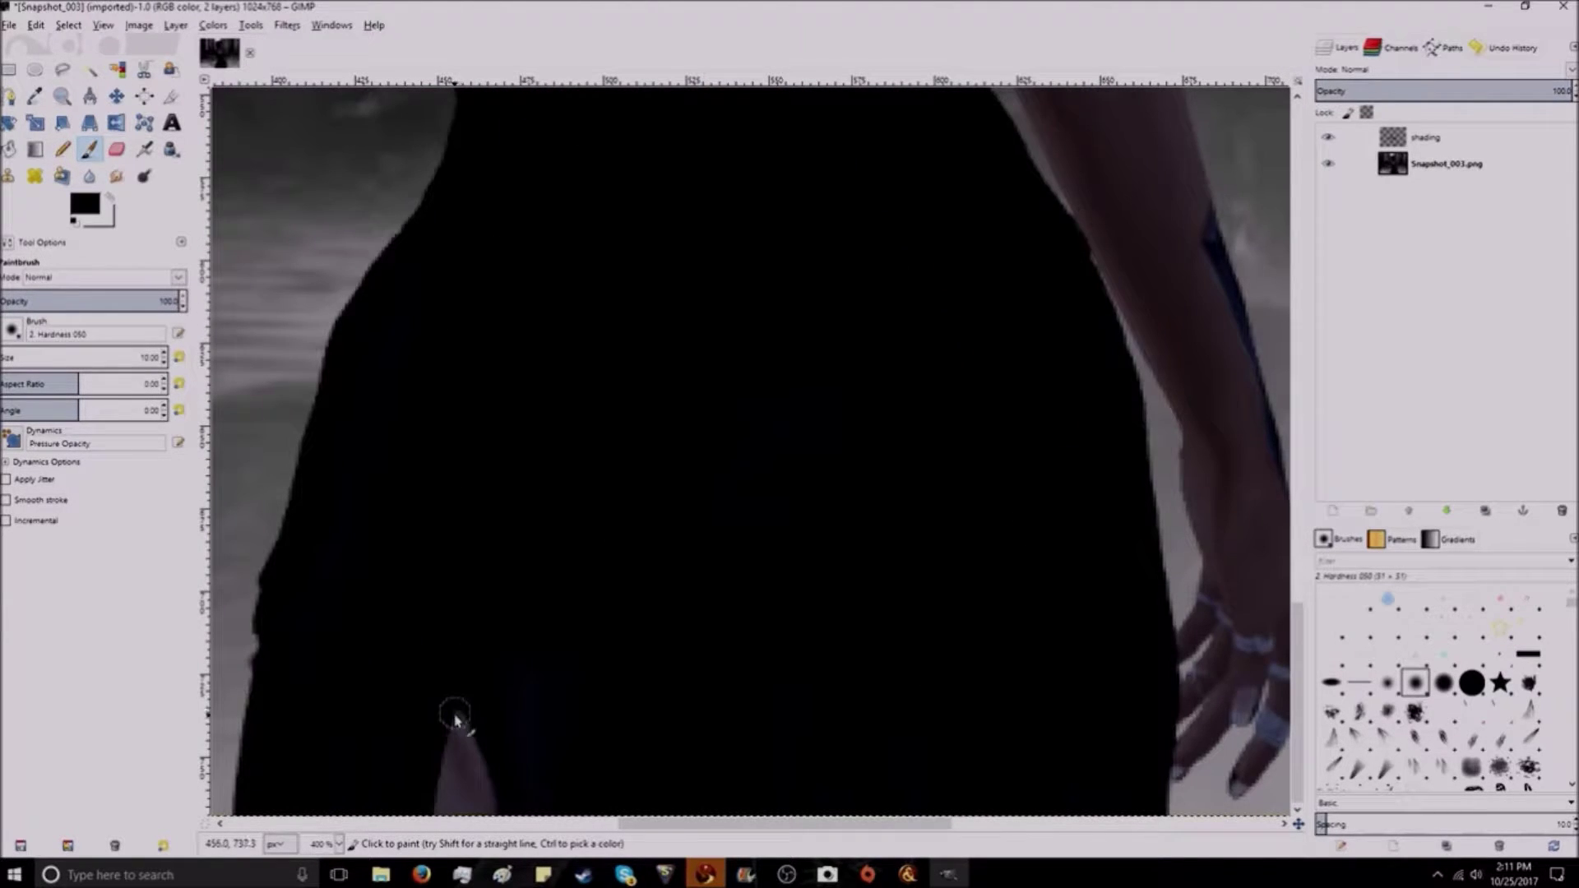
{"action": "left_click_drag", "start_coordinate": [469, 691], "coordinate": [451, 754]}
{"action": "left_click", "coordinate": [441, 806], "text": "shift"}
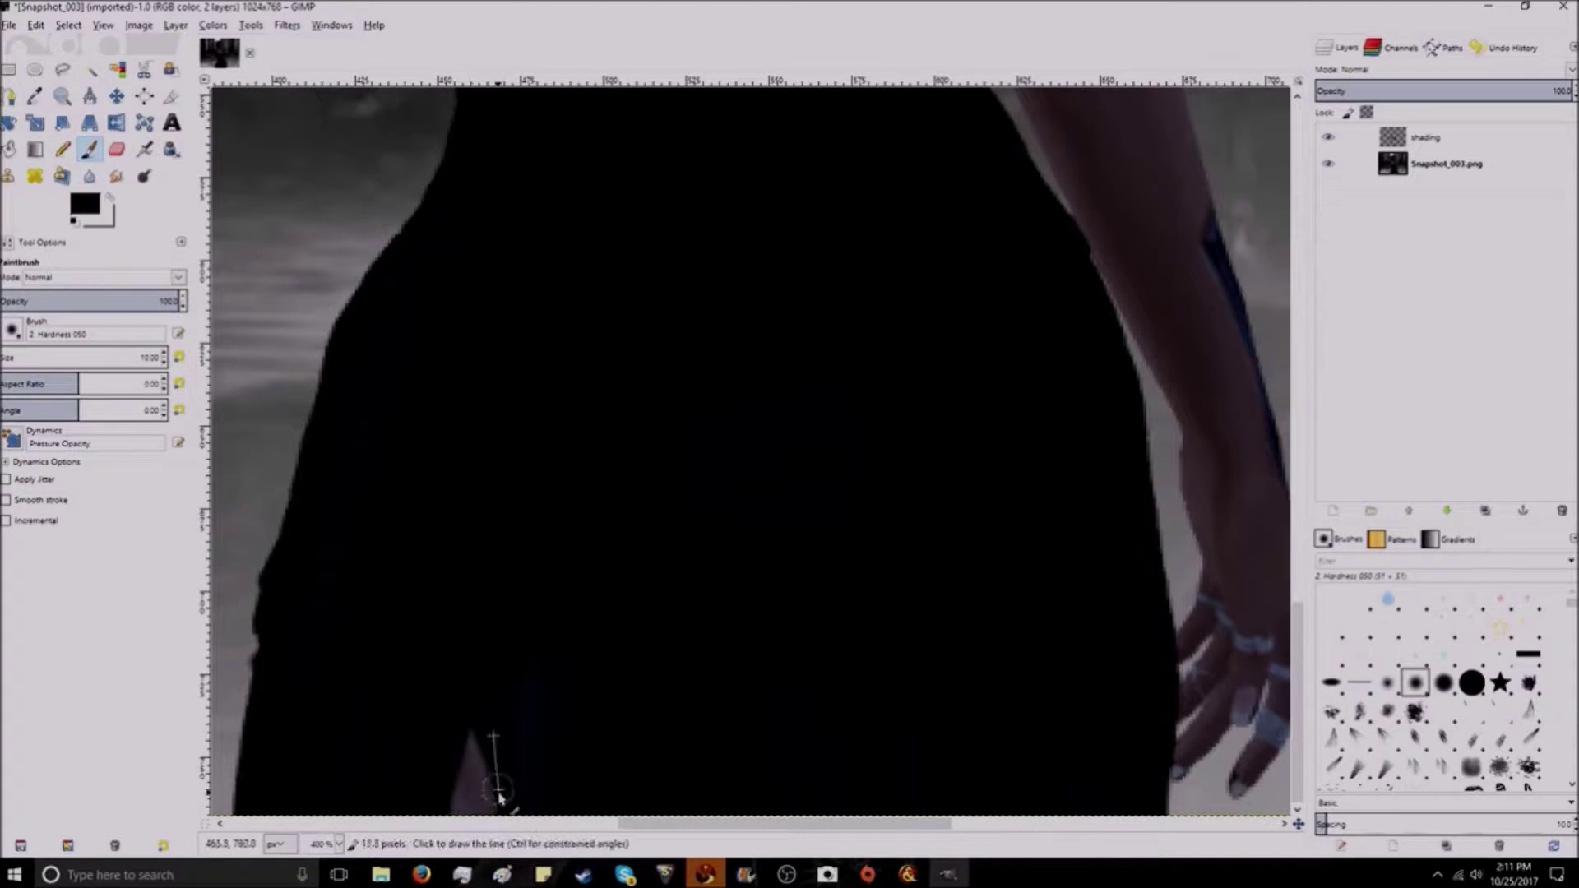
{"action": "left_click_drag", "start_coordinate": [493, 754], "coordinate": [500, 817]}
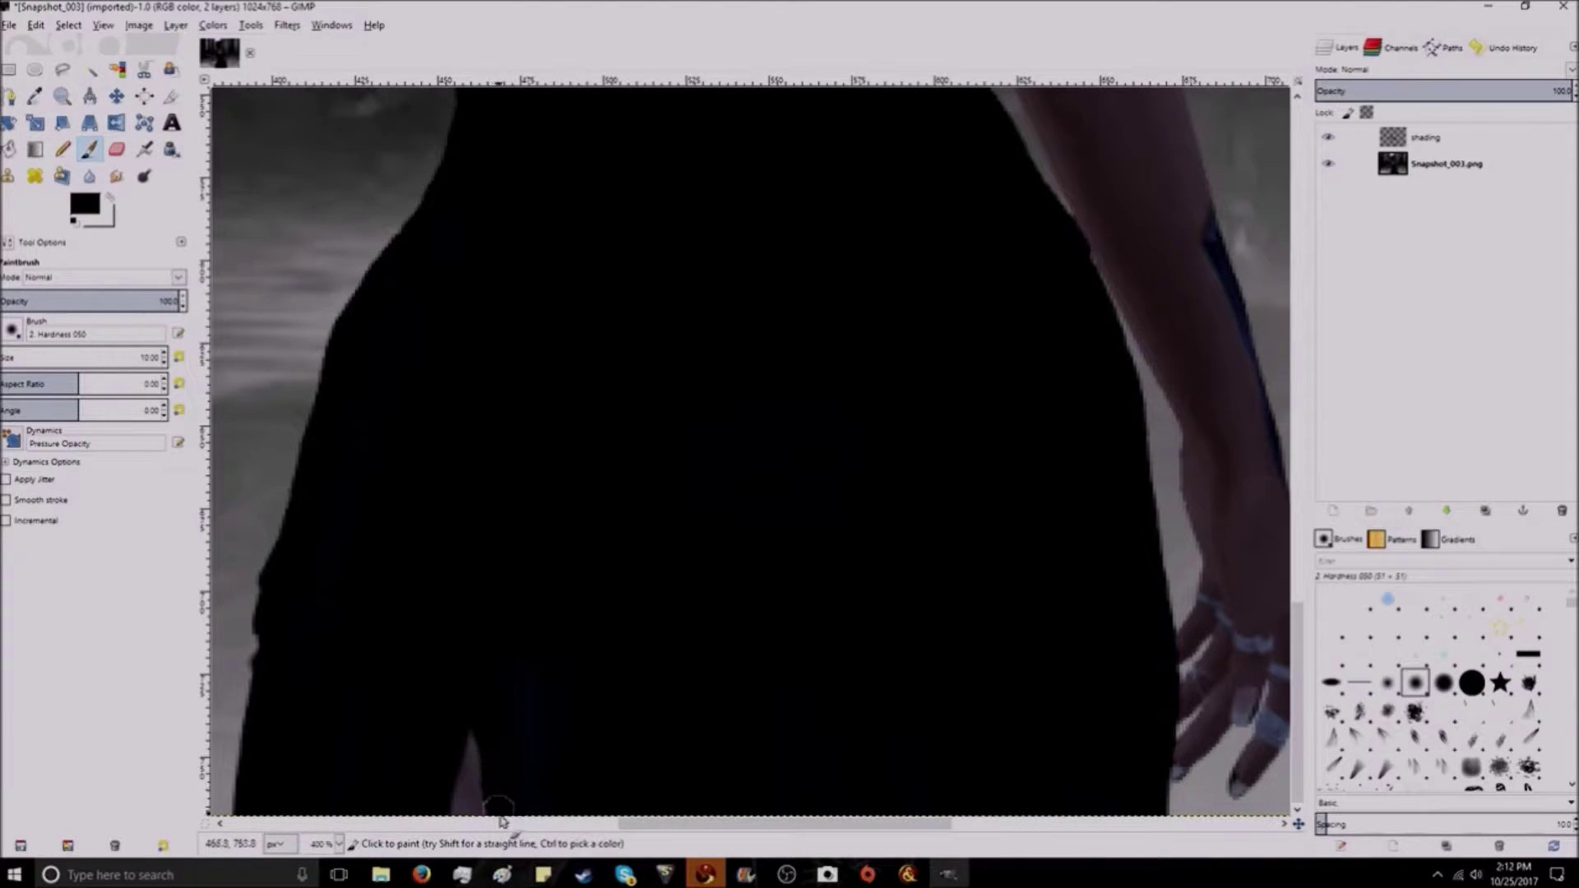
Step: Make the Snapshot_003.png layer active and switch to the Clone tool at the lowered hand
{"action": "scroll", "coordinate": [490, 661], "scroll_direction": "up", "scroll_amount": 10}
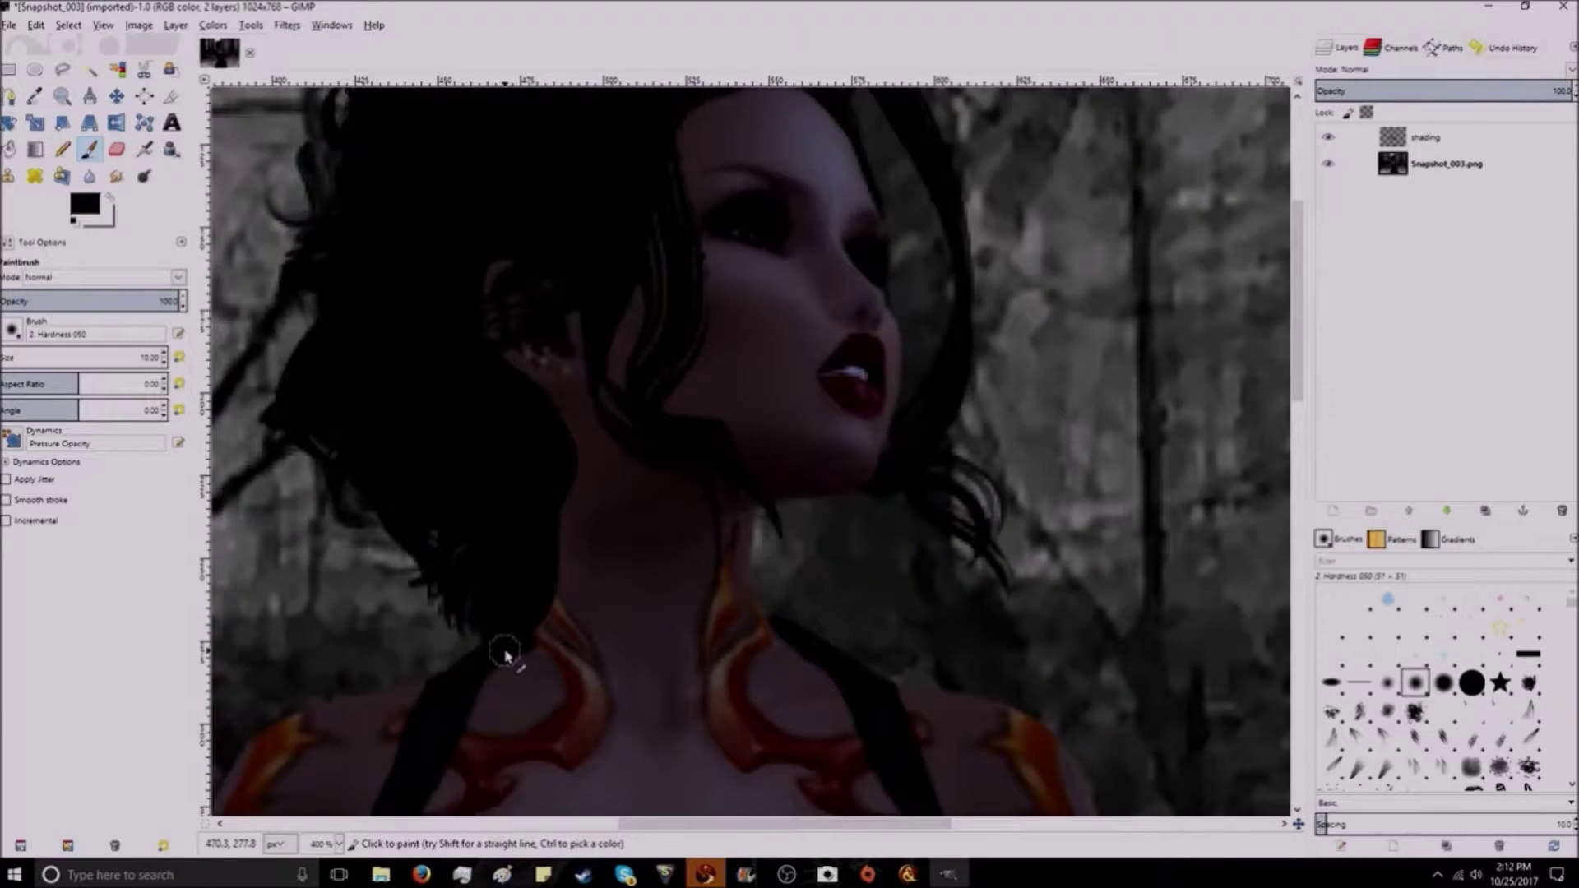
{"action": "scroll", "coordinate": [518, 653], "scroll_direction": "down", "scroll_amount": 6}
{"action": "scroll", "coordinate": [395, 472], "scroll_direction": "down", "scroll_amount": 3}
{"action": "scroll", "coordinate": [399, 475], "scroll_direction": "up", "scroll_amount": 10}
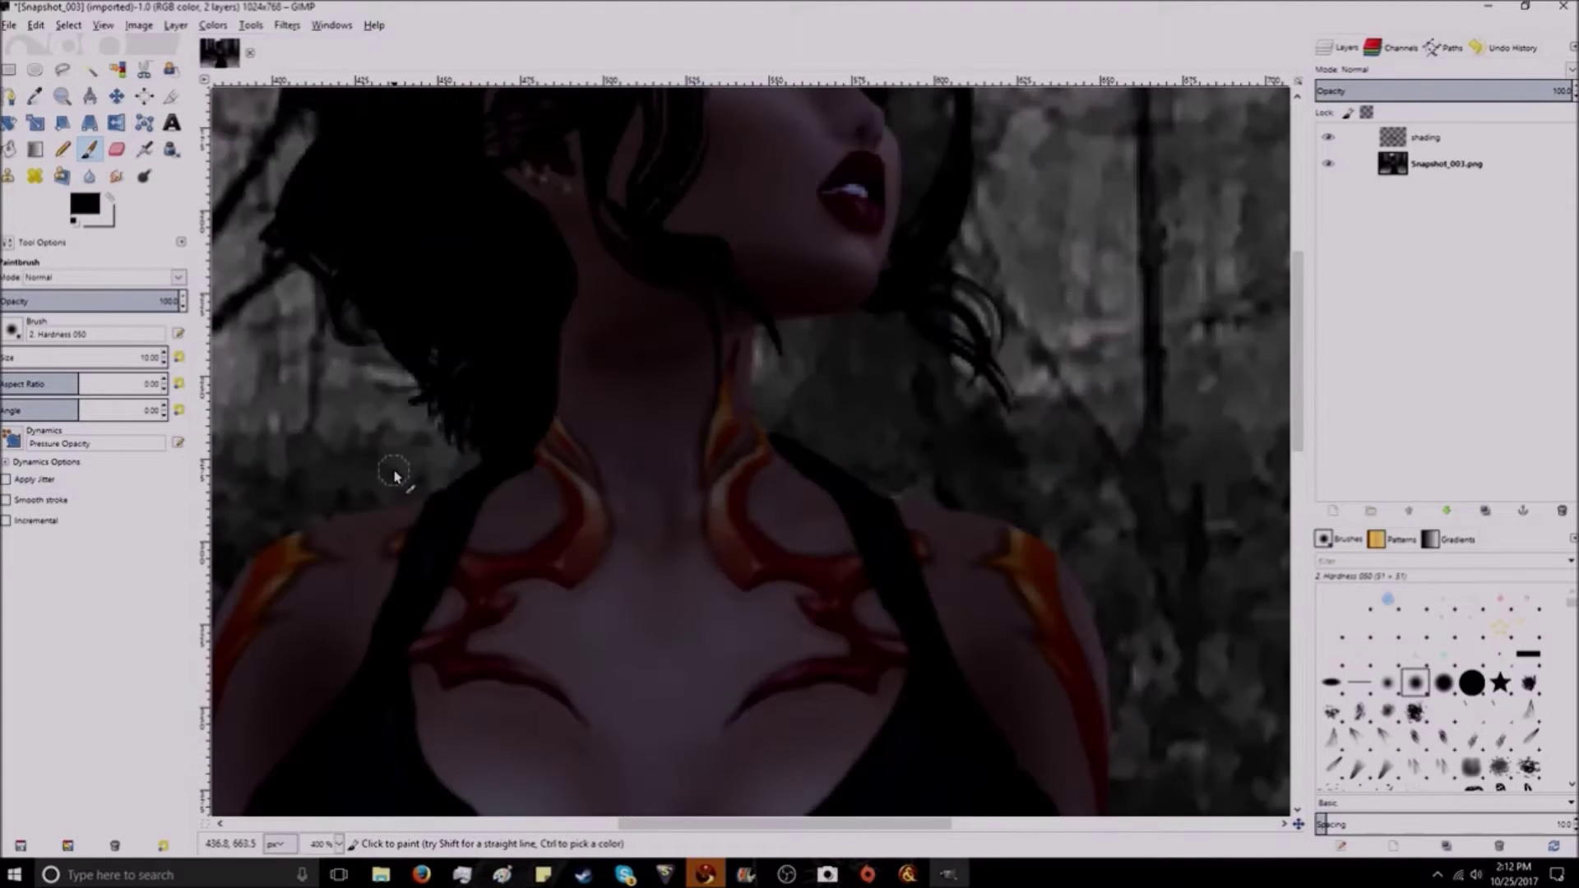
{"action": "scroll", "coordinate": [390, 485], "scroll_direction": "down", "scroll_amount": 4}
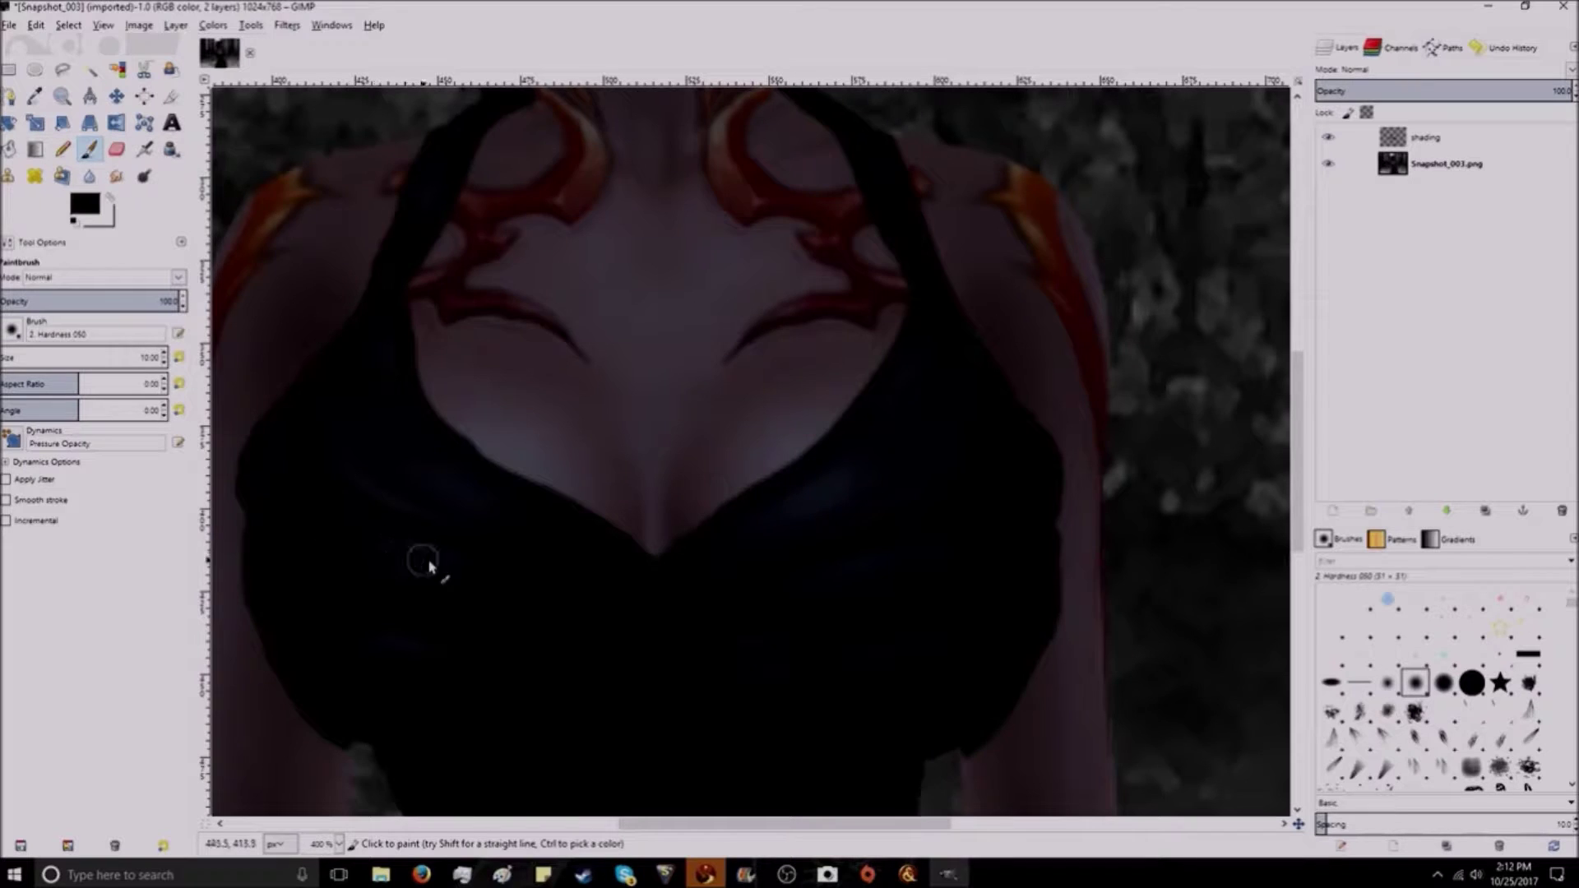
{"action": "scroll", "coordinate": [491, 571], "scroll_direction": "down", "scroll_amount": 5}
{"action": "scroll", "coordinate": [493, 575], "scroll_direction": "right", "scroll_amount": 5}
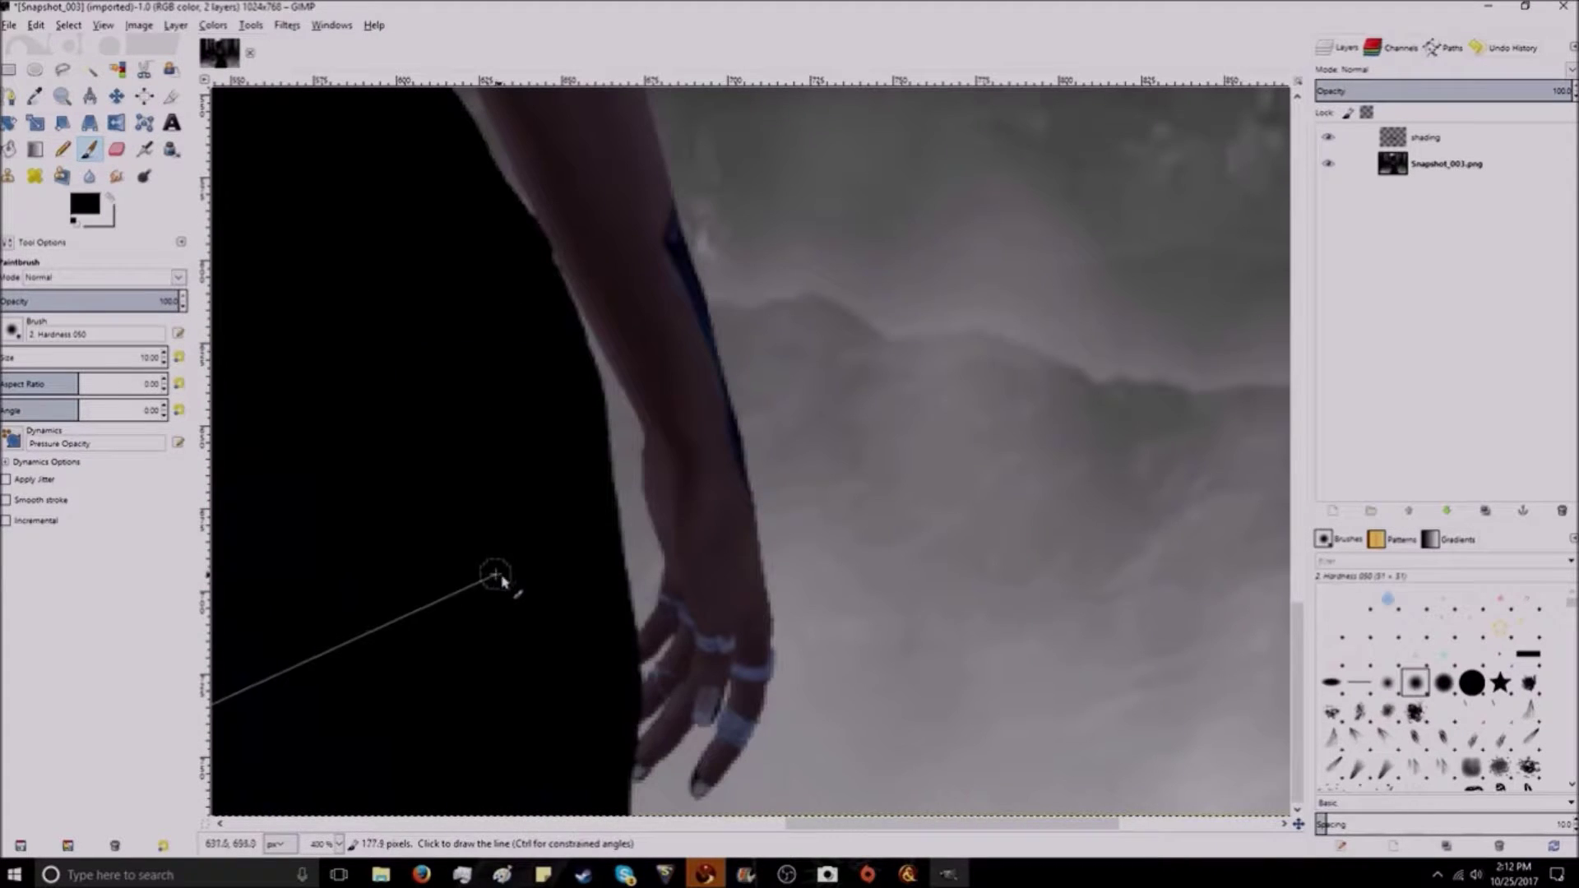
{"action": "left_click", "coordinate": [1403, 169]}
{"action": "scroll", "coordinate": [688, 642], "scroll_direction": "up", "scroll_amount": 2}
{"action": "scroll", "coordinate": [687, 641], "scroll_direction": "down", "scroll_amount": 3}
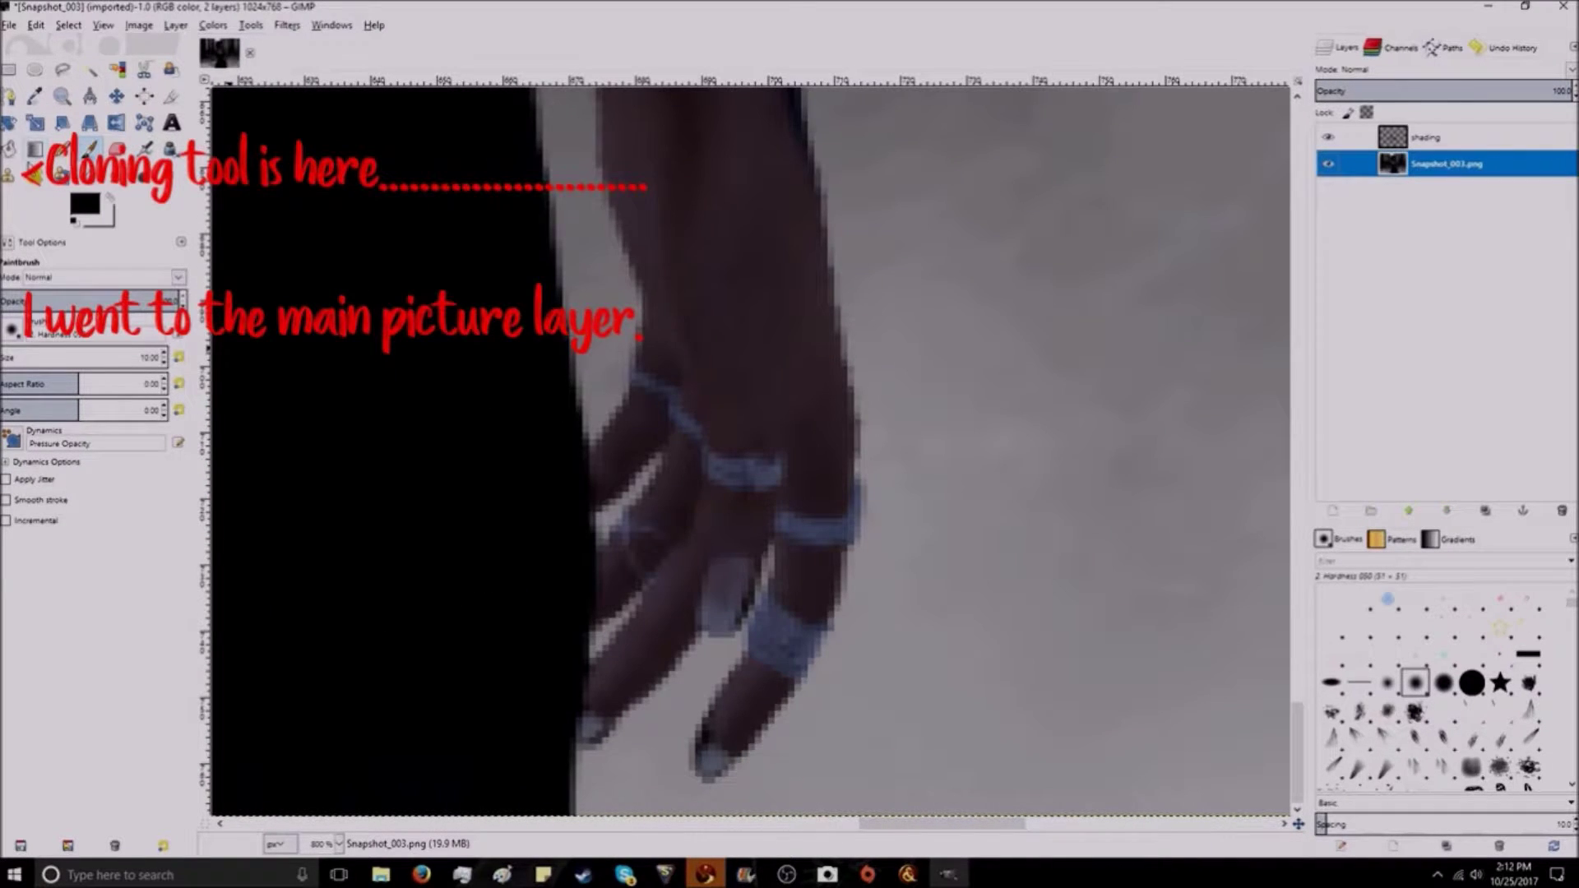
{"action": "left_click", "coordinate": [10, 177]}
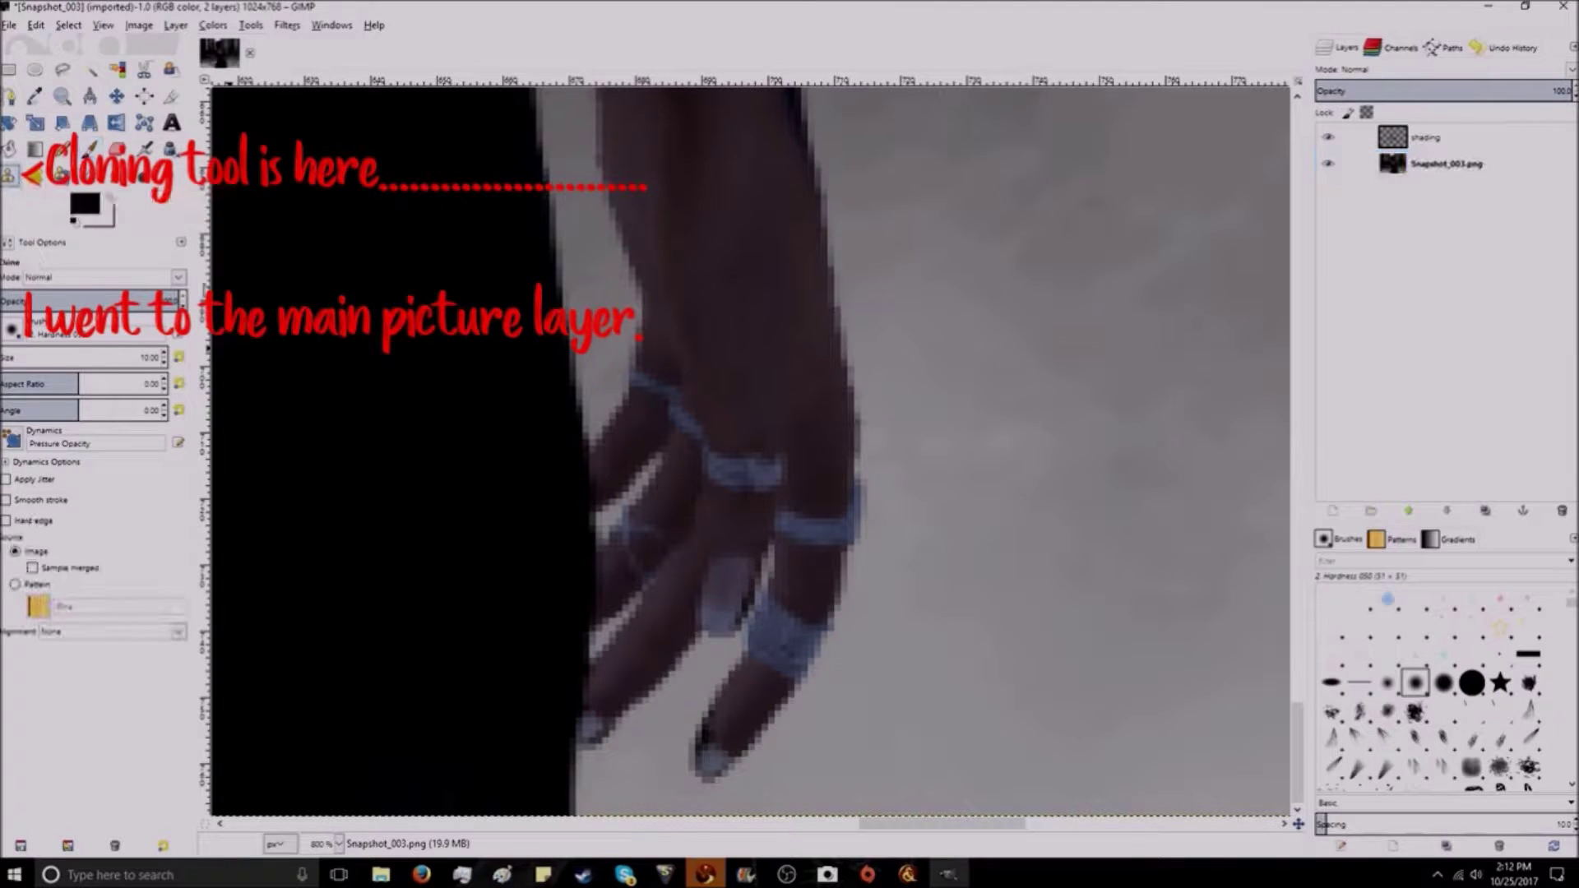
Step: Set the Clone brush size to 2 and sample the gray background just below the longest fingertip as the source
{"action": "key", "text": "5"}
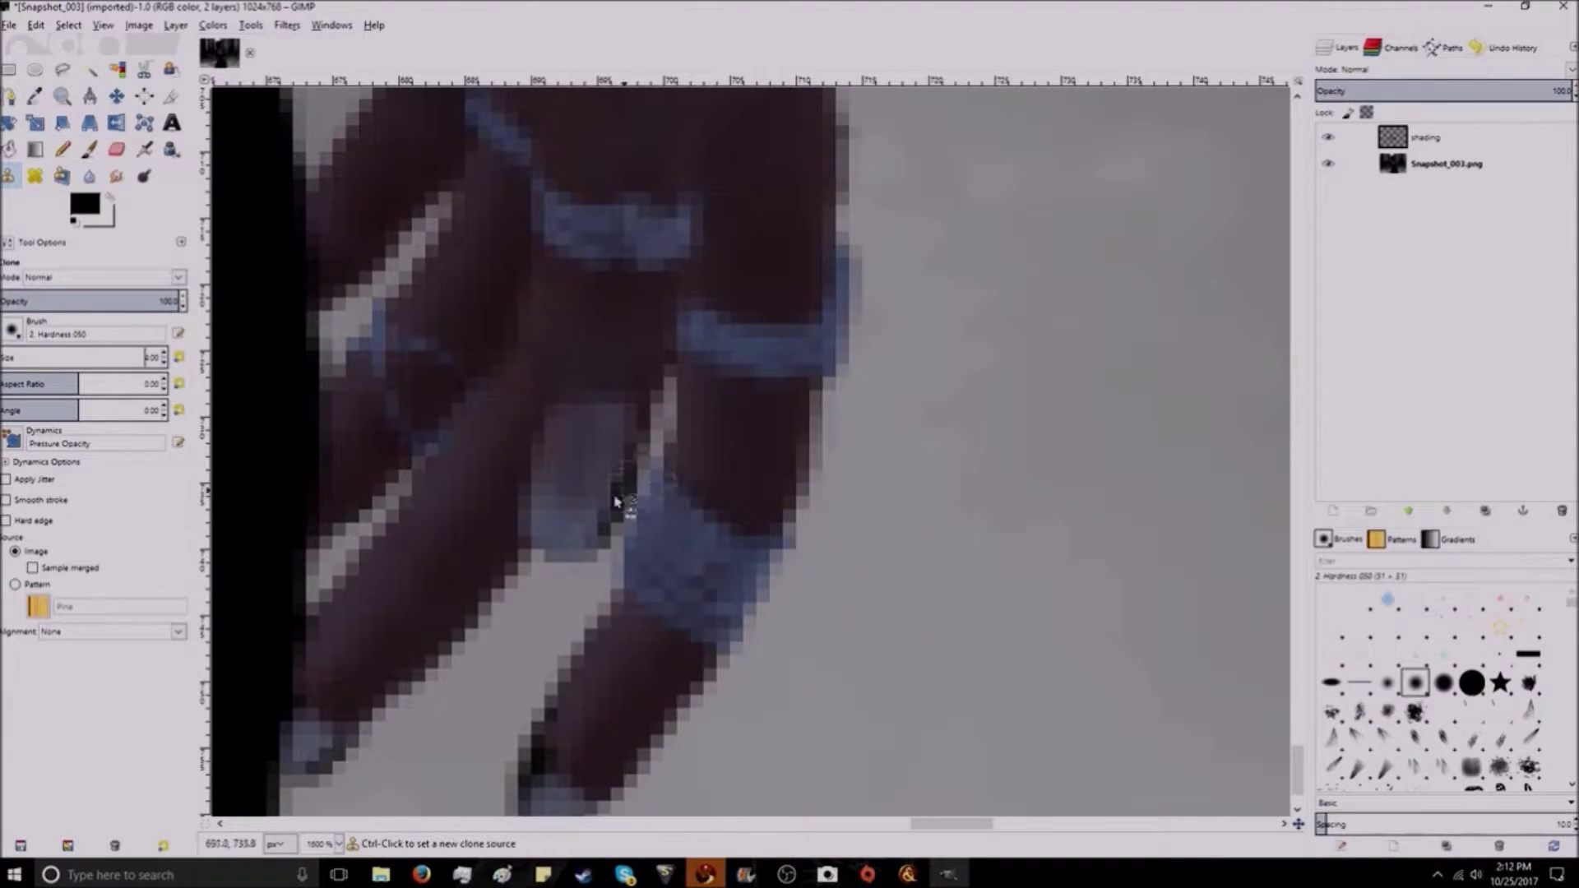
{"action": "left_click", "coordinate": [163, 364]}
{"action": "scroll", "coordinate": [695, 648], "scroll_direction": "down", "scroll_amount": 2}
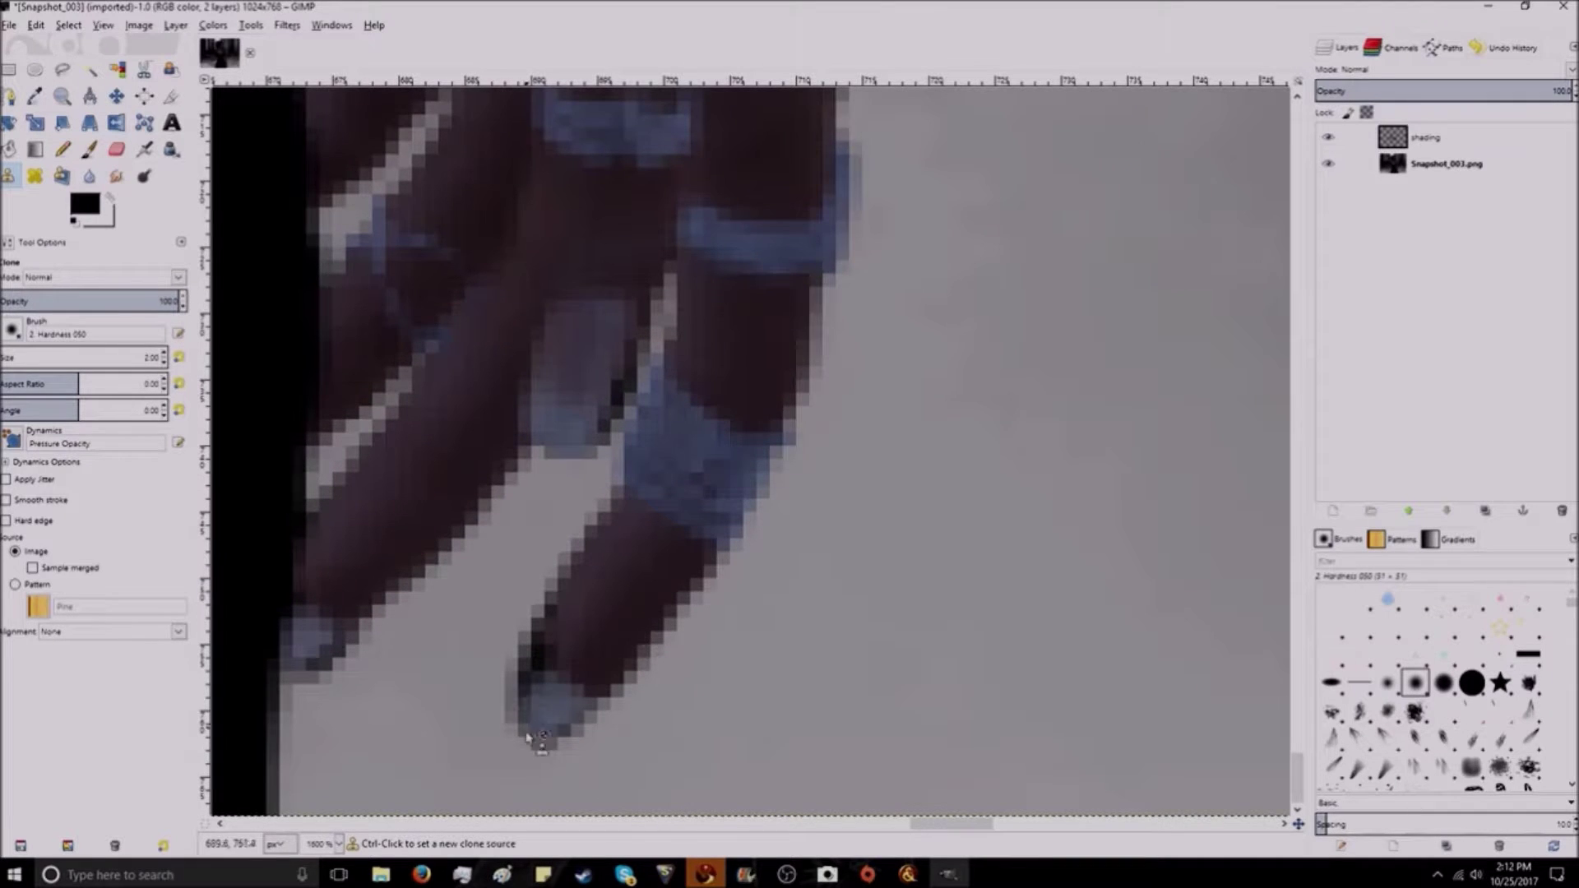
{"action": "left_click", "coordinate": [479, 750], "text": "ctrl"}
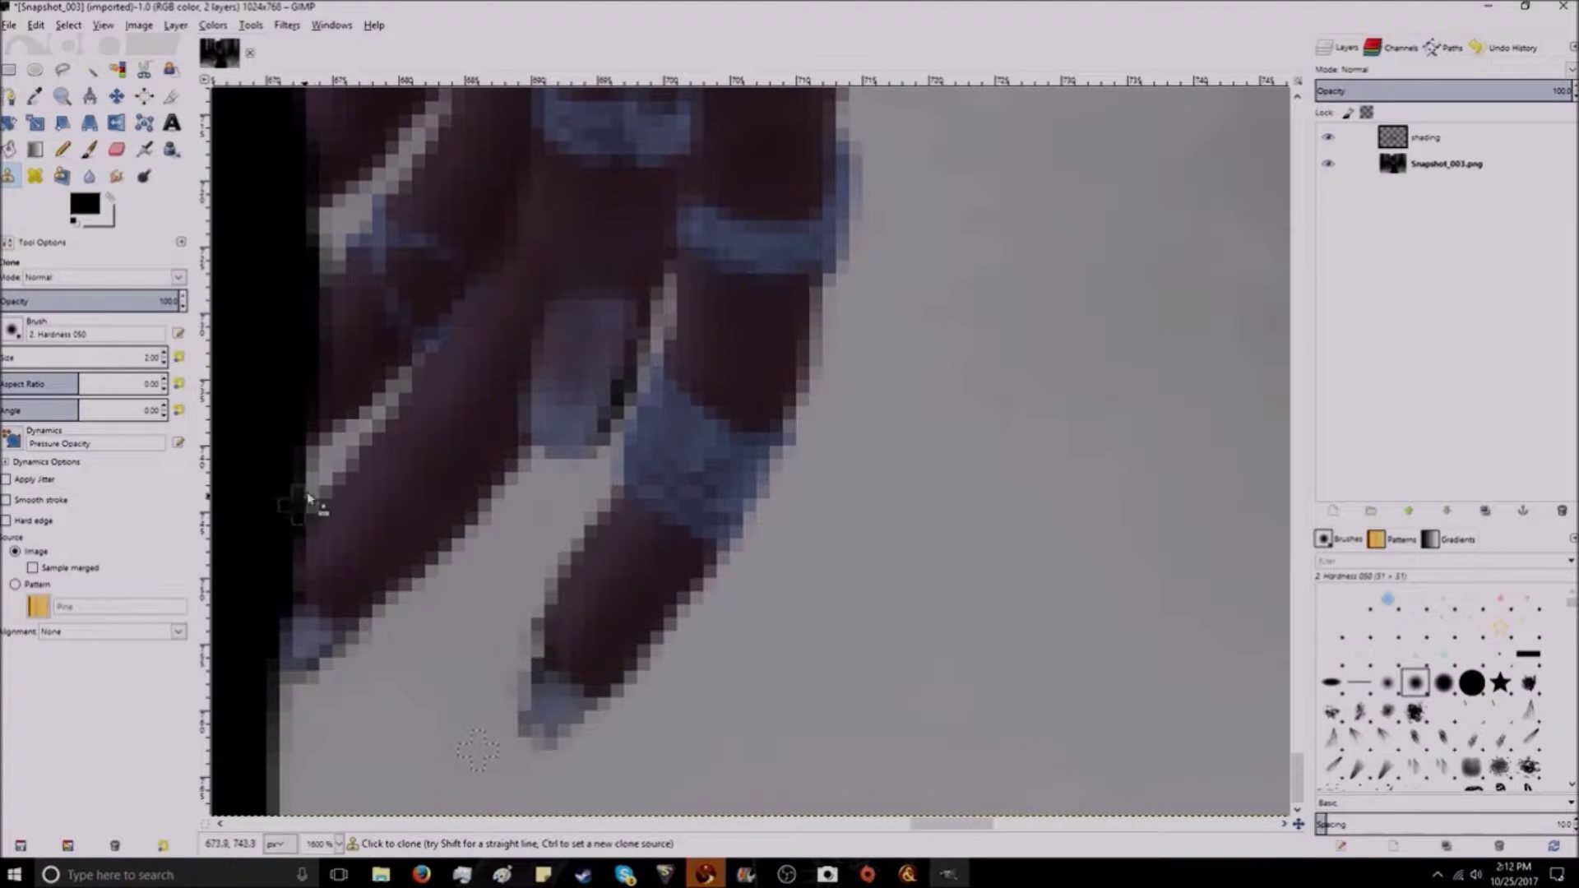
Step: Clone the gray background over the dark stray pixels along the inner edge of the longest fingertip
{"action": "scroll", "coordinate": [319, 498], "scroll_direction": "up", "scroll_amount": 3}
{"action": "scroll", "coordinate": [419, 658], "scroll_direction": "down", "scroll_amount": 4}
{"action": "scroll", "coordinate": [496, 489], "scroll_direction": "up", "scroll_amount": 5}
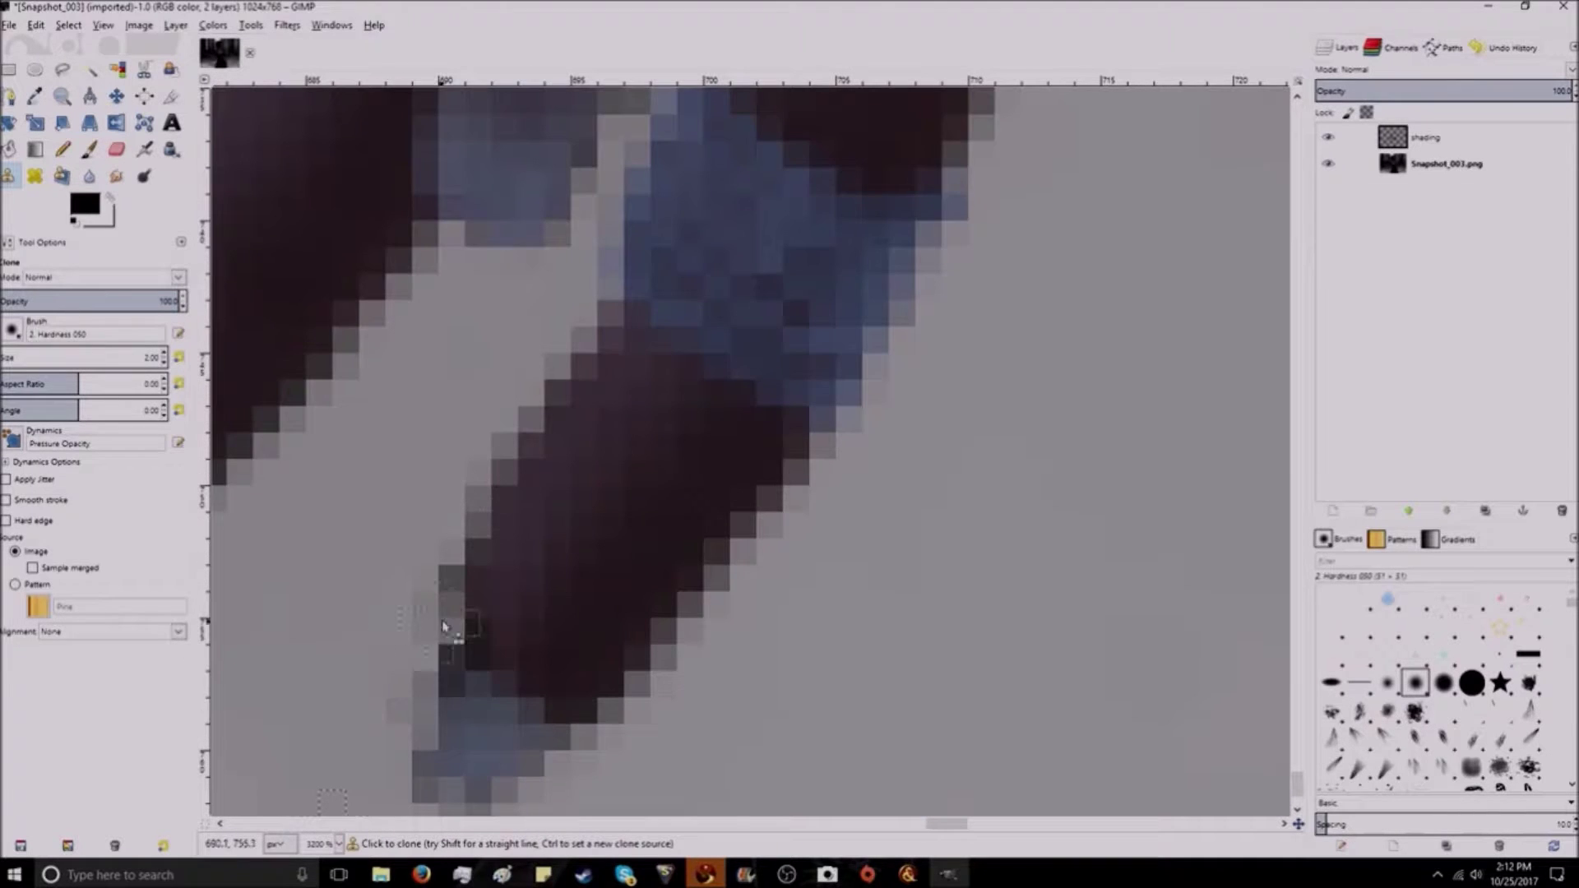
{"action": "mouse_move", "coordinate": [444, 605]}
{"action": "left_mouse_down"}
{"action": "mouse_move", "coordinate": [453, 659]}
{"action": "mouse_move", "coordinate": [414, 704]}
{"action": "left_mouse_up"}
{"action": "left_click_drag", "start_coordinate": [444, 510], "coordinate": [461, 583]}
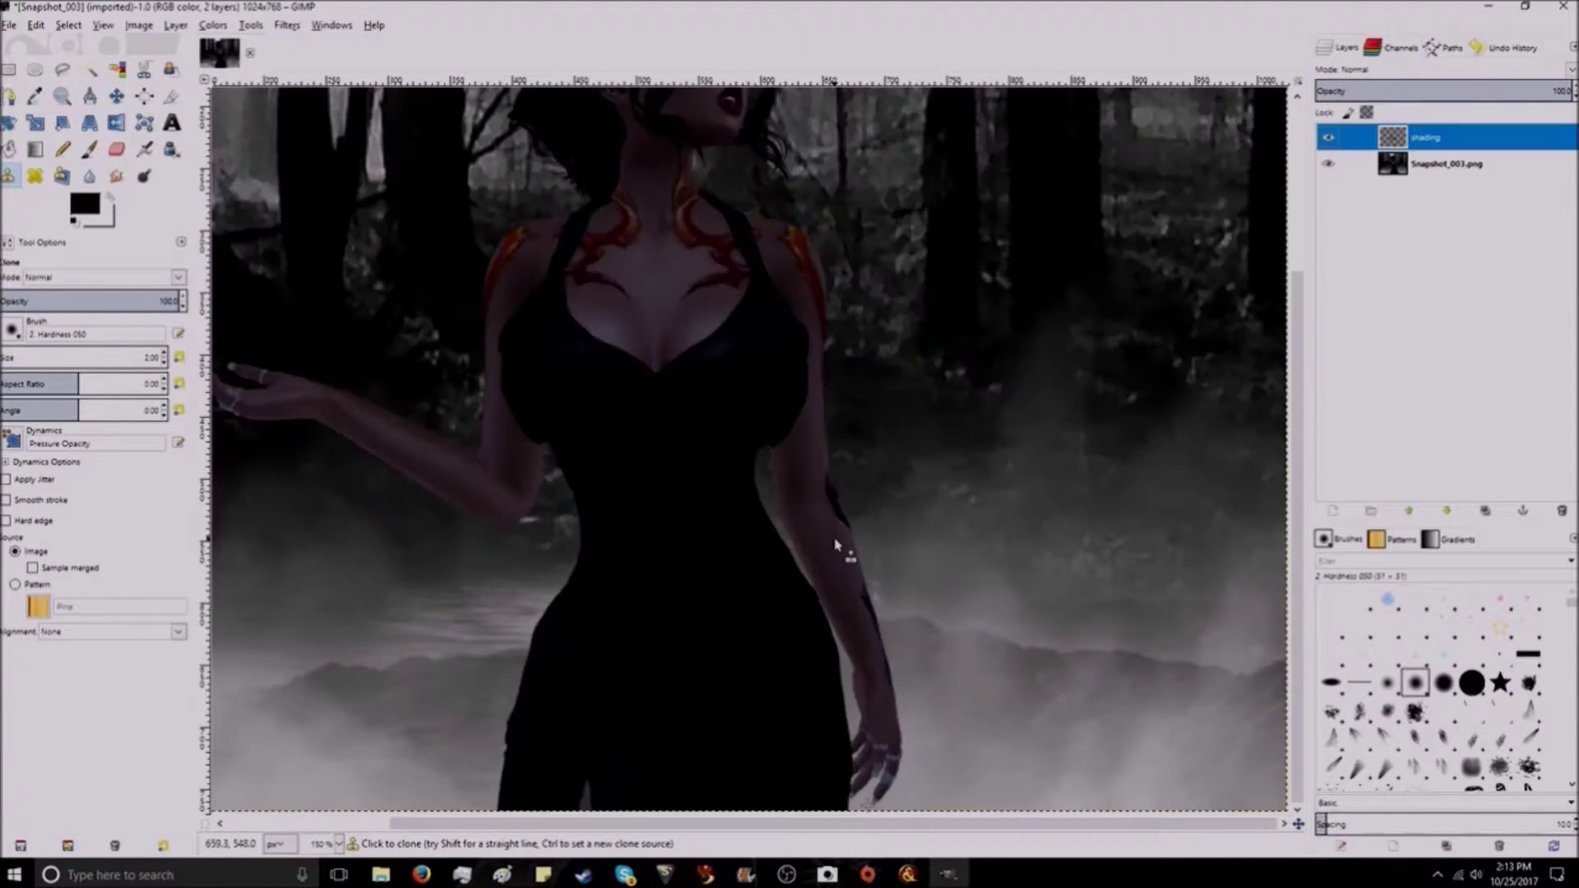
Step: Make the shading layer active and use the Eraser on the dress bust just below the neckline, with the brush size set to 7
{"action": "scroll", "coordinate": [838, 538], "scroll_direction": "up", "scroll_amount": 2}
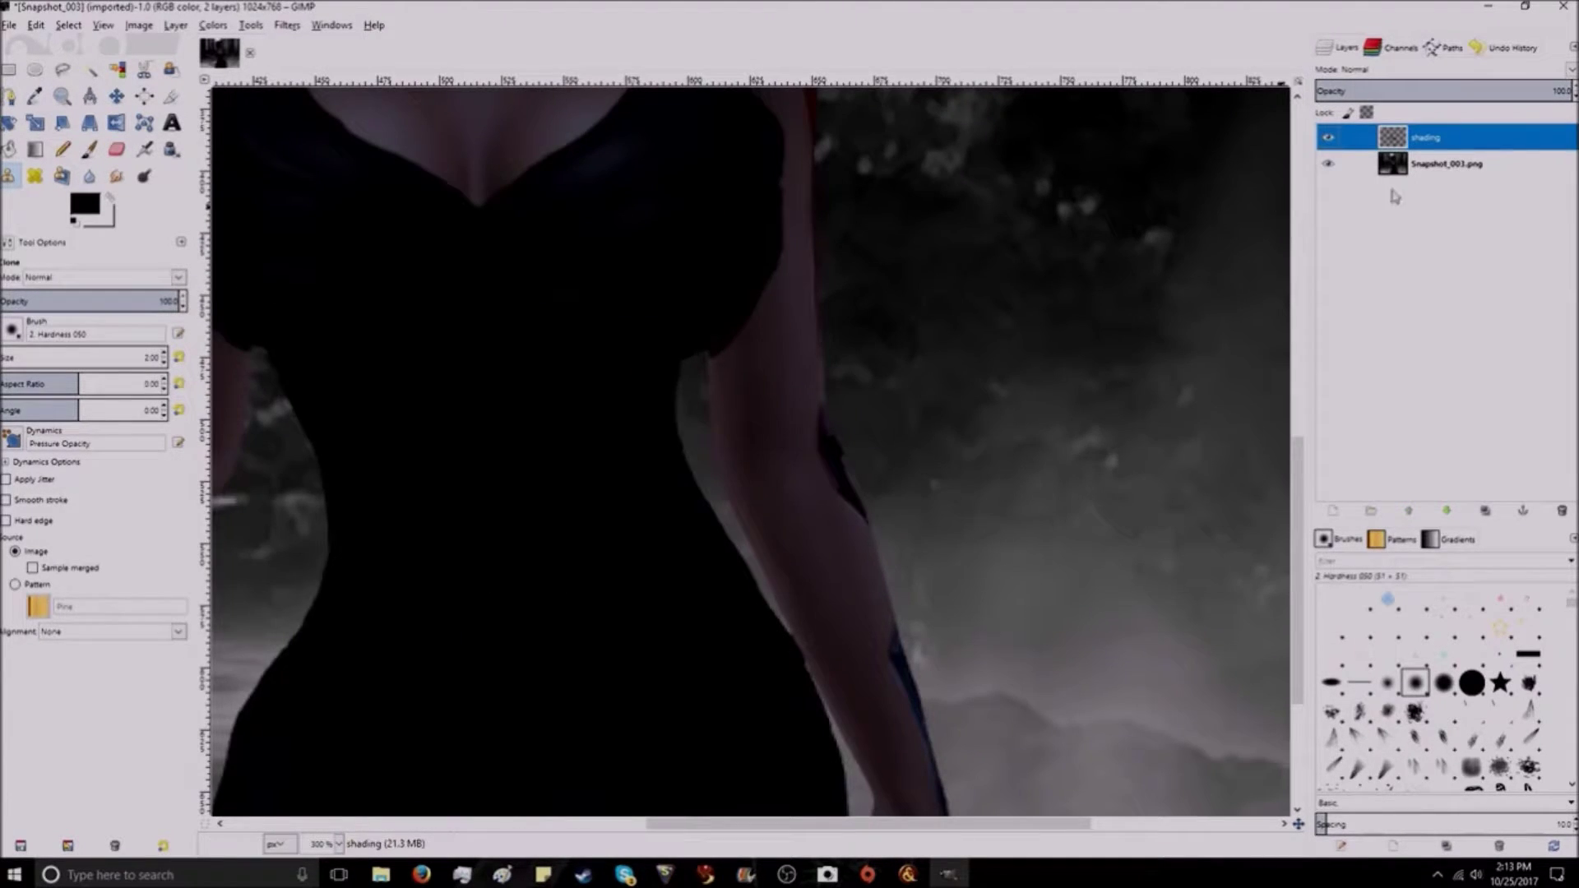
{"action": "left_click", "coordinate": [117, 150]}
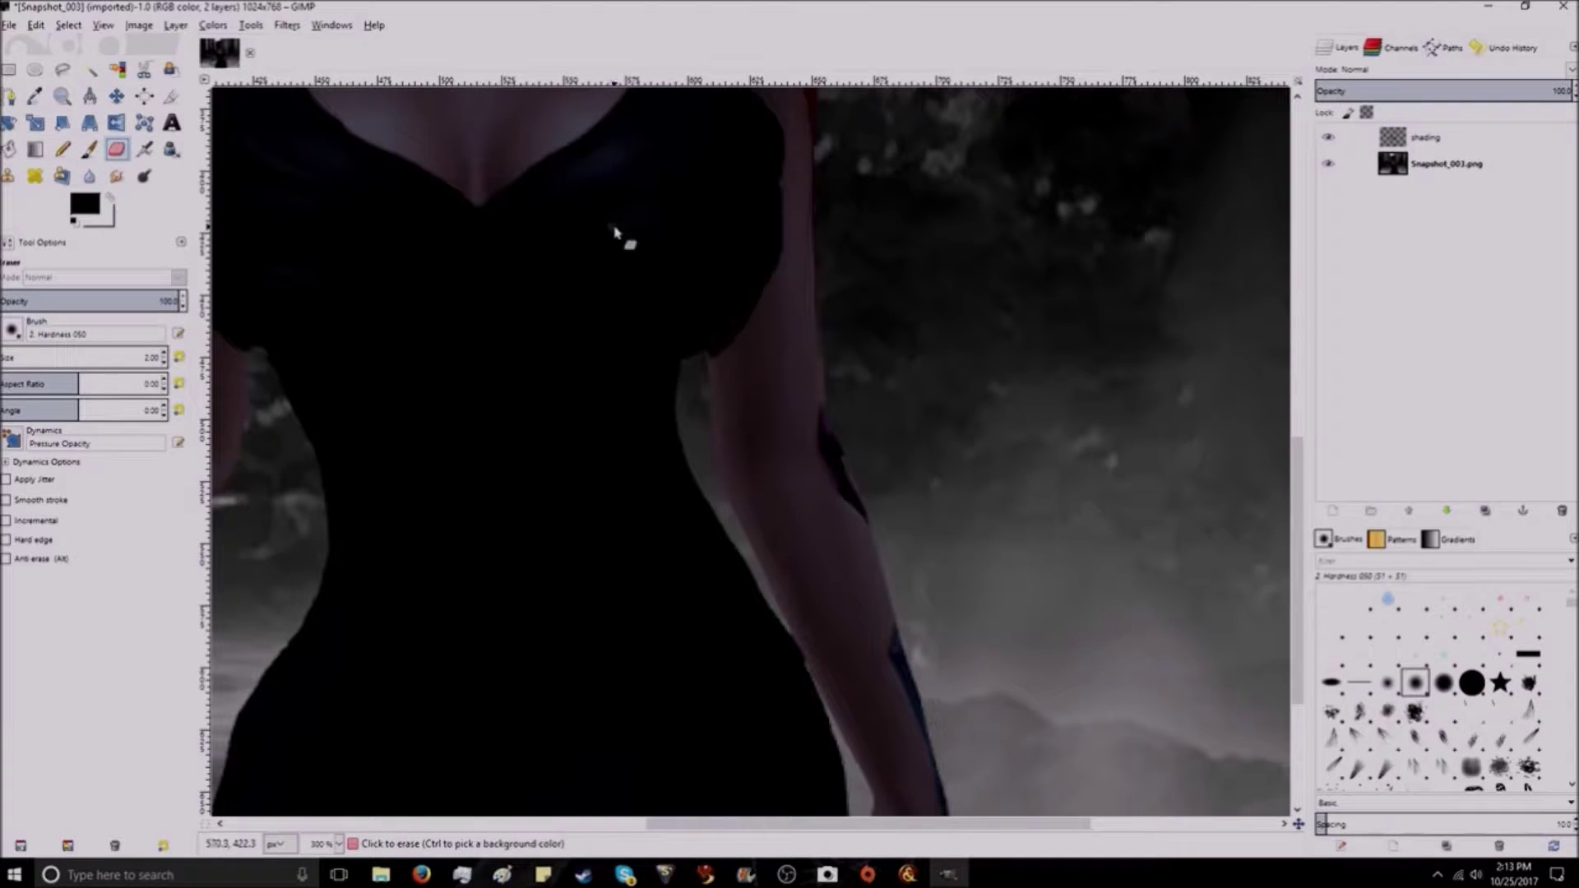
{"action": "left_click", "coordinate": [582, 244]}
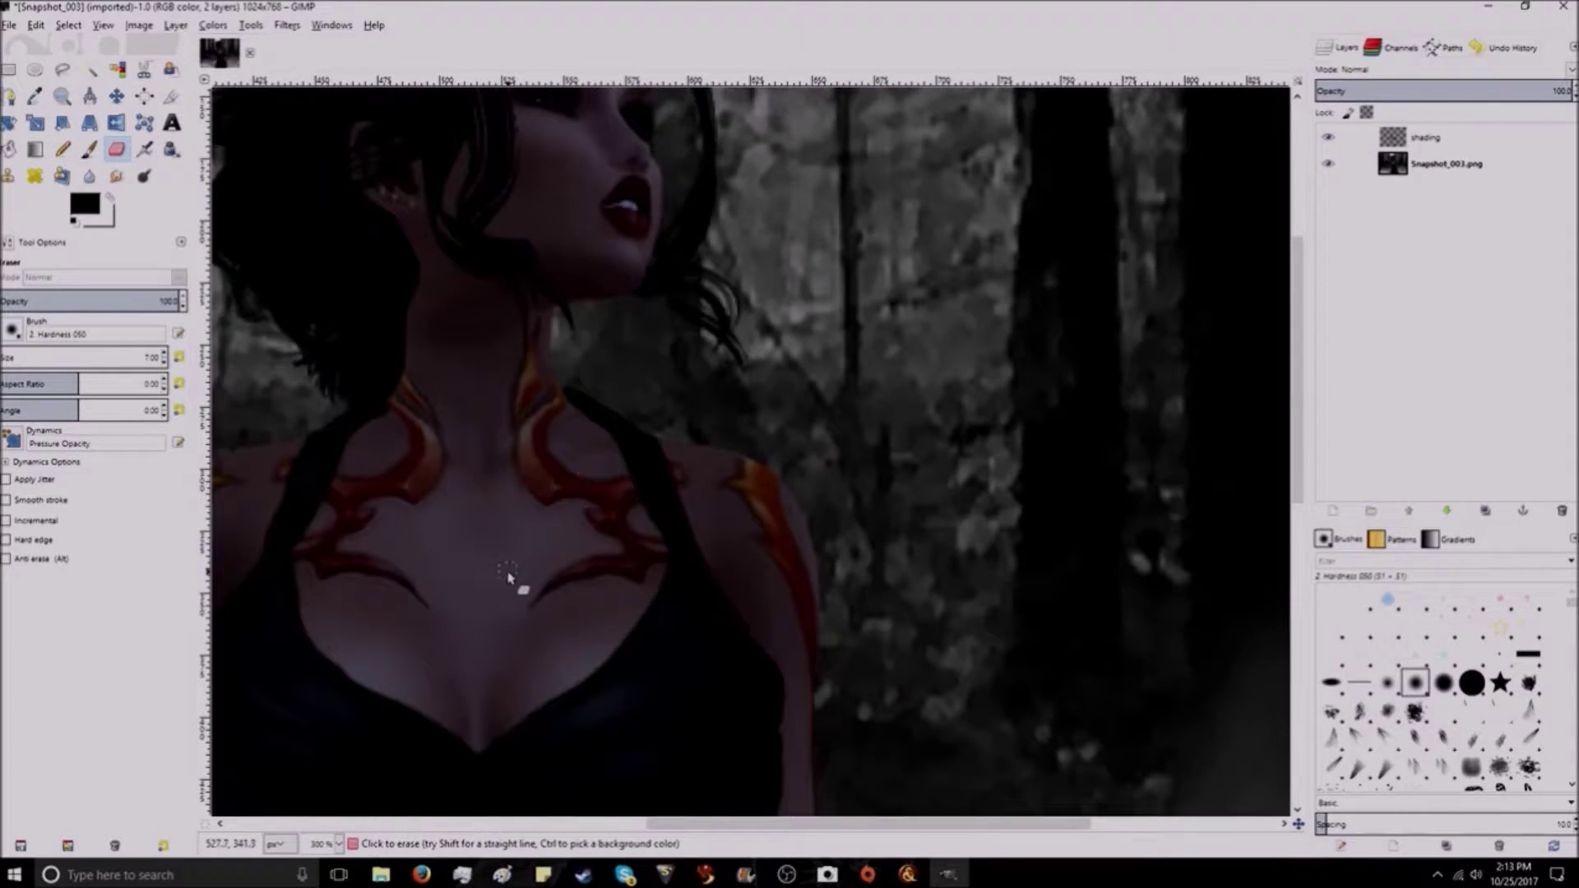
Step: Paint black shading with the Paintbrush along the hair edge framing the face, from the forehead down the lock to the jaw
{"action": "scroll", "coordinate": [508, 575], "scroll_direction": "up", "scroll_amount": 8}
{"action": "scroll", "coordinate": [522, 581], "scroll_direction": "up", "scroll_amount": 2}
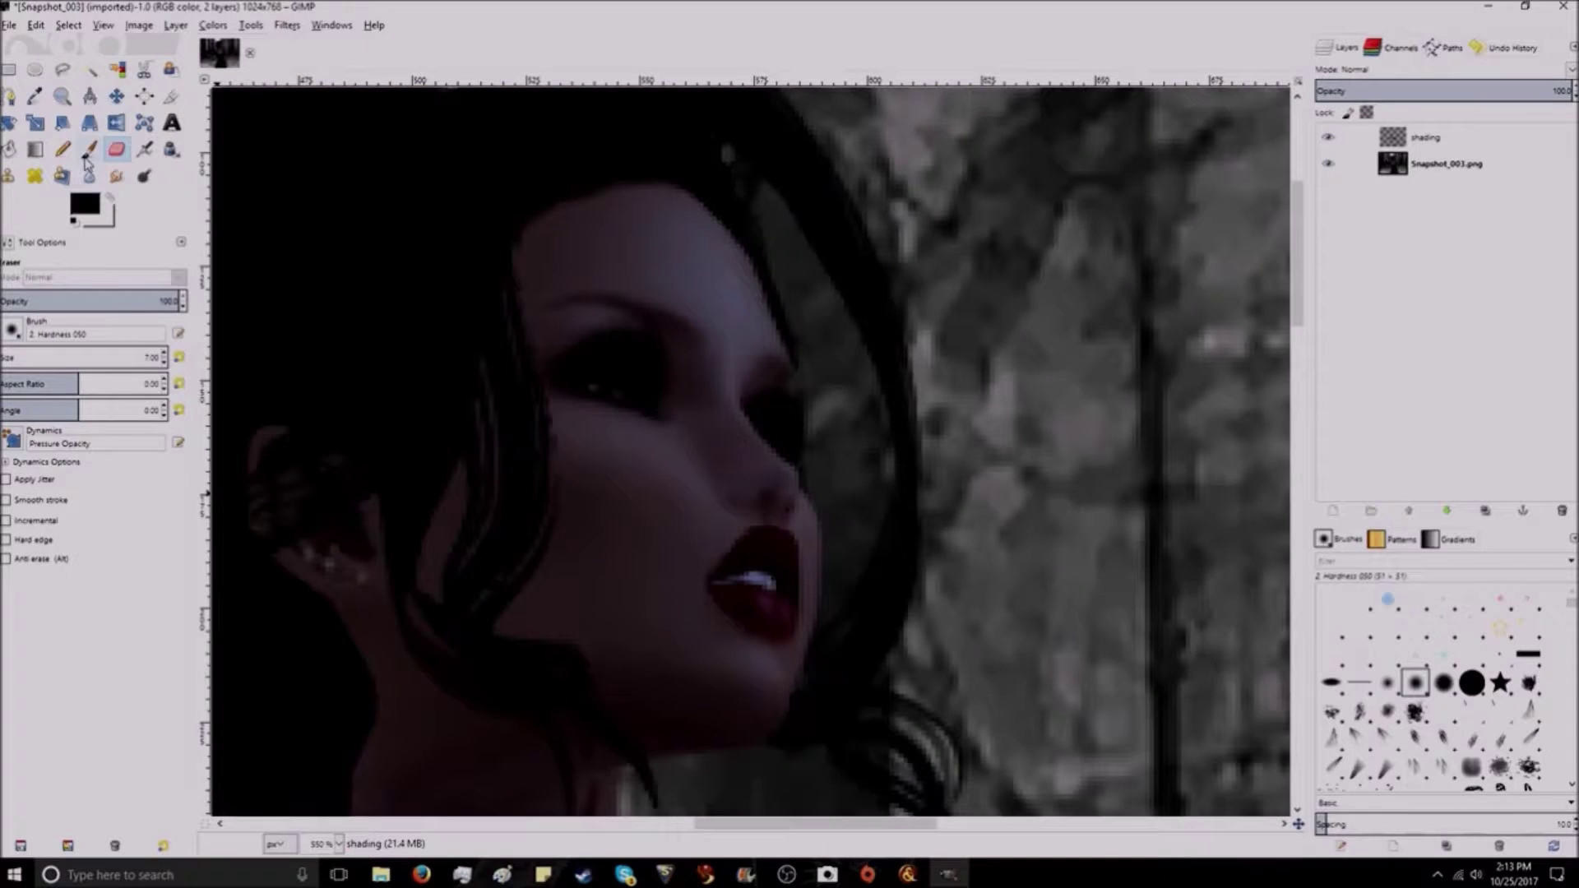
{"action": "left_click", "coordinate": [87, 154]}
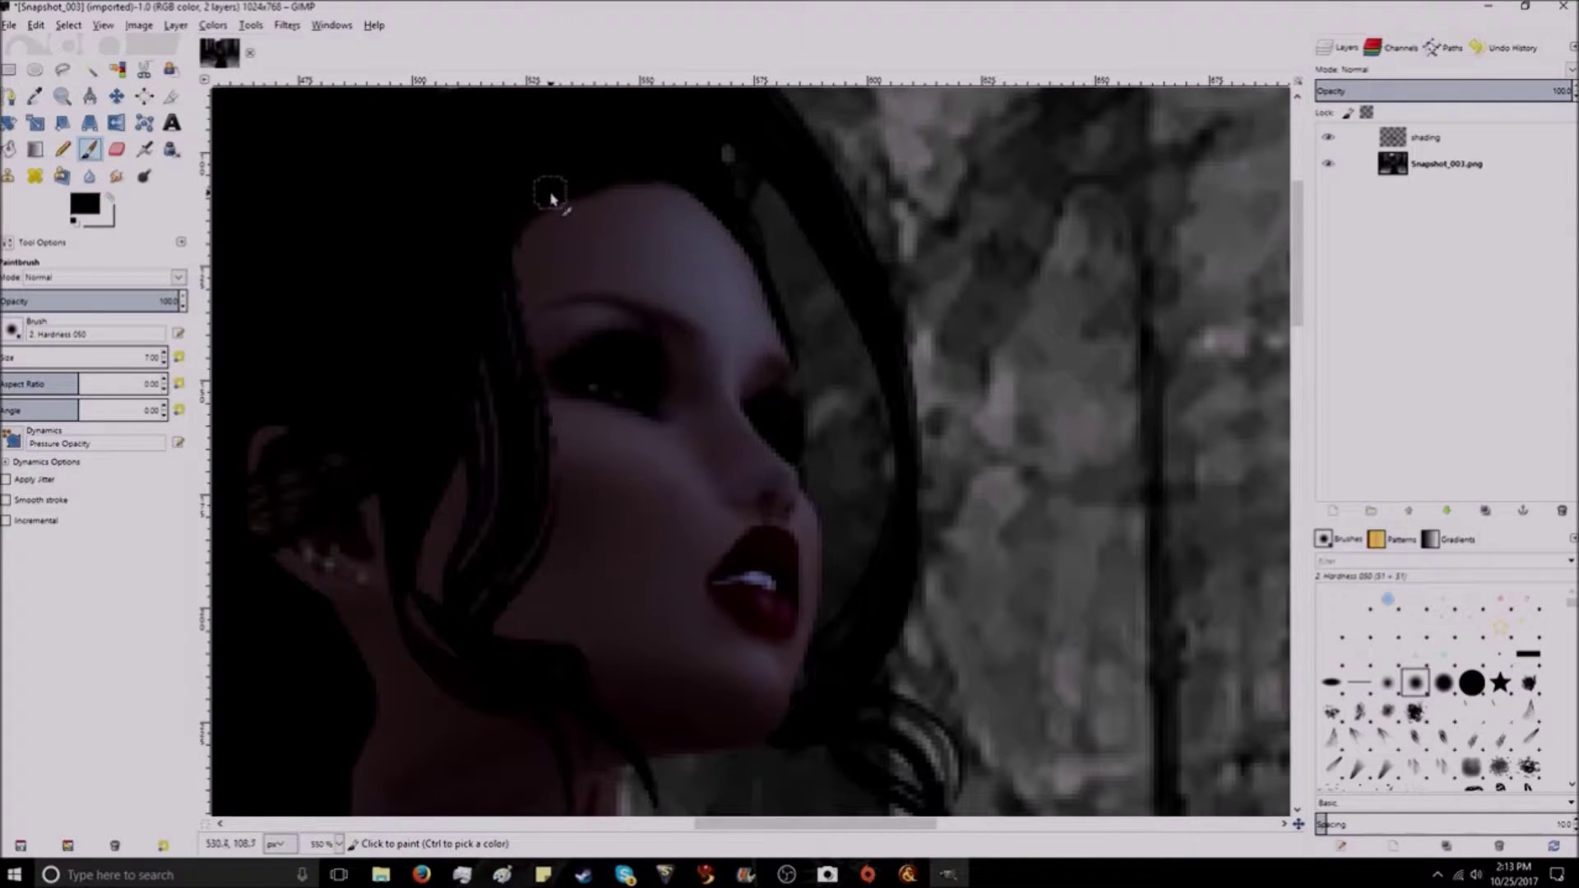
{"action": "mouse_move", "coordinate": [535, 202]}
{"action": "left_mouse_down"}
{"action": "mouse_move", "coordinate": [531, 333]}
{"action": "mouse_move", "coordinate": [562, 465]}
{"action": "mouse_move", "coordinate": [522, 602]}
{"action": "mouse_move", "coordinate": [546, 638]}
{"action": "mouse_move", "coordinate": [582, 641]}
{"action": "mouse_move", "coordinate": [605, 698]}
{"action": "left_mouse_up"}
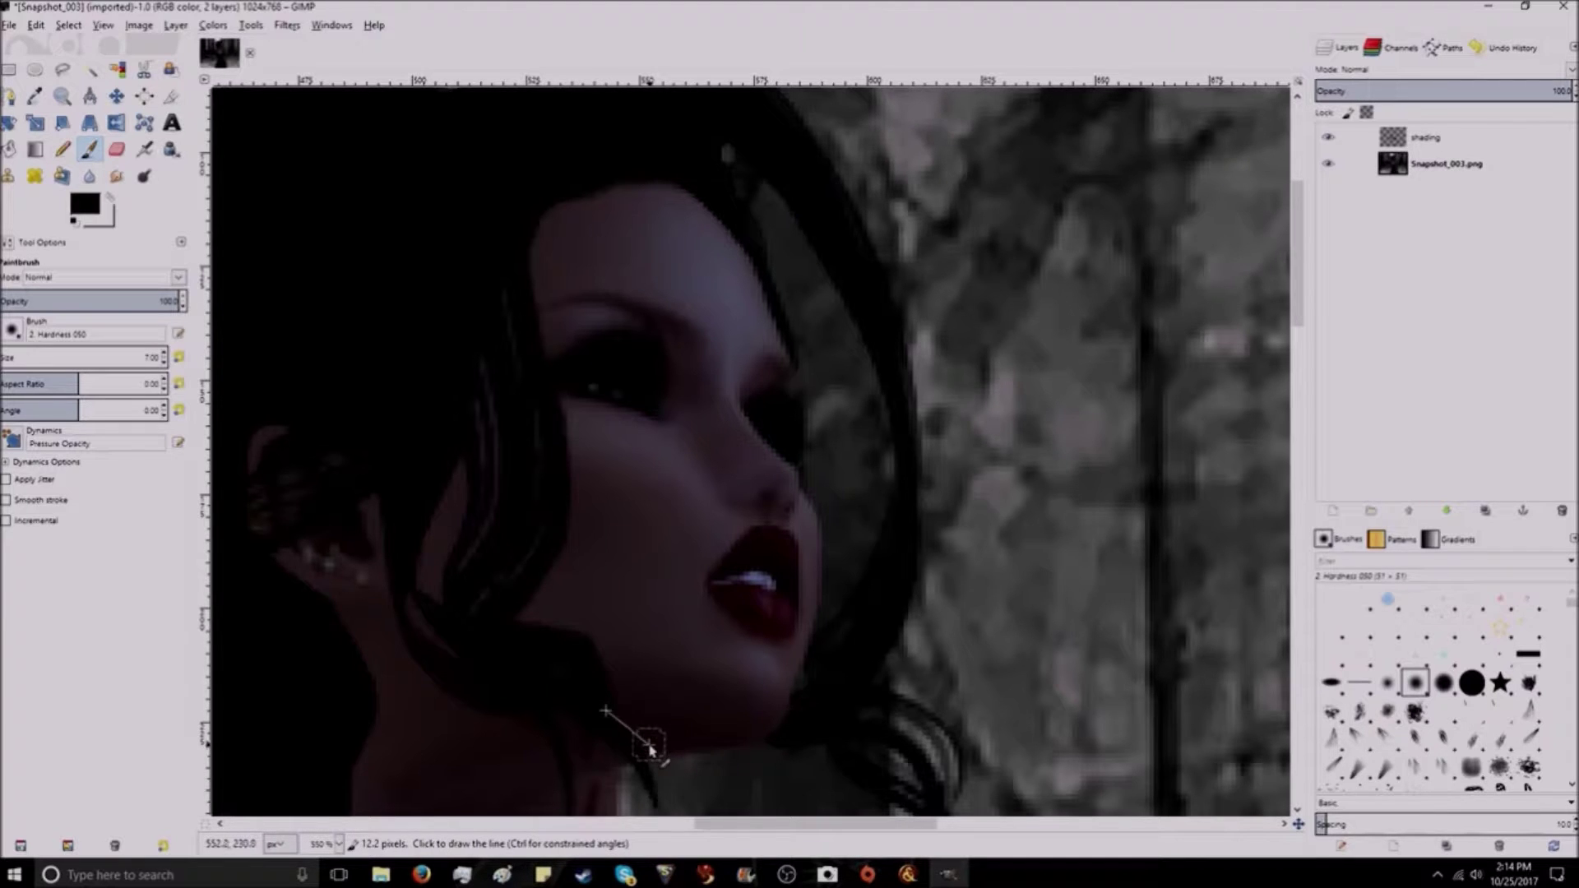
{"action": "left_click", "coordinate": [648, 751], "text": "shift"}
{"action": "scroll", "coordinate": [521, 688], "scroll_direction": "down", "scroll_amount": 1}
{"action": "scroll", "coordinate": [551, 533], "scroll_direction": "down", "scroll_amount": 4}
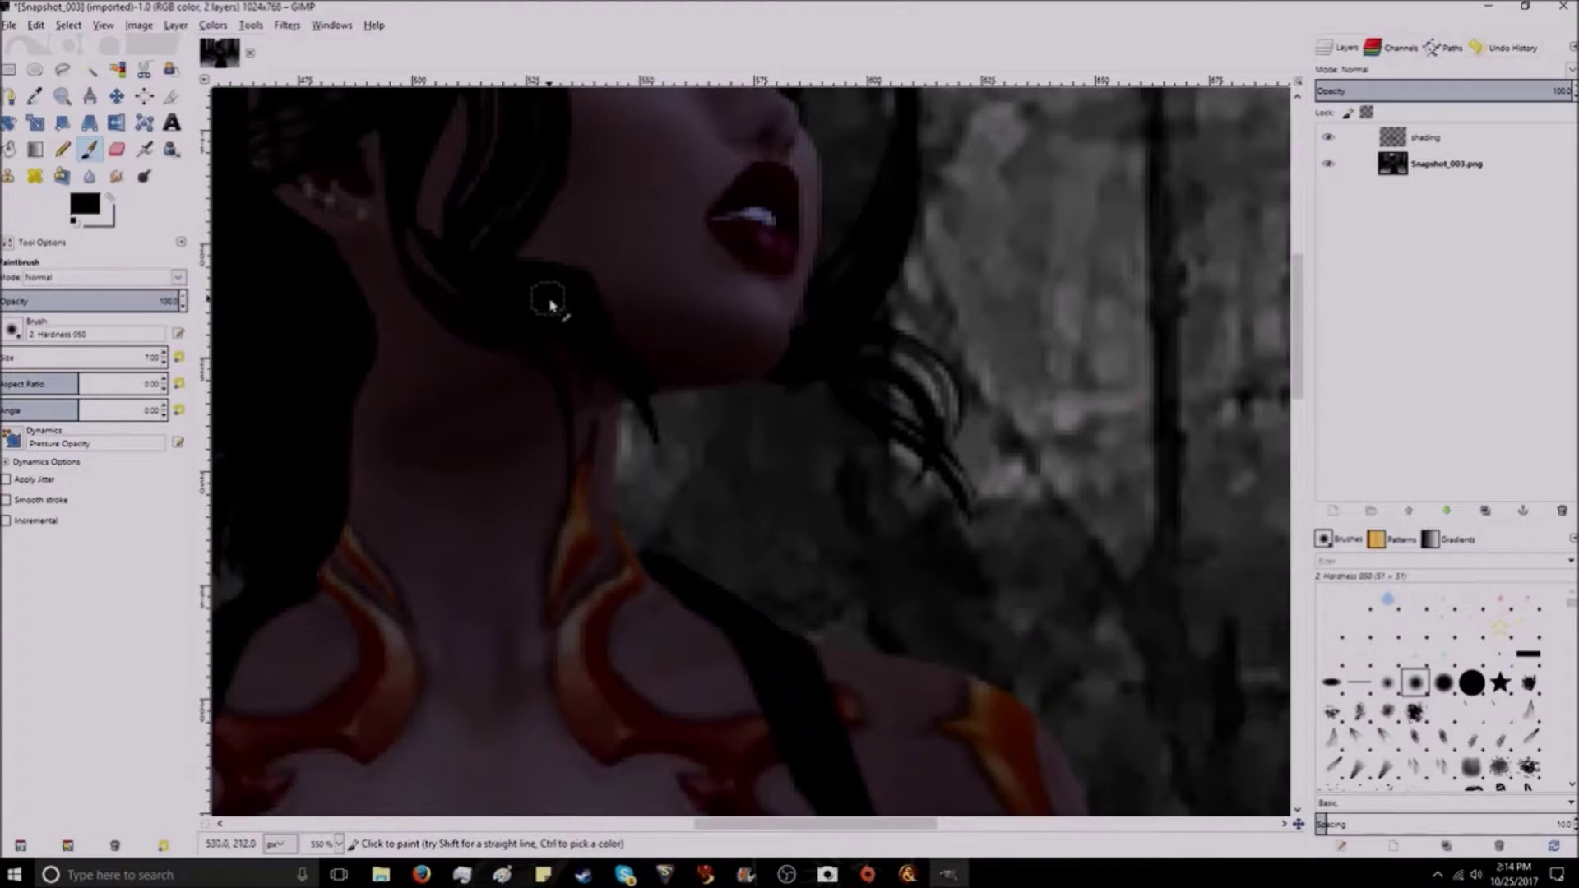
Step: Cover the light streaks in the hair lock between the ear and the face with connected straight black strokes
{"action": "scroll", "coordinate": [535, 205], "scroll_direction": "up", "scroll_amount": 4}
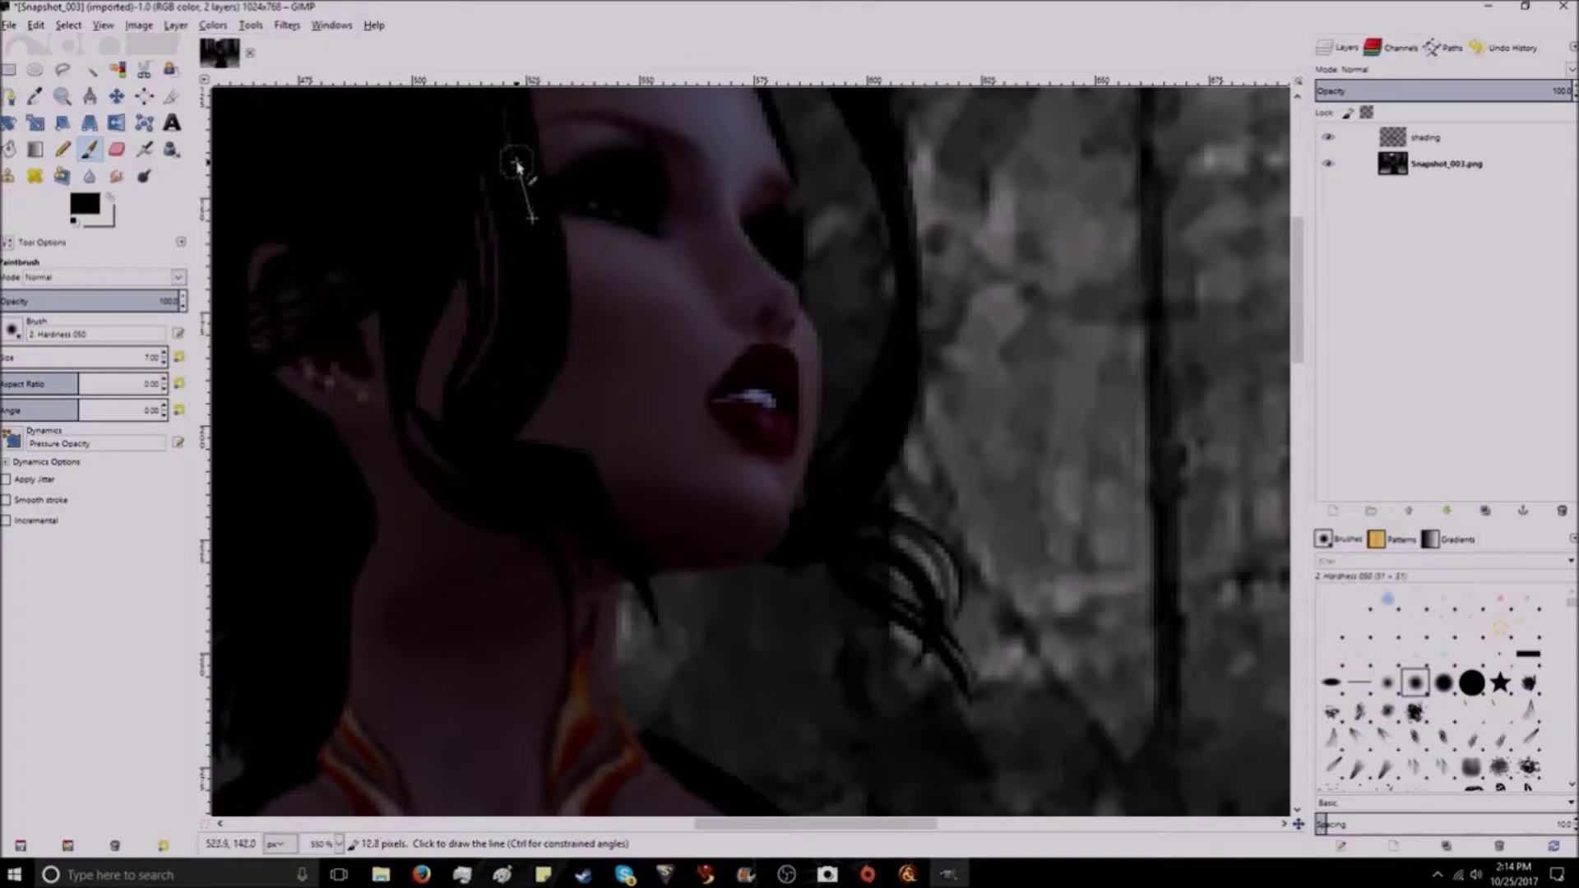
{"action": "scroll", "coordinate": [510, 329], "scroll_direction": "up", "scroll_amount": 8}
{"action": "left_click", "coordinate": [443, 453]}
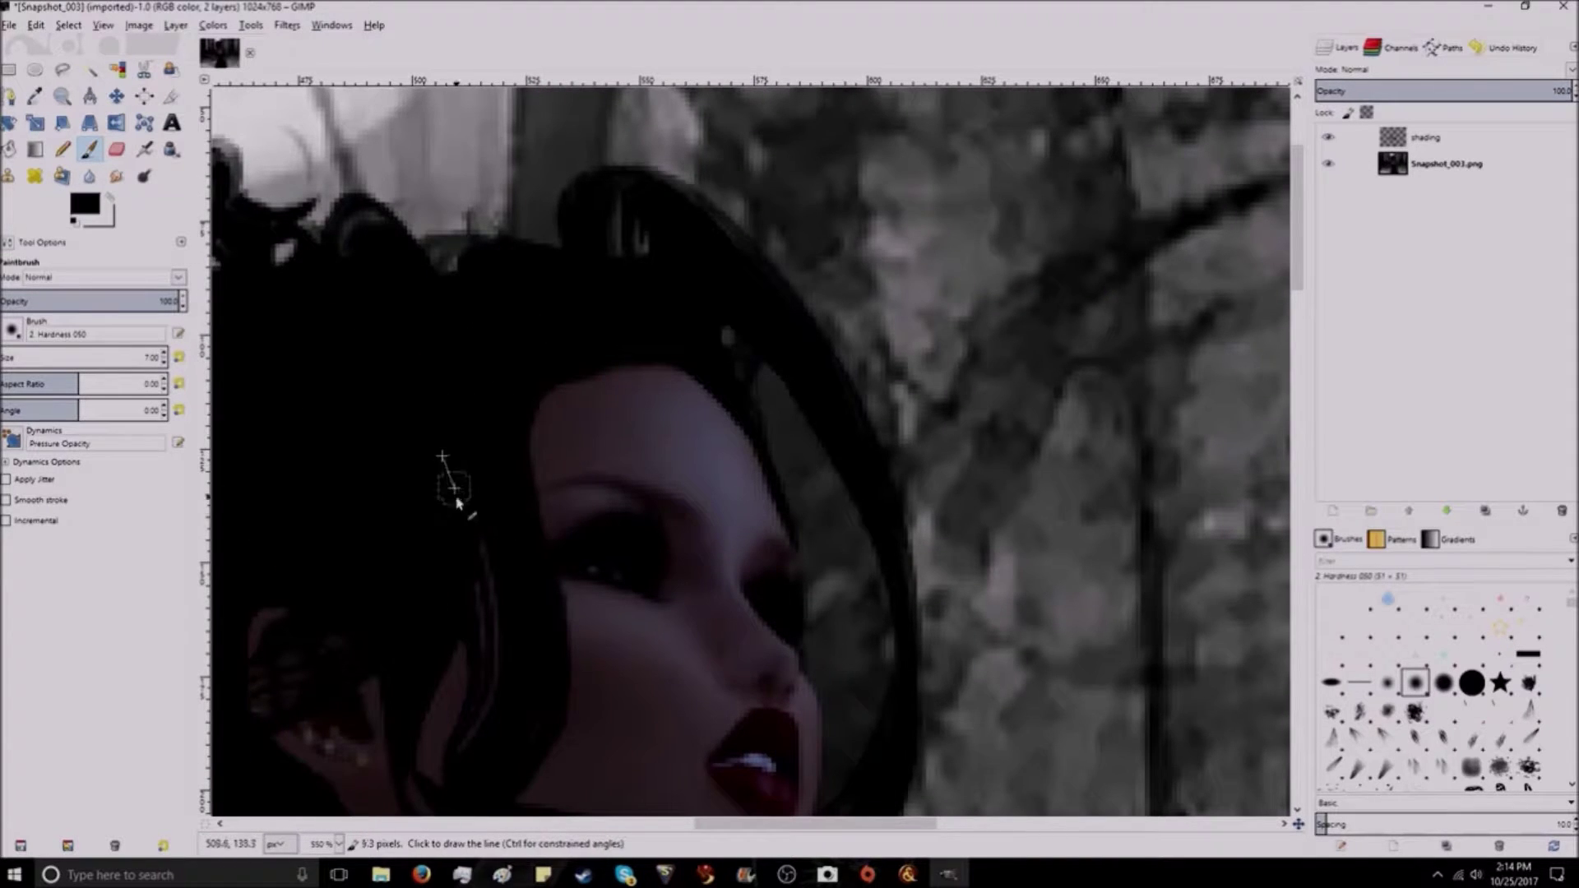
{"action": "left_click", "coordinate": [476, 535], "text": "shift"}
{"action": "left_click", "coordinate": [485, 600], "text": "shift"}
{"action": "left_click", "coordinate": [489, 660], "text": "shift"}
{"action": "left_click", "coordinate": [479, 705], "text": "shift"}
{"action": "left_click", "coordinate": [463, 731], "text": "shift"}
{"action": "scroll", "coordinate": [448, 658], "scroll_direction": "down", "scroll_amount": 8}
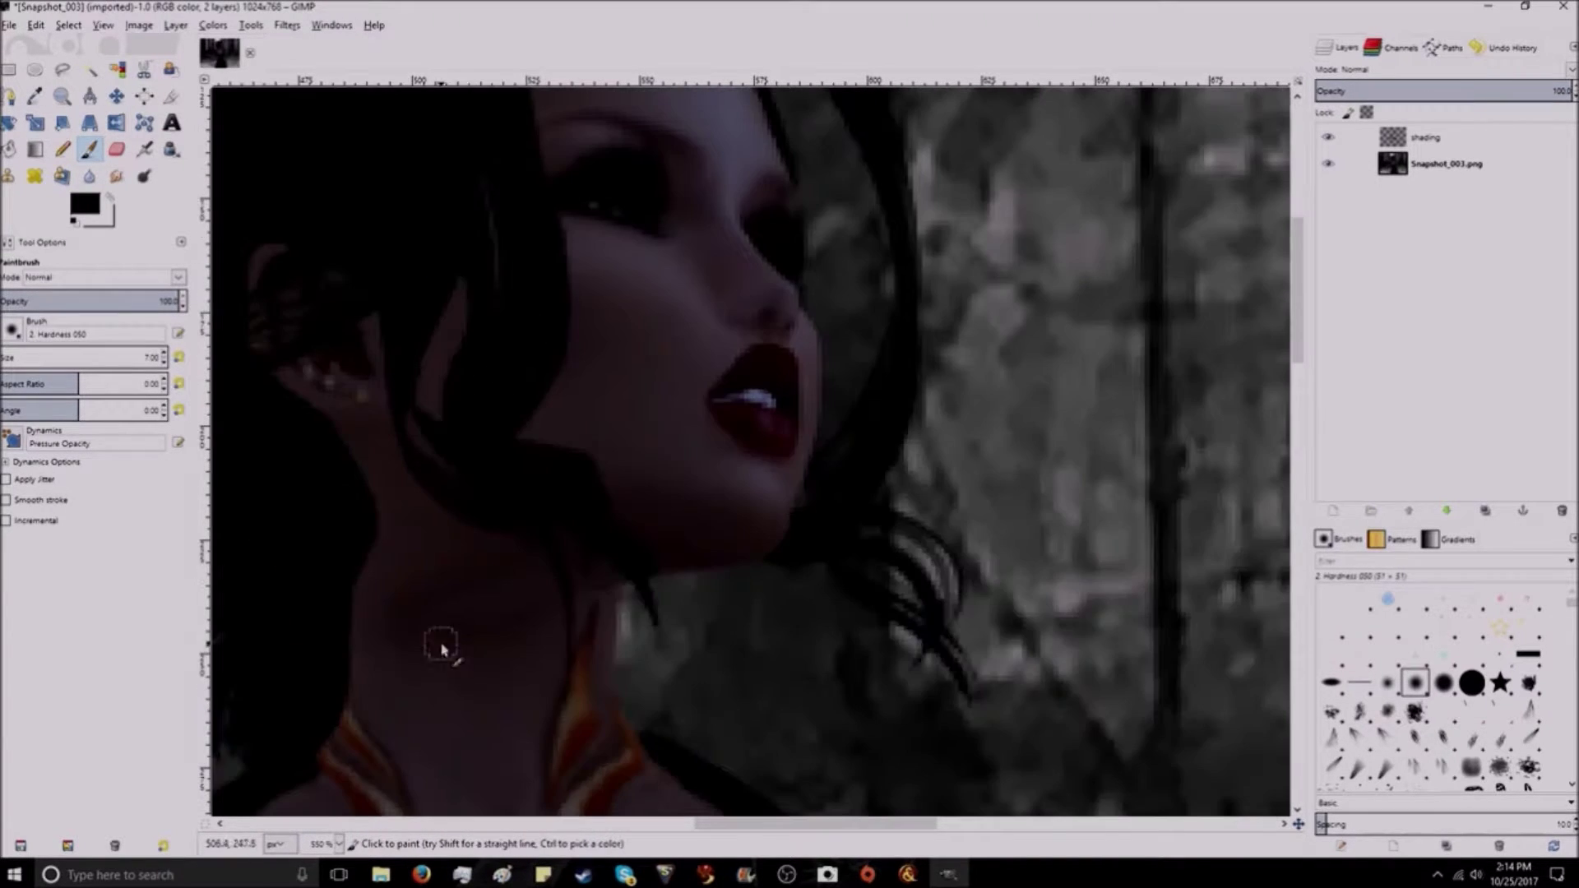
Step: Darken the lower curve of the hair lock beside the ear and thicken the thin strand down the neck in black
{"action": "left_click", "coordinate": [442, 407], "text": "shift"}
{"action": "left_click", "coordinate": [420, 439], "text": "shift"}
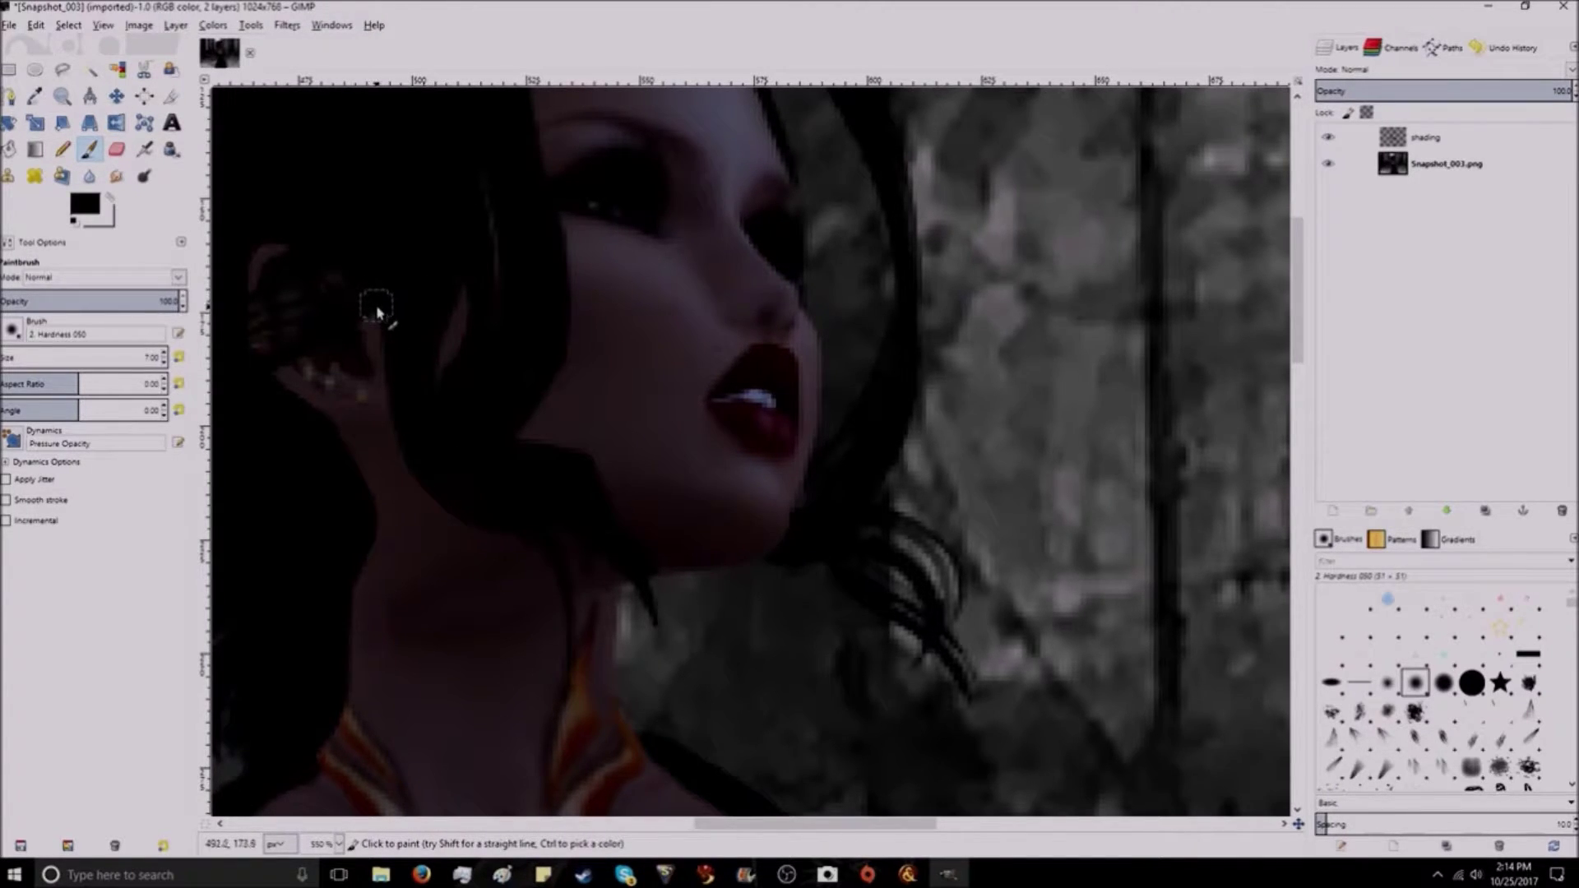
{"action": "mouse_move", "coordinate": [378, 311]}
{"action": "left_mouse_down"}
{"action": "mouse_move", "coordinate": [378, 375]}
{"action": "mouse_move", "coordinate": [419, 493]}
{"action": "mouse_move", "coordinate": [458, 532]}
{"action": "mouse_move", "coordinate": [552, 567]}
{"action": "mouse_move", "coordinate": [566, 714]}
{"action": "left_mouse_up"}
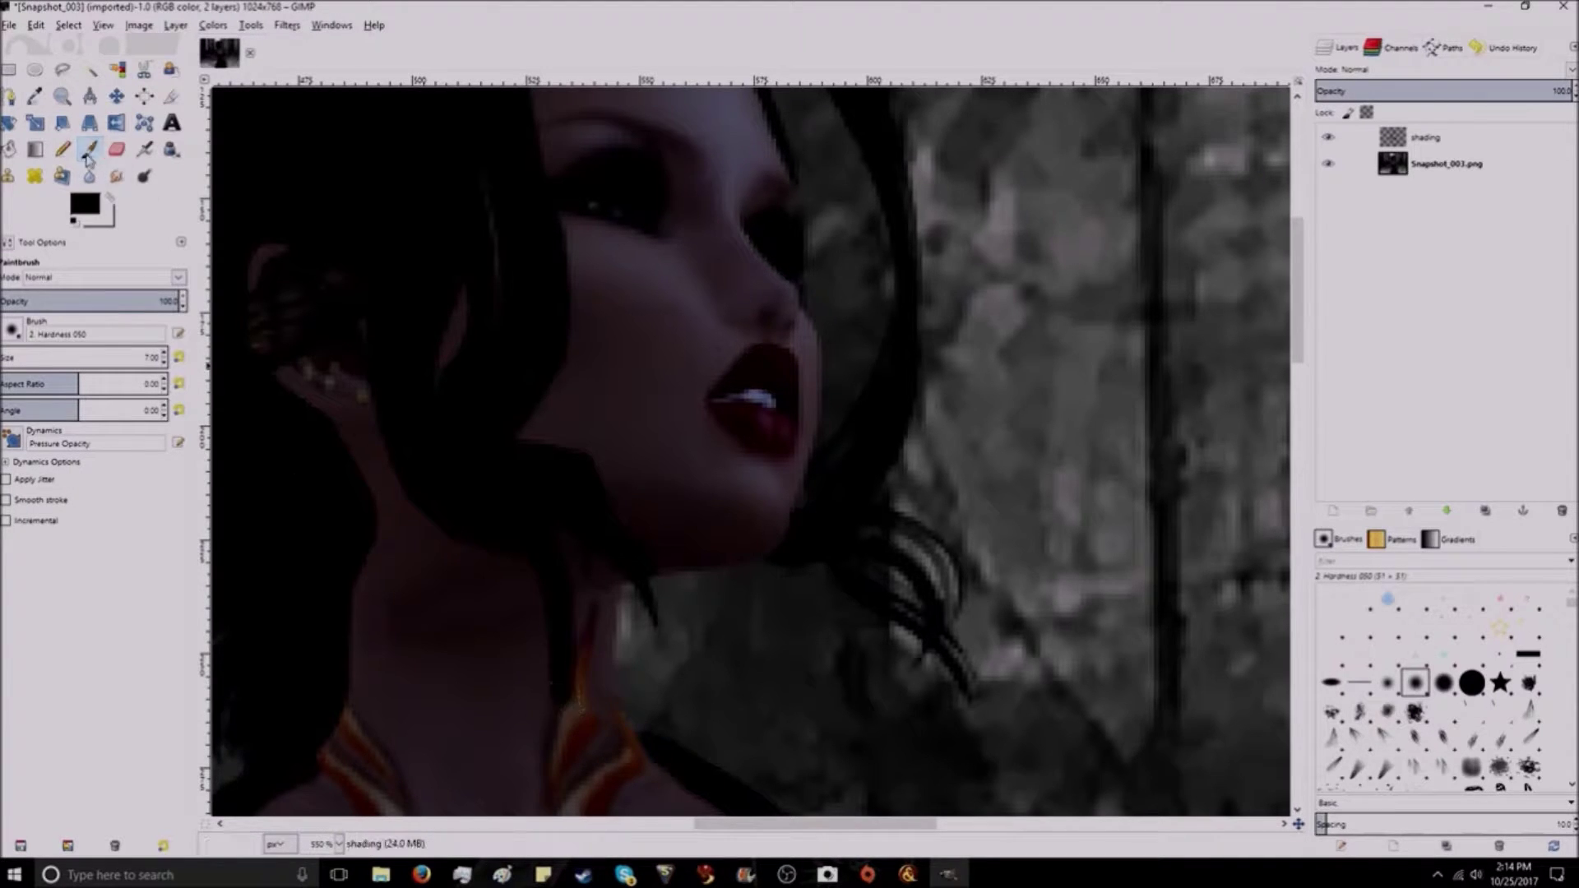
{"action": "left_click", "coordinate": [116, 149]}
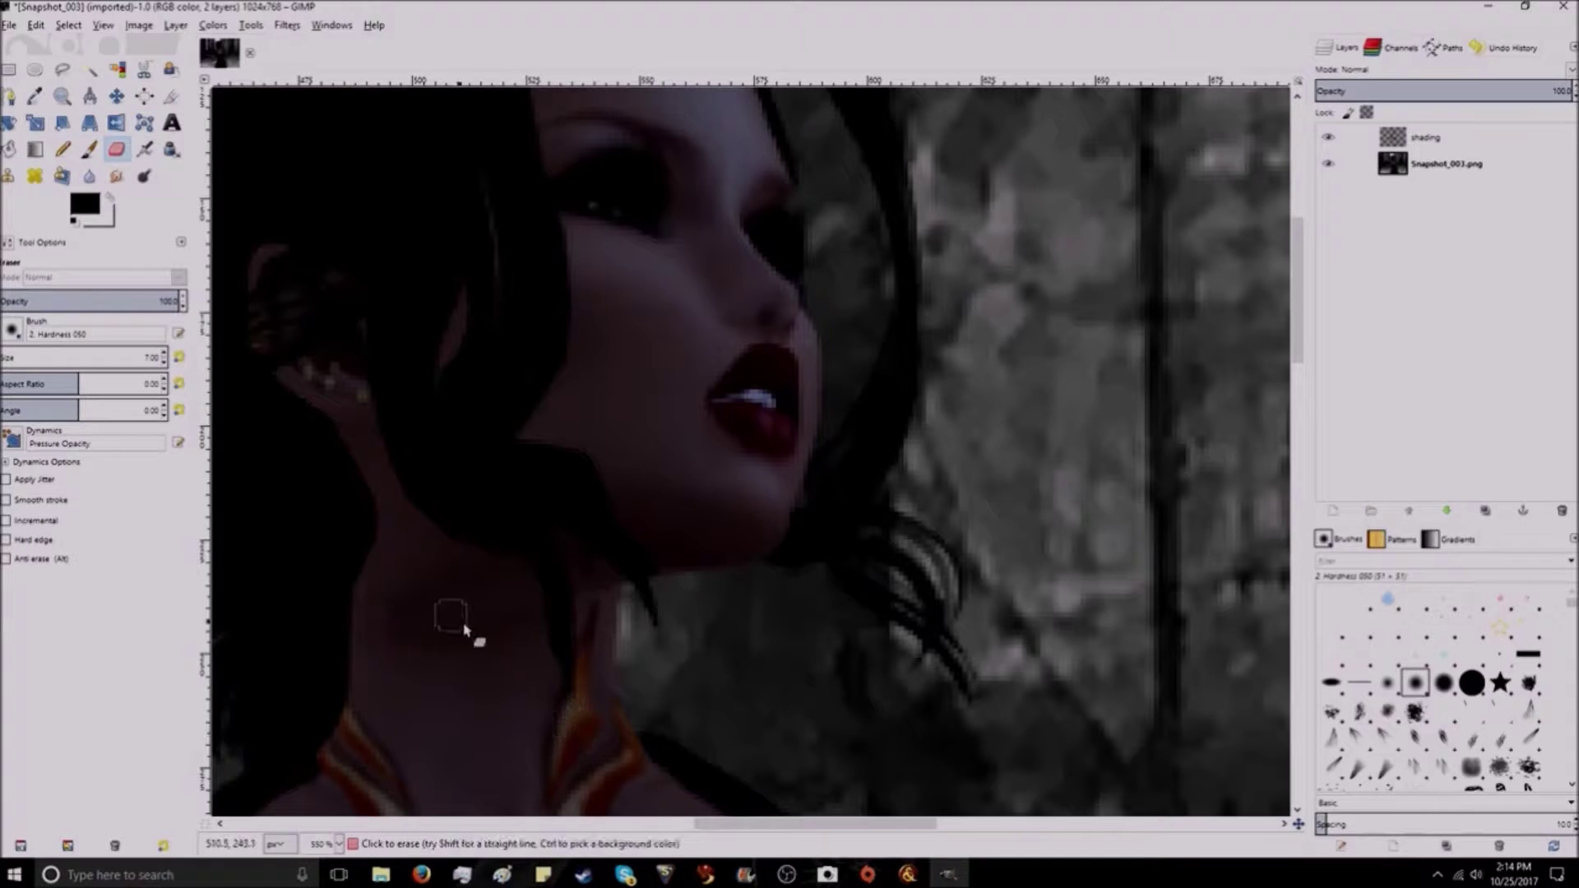
{"action": "key", "text": "p"}
Step: Paint black over the lighter patches in the crown, the curls beside the chin and the back of the hair
{"action": "scroll", "coordinate": [324, 539], "scroll_direction": "up", "scroll_amount": 4}
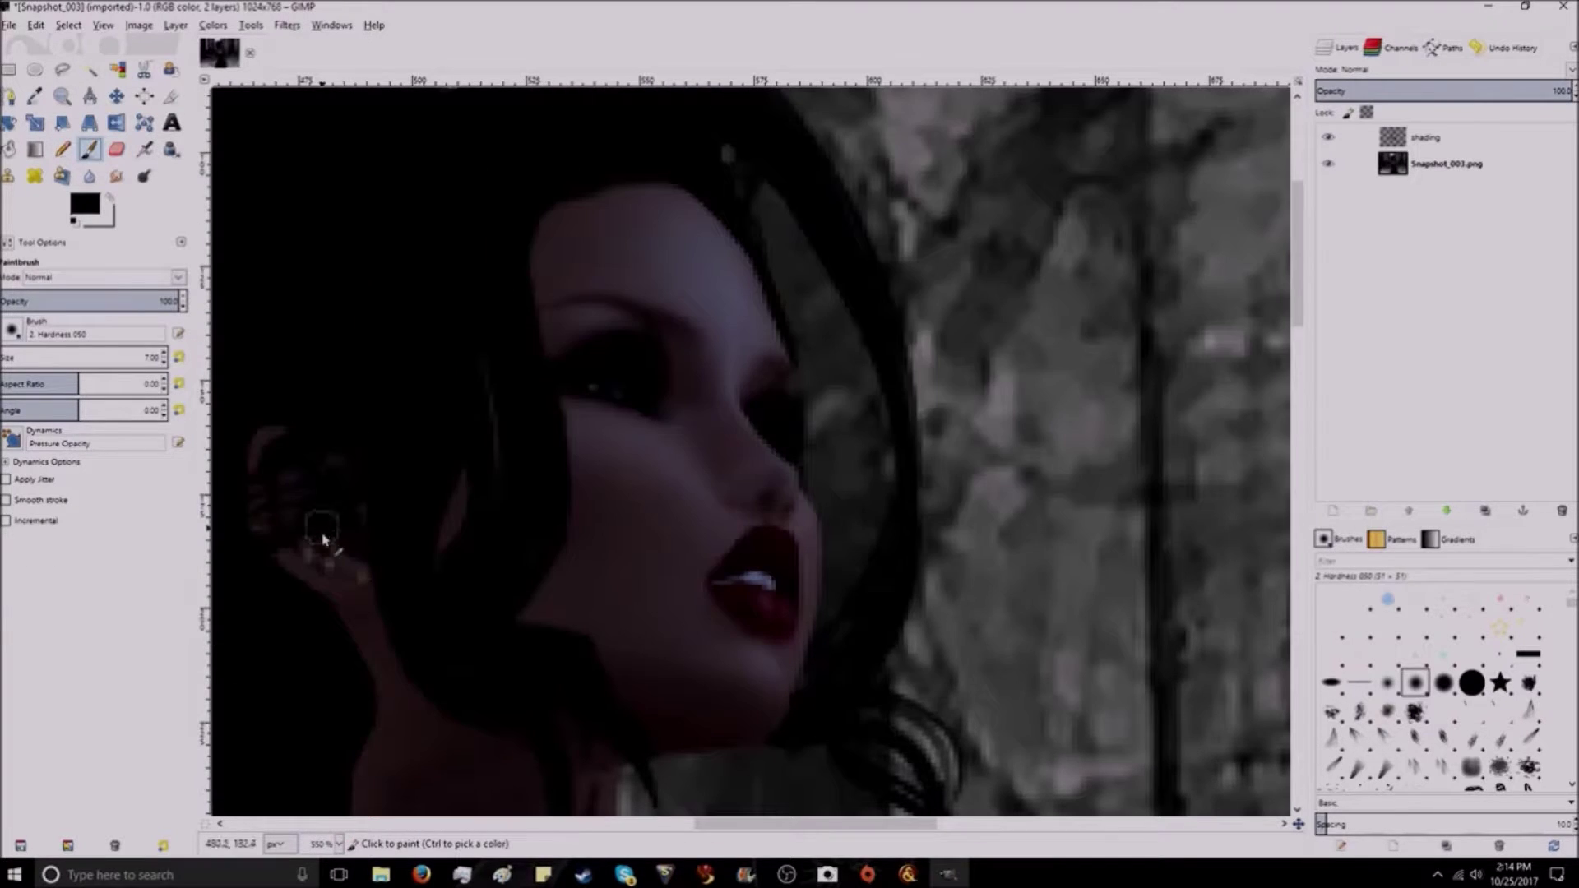
{"action": "scroll", "coordinate": [386, 346], "scroll_direction": "up", "scroll_amount": 4}
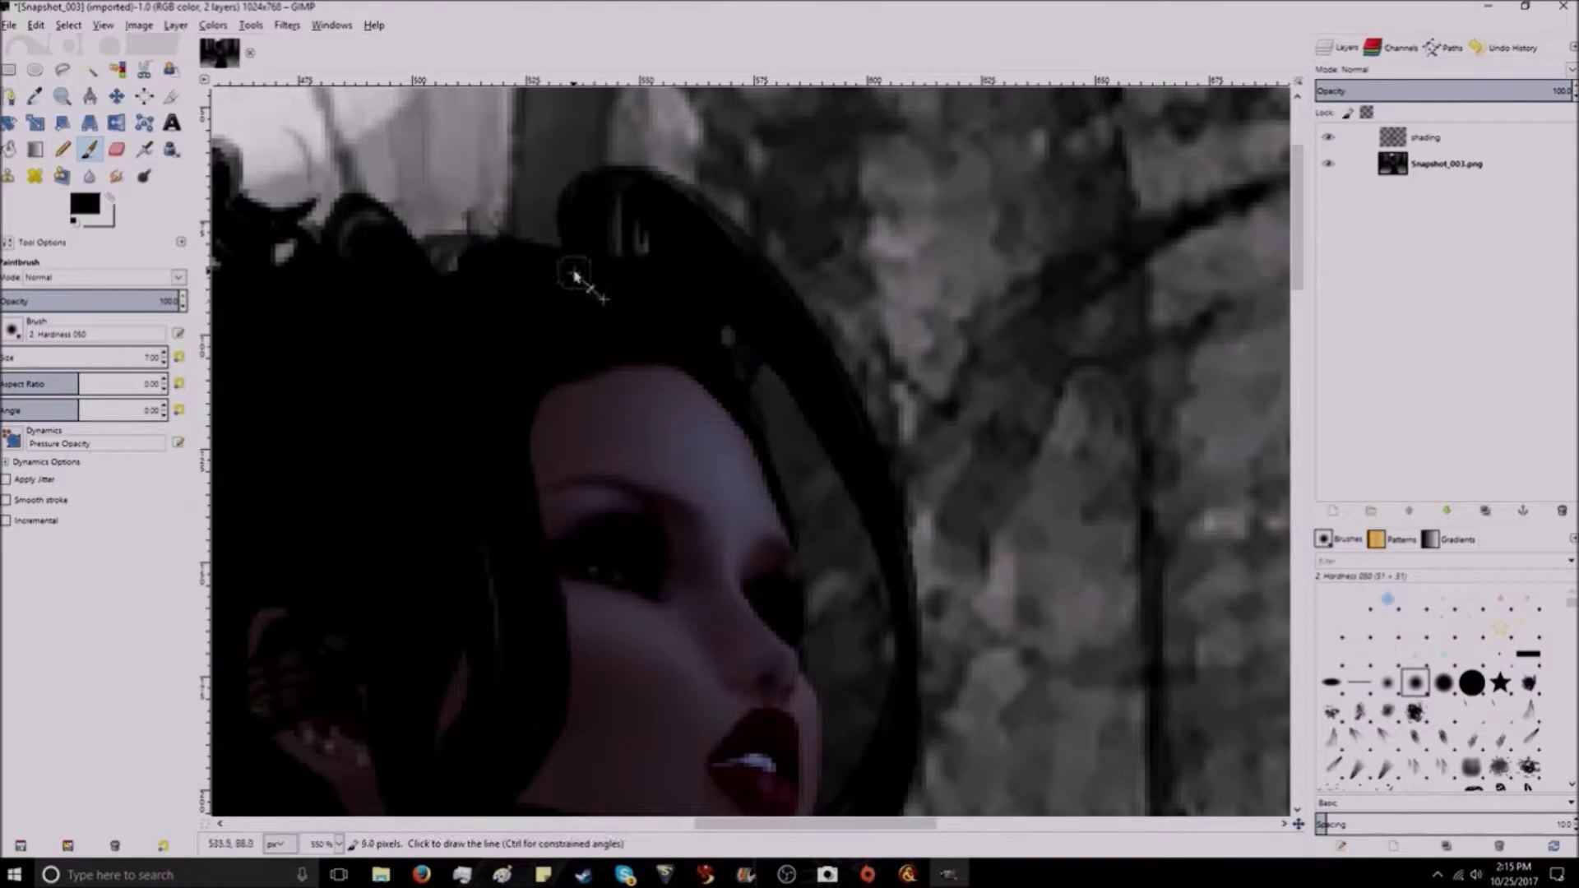
{"action": "scroll", "coordinate": [712, 377], "scroll_direction": "down", "scroll_amount": 8}
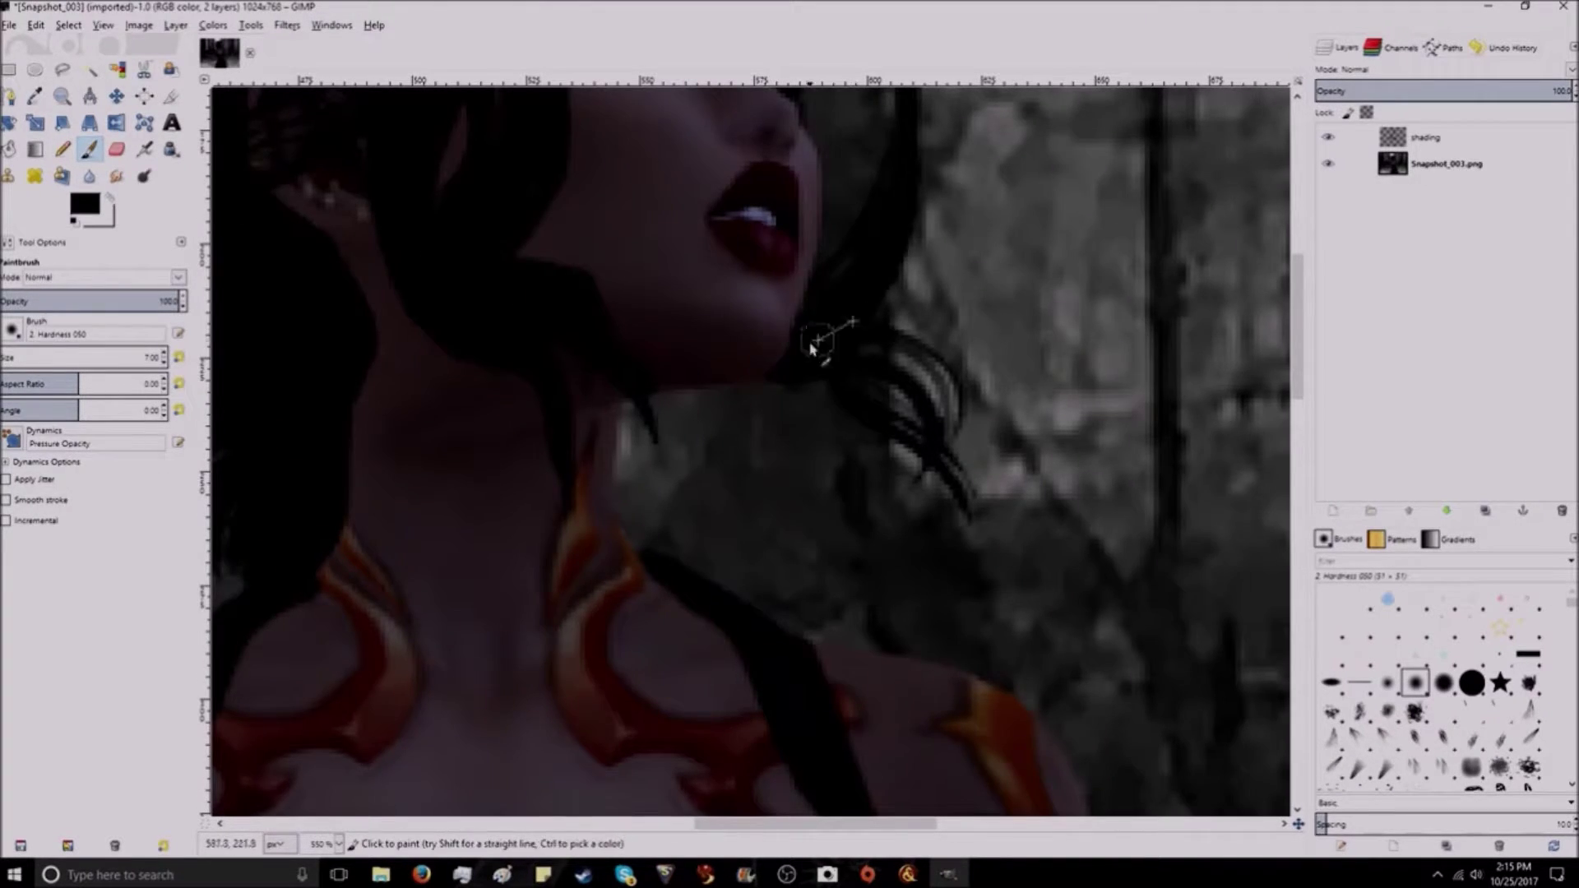
{"action": "scroll", "coordinate": [802, 341], "scroll_direction": "left", "scroll_amount": 10}
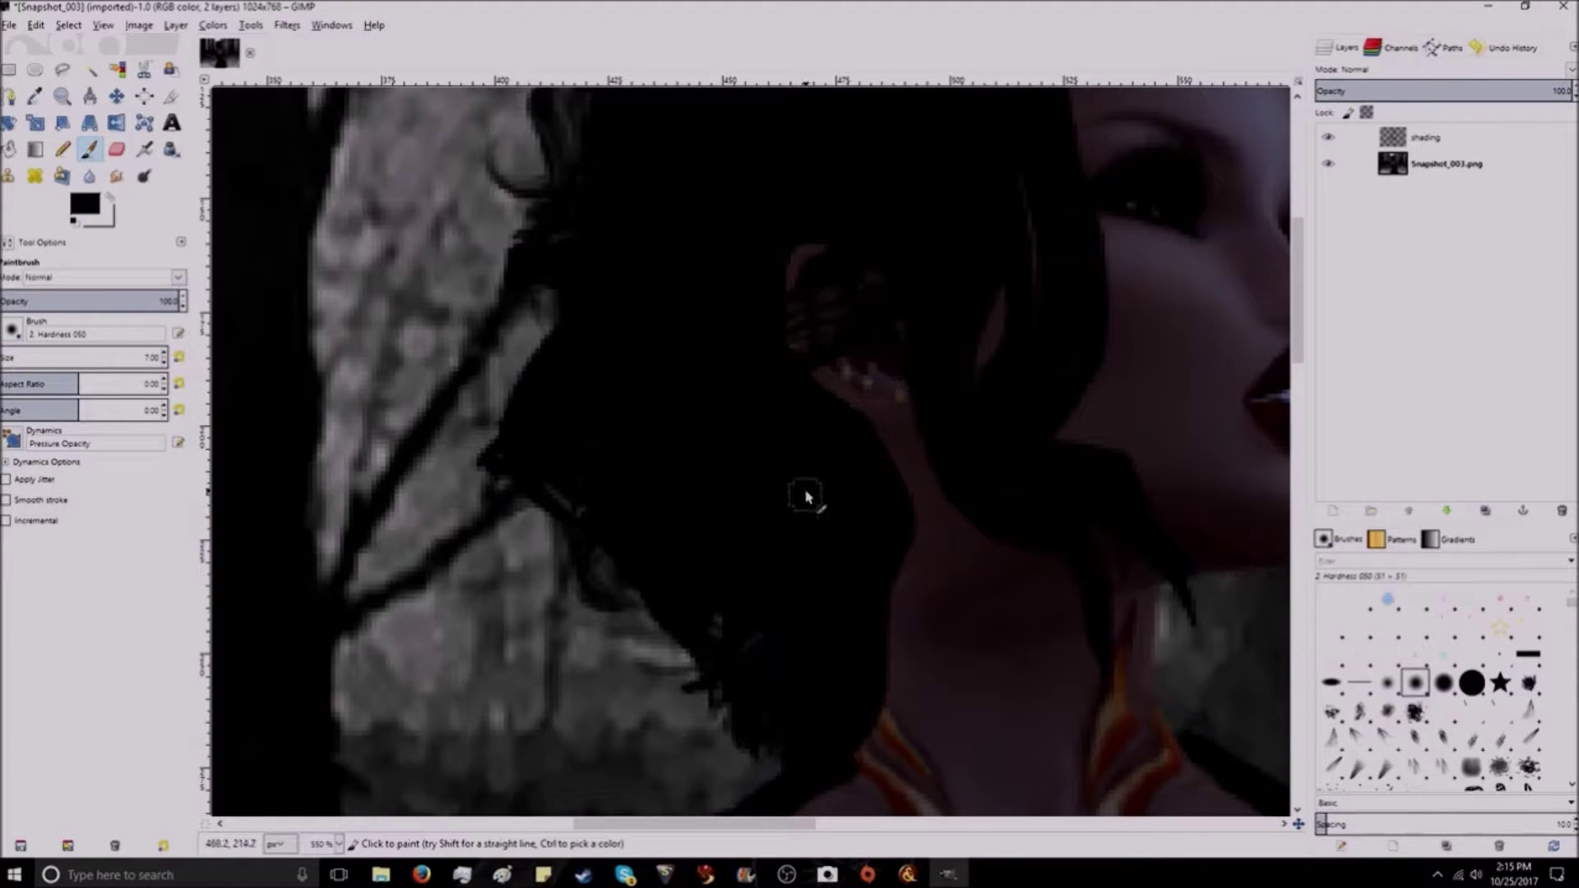
{"action": "scroll", "coordinate": [740, 411], "scroll_direction": "up", "scroll_amount": 5}
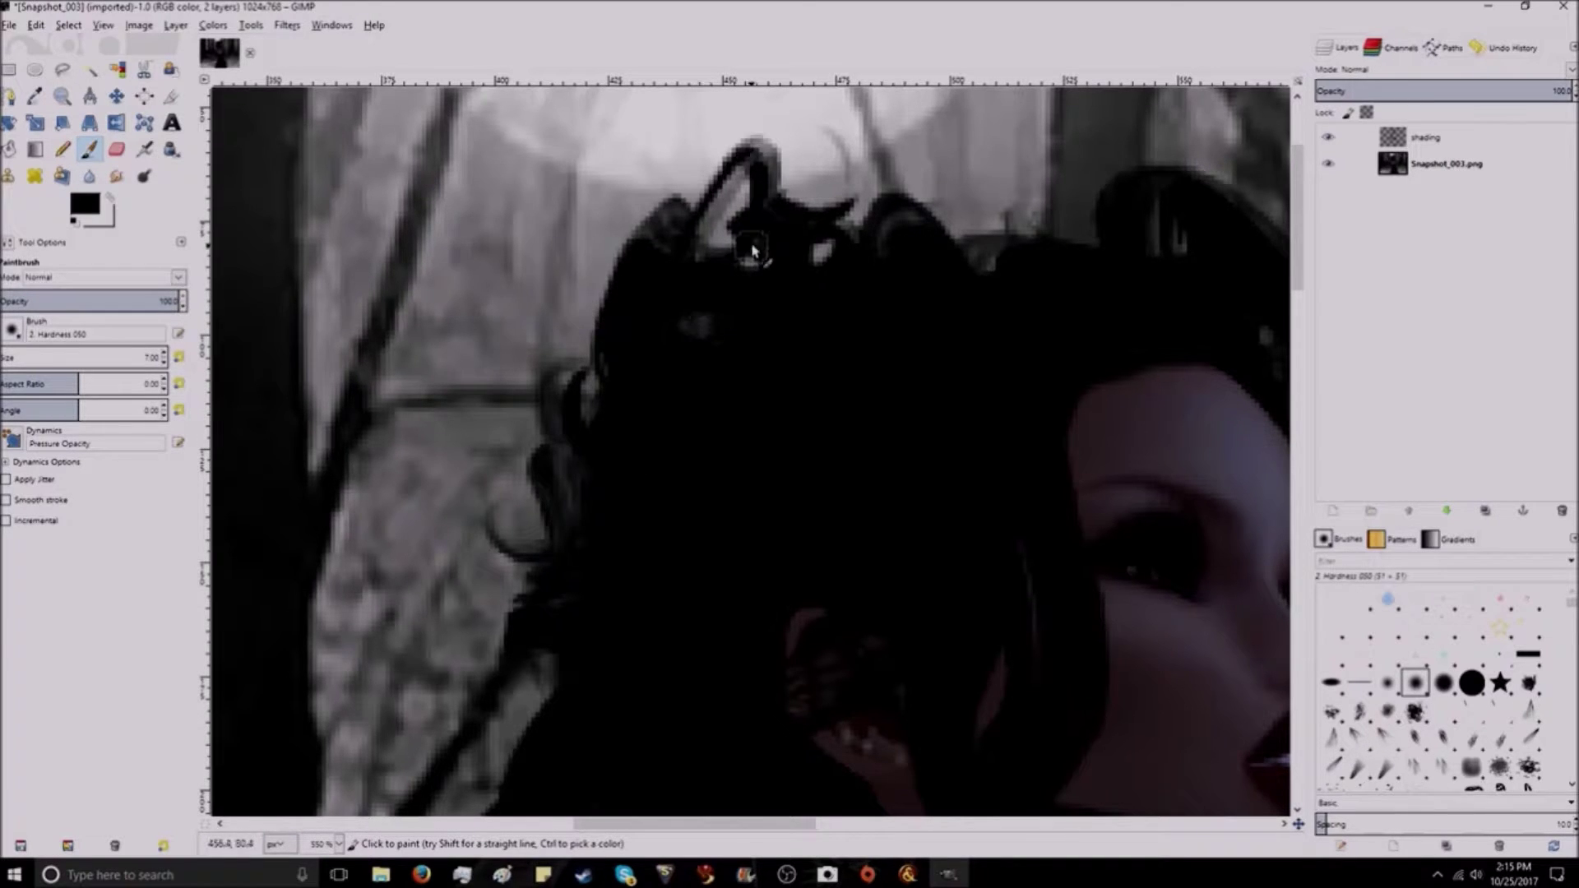
{"action": "scroll", "coordinate": [659, 433], "scroll_direction": "down", "scroll_amount": 5}
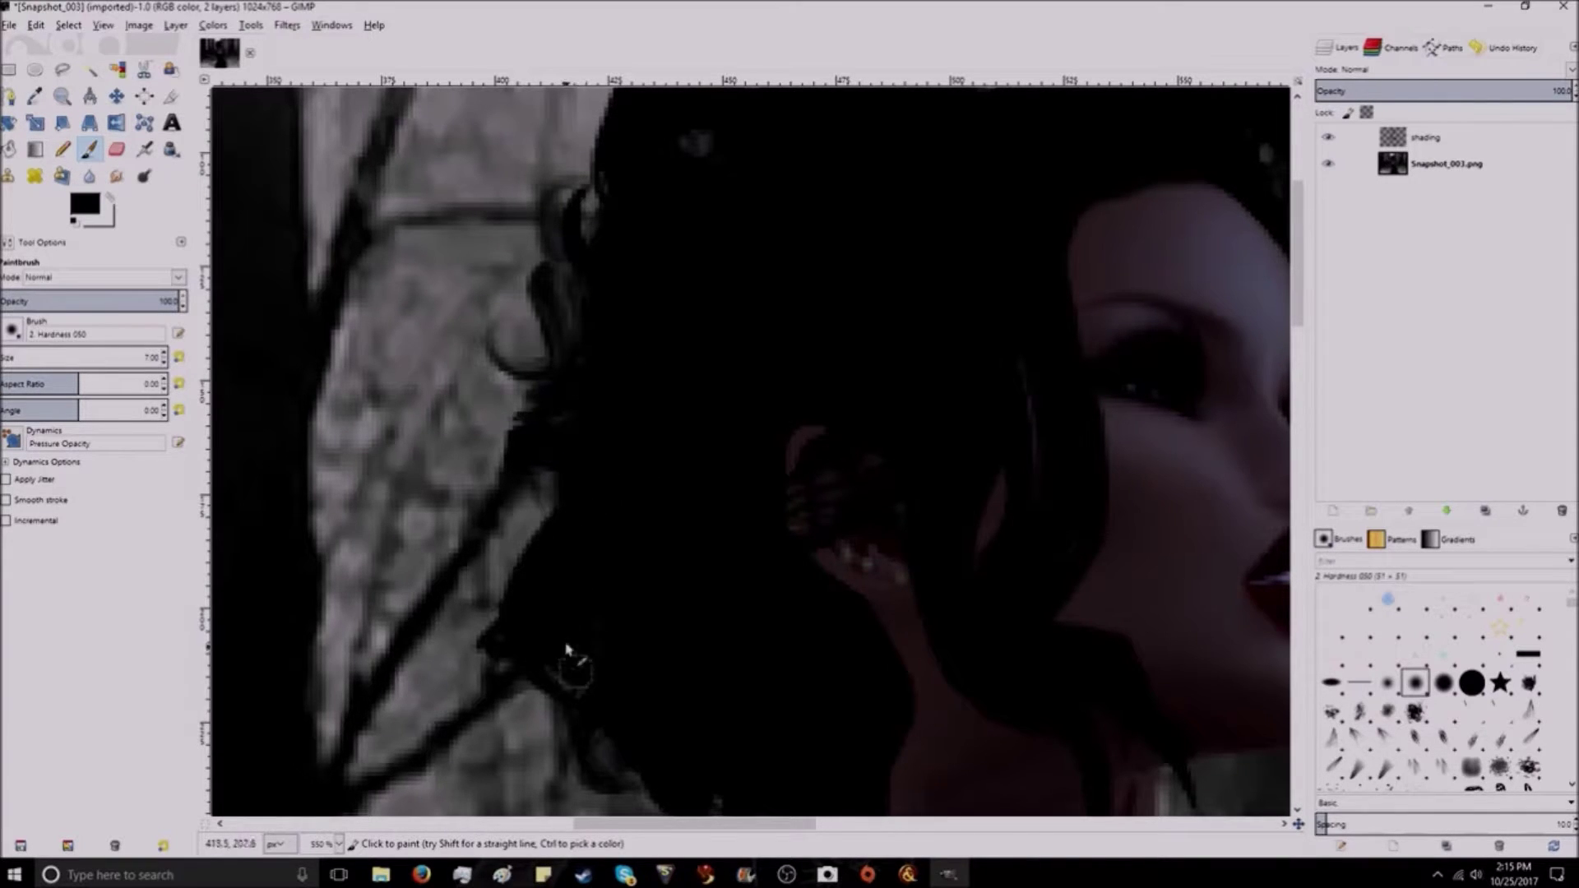
{"action": "scroll", "coordinate": [679, 407], "scroll_direction": "down", "scroll_amount": 2}
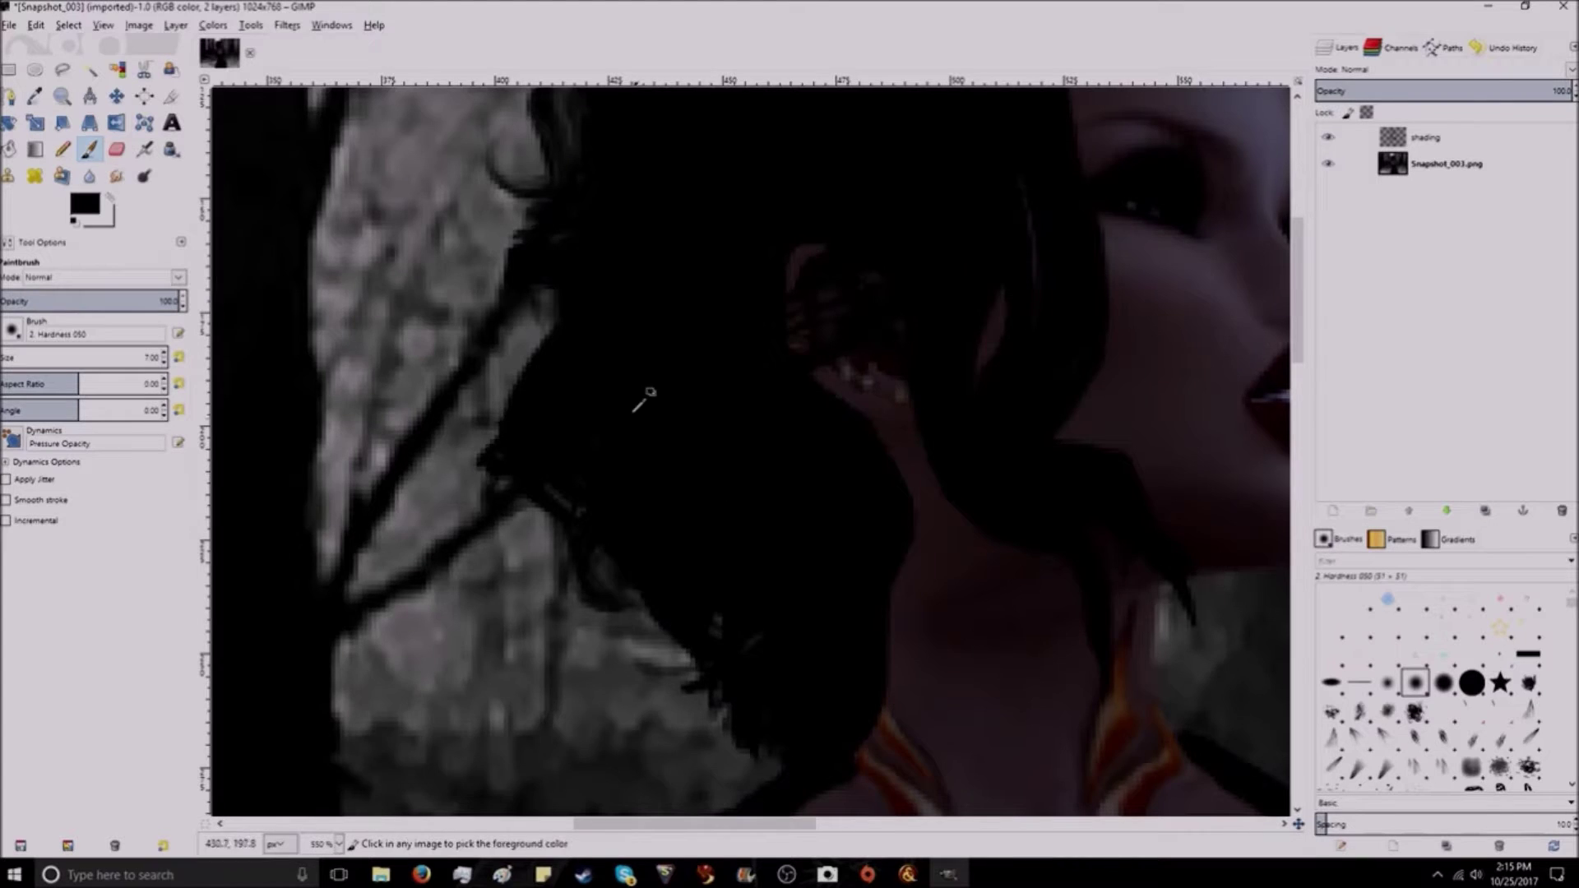
Step: Paint black shading strokes on the lowered hand, one from the wrist to the fingers and a shorter one above the index finger
{"action": "scroll", "coordinate": [641, 379], "scroll_direction": "down", "scroll_amount": 2}
{"action": "scroll", "coordinate": [640, 374], "scroll_direction": "up", "scroll_amount": 3}
{"action": "scroll", "coordinate": [680, 448], "scroll_direction": "down", "scroll_amount": 4}
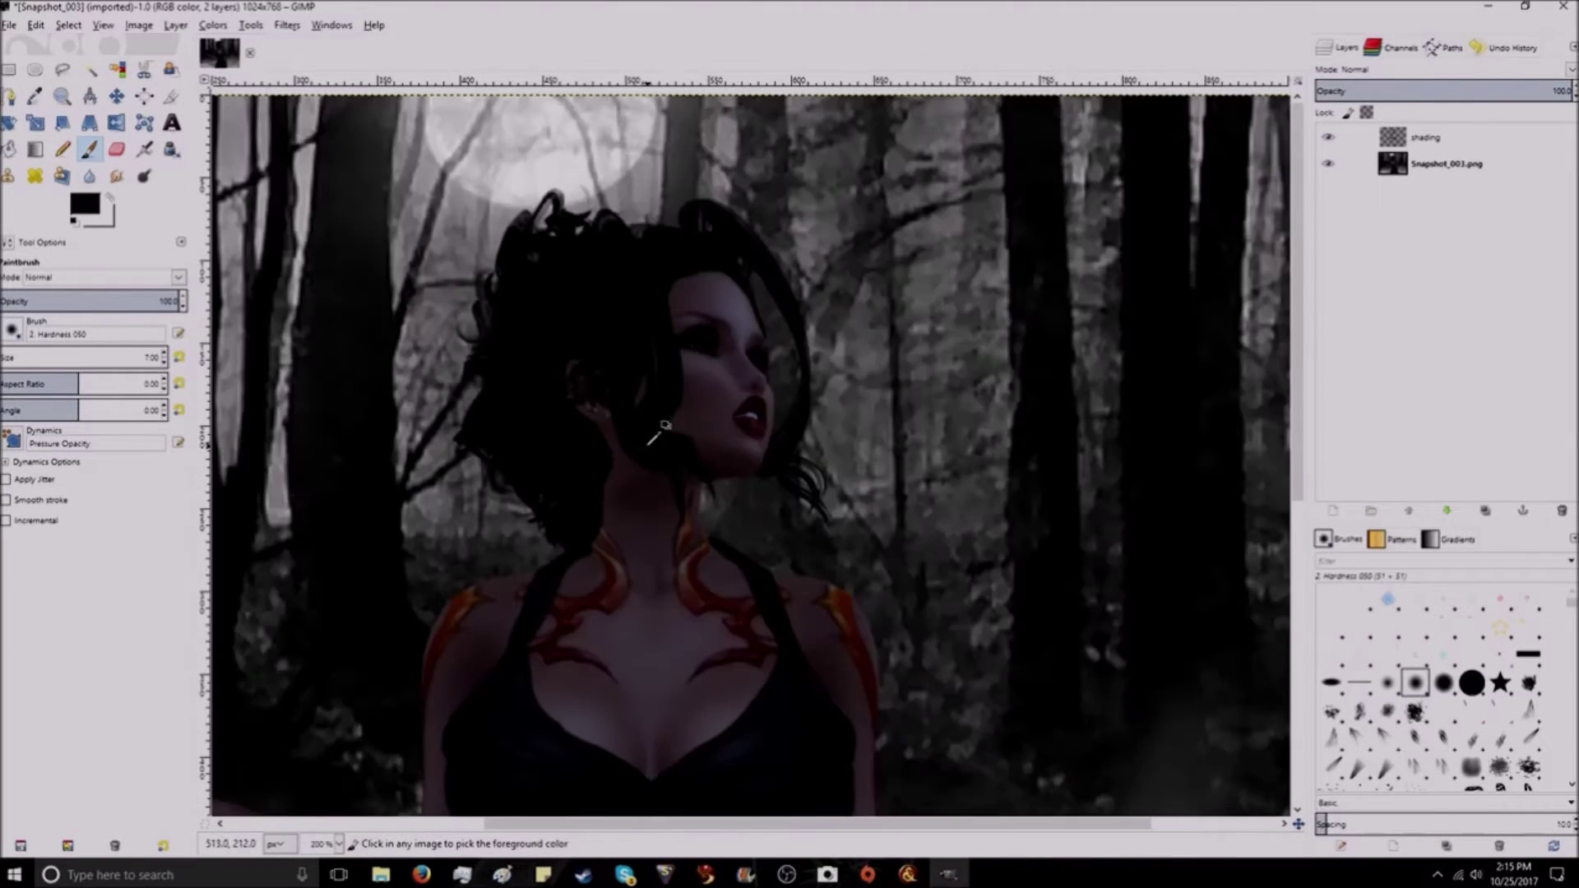
{"action": "scroll", "coordinate": [600, 455], "scroll_direction": "down", "scroll_amount": 7}
{"action": "scroll", "coordinate": [1033, 587], "scroll_direction": "up", "scroll_amount": 4}
{"action": "scroll", "coordinate": [1034, 588], "scroll_direction": "down", "scroll_amount": 8}
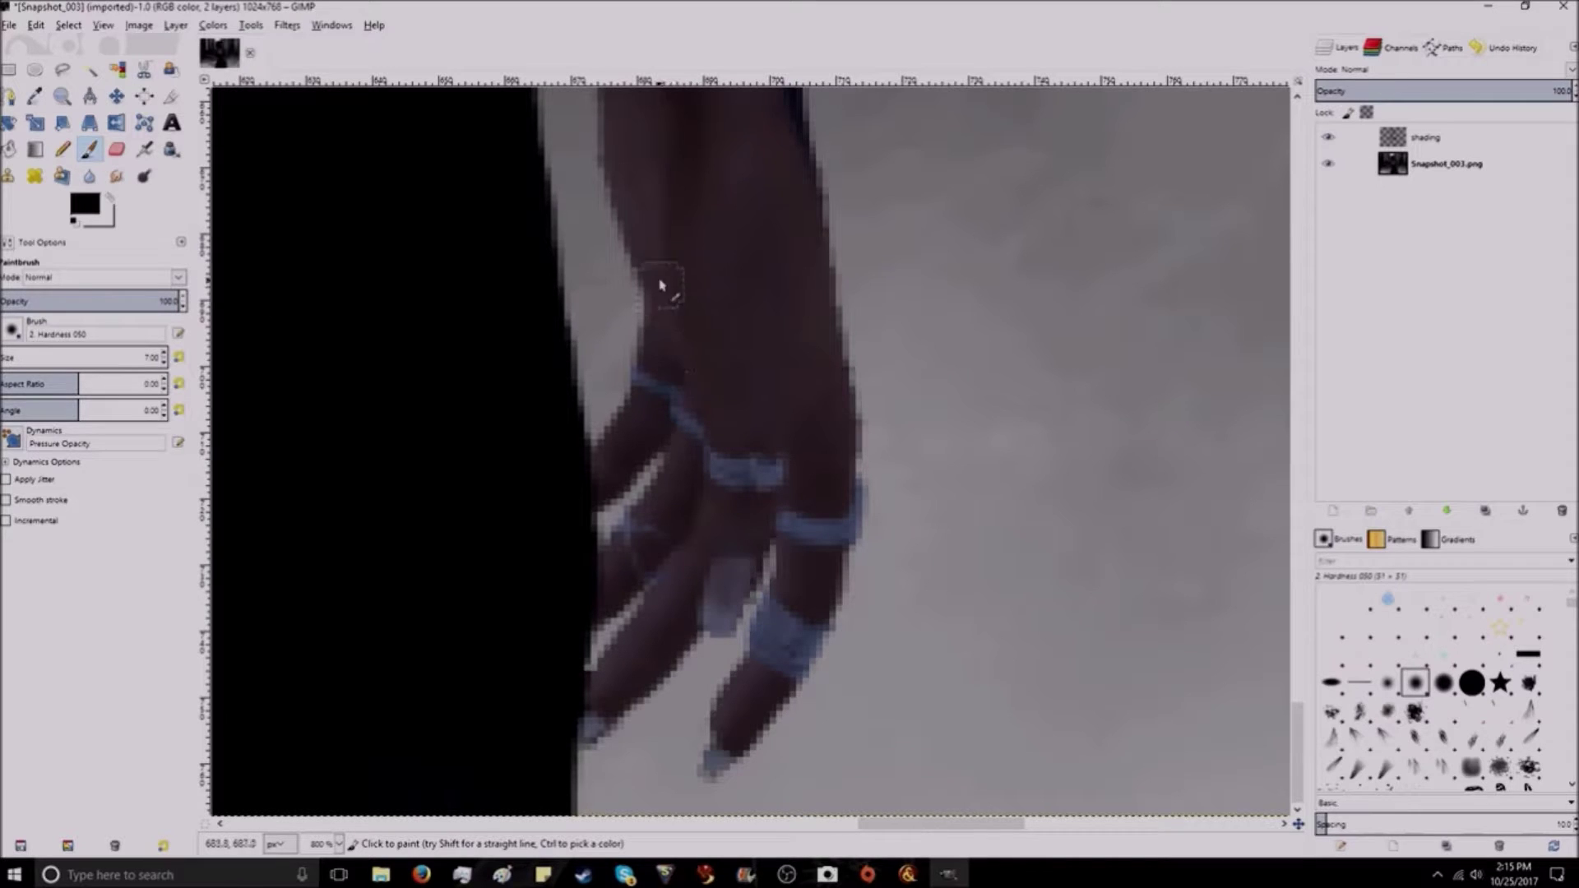
{"action": "left_click_drag", "start_coordinate": [658, 211], "coordinate": [699, 567]}
{"action": "left_click", "coordinate": [695, 623], "text": "shift"}
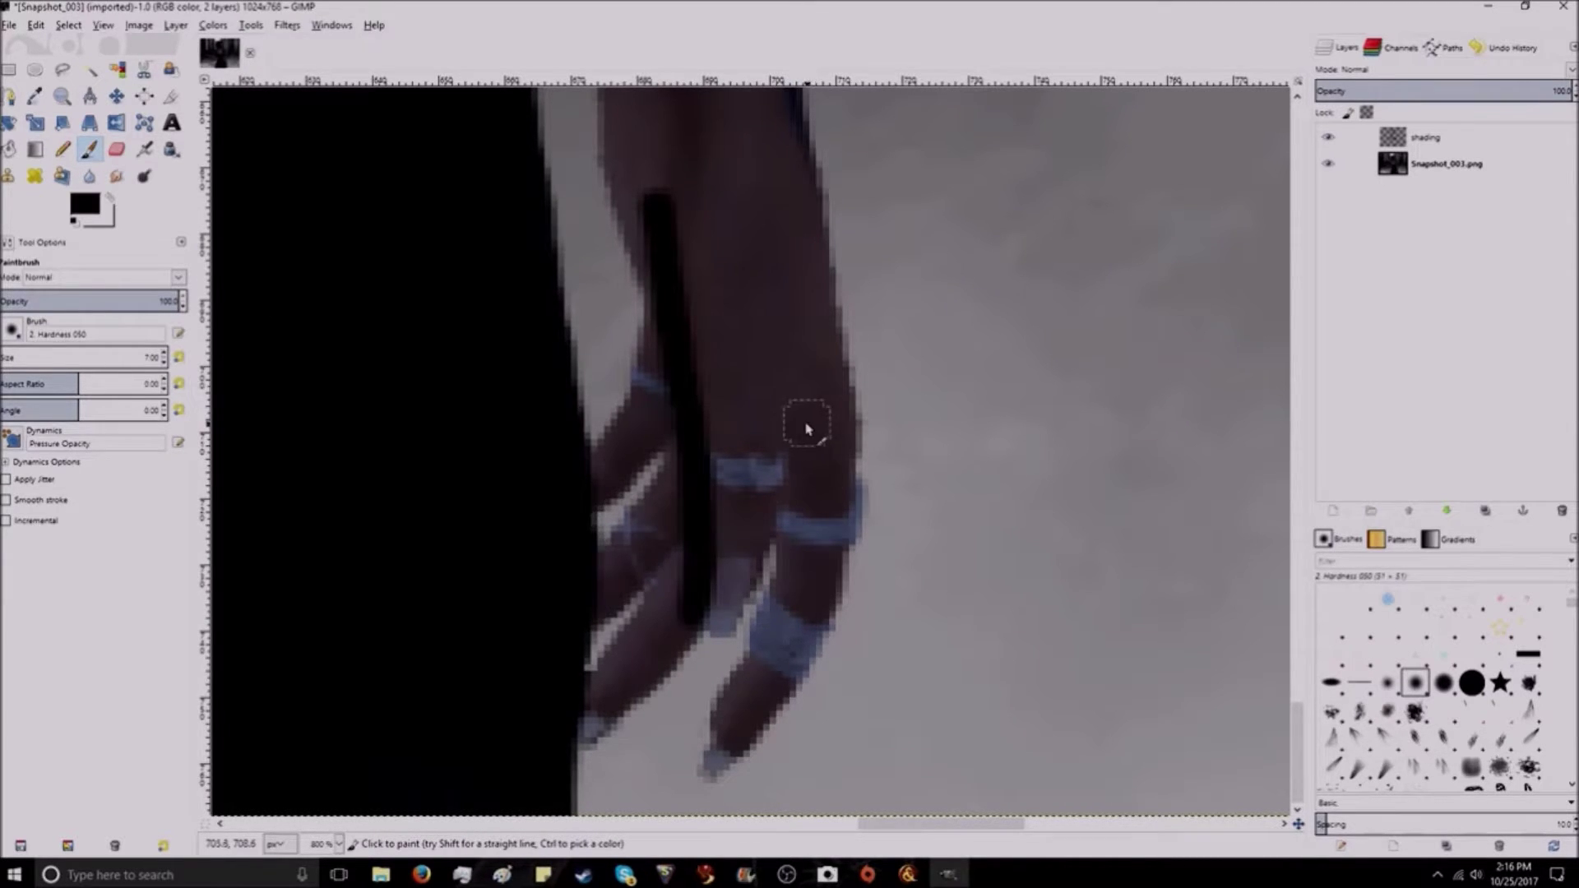
{"action": "left_click_drag", "start_coordinate": [805, 428], "coordinate": [781, 526]}
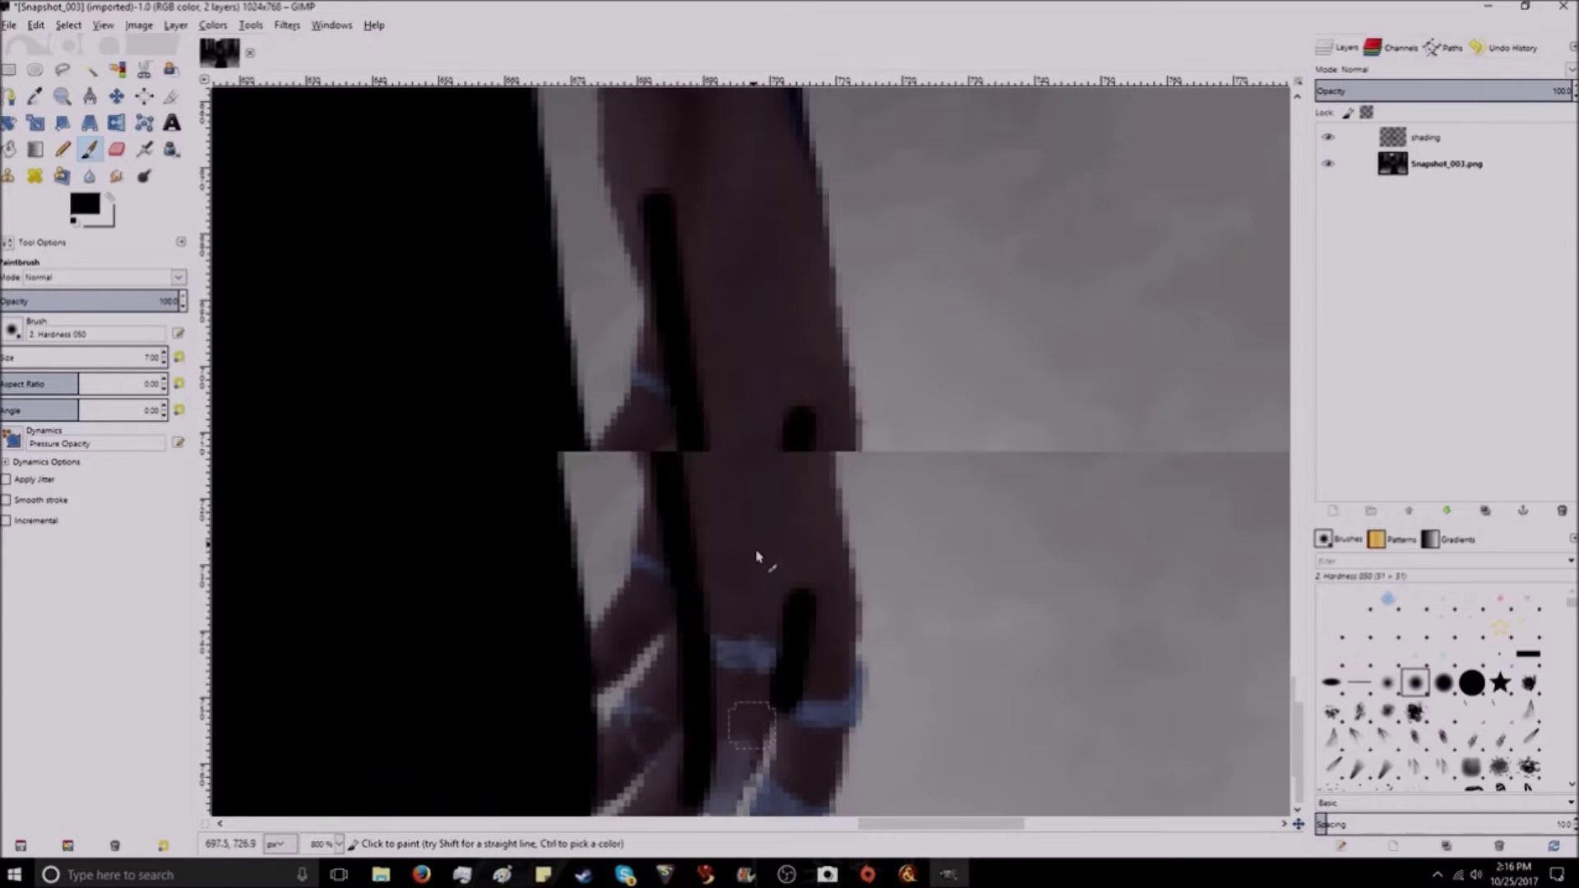
Step: Paint a black shadow beneath the earlobe where it meets the neck
{"action": "scroll", "coordinate": [757, 557], "scroll_direction": "down", "scroll_amount": 5}
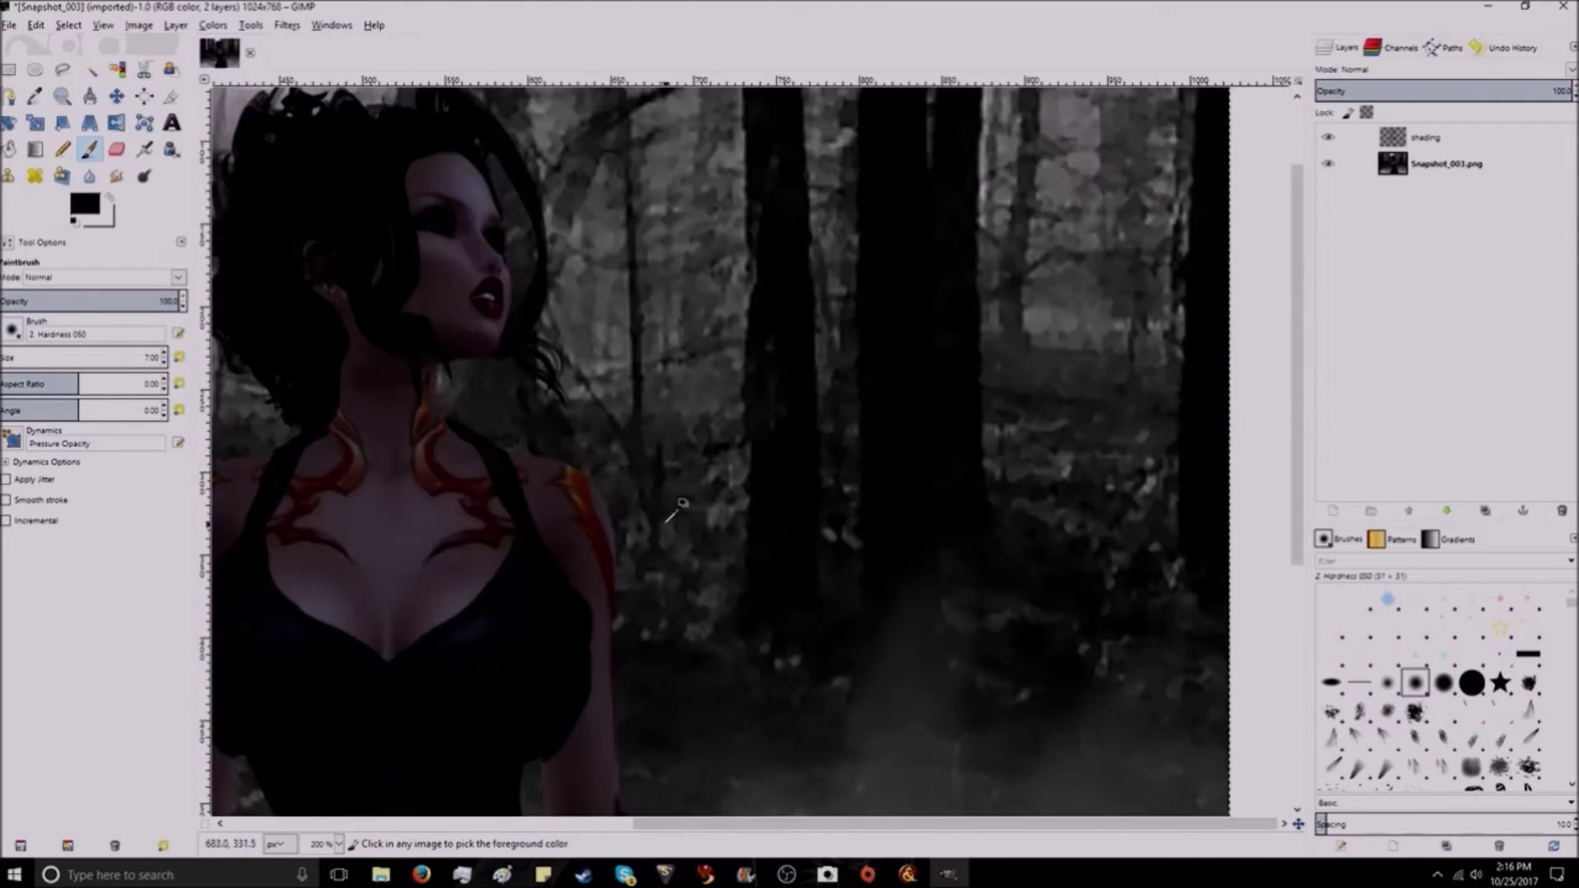
{"action": "scroll", "coordinate": [704, 543], "scroll_direction": "up", "scroll_amount": 1, "text": "ctrl"}
{"action": "scroll", "coordinate": [654, 526], "scroll_direction": "left", "scroll_amount": 5}
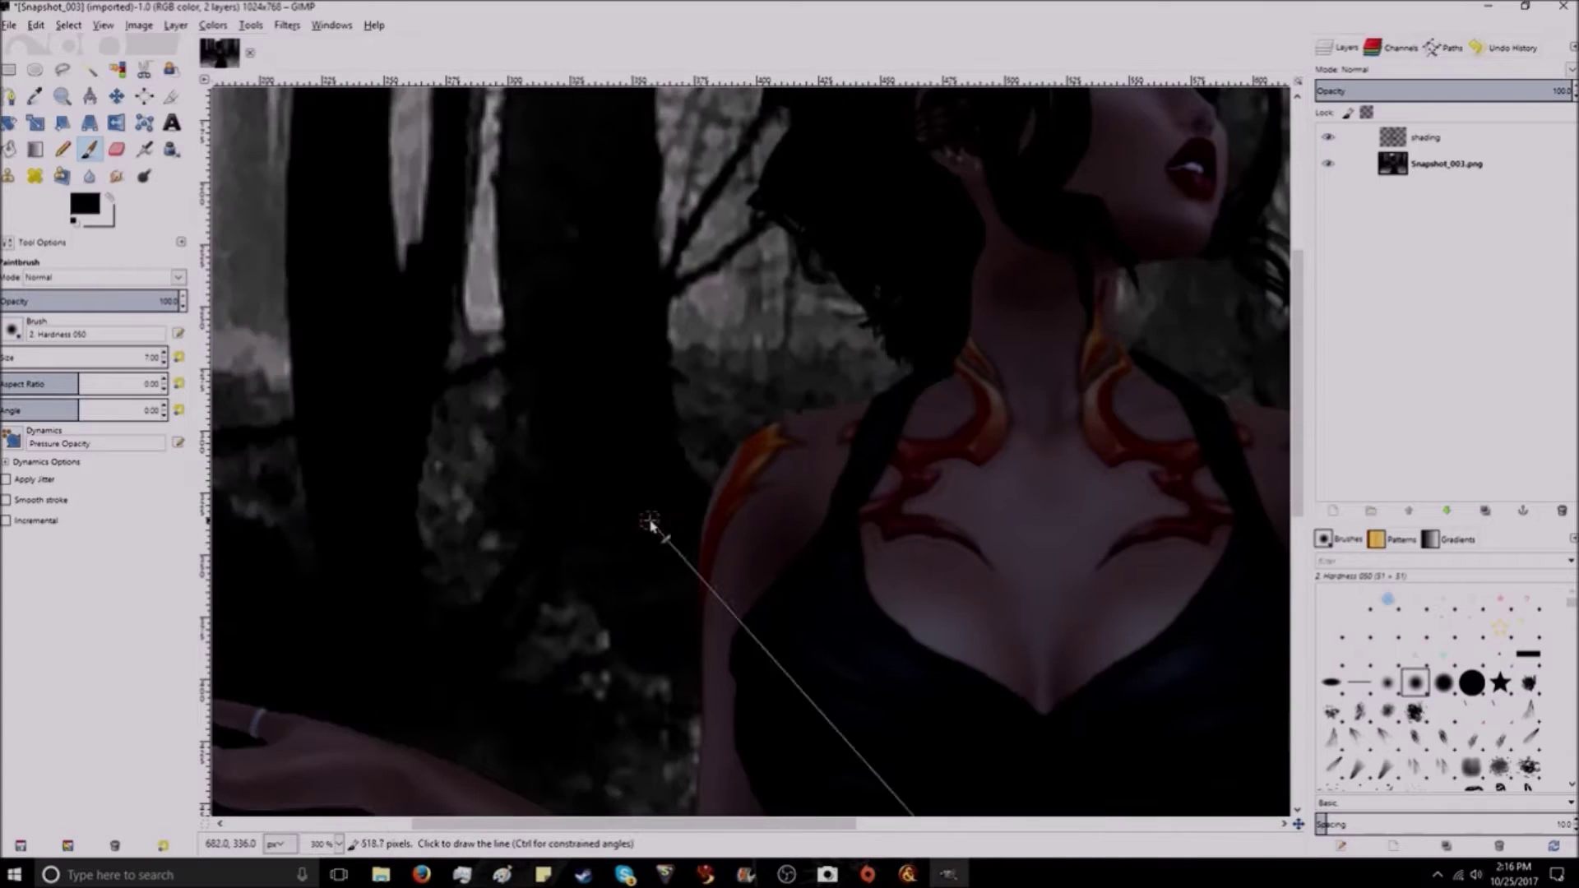
{"action": "scroll", "coordinate": [1010, 447], "scroll_direction": "up", "scroll_amount": 5}
{"action": "scroll", "coordinate": [986, 529], "scroll_direction": "up", "scroll_amount": 3, "text": "ctrl"}
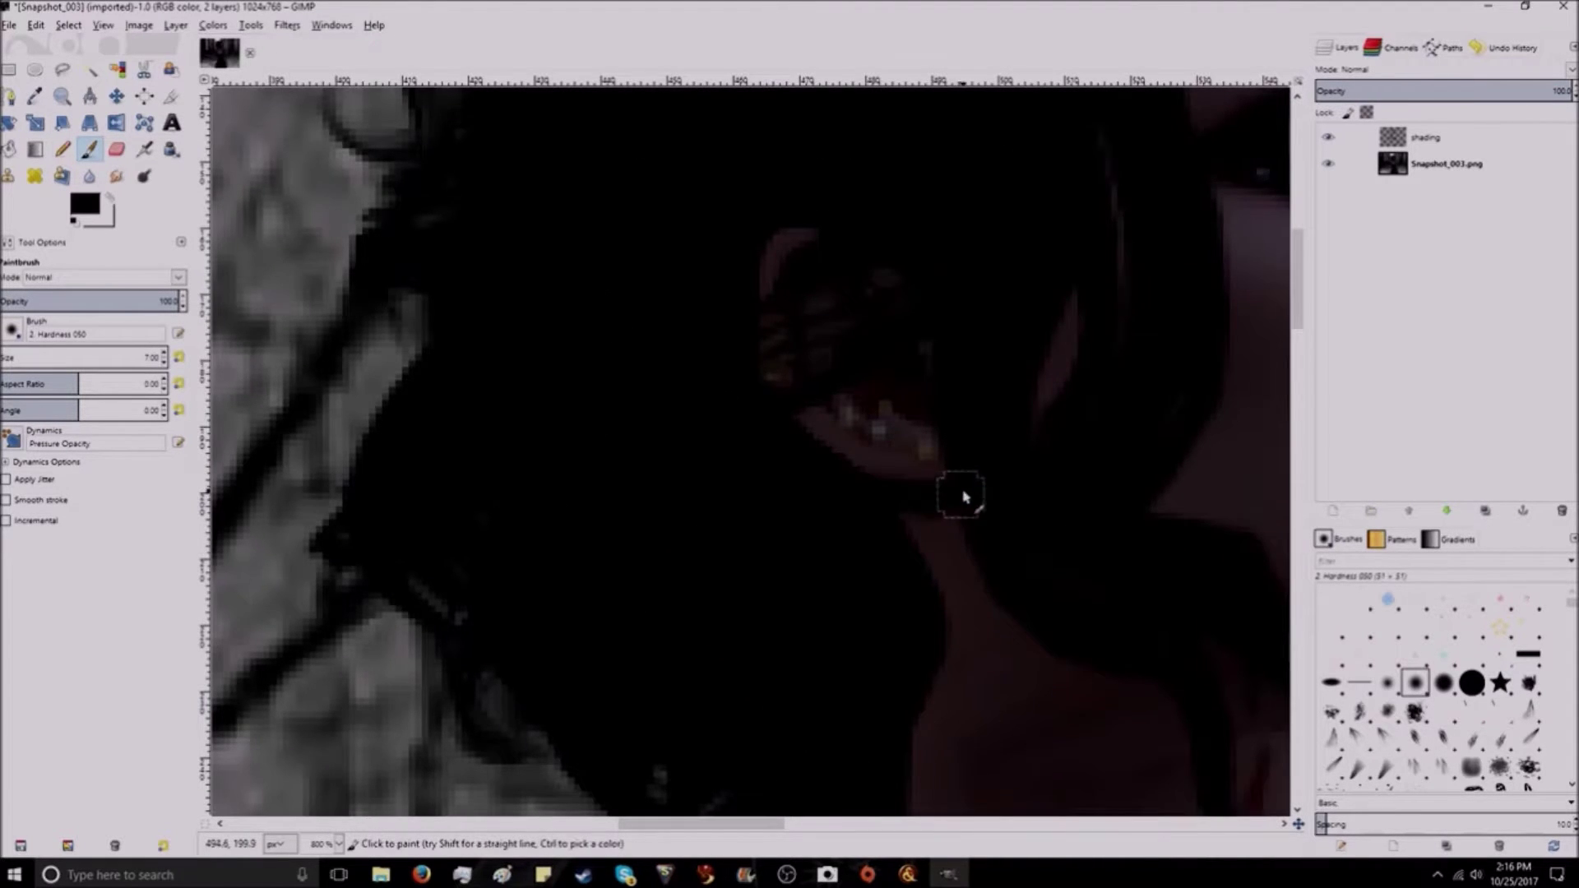
Step: Paint a short black shadow under the nose above the upper lip
{"action": "scroll", "coordinate": [938, 493], "scroll_direction": "down", "scroll_amount": 5}
{"action": "scroll", "coordinate": [908, 497], "scroll_direction": "down", "scroll_amount": 4, "text": "ctrl"}
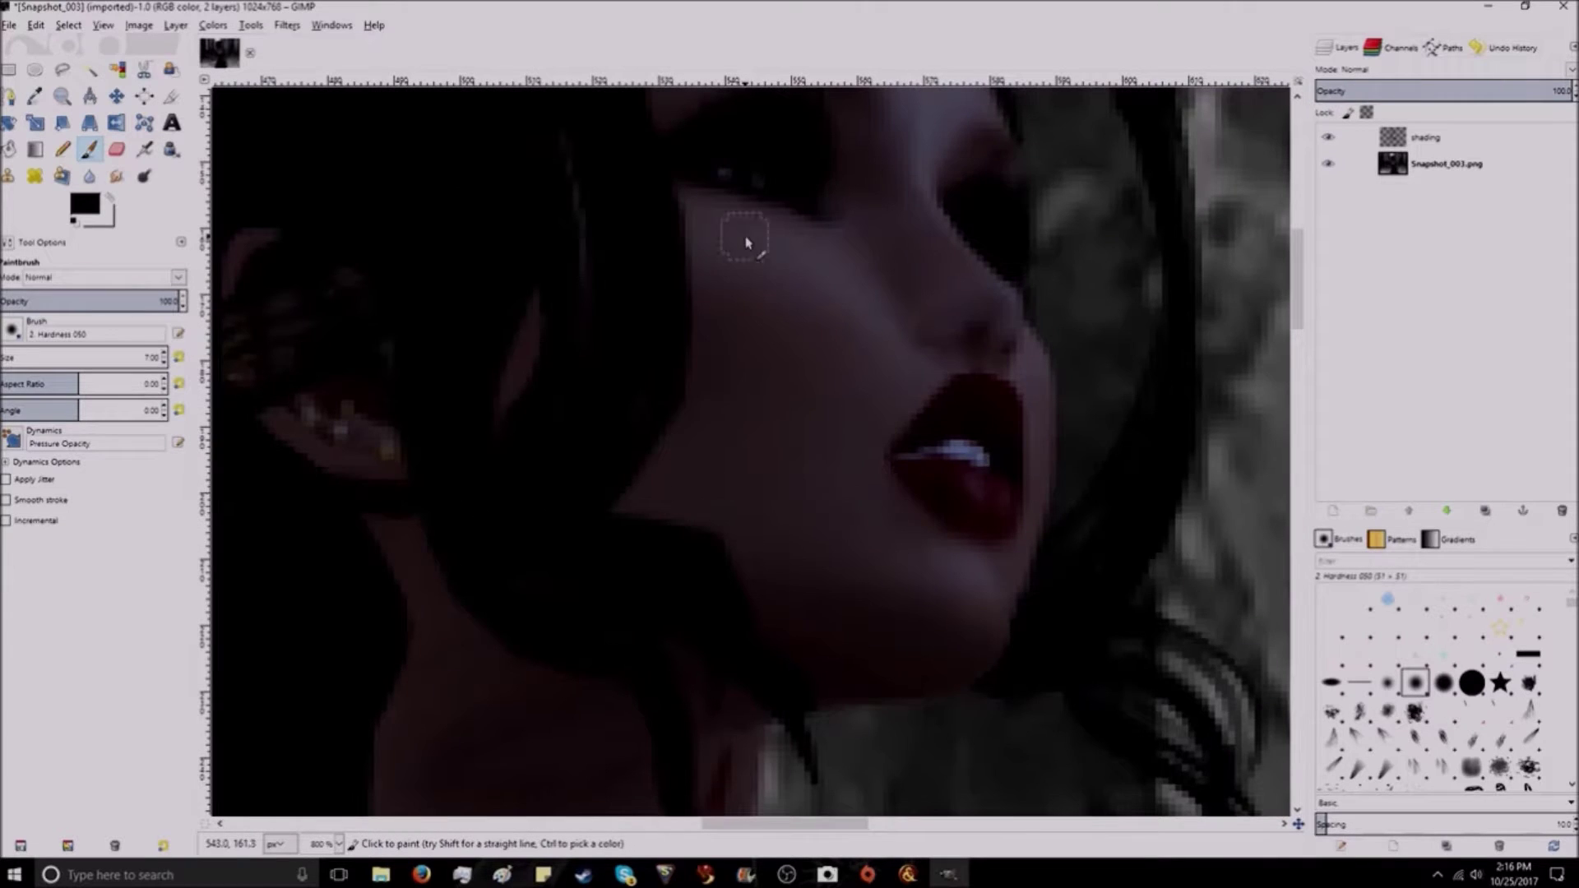
{"action": "scroll", "coordinate": [751, 237], "scroll_direction": "up", "scroll_amount": 4, "text": "ctrl"}
{"action": "left_click_drag", "start_coordinate": [961, 721], "coordinate": [995, 717]}
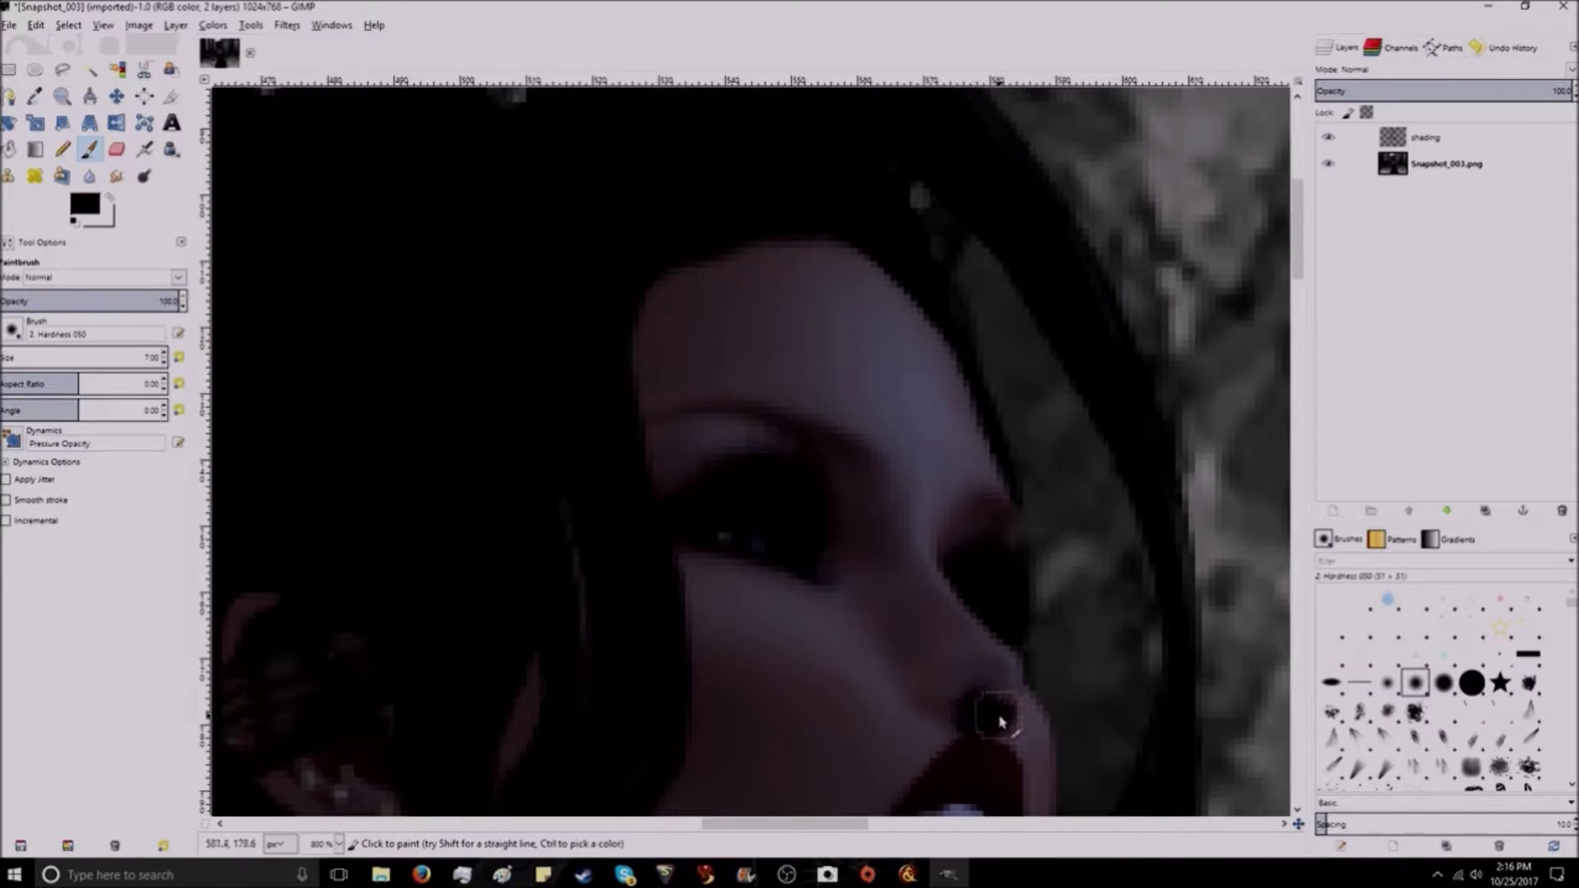
Step: Shade the lips by painting black along the lower lip's bottom edge and over the upper lip
{"action": "scroll", "coordinate": [818, 600], "scroll_direction": "down", "scroll_amount": 1, "text": "ctrl"}
{"action": "scroll", "coordinate": [822, 493], "scroll_direction": "up", "scroll_amount": 2}
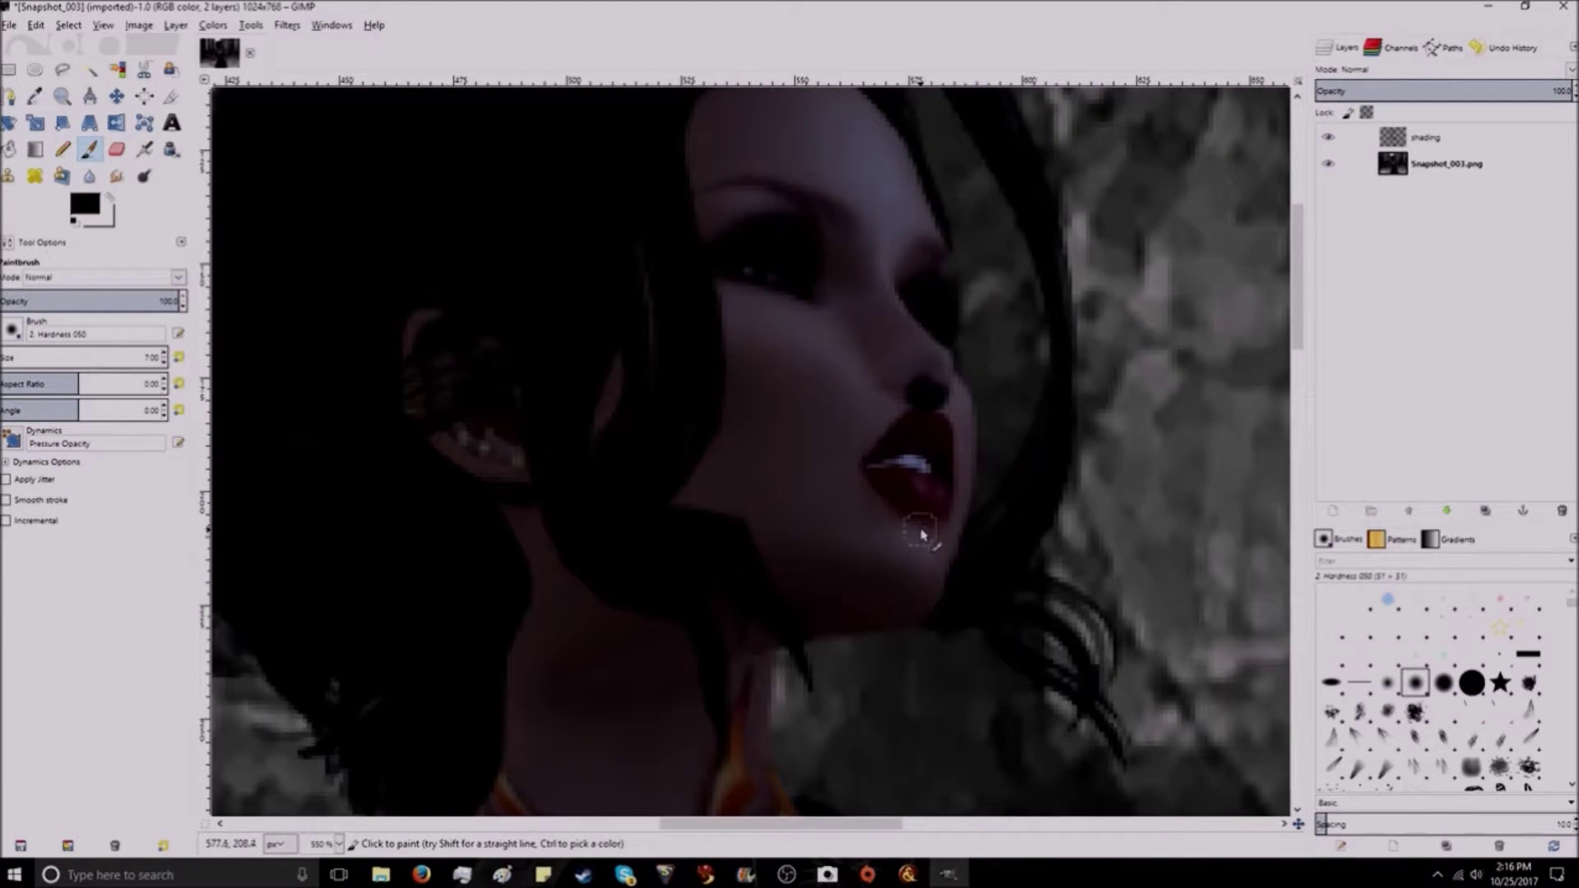
{"action": "key", "text": "shift"}
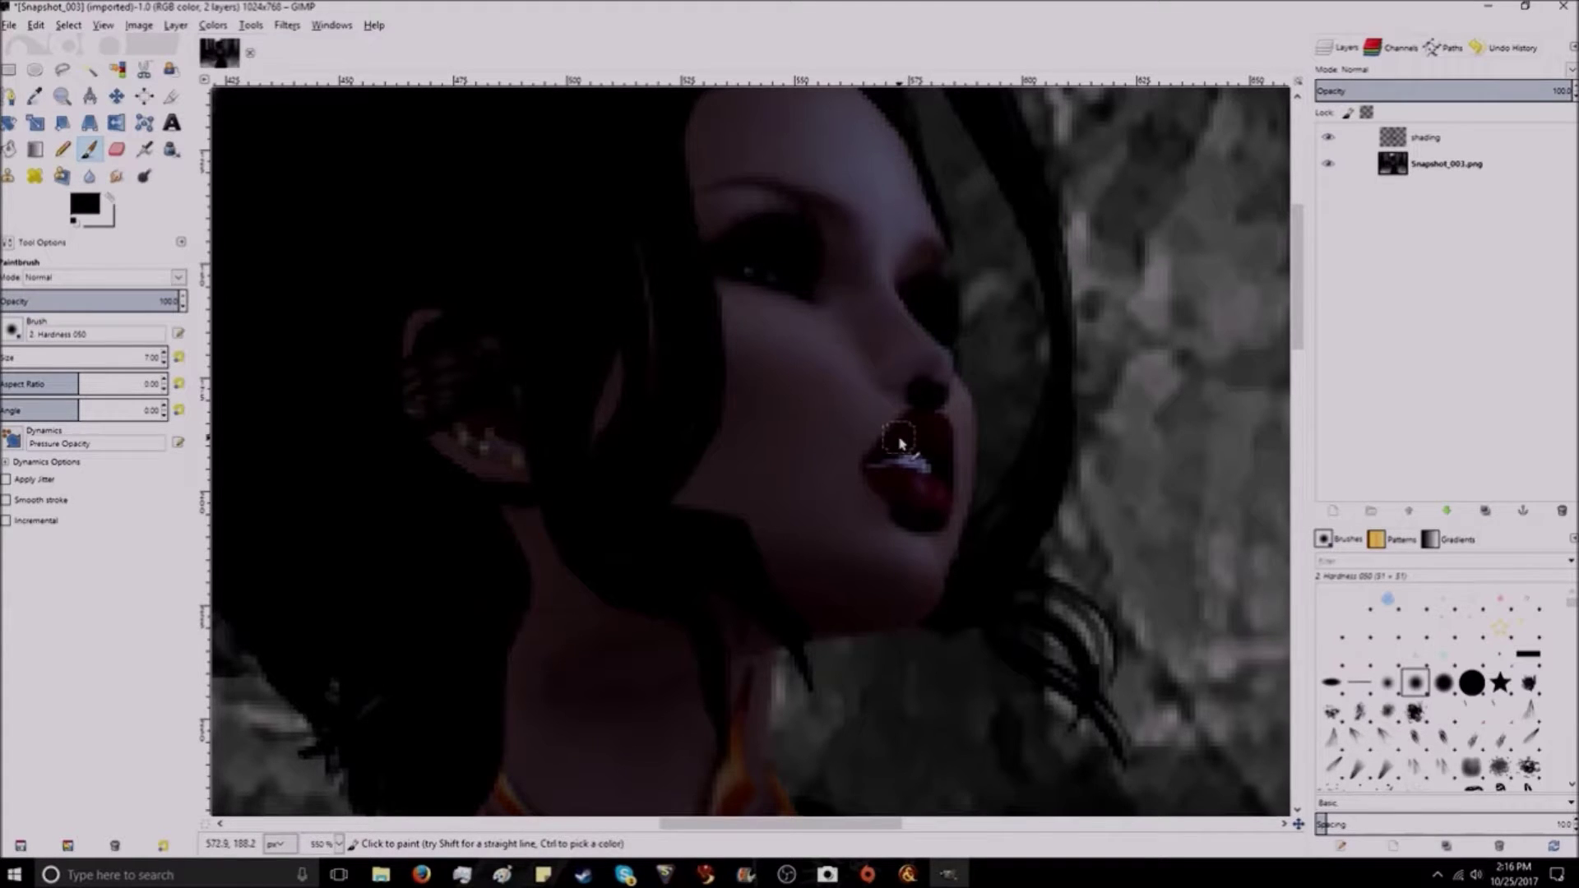
{"action": "key", "text": "shift"}
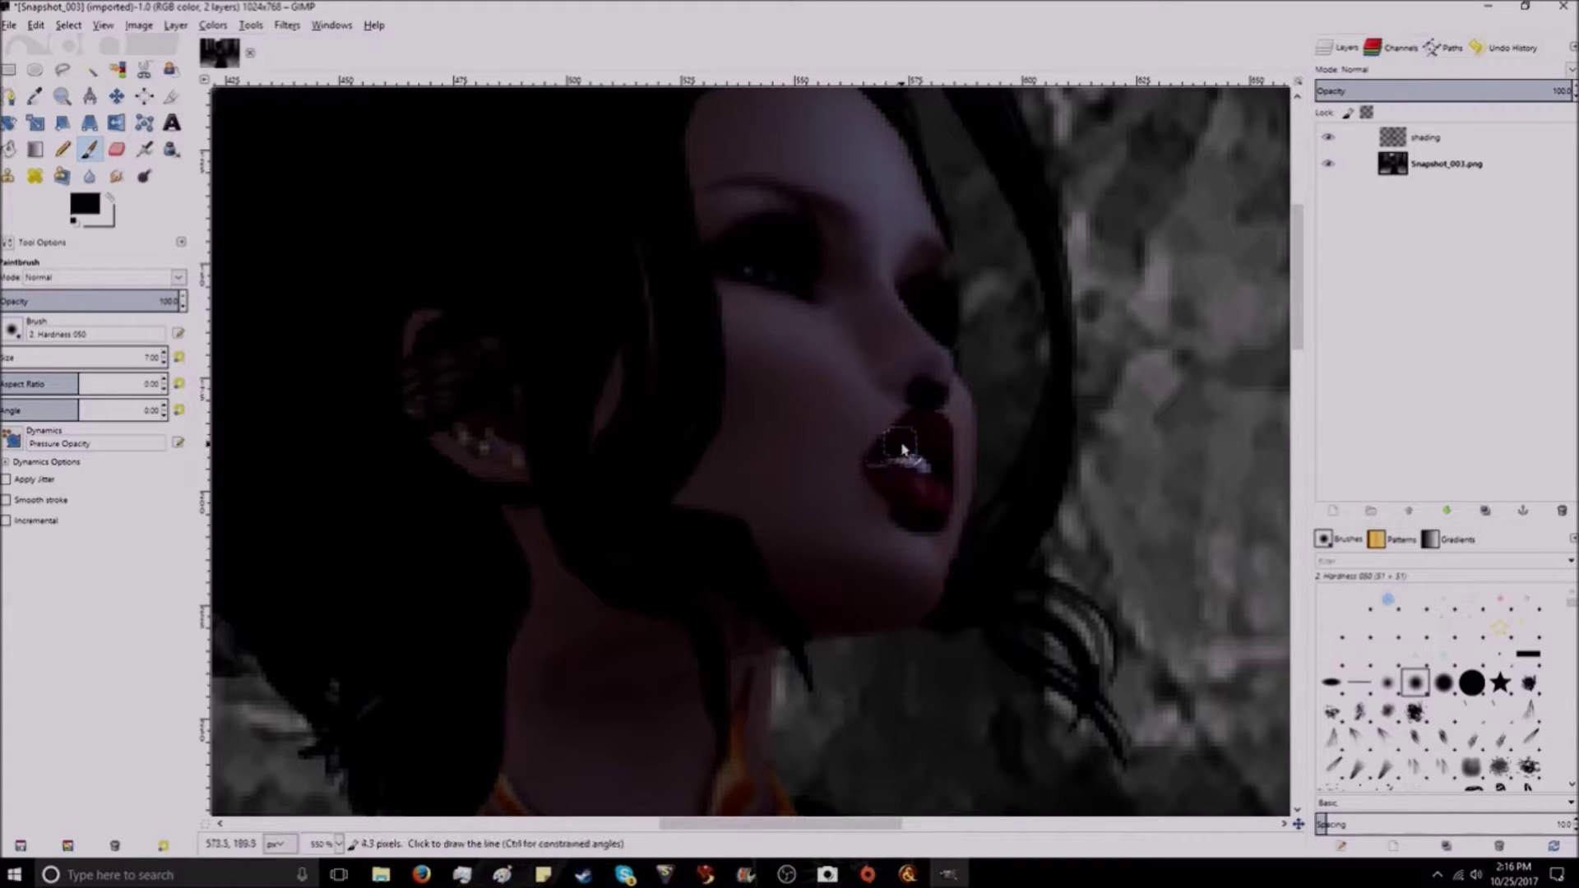
{"action": "left_click", "coordinate": [943, 467], "text": "shift"}
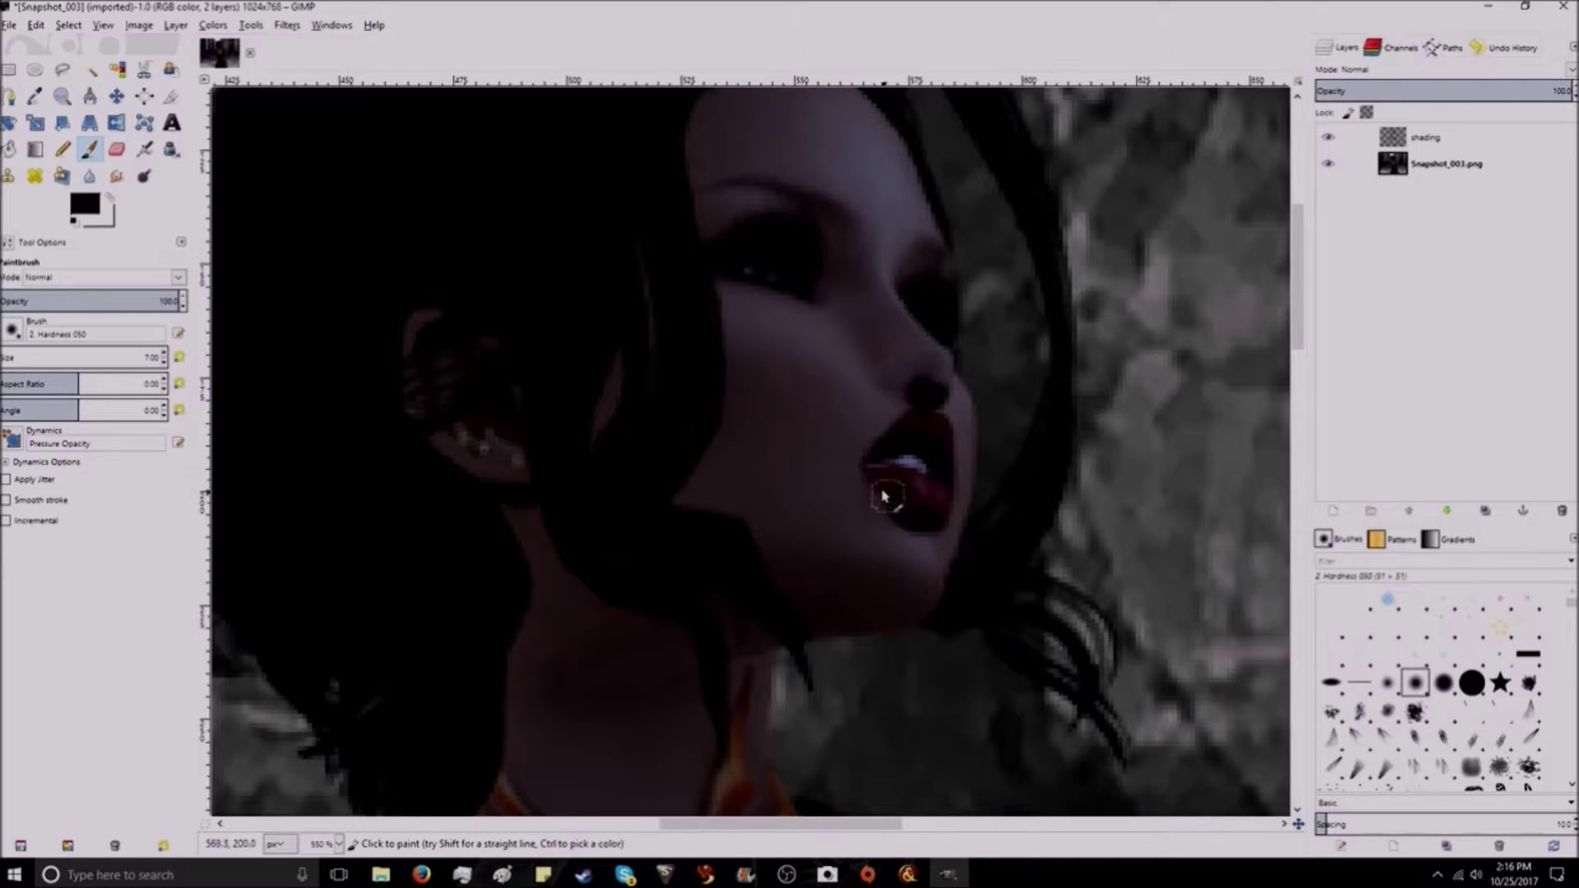
Step: Set the brush size to 12 and paint a short black shadow along the side of the nose
{"action": "scroll", "coordinate": [904, 507], "scroll_direction": "up", "scroll_amount": 4}
{"action": "scroll", "coordinate": [744, 600], "scroll_direction": "down", "scroll_amount": 2}
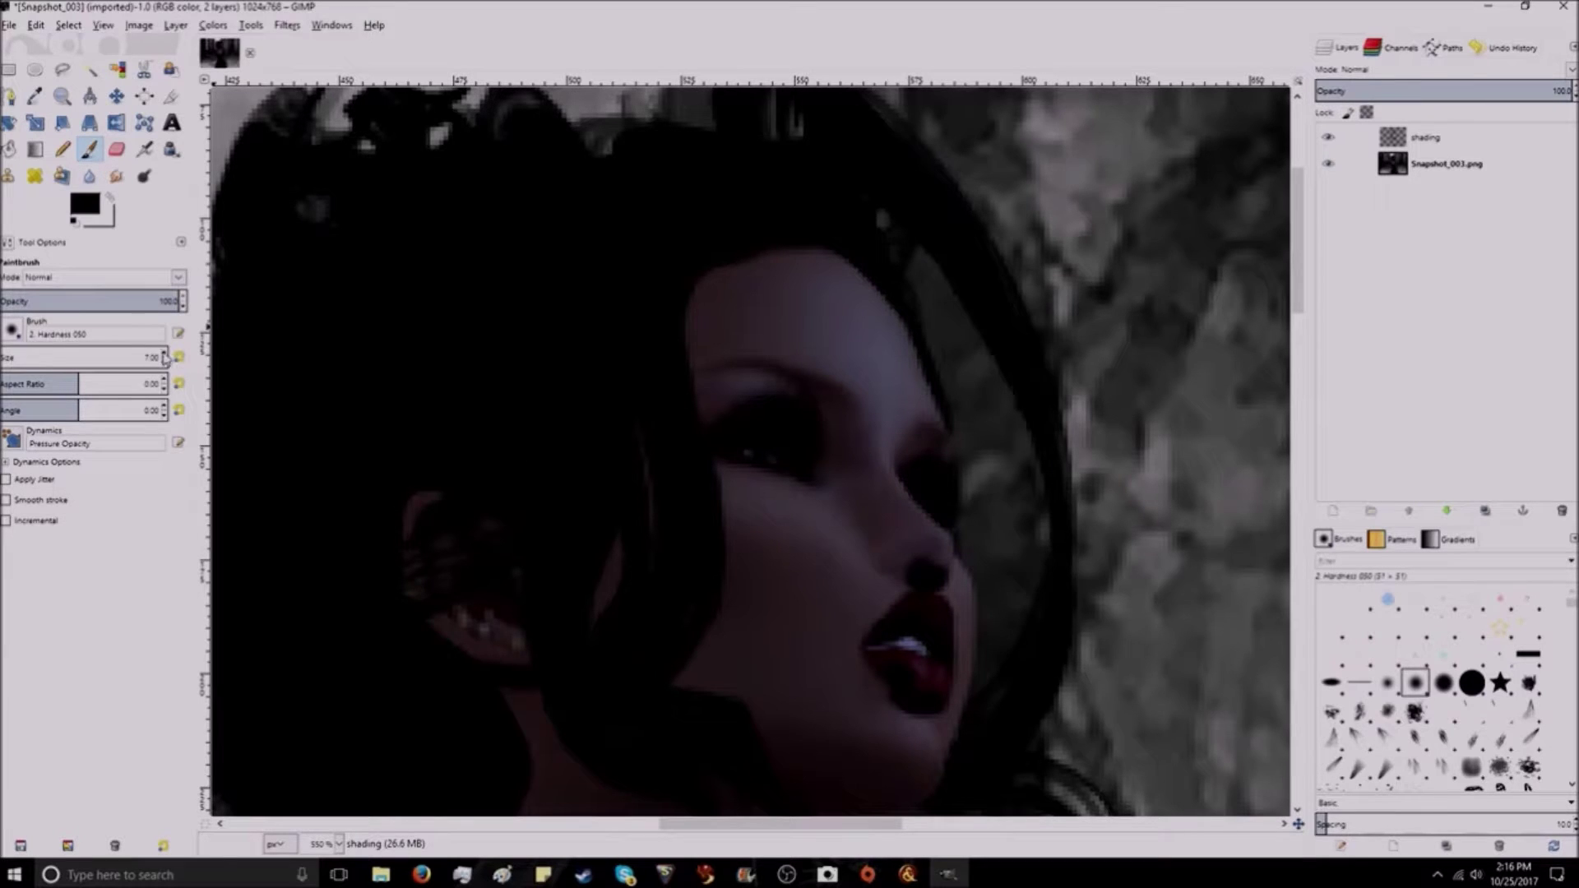
{"action": "scroll", "coordinate": [164, 358], "scroll_direction": "up", "scroll_amount": 5}
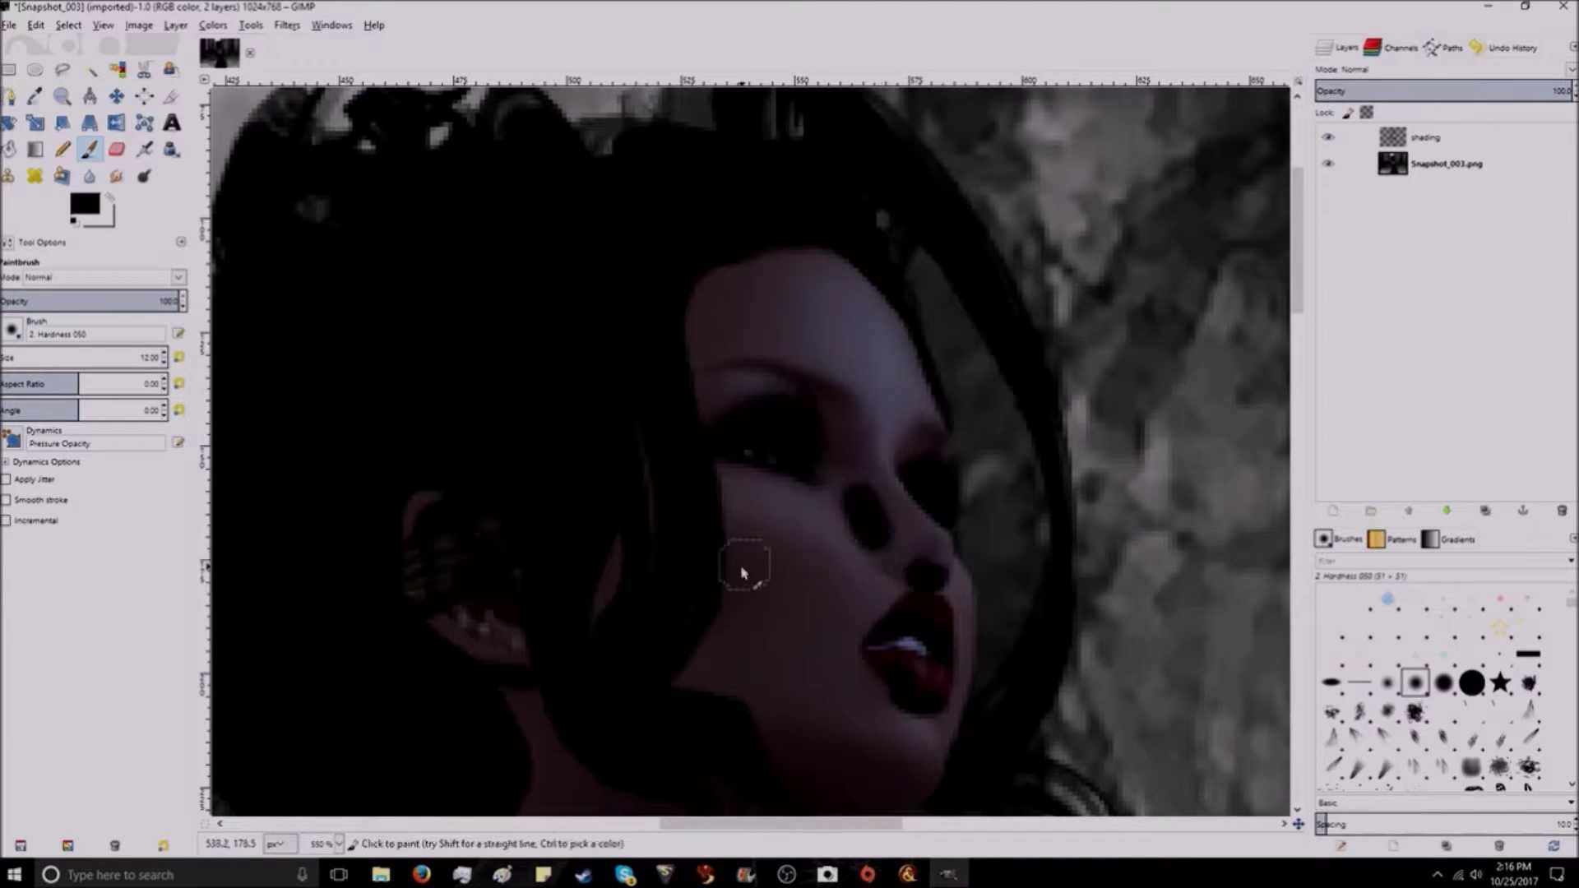
Step: Add a transparent 1024 × 768 px layer named highlighting above the shading layer
{"action": "scroll", "coordinate": [747, 581], "scroll_direction": "down", "scroll_amount": 1}
{"action": "right_click", "coordinate": [1324, 138]}
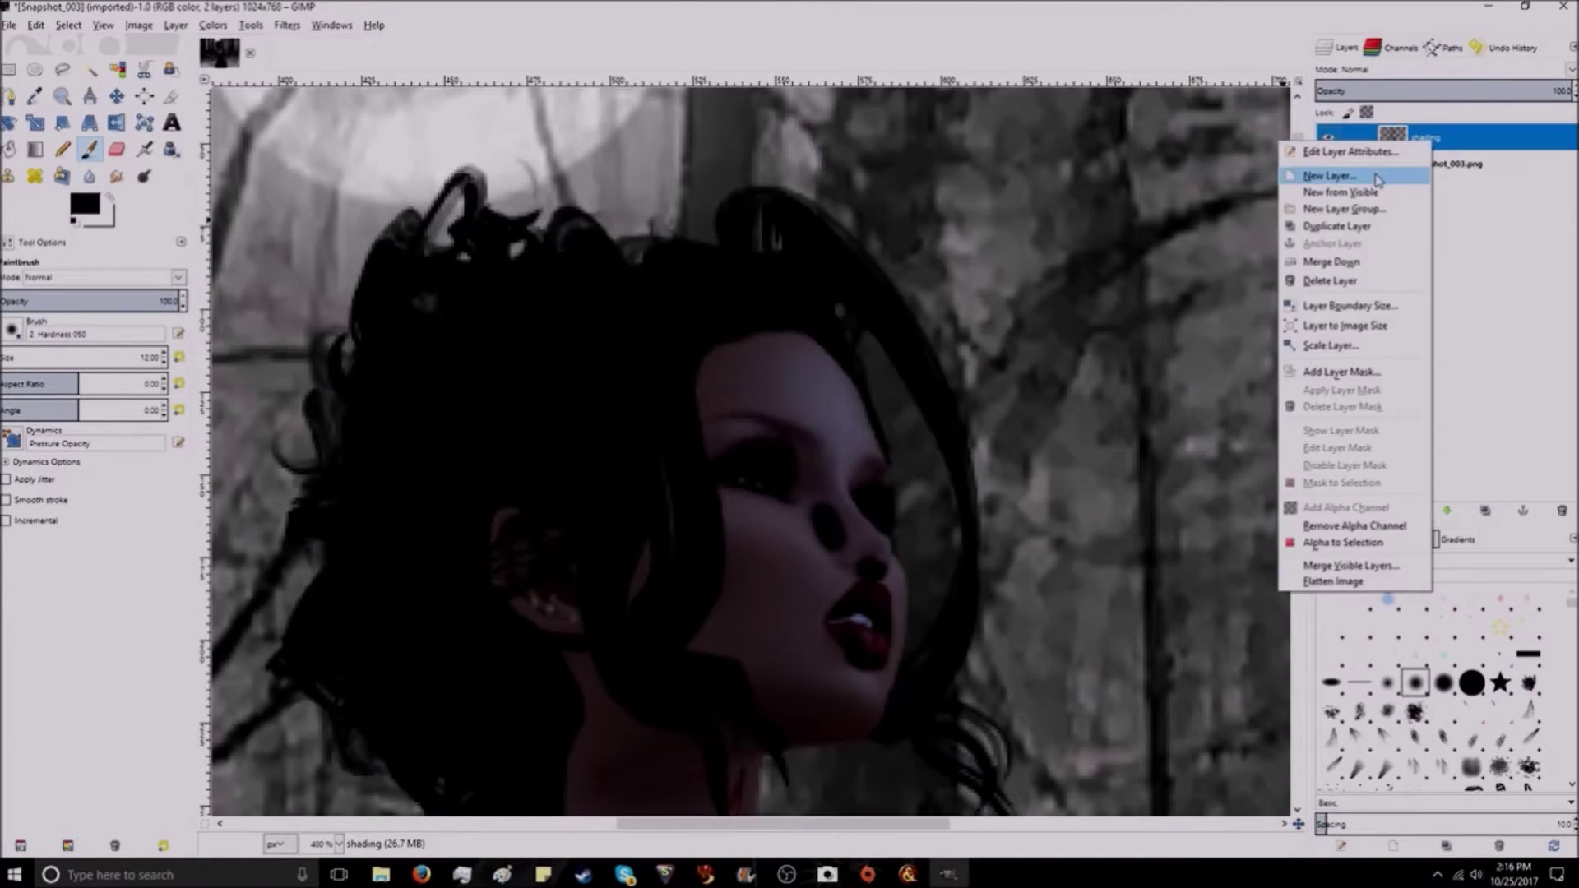
{"action": "left_click", "coordinate": [1378, 177]}
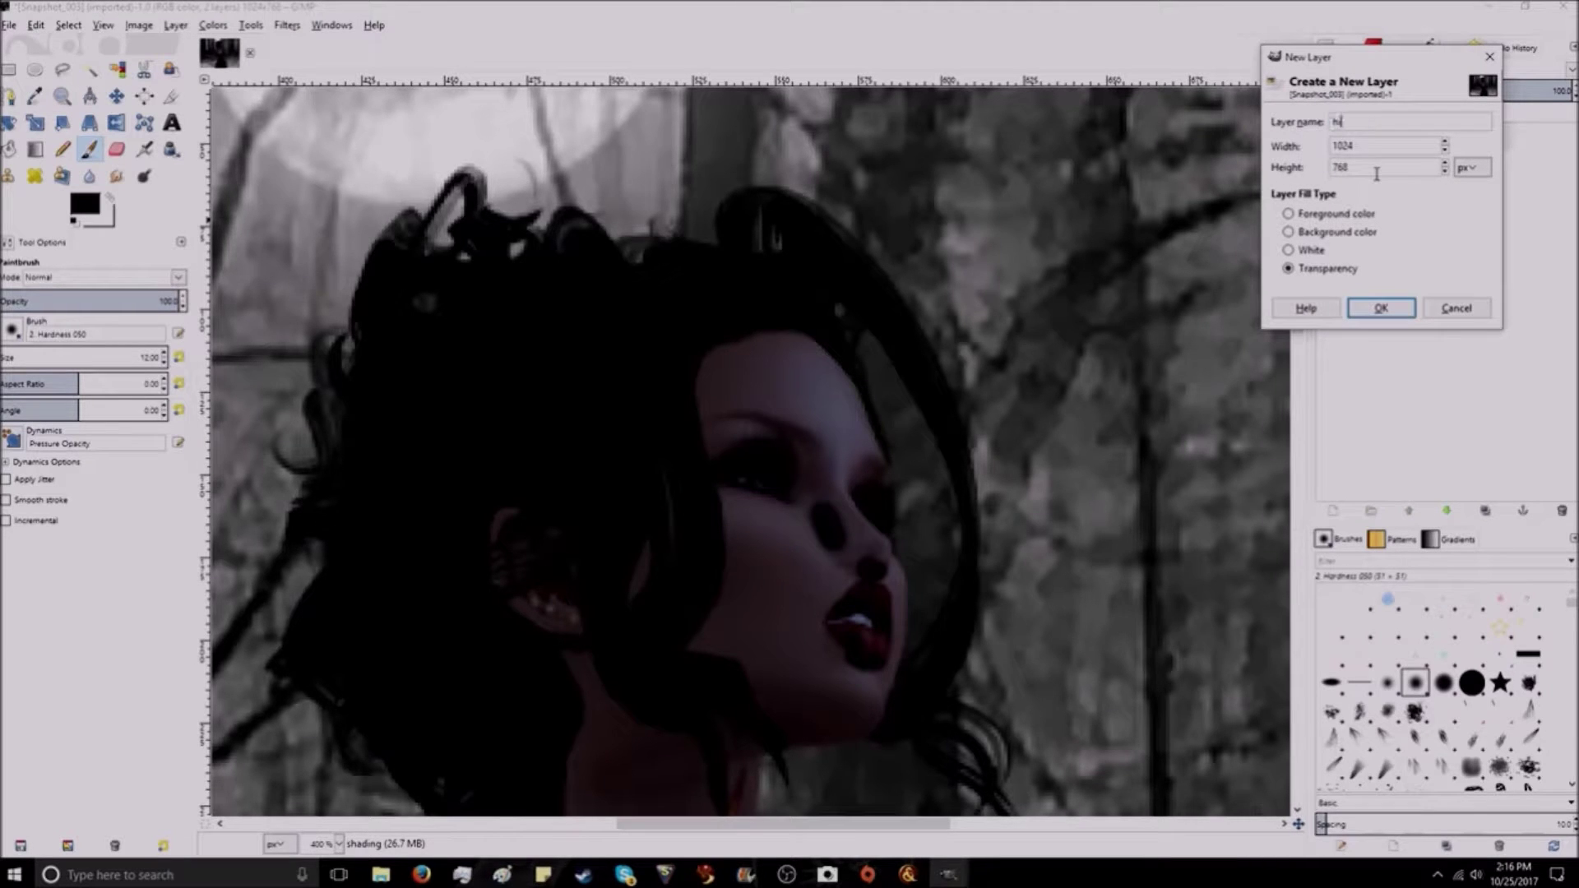
{"action": "key", "text": "Return"}
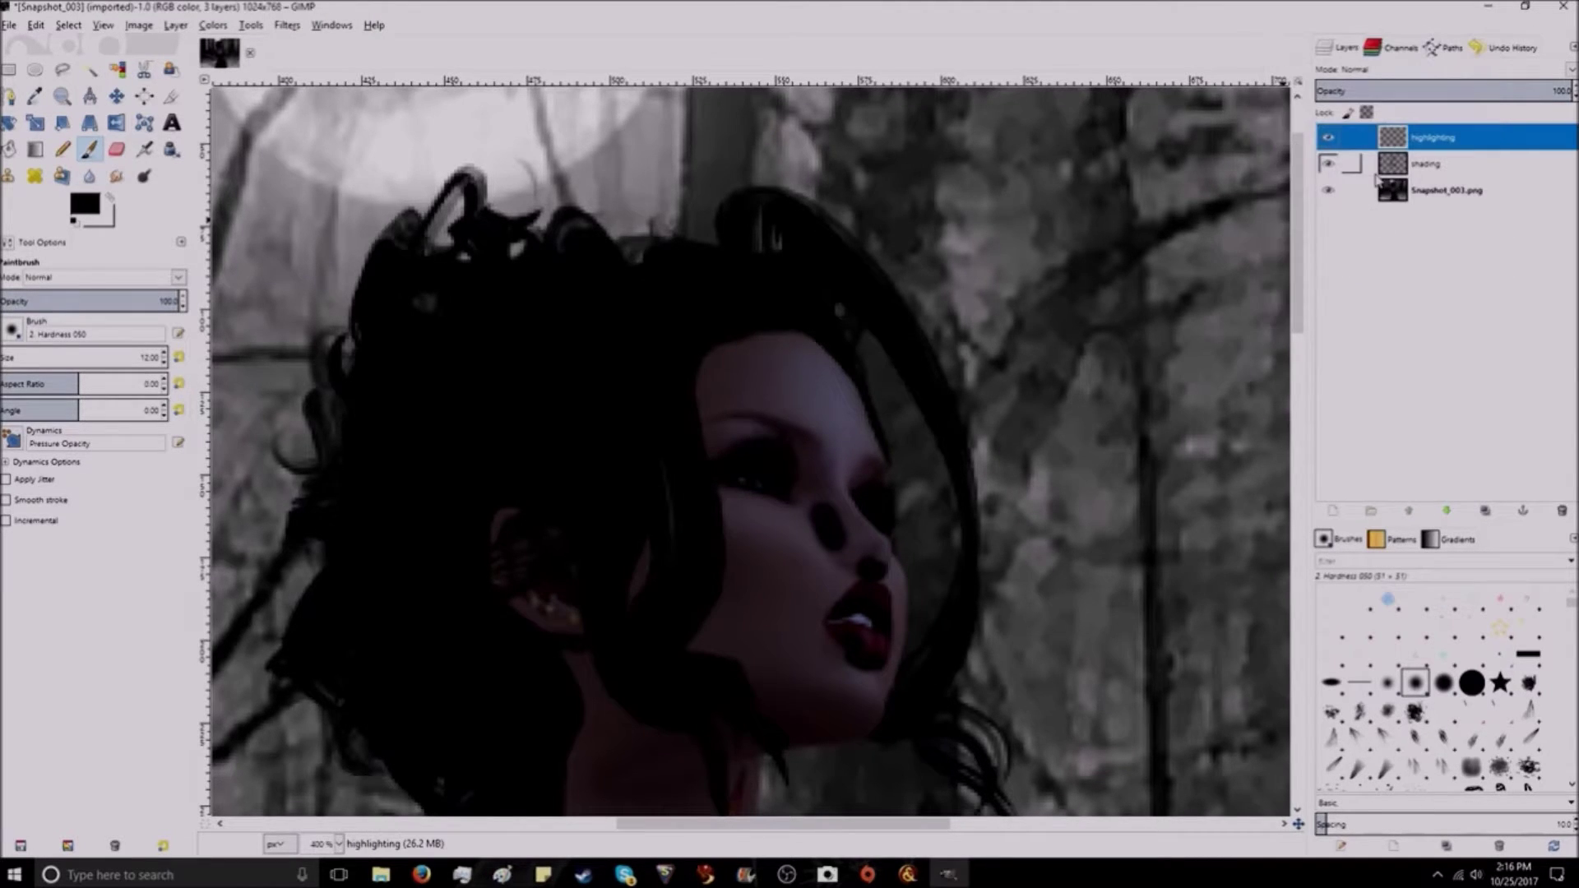
Step: Switch the paint colour to white and paint highlights down the nose bridge and over the whole forehead
{"action": "left_click", "coordinate": [111, 204]}
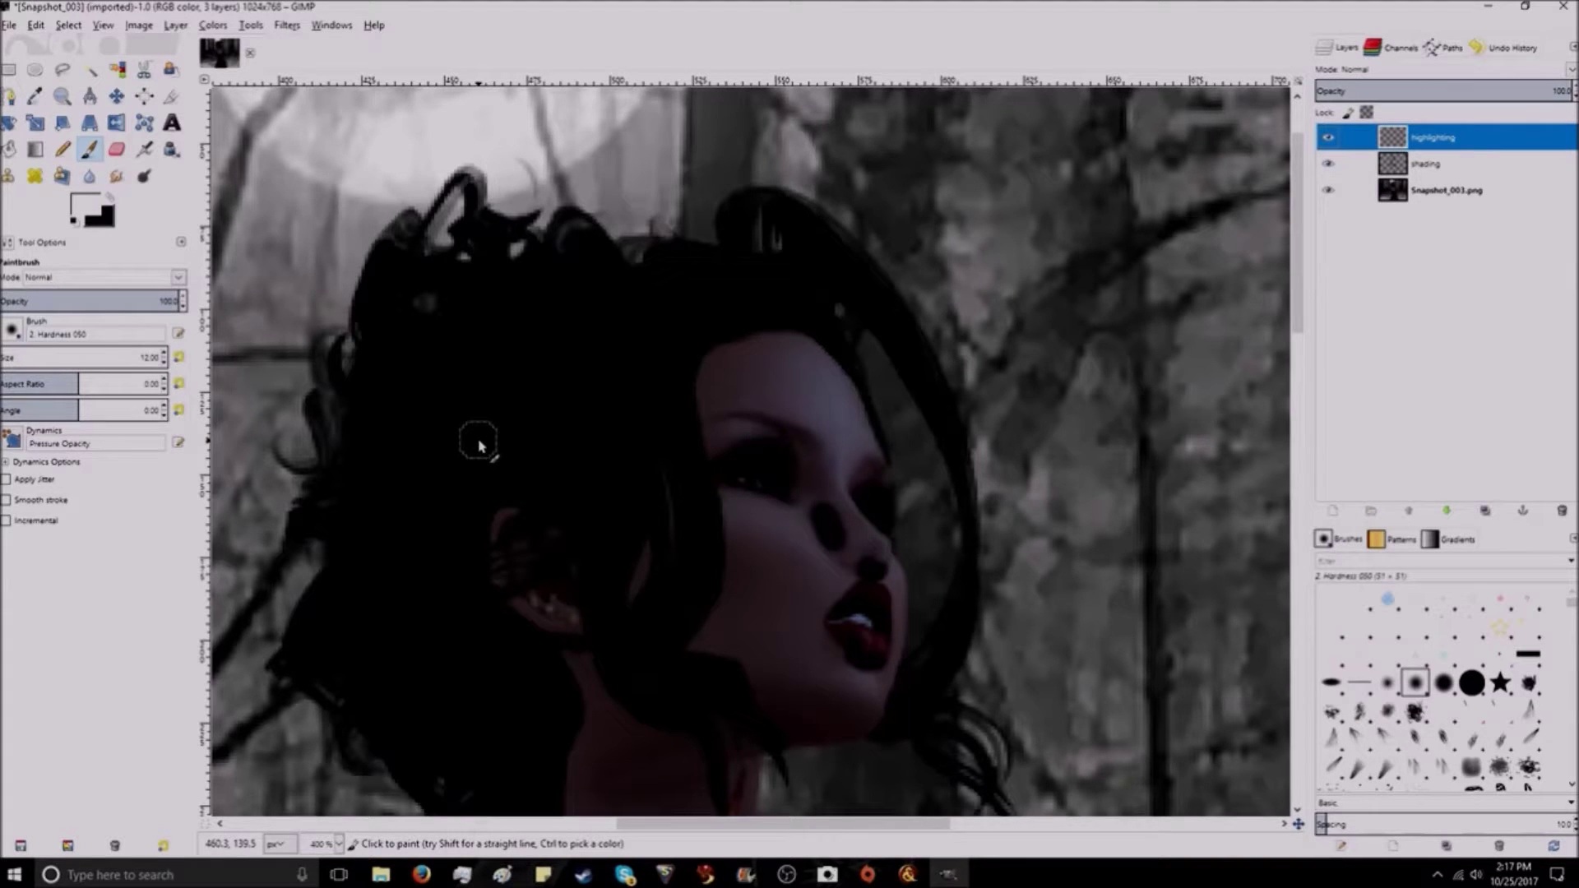
{"action": "scroll", "coordinate": [489, 447], "scroll_direction": "down", "scroll_amount": 10}
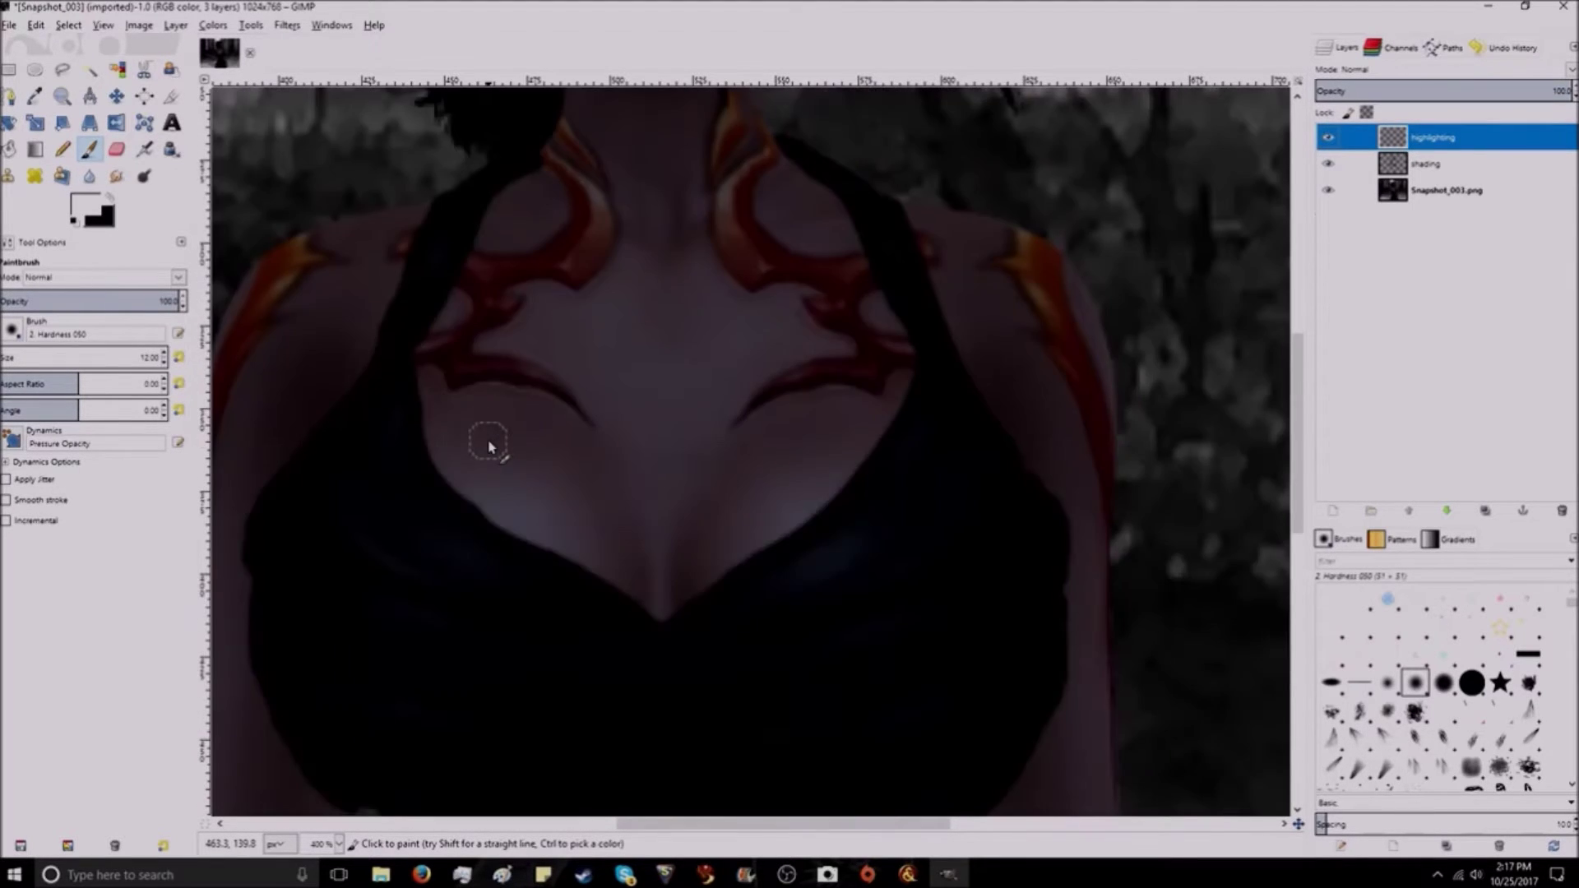
{"action": "scroll", "coordinate": [488, 446], "scroll_direction": "down", "scroll_amount": 2}
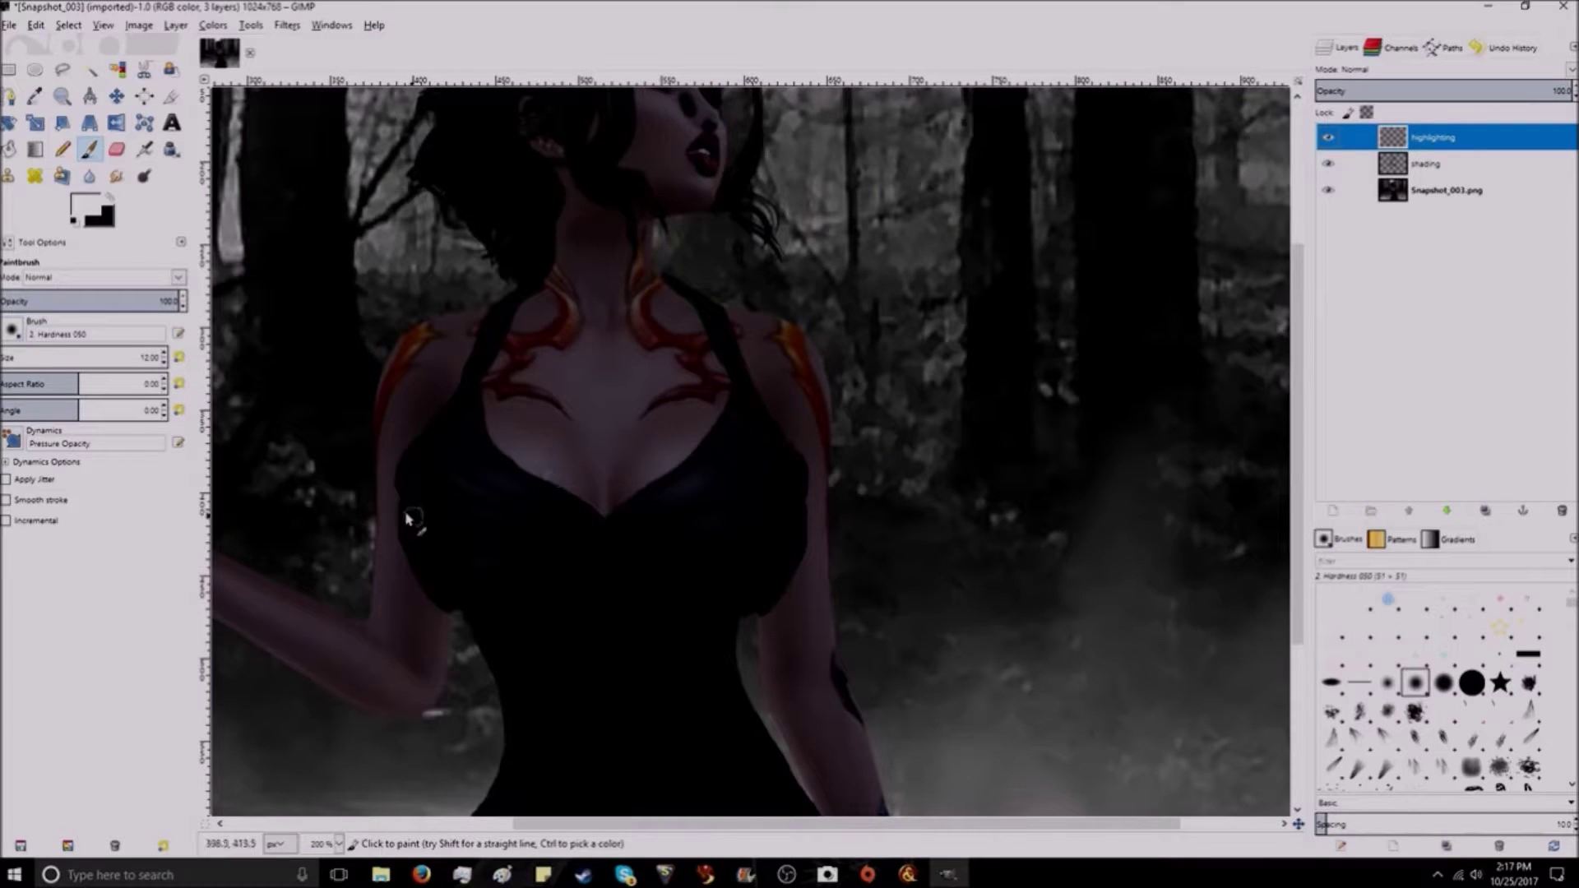
{"action": "scroll", "coordinate": [440, 488], "scroll_direction": "up", "scroll_amount": 3}
{"action": "scroll", "coordinate": [521, 423], "scroll_direction": "up", "scroll_amount": 2}
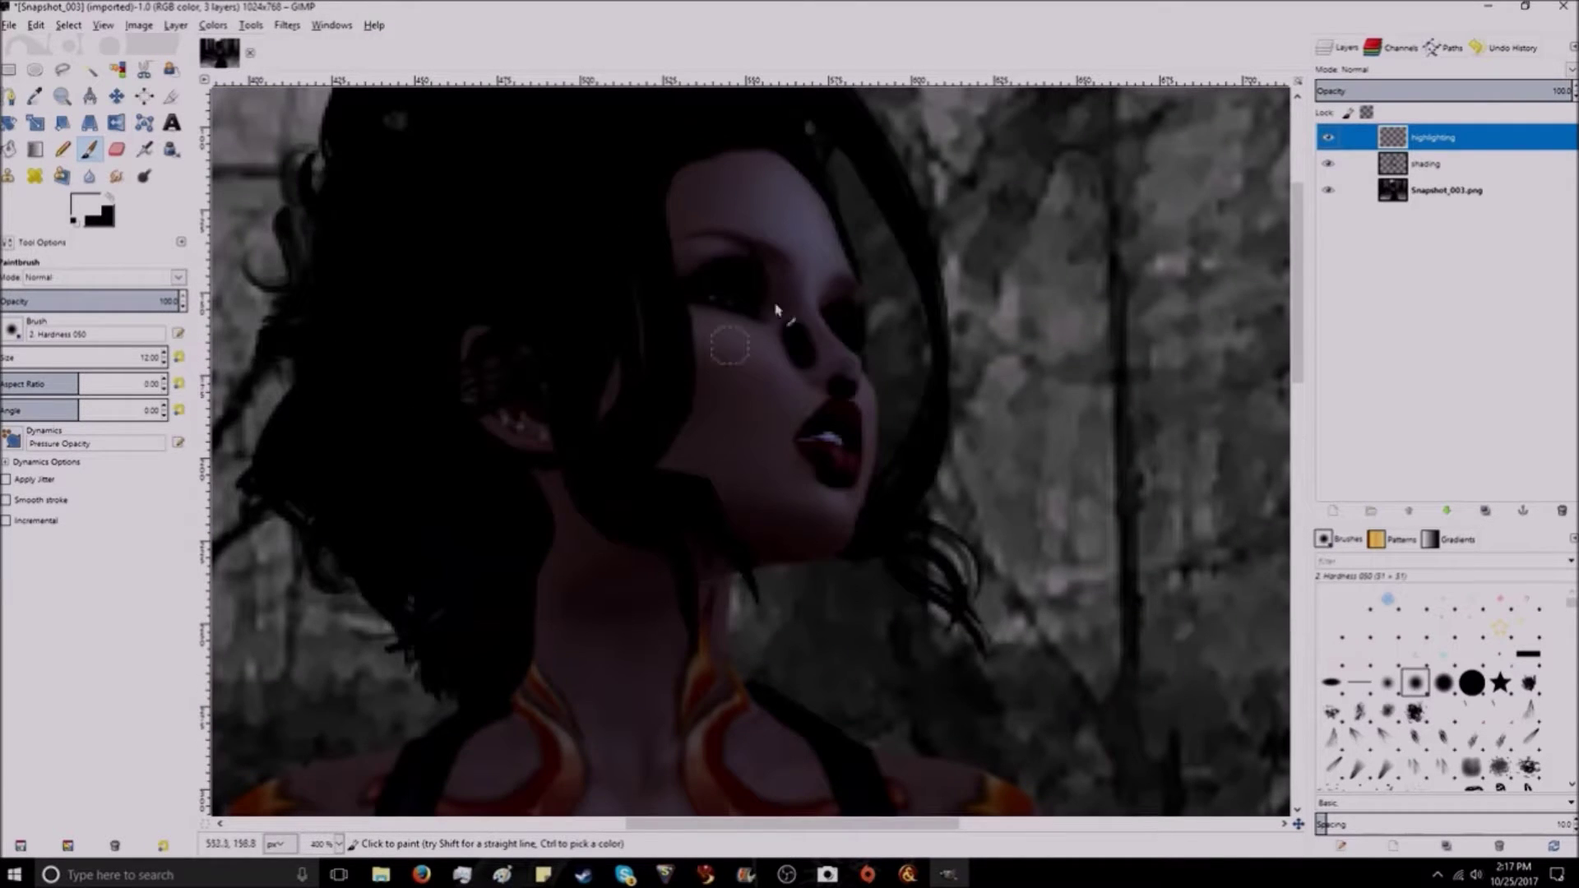
{"action": "left_click", "coordinate": [851, 362]}
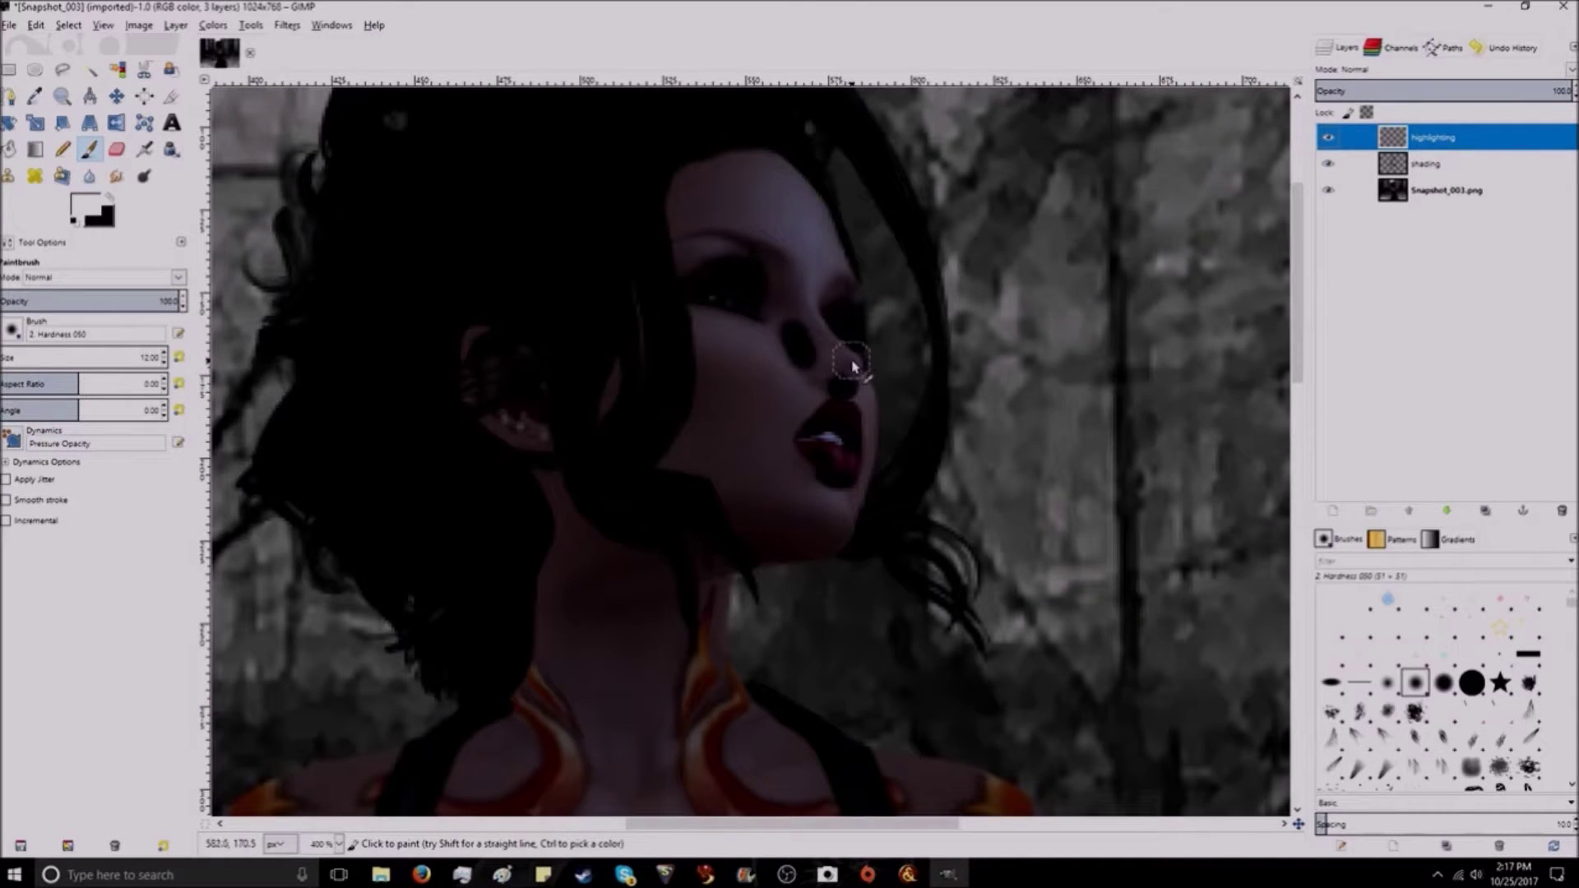
{"action": "left_click", "coordinate": [815, 275], "text": "shift"}
{"action": "mouse_move", "coordinate": [814, 265]}
{"action": "left_mouse_down"}
{"action": "mouse_move", "coordinate": [763, 228]}
{"action": "mouse_move", "coordinate": [689, 227]}
{"action": "mouse_move", "coordinate": [677, 215]}
{"action": "mouse_move", "coordinate": [706, 162]}
{"action": "mouse_move", "coordinate": [767, 163]}
{"action": "mouse_move", "coordinate": [833, 249]}
{"action": "mouse_move", "coordinate": [742, 189]}
{"action": "mouse_move", "coordinate": [703, 210]}
{"action": "mouse_move", "coordinate": [770, 207]}
{"action": "mouse_move", "coordinate": [777, 192]}
{"action": "mouse_move", "coordinate": [709, 184]}
{"action": "left_mouse_up"}
{"action": "left_click", "coordinate": [697, 221], "text": "shift"}
Step: Paint white highlights on the cheekbone under the eye, beside the nostril, above the upper lip, and from the chin along the jaw
{"action": "left_click_drag", "start_coordinate": [701, 339], "coordinate": [773, 366]}
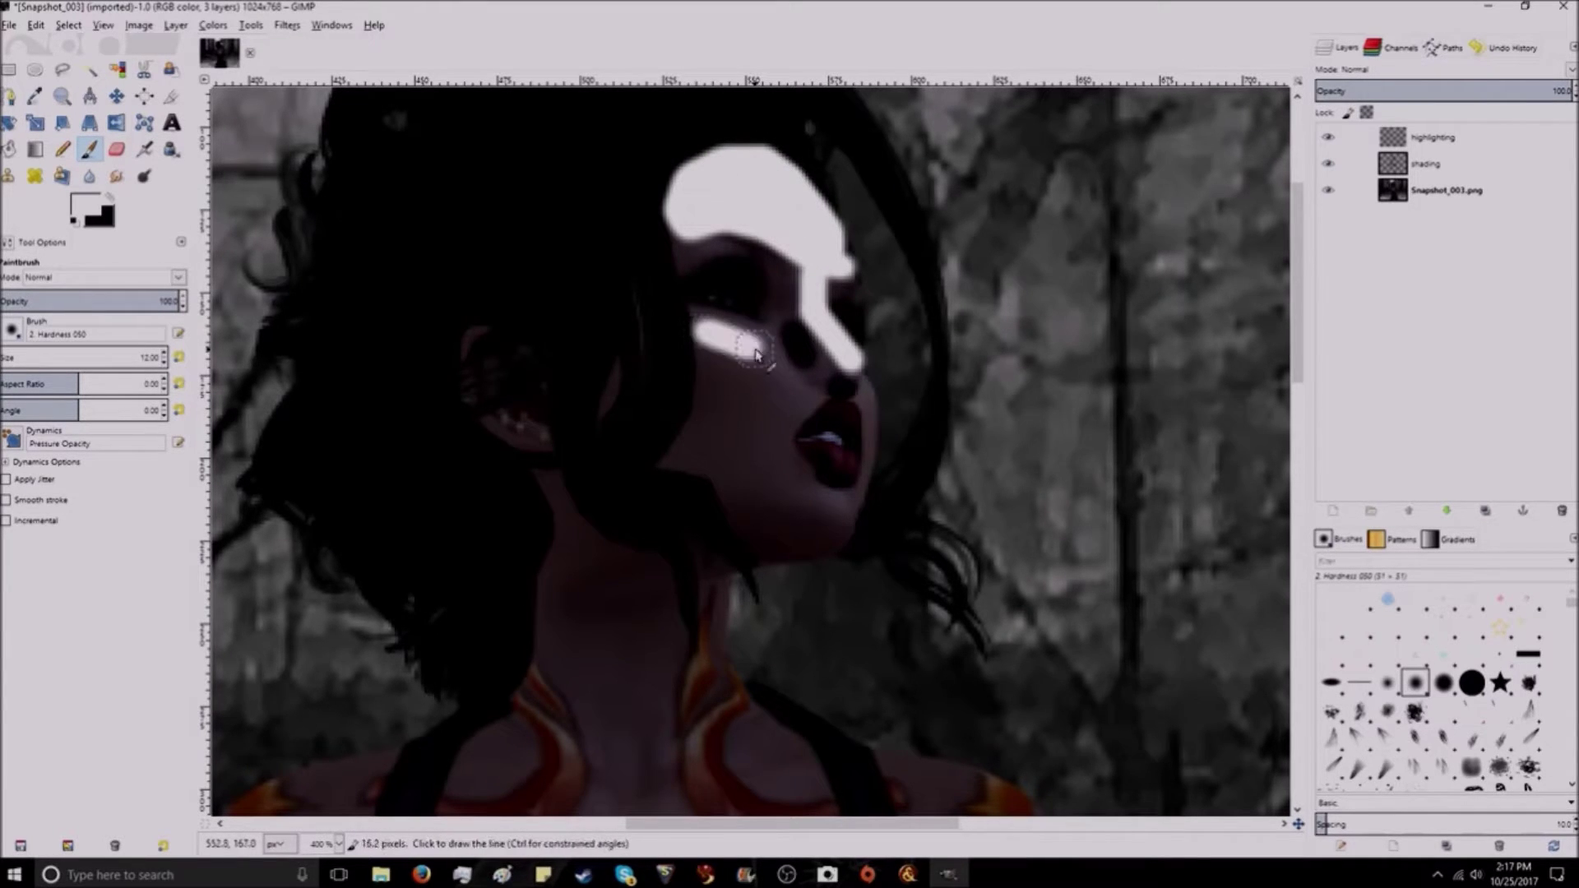
{"action": "left_click_drag", "start_coordinate": [839, 514], "coordinate": [816, 500]}
{"action": "mouse_move", "coordinate": [861, 393]}
{"action": "left_mouse_down"}
{"action": "mouse_move", "coordinate": [775, 406]}
{"action": "mouse_move", "coordinate": [820, 370]}
{"action": "mouse_move", "coordinate": [802, 337]}
{"action": "left_mouse_up"}
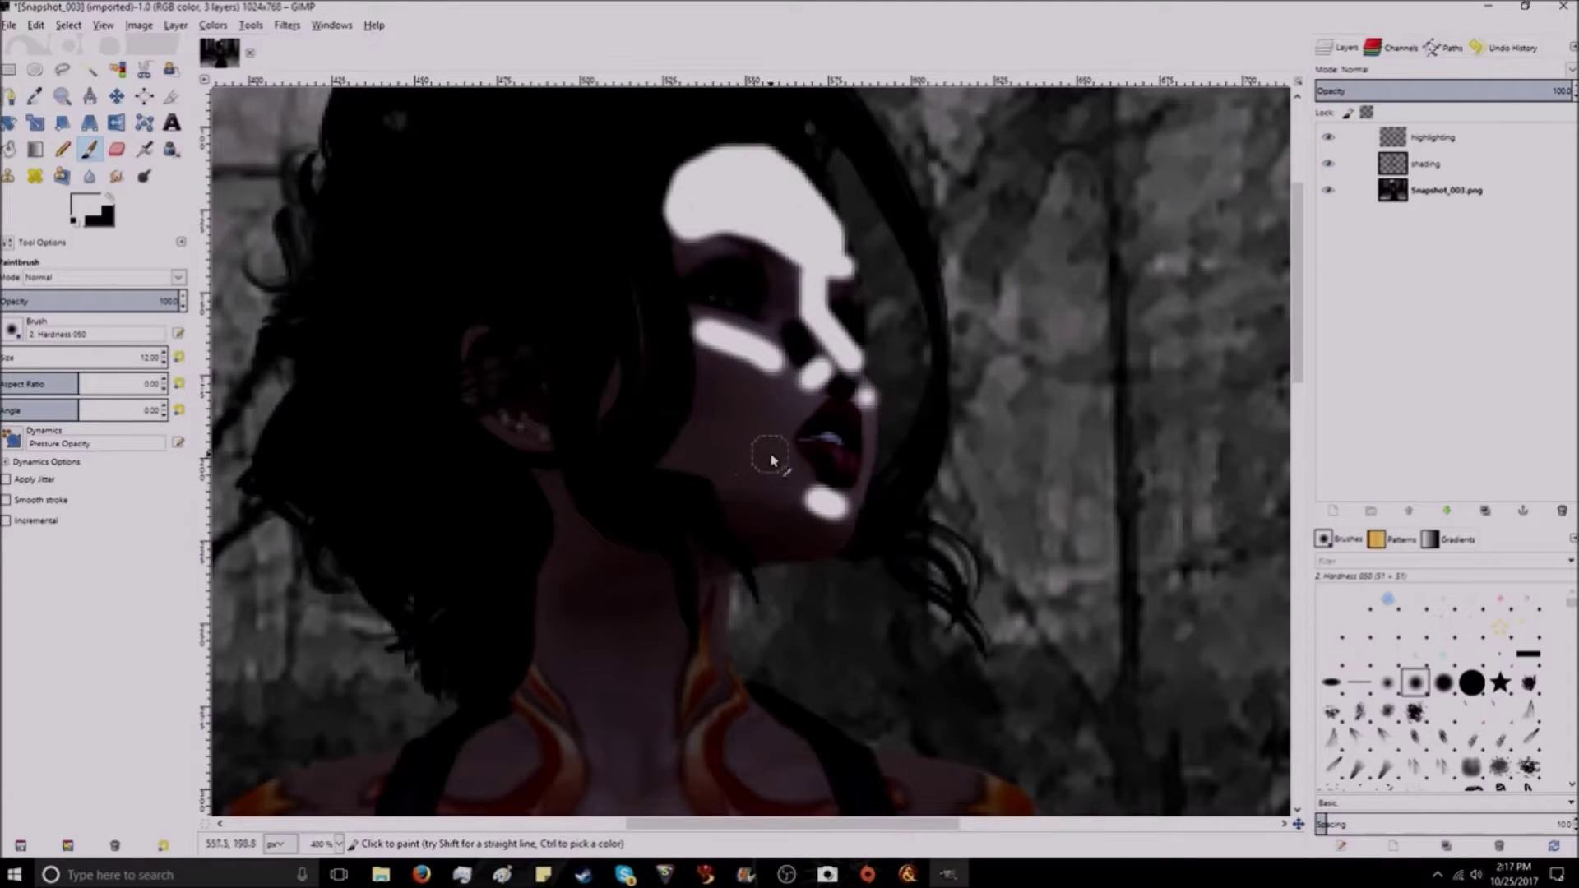
{"action": "left_click_drag", "start_coordinate": [814, 499], "coordinate": [670, 458]}
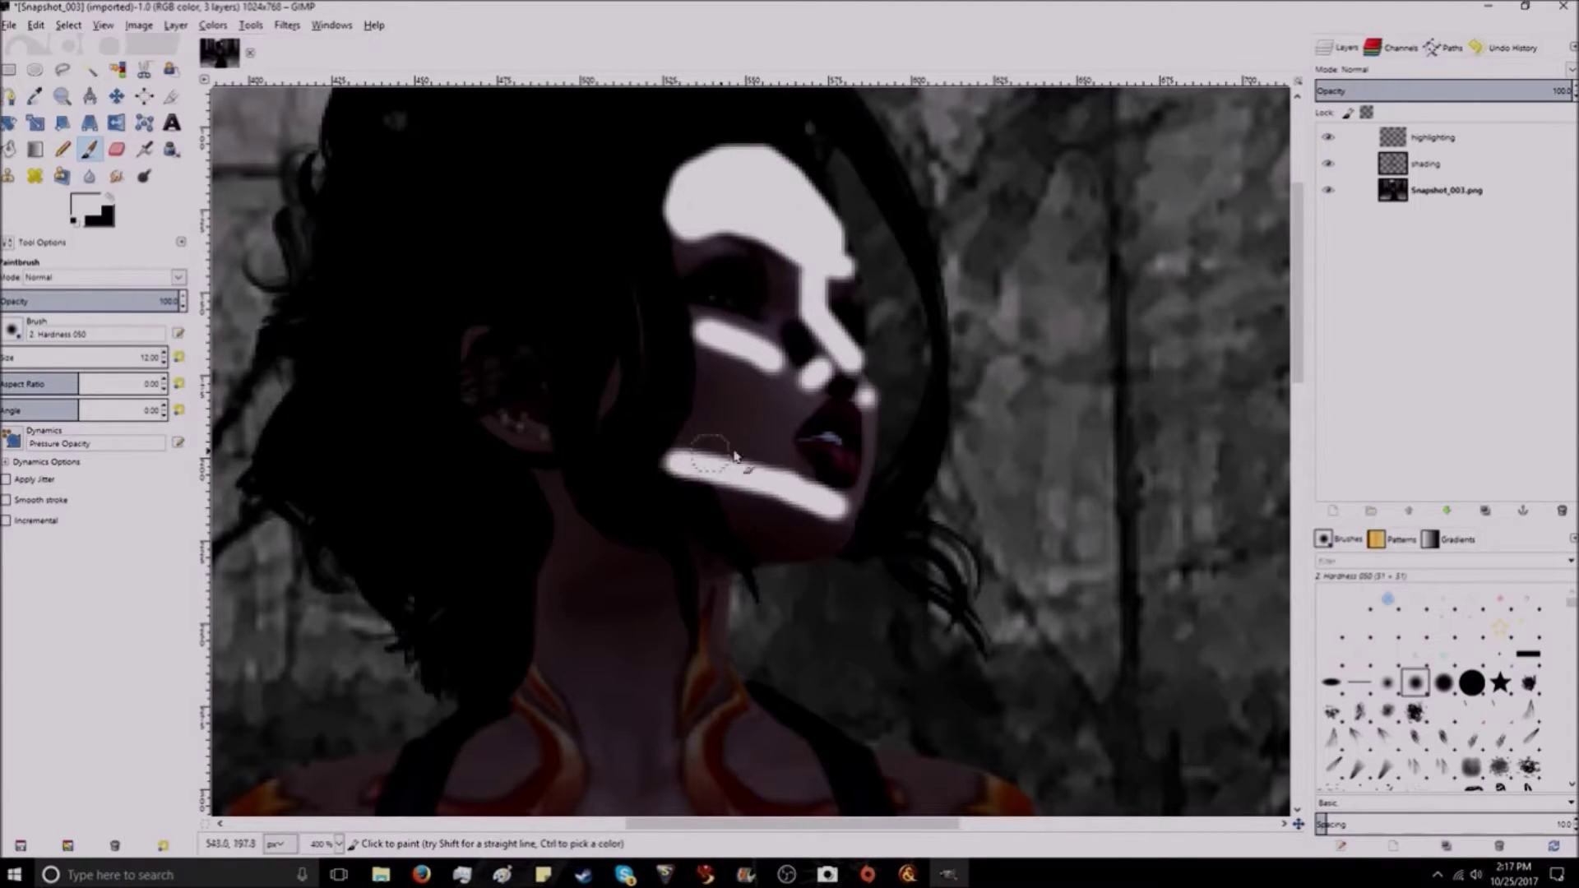
Step: Outline a large white highlight area on the hair above the ear and fill it in
{"action": "scroll", "coordinate": [568, 577], "scroll_direction": "up", "scroll_amount": 1}
{"action": "left_click", "coordinate": [591, 315]}
{"action": "left_click", "coordinate": [490, 349], "text": "shift"}
{"action": "left_click", "coordinate": [455, 396], "text": "shift"}
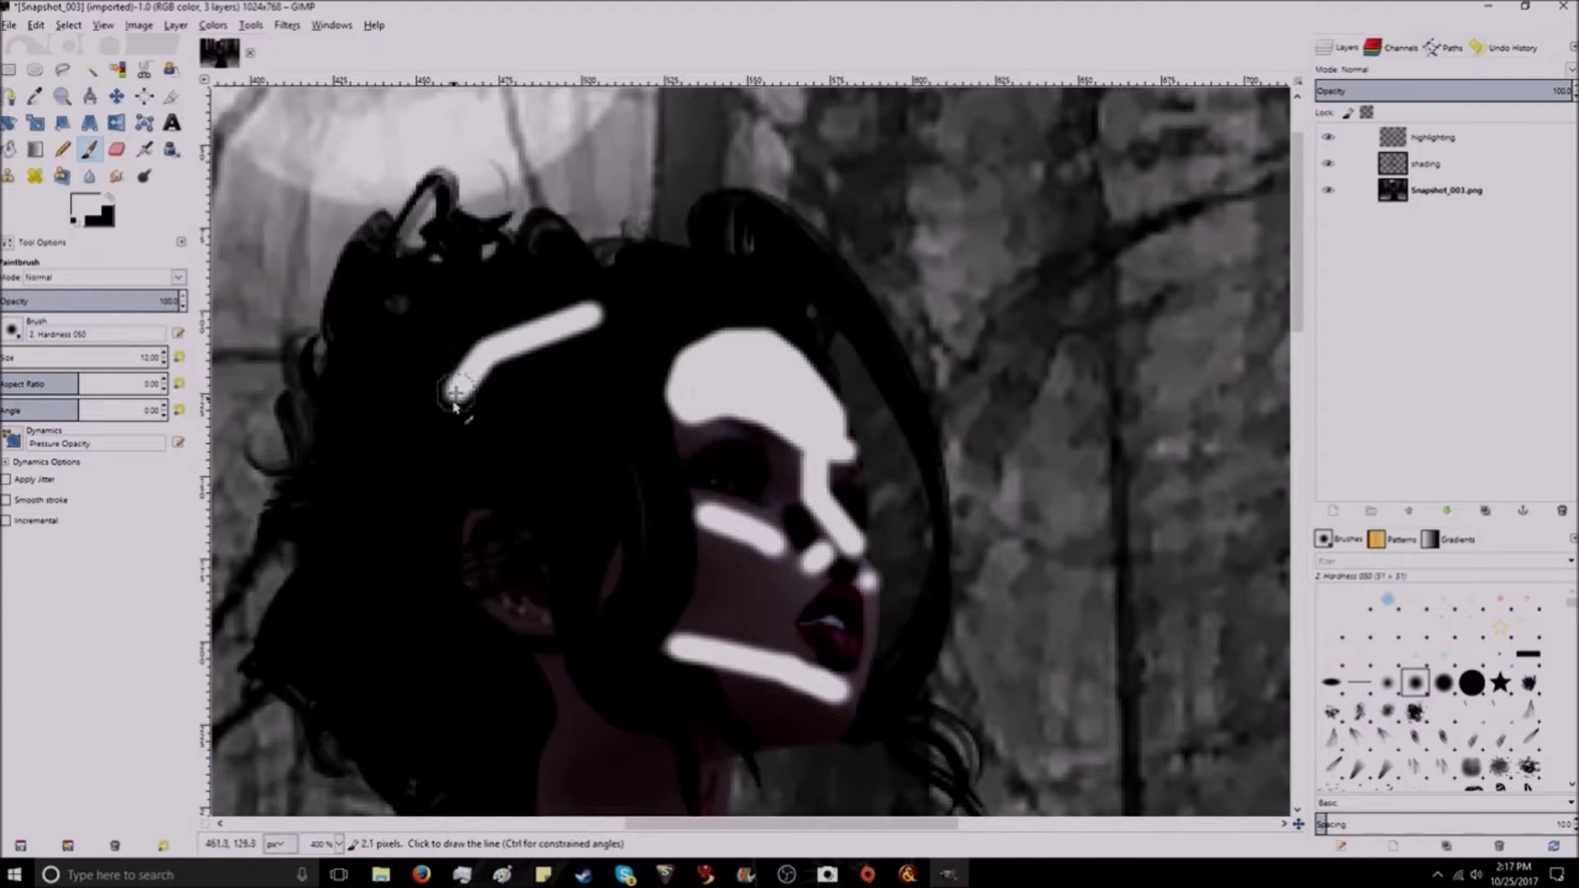
{"action": "left_click", "coordinate": [442, 465], "text": "shift"}
{"action": "left_click", "coordinate": [449, 574], "text": "shift"}
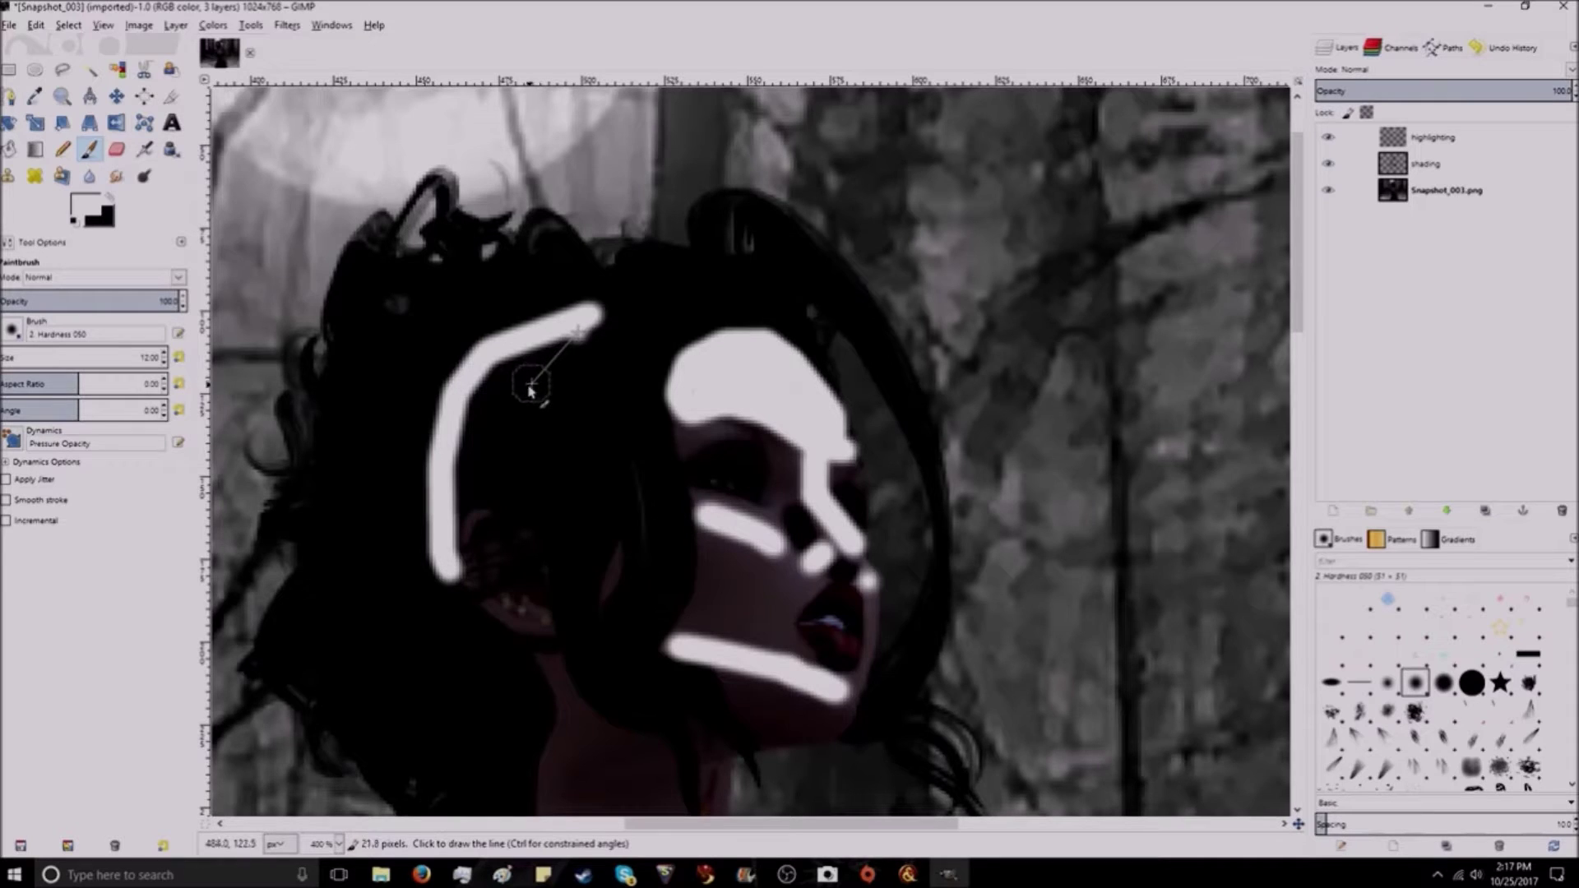
{"action": "left_click", "coordinate": [578, 332]}
{"action": "left_click", "coordinate": [529, 459], "text": "shift"}
{"action": "left_click", "coordinate": [531, 504], "text": "shift"}
{"action": "left_click", "coordinate": [464, 495], "text": "shift"}
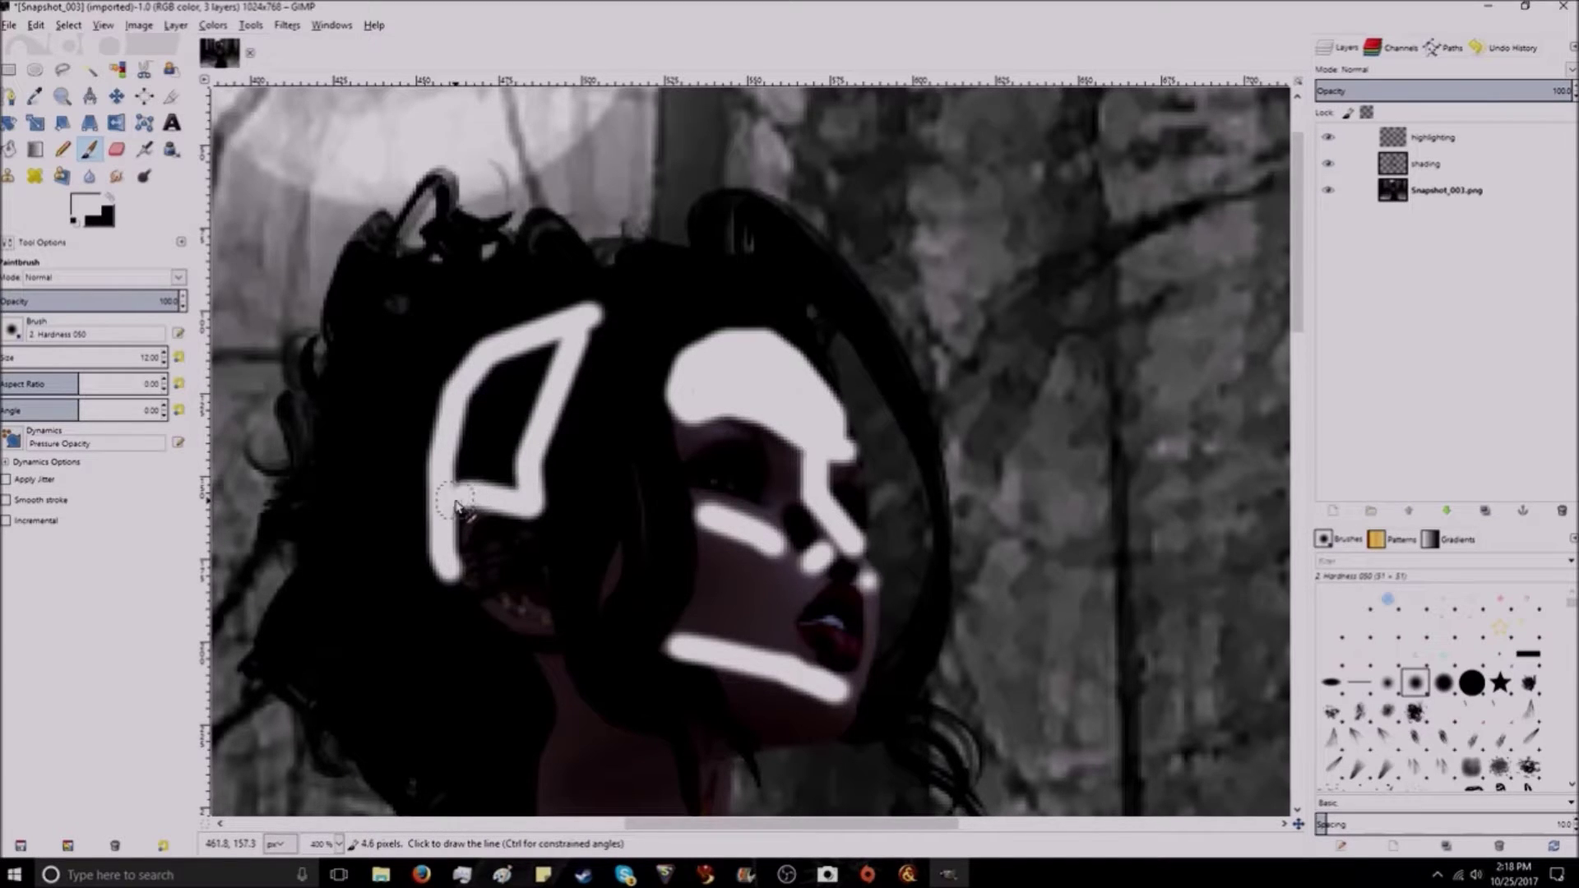
{"action": "mouse_move", "coordinate": [551, 352]}
{"action": "left_mouse_down"}
{"action": "mouse_move", "coordinate": [464, 433]}
{"action": "mouse_move", "coordinate": [453, 420]}
{"action": "mouse_move", "coordinate": [536, 370]}
{"action": "mouse_move", "coordinate": [485, 381]}
{"action": "mouse_move", "coordinate": [464, 476]}
{"action": "mouse_move", "coordinate": [522, 373]}
{"action": "mouse_move", "coordinate": [538, 399]}
{"action": "mouse_move", "coordinate": [510, 488]}
{"action": "mouse_move", "coordinate": [507, 395]}
{"action": "mouse_move", "coordinate": [480, 477]}
{"action": "left_mouse_up"}
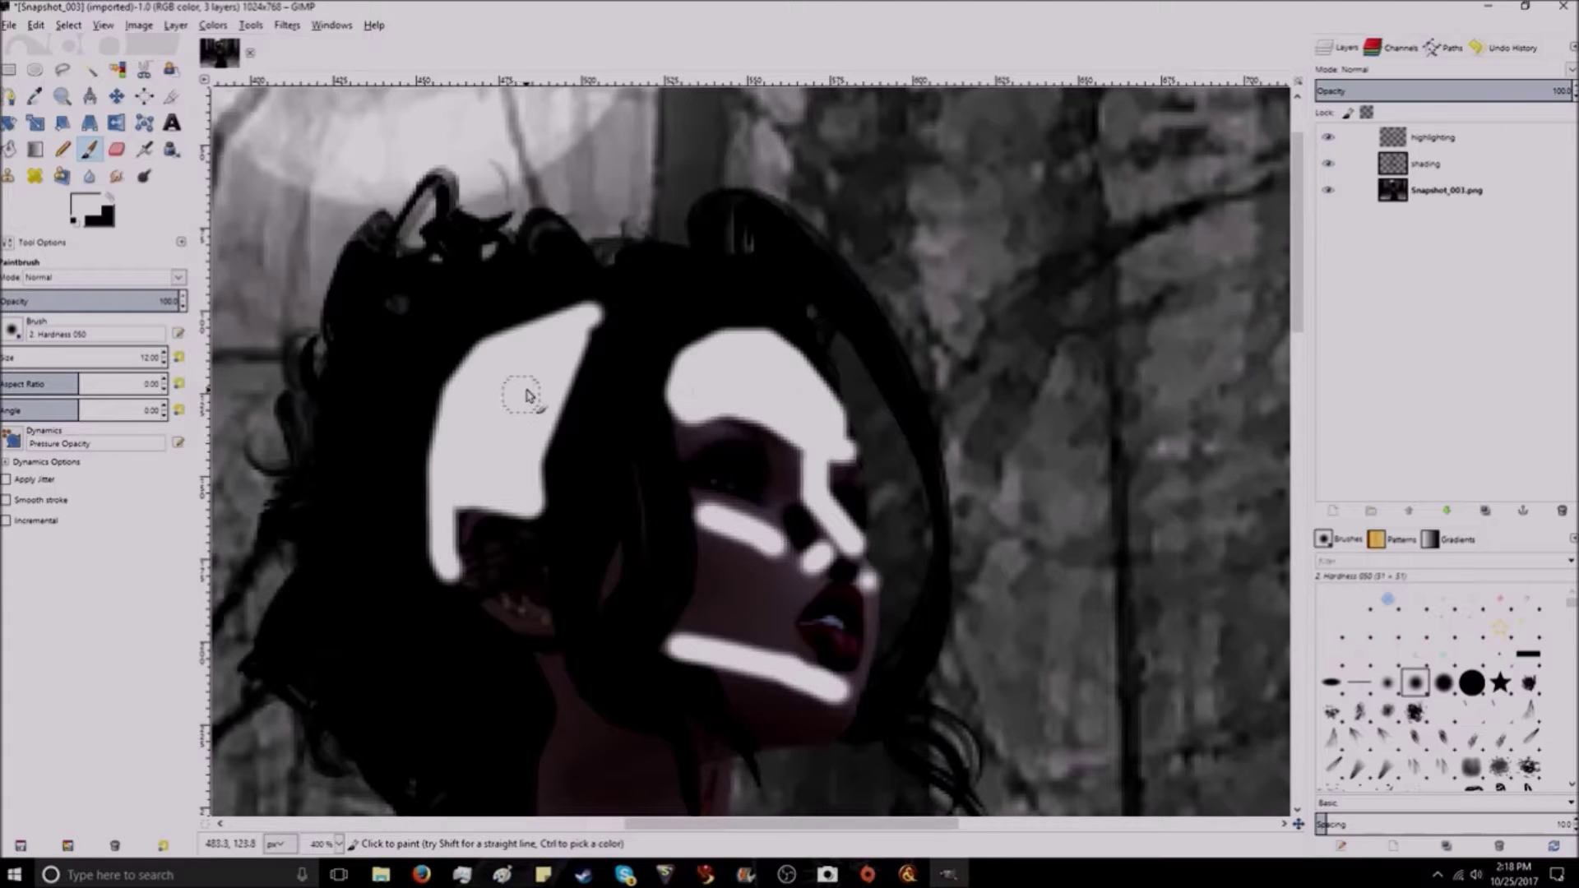
Step: Move the shading layer above the highlighting layer
{"action": "left_click_drag", "start_coordinate": [1432, 168], "coordinate": [1435, 136]}
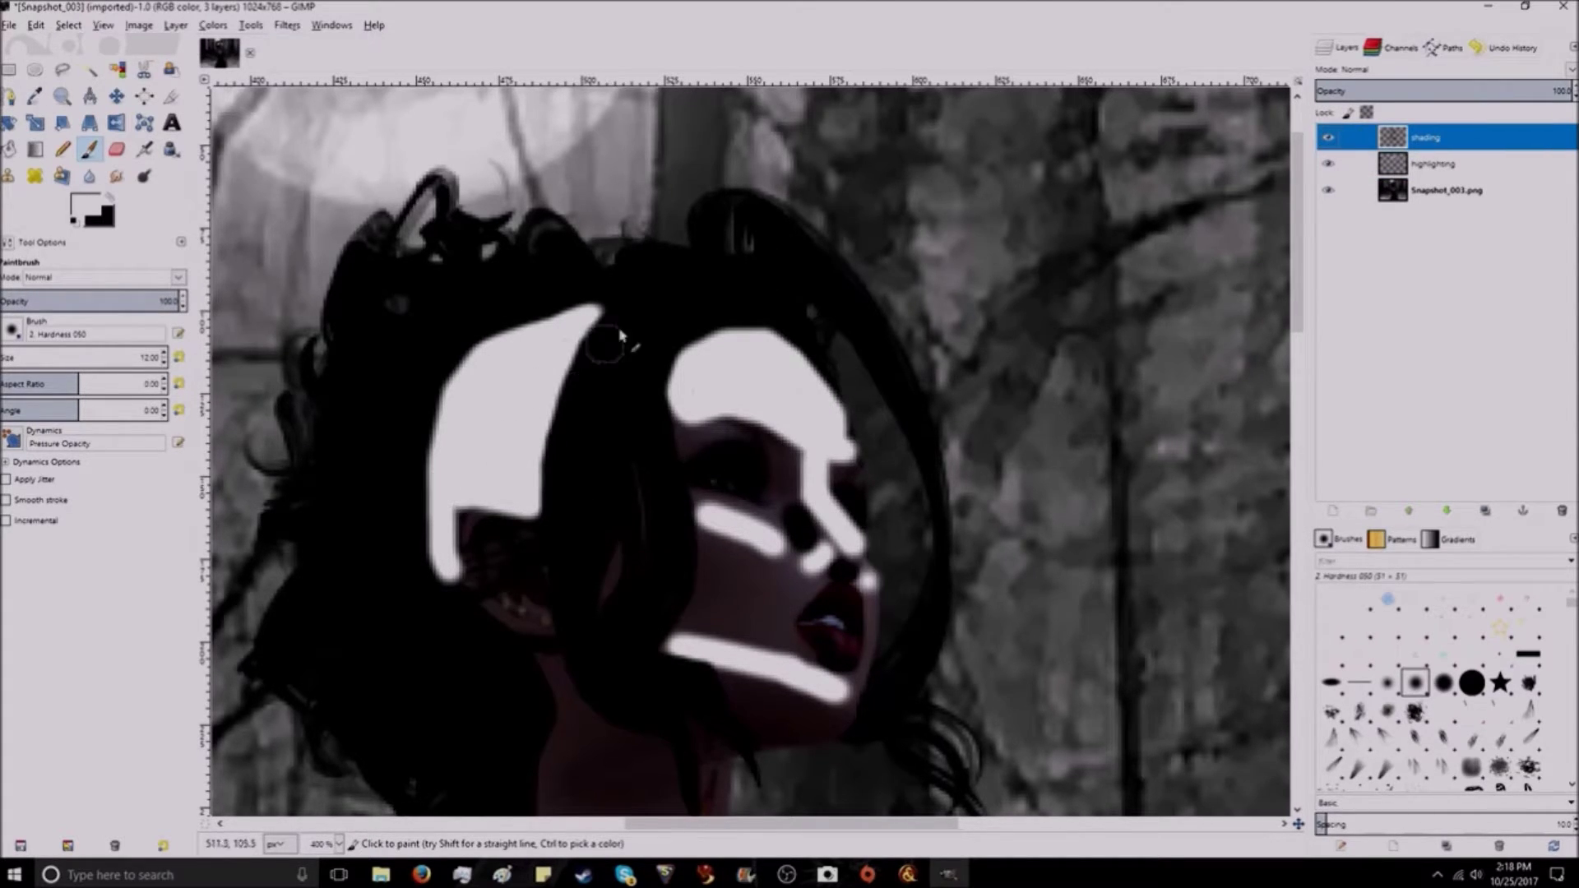
{"action": "mouse_move", "coordinate": [658, 286]}
{"action": "left_mouse_down"}
{"action": "mouse_move", "coordinate": [720, 301]}
{"action": "mouse_move", "coordinate": [612, 279]}
{"action": "mouse_move", "coordinate": [542, 297]}
{"action": "left_mouse_up"}
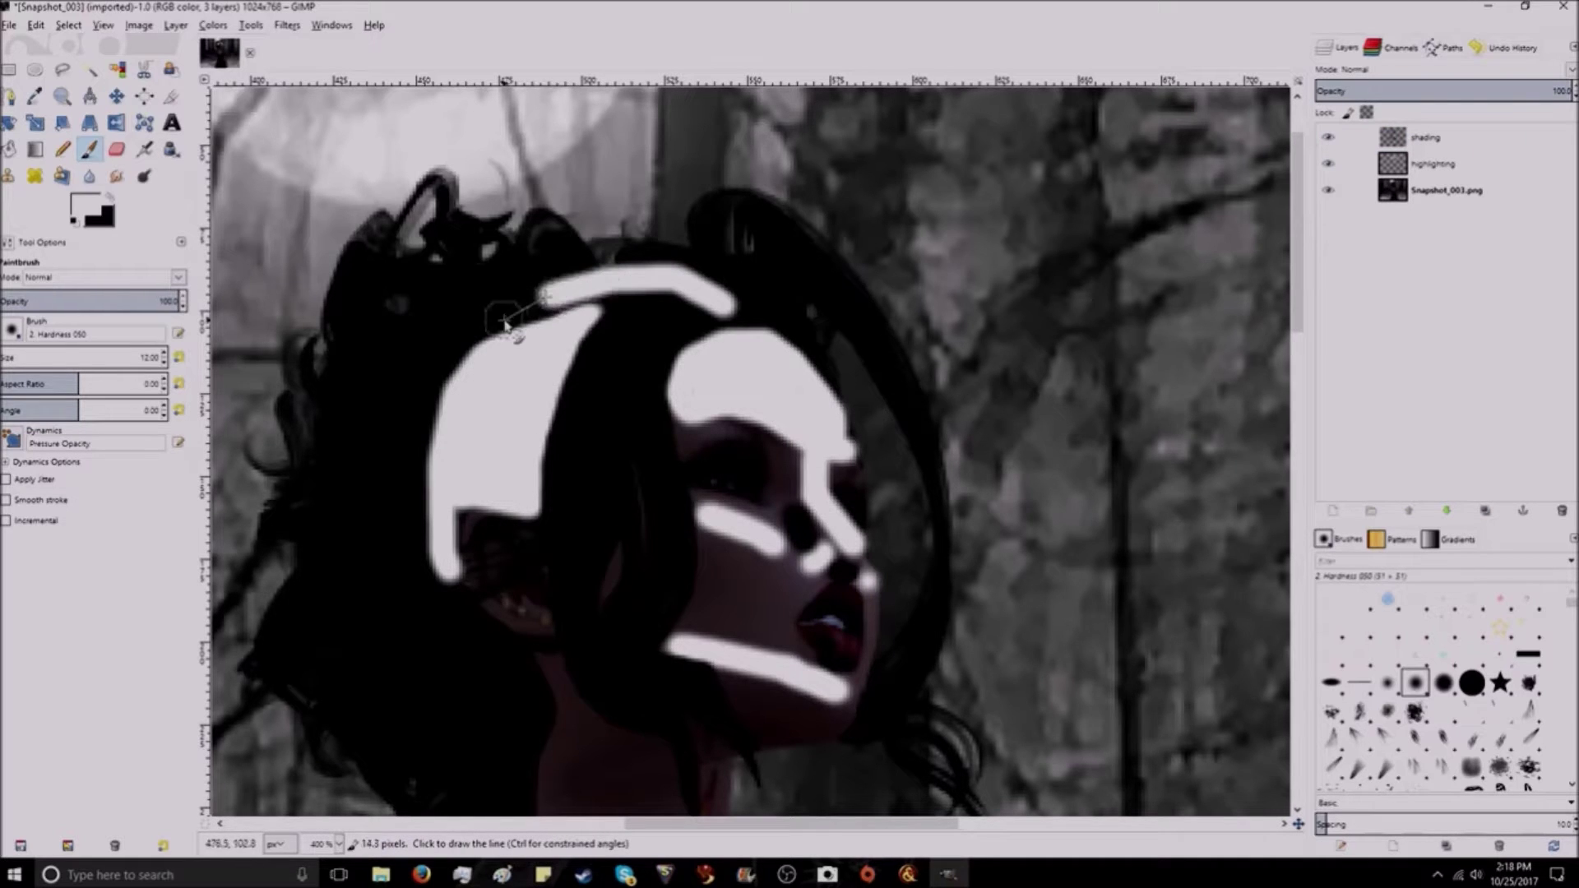
{"action": "left_click", "coordinate": [447, 349]}
{"action": "left_click", "coordinate": [497, 302], "text": "shift"}
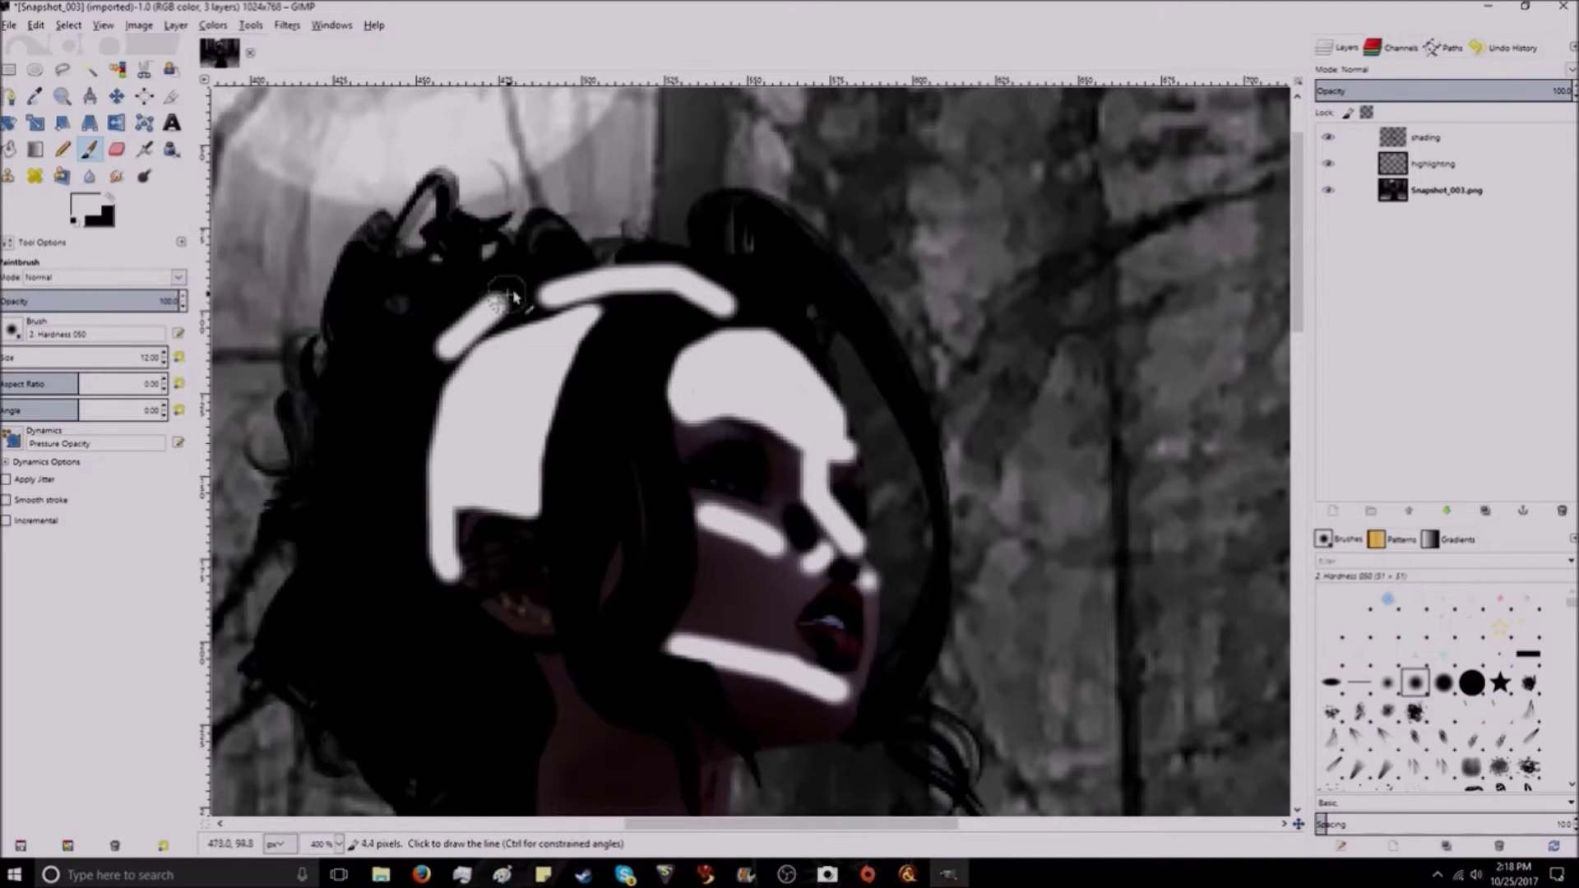
{"action": "left_click", "coordinate": [577, 259], "text": "shift"}
{"action": "mouse_move", "coordinate": [431, 439]}
{"action": "left_mouse_down"}
{"action": "mouse_move", "coordinate": [404, 488]}
{"action": "mouse_move", "coordinate": [343, 523]}
{"action": "left_mouse_up"}
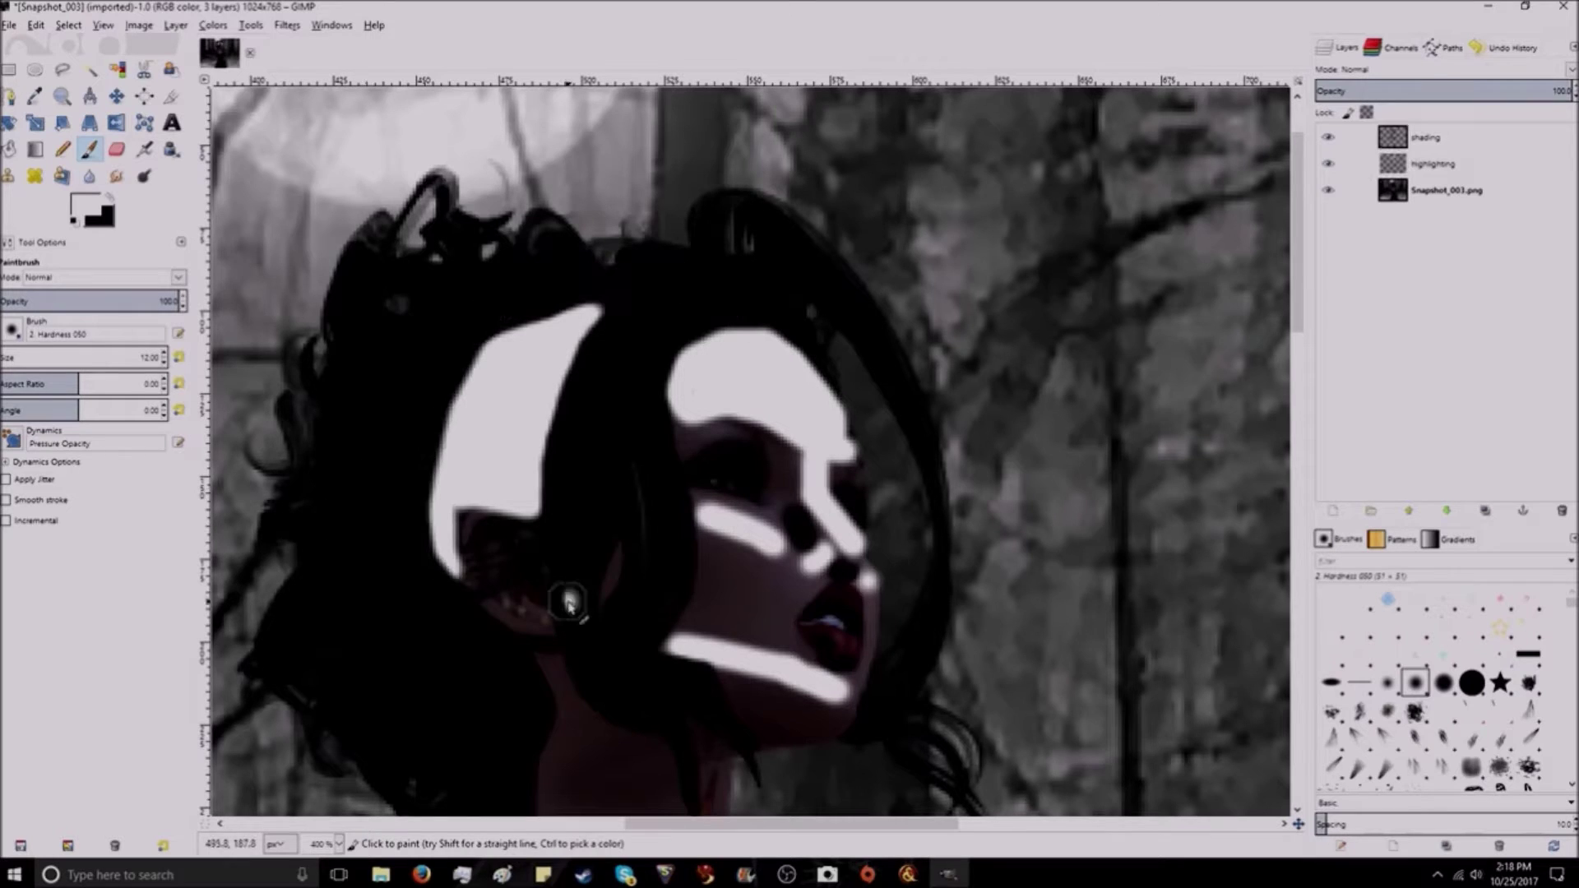
Step: Paint white highlights along the strand in front of the ear, the crown and the front curl, erasing the lower part of the curl's stroke
{"action": "mouse_move", "coordinate": [567, 605]}
{"action": "left_mouse_down"}
{"action": "mouse_move", "coordinate": [580, 410]}
{"action": "mouse_move", "coordinate": [611, 342]}
{"action": "mouse_move", "coordinate": [683, 292]}
{"action": "mouse_move", "coordinate": [637, 274]}
{"action": "mouse_move", "coordinate": [530, 306]}
{"action": "left_mouse_up"}
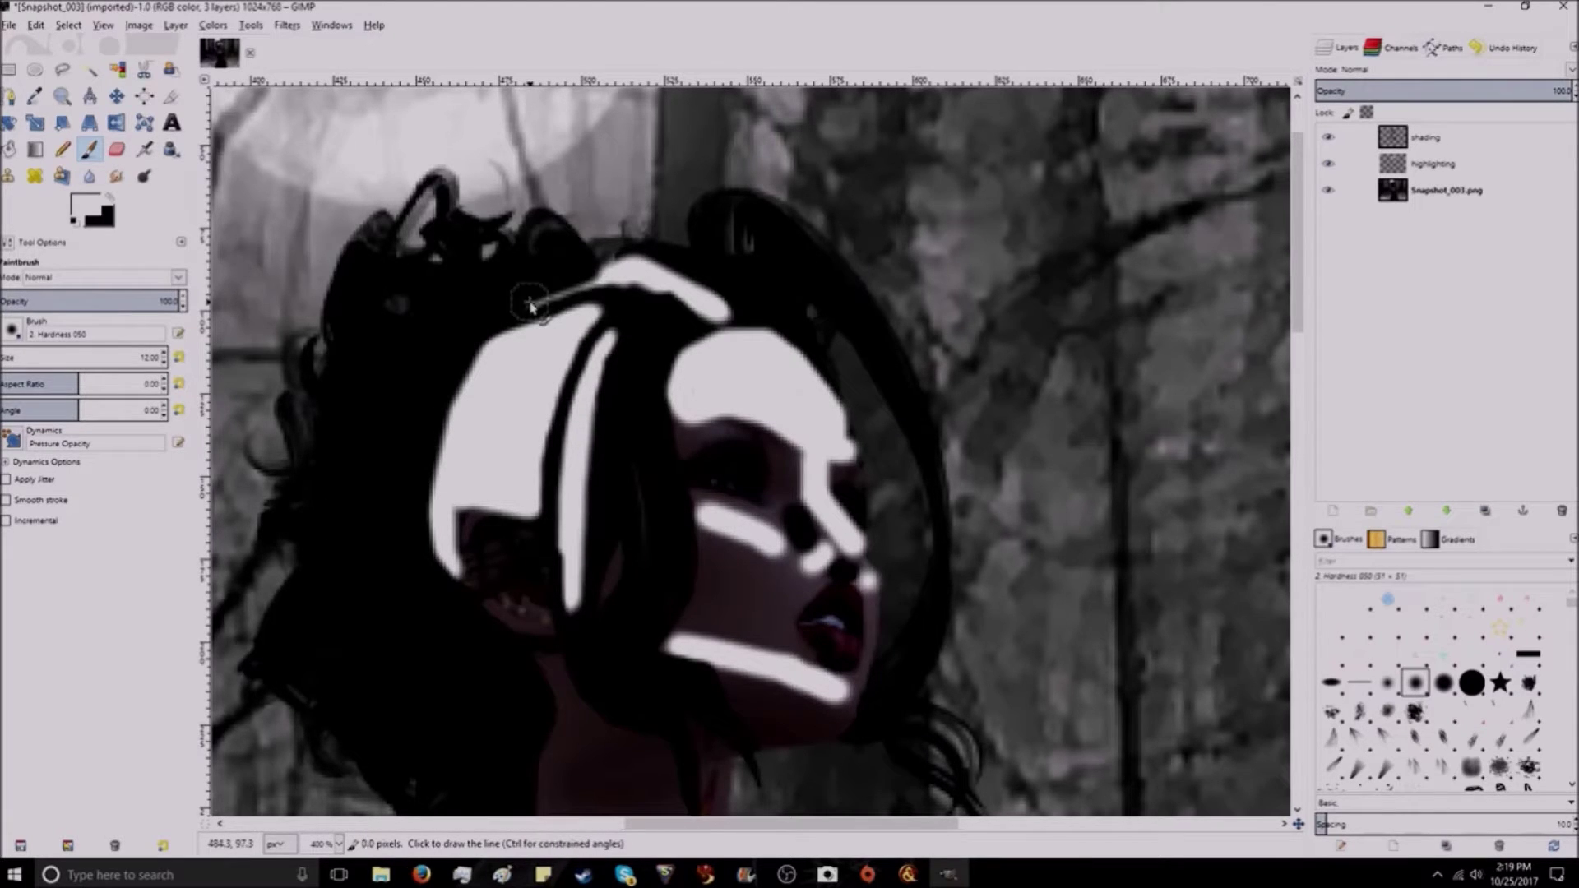
{"action": "left_click_drag", "start_coordinate": [774, 250], "coordinate": [855, 325]}
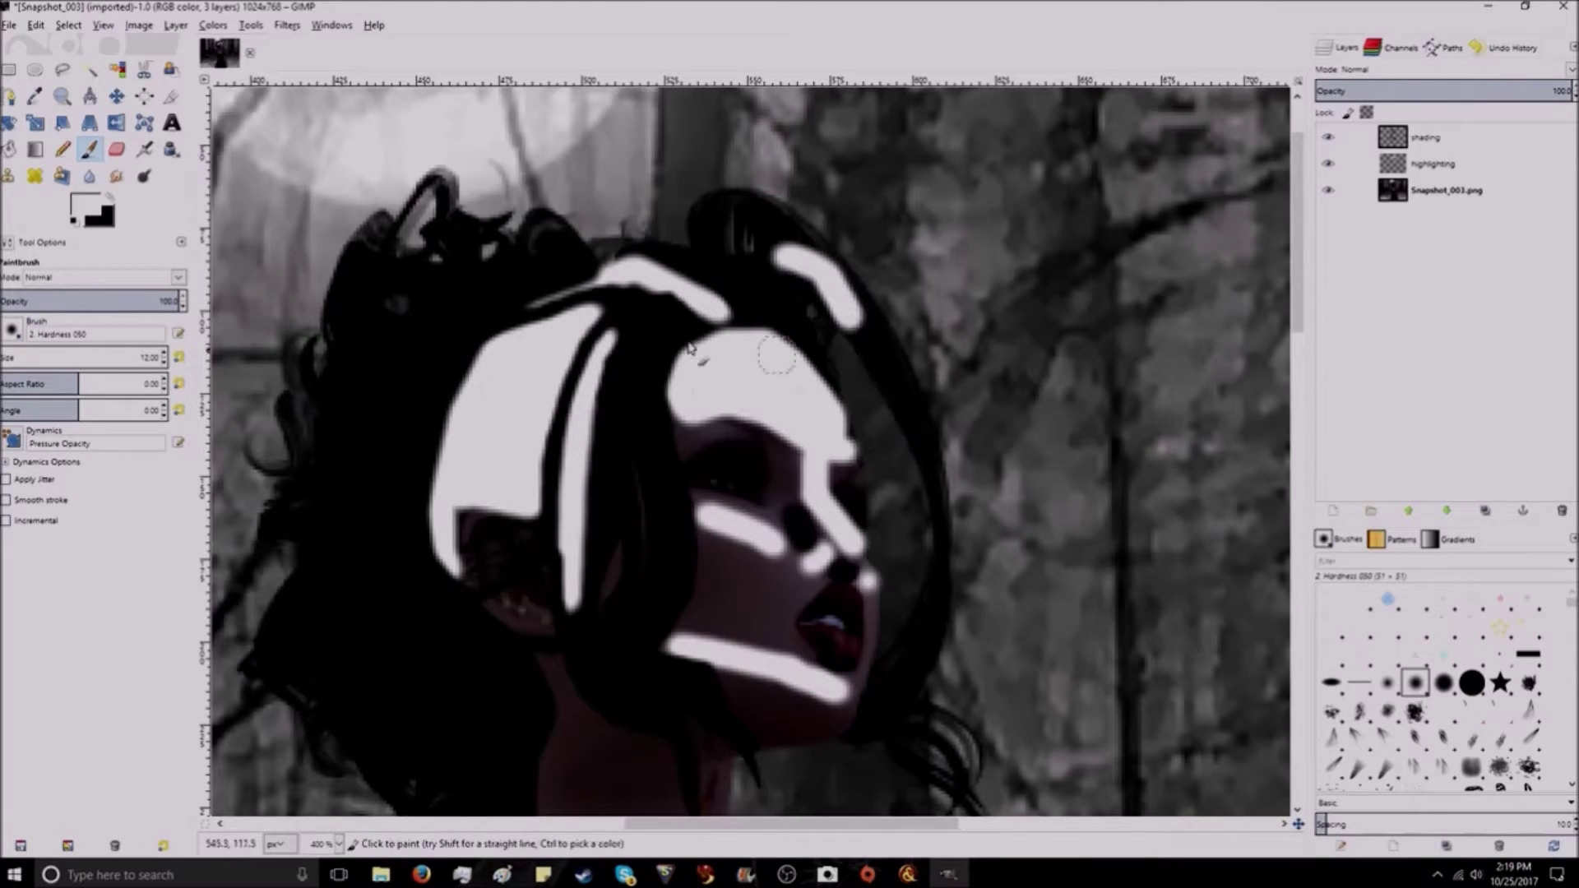
{"action": "left_click", "coordinate": [116, 148]}
{"action": "mouse_move", "coordinate": [864, 272]}
{"action": "left_mouse_down"}
{"action": "mouse_move", "coordinate": [859, 347]}
{"action": "mouse_move", "coordinate": [823, 306]}
{"action": "mouse_move", "coordinate": [866, 329]}
{"action": "left_mouse_up"}
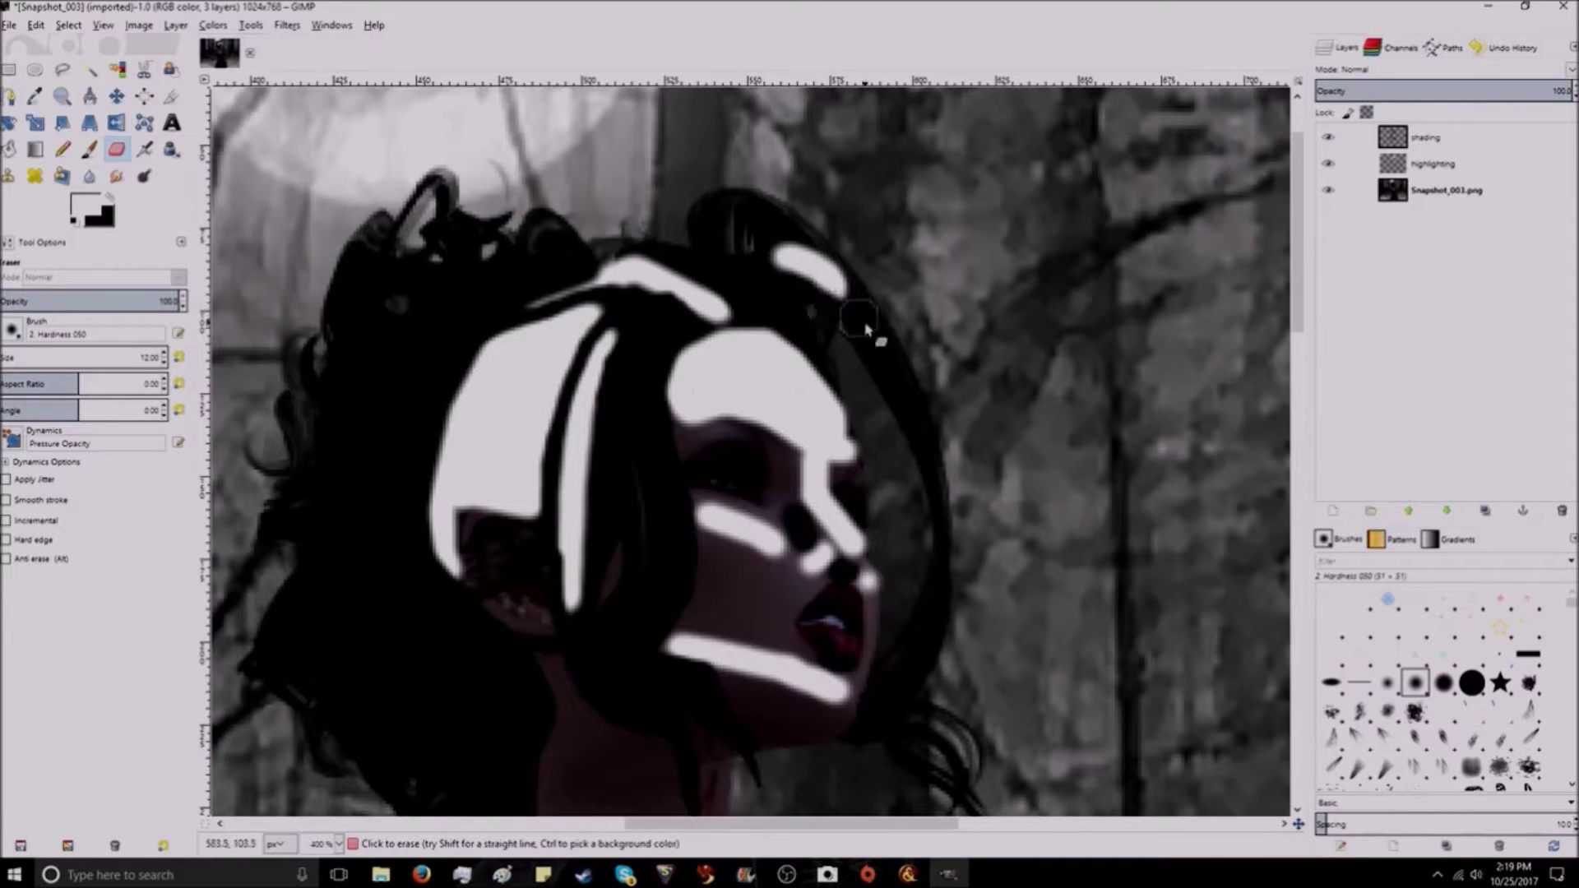
Step: Paint branching white highlight strokes with the Paintbrush on the back hair below and behind the ear
{"action": "left_click", "coordinate": [89, 149]}
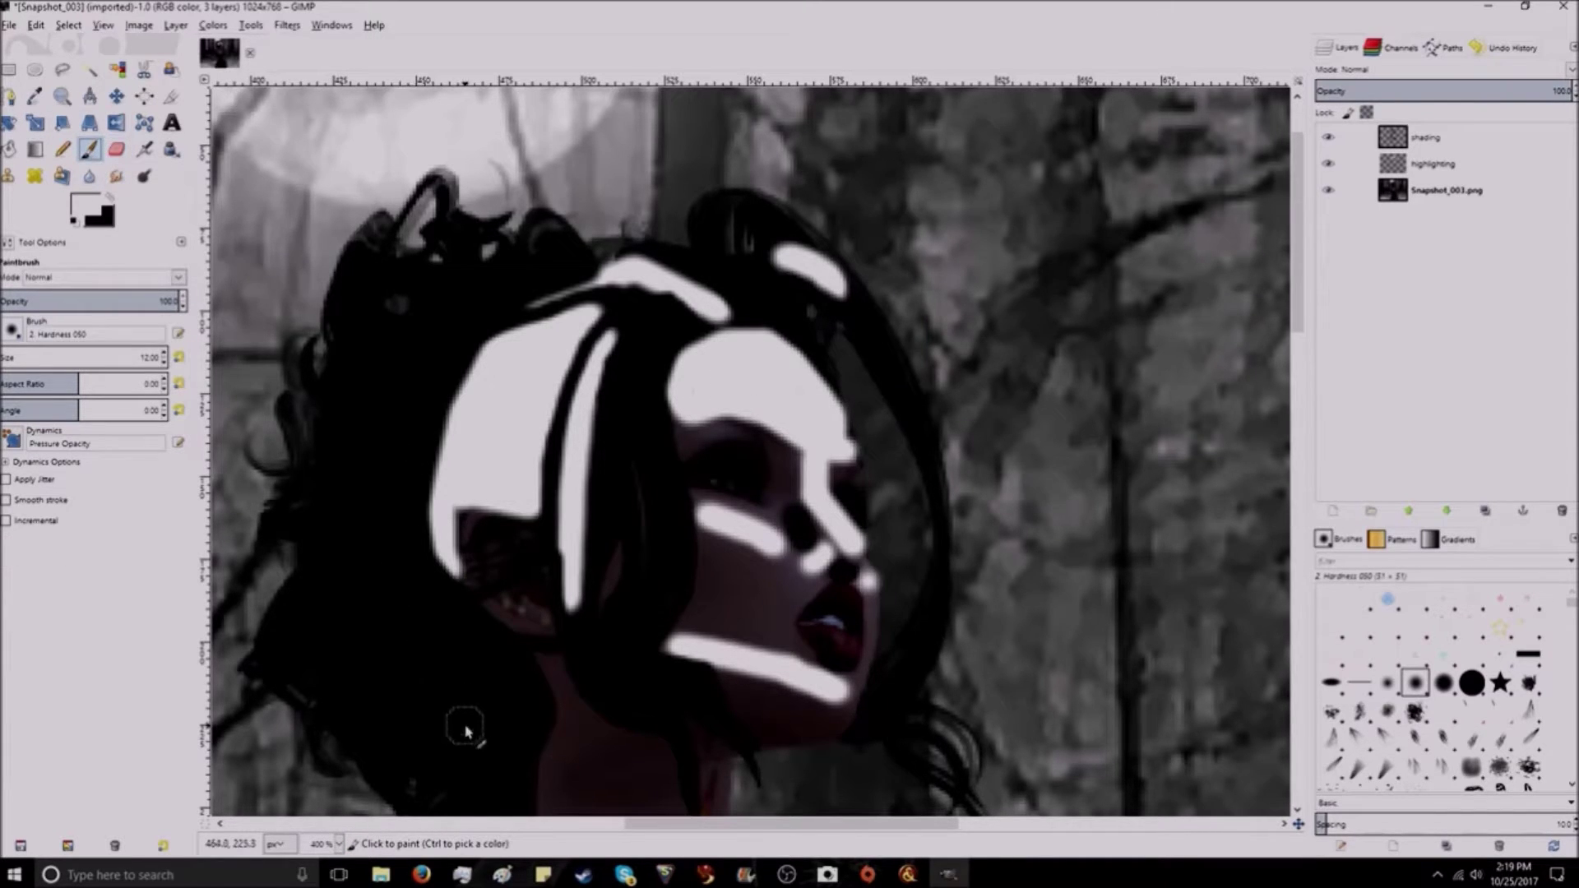
{"action": "scroll", "coordinate": [436, 707], "scroll_direction": "down", "scroll_amount": 5}
{"action": "left_click_drag", "start_coordinate": [457, 348], "coordinate": [505, 420]}
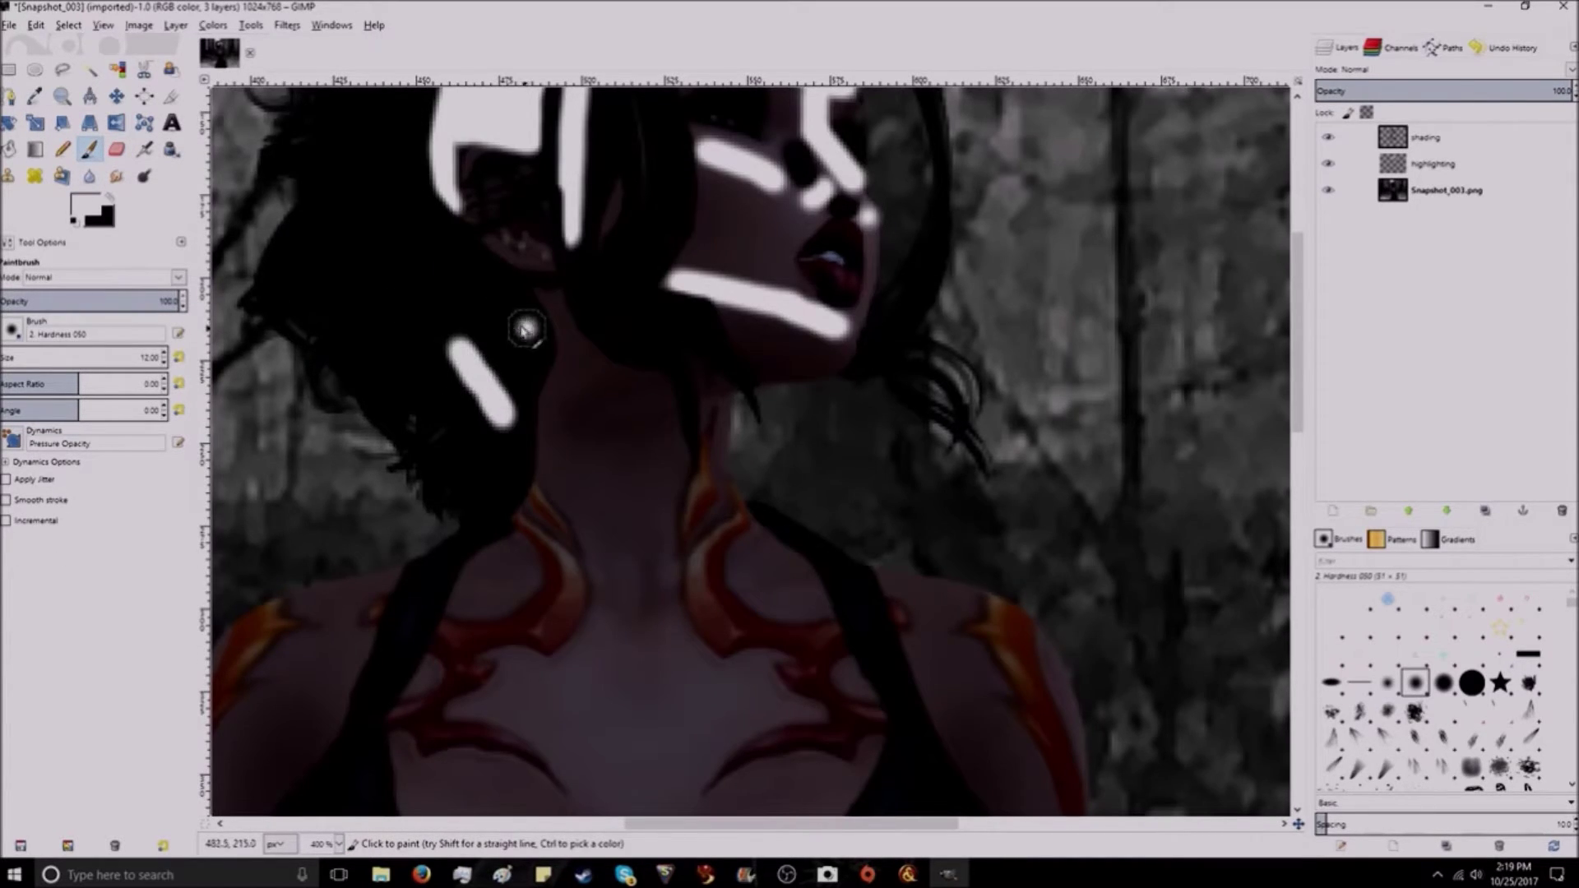
{"action": "left_click_drag", "start_coordinate": [524, 330], "coordinate": [407, 242]}
{"action": "mouse_move", "coordinate": [410, 384]}
{"action": "left_mouse_down"}
{"action": "mouse_move", "coordinate": [401, 228]}
{"action": "mouse_move", "coordinate": [418, 298]}
{"action": "left_mouse_up"}
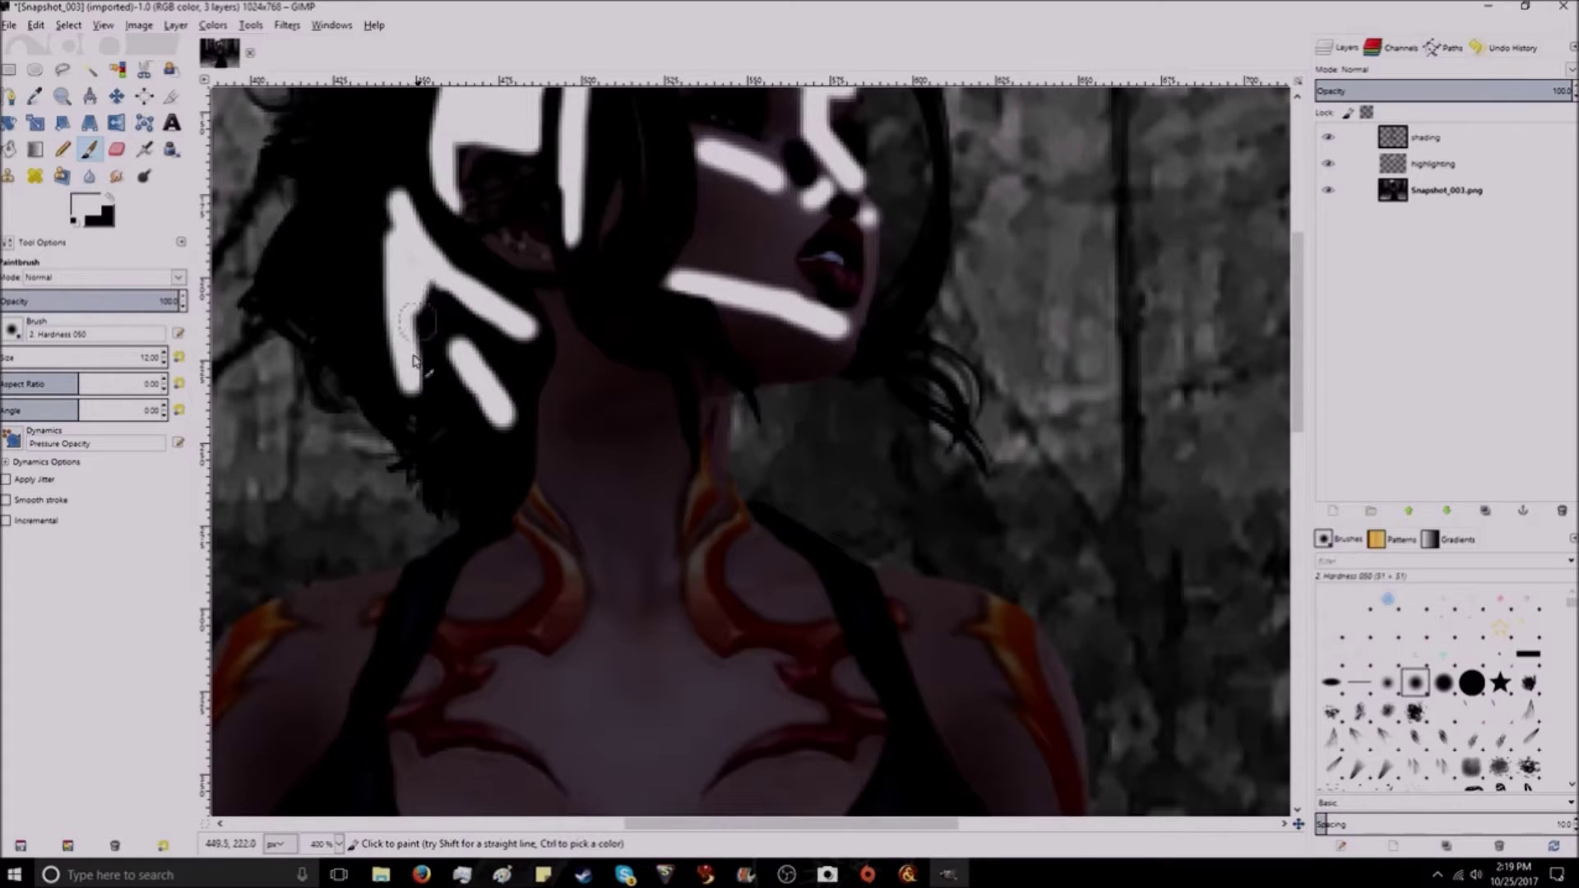
{"action": "scroll", "coordinate": [417, 321], "scroll_direction": "up", "scroll_amount": 1}
{"action": "left_click_drag", "start_coordinate": [398, 386], "coordinate": [335, 504]}
Step: Paint short white highlight strokes and dots on the upper back of the hair and the curls on top
{"action": "mouse_move", "coordinate": [395, 294]}
{"action": "left_mouse_down"}
{"action": "mouse_move", "coordinate": [331, 347]}
{"action": "mouse_move", "coordinate": [386, 408]}
{"action": "left_mouse_up"}
{"action": "scroll", "coordinate": [348, 393], "scroll_direction": "up", "scroll_amount": 1}
{"action": "left_click", "coordinate": [334, 449]}
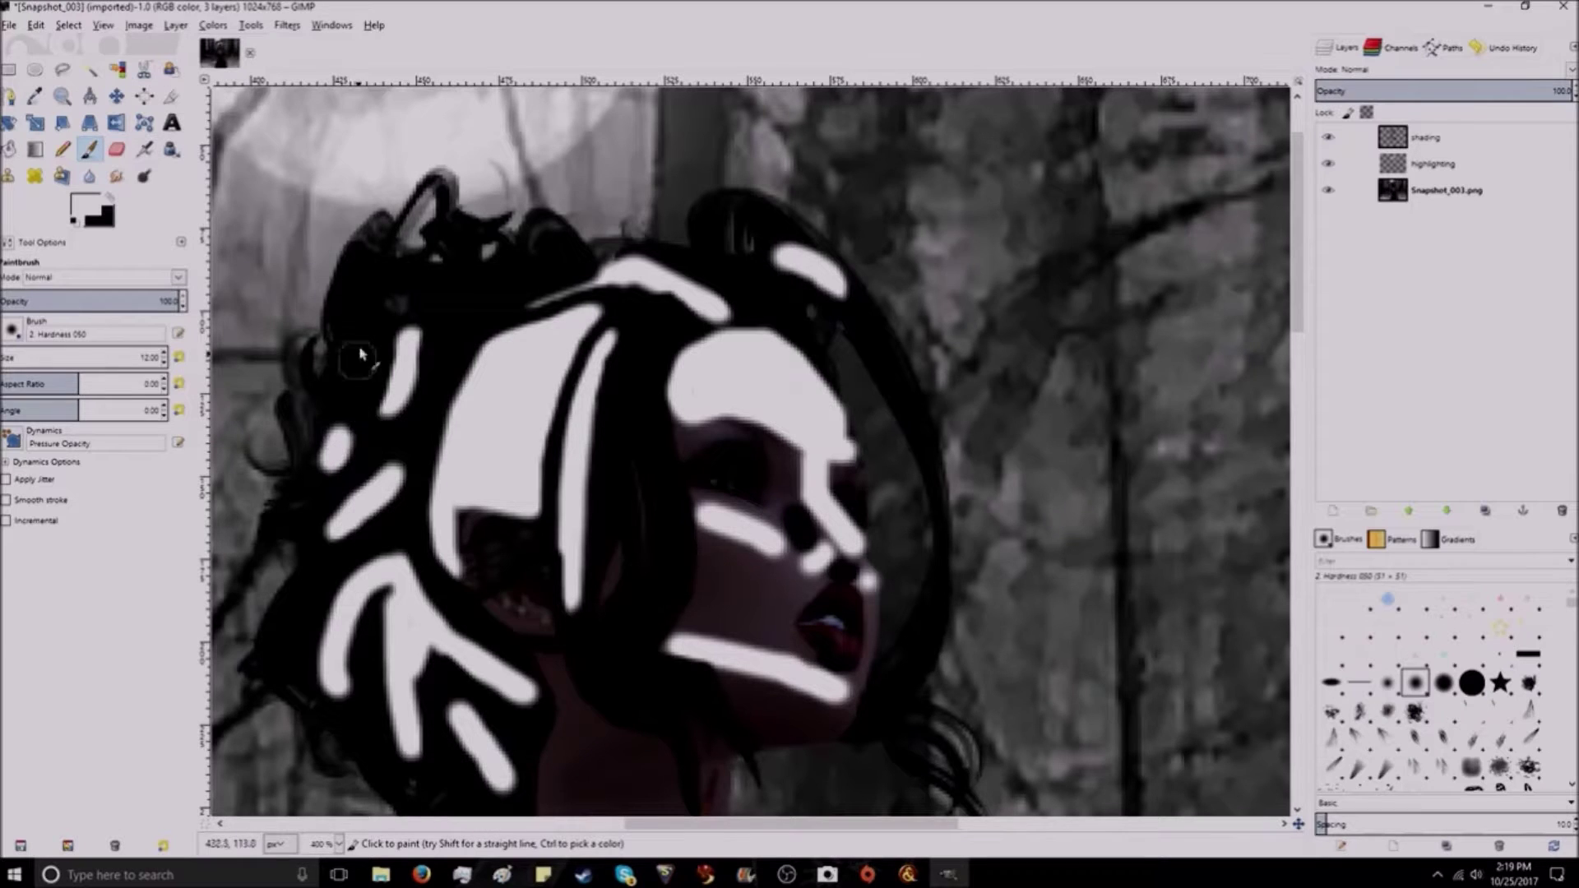
{"action": "left_click", "coordinate": [444, 233]}
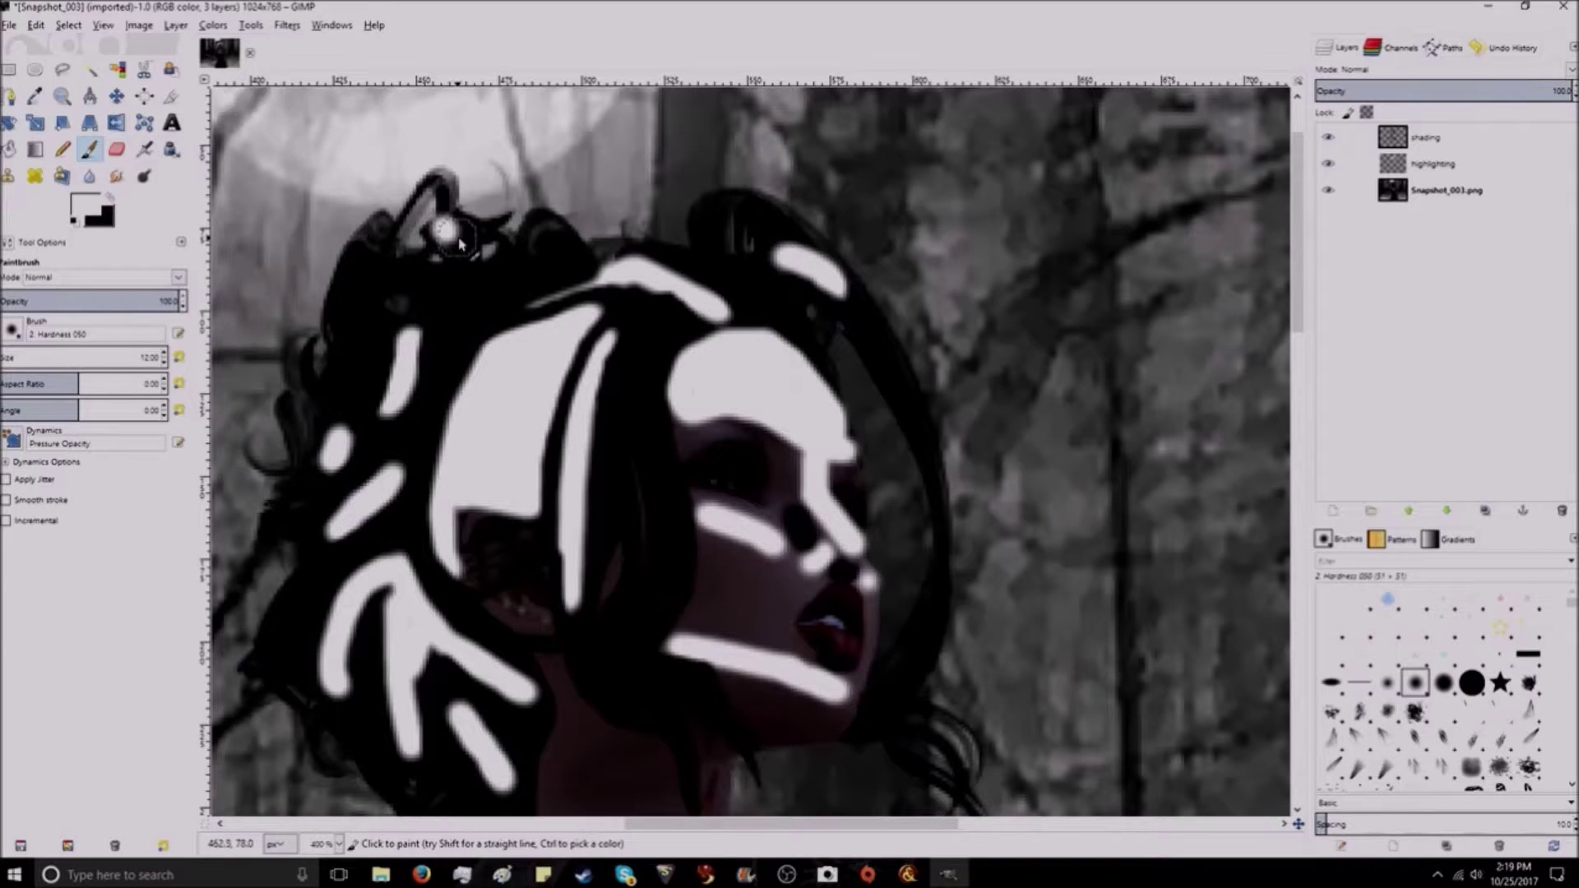
{"action": "left_click", "coordinate": [358, 271]}
Step: Paint white highlights on the outer back edge of the hair and near its lower tip above the shoulder
{"action": "scroll", "coordinate": [275, 527], "scroll_direction": "down", "scroll_amount": 1}
{"action": "scroll", "coordinate": [315, 549], "scroll_direction": "up", "scroll_amount": 2}
{"action": "left_click_drag", "start_coordinate": [518, 312], "coordinate": [511, 414]}
{"action": "key", "text": "3"}
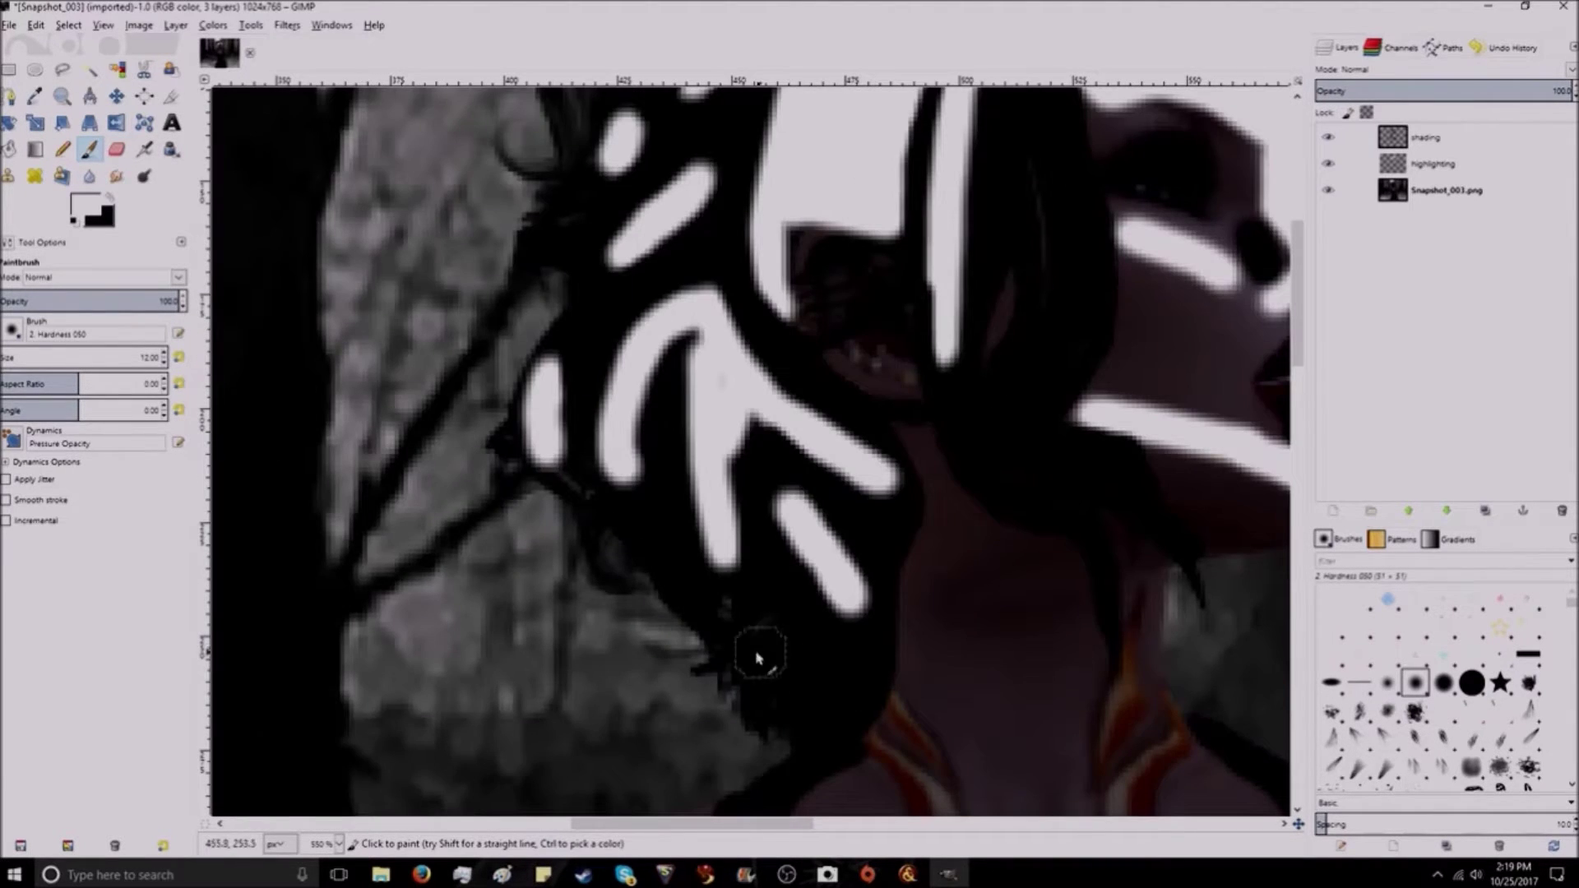
{"action": "left_click", "coordinate": [753, 650]}
Step: Apply a Gaussian Blur to the highlighting layer with a 10 px horizontal and vertical radius using the RLE method
{"action": "scroll", "coordinate": [668, 371], "scroll_direction": "right", "scroll_amount": 1}
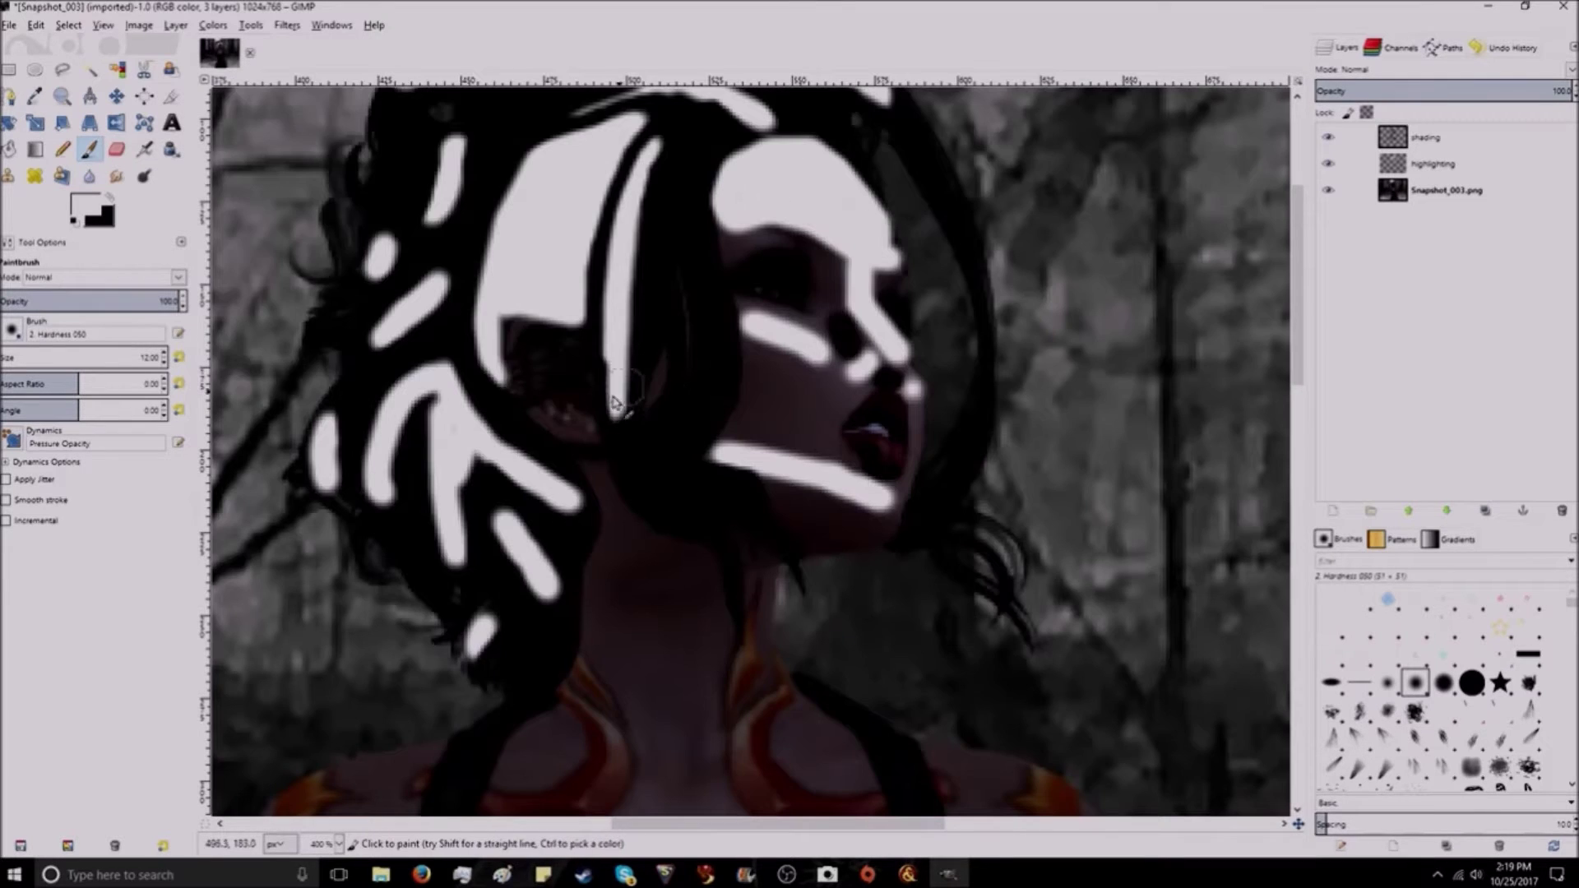
{"action": "left_click", "coordinate": [287, 26]}
{"action": "mouse_move", "coordinate": [299, 105]}
{"action": "left_click", "coordinate": [512, 121]}
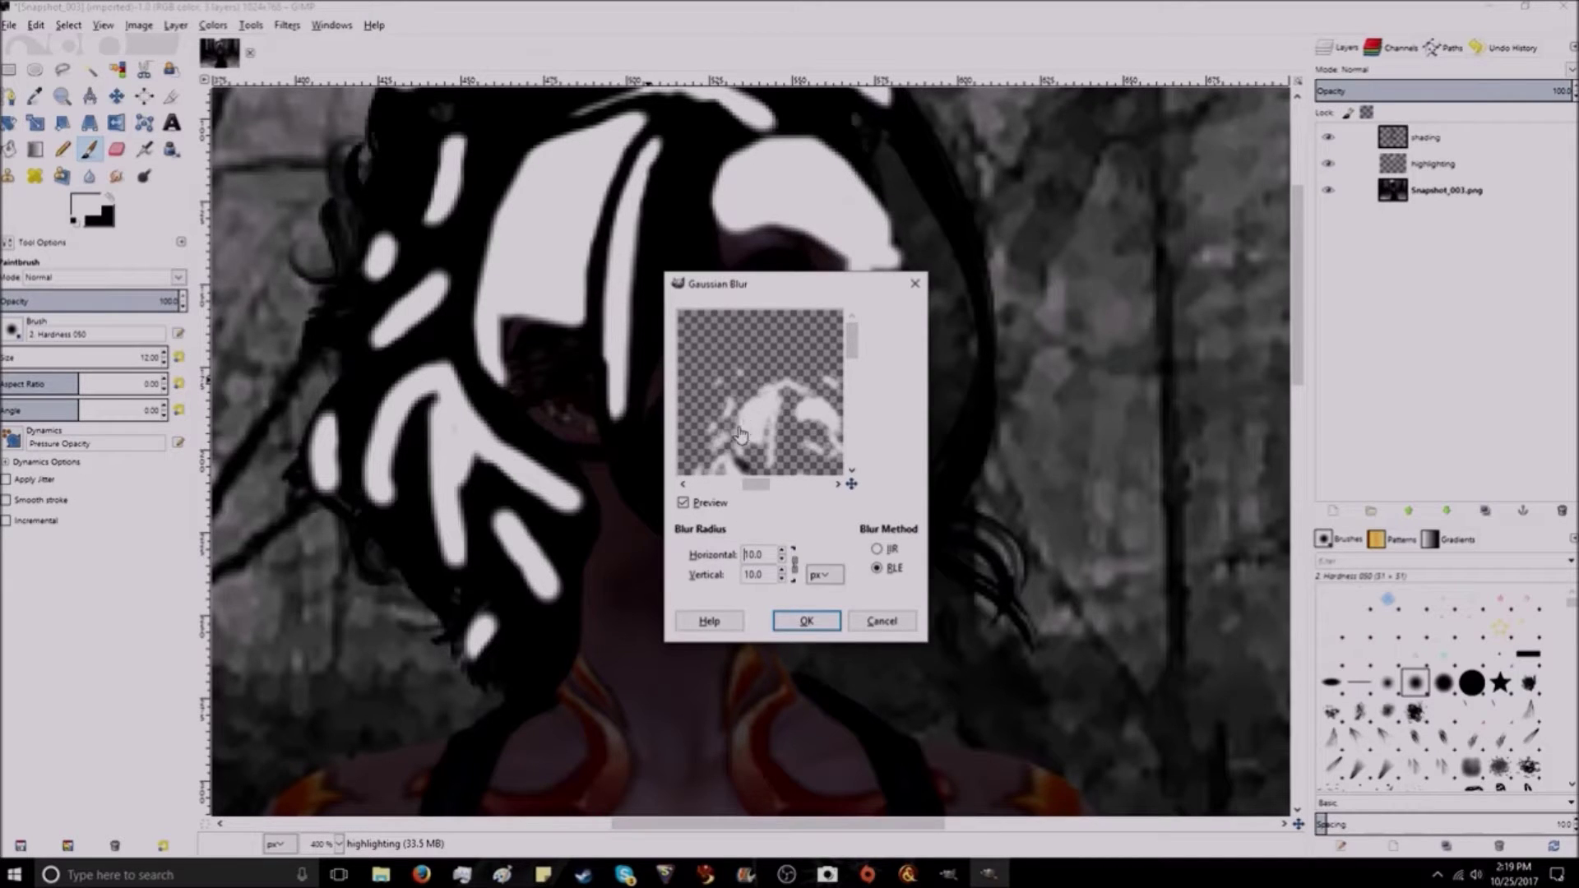
{"action": "left_click", "coordinate": [809, 621]}
Step: Set the highlighting layer to Soft light mode at 40% opacity and toggle its visibility to compare the effect
{"action": "left_click", "coordinate": [1362, 69]}
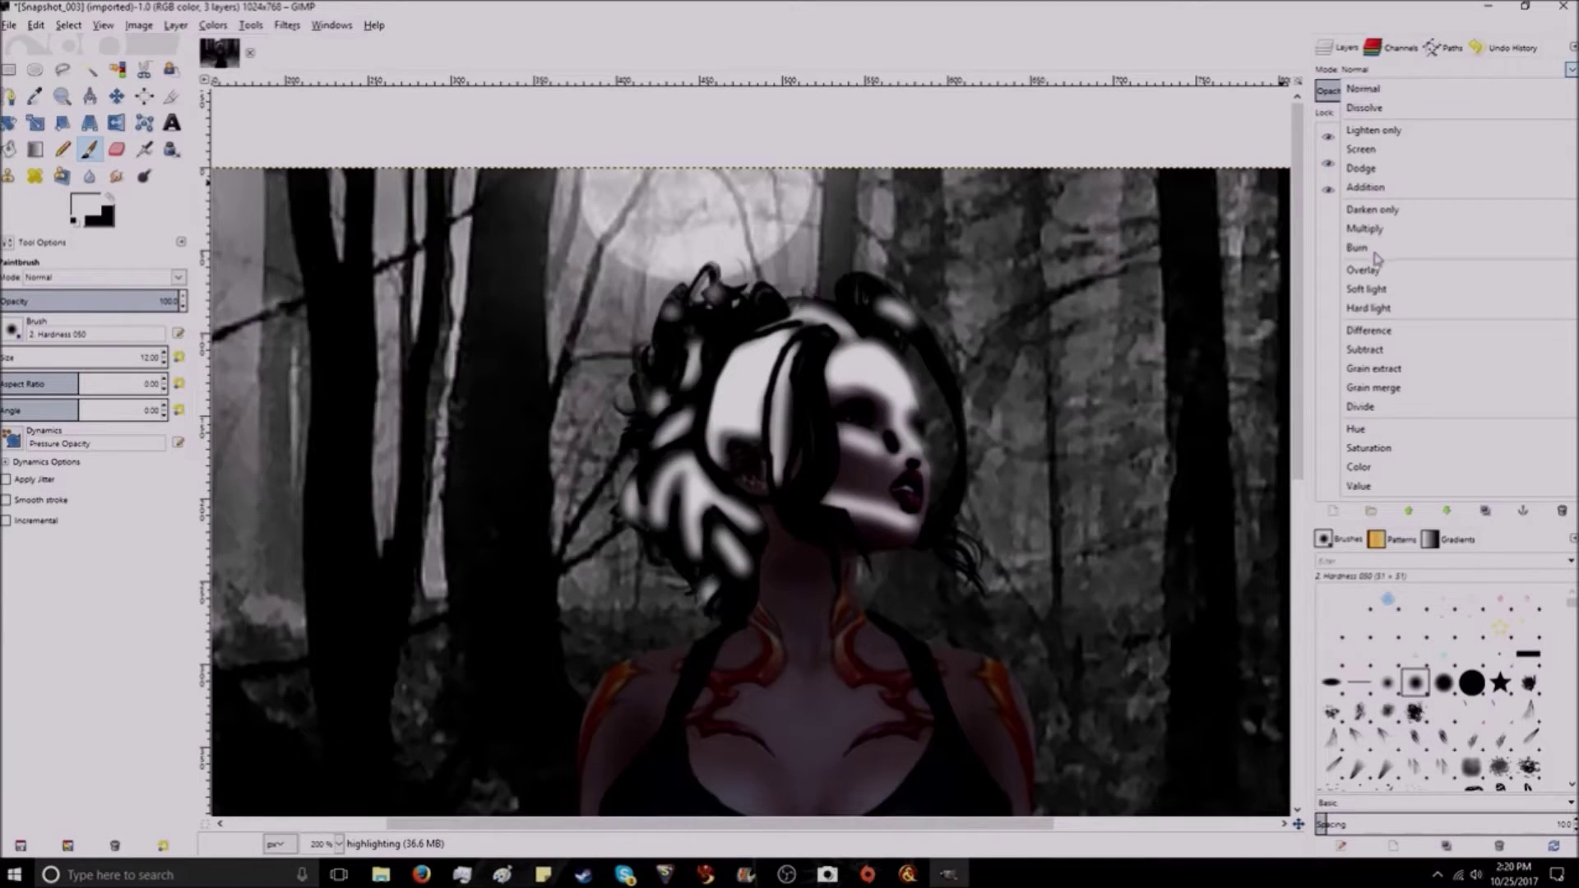
{"action": "left_click", "coordinate": [1367, 288]}
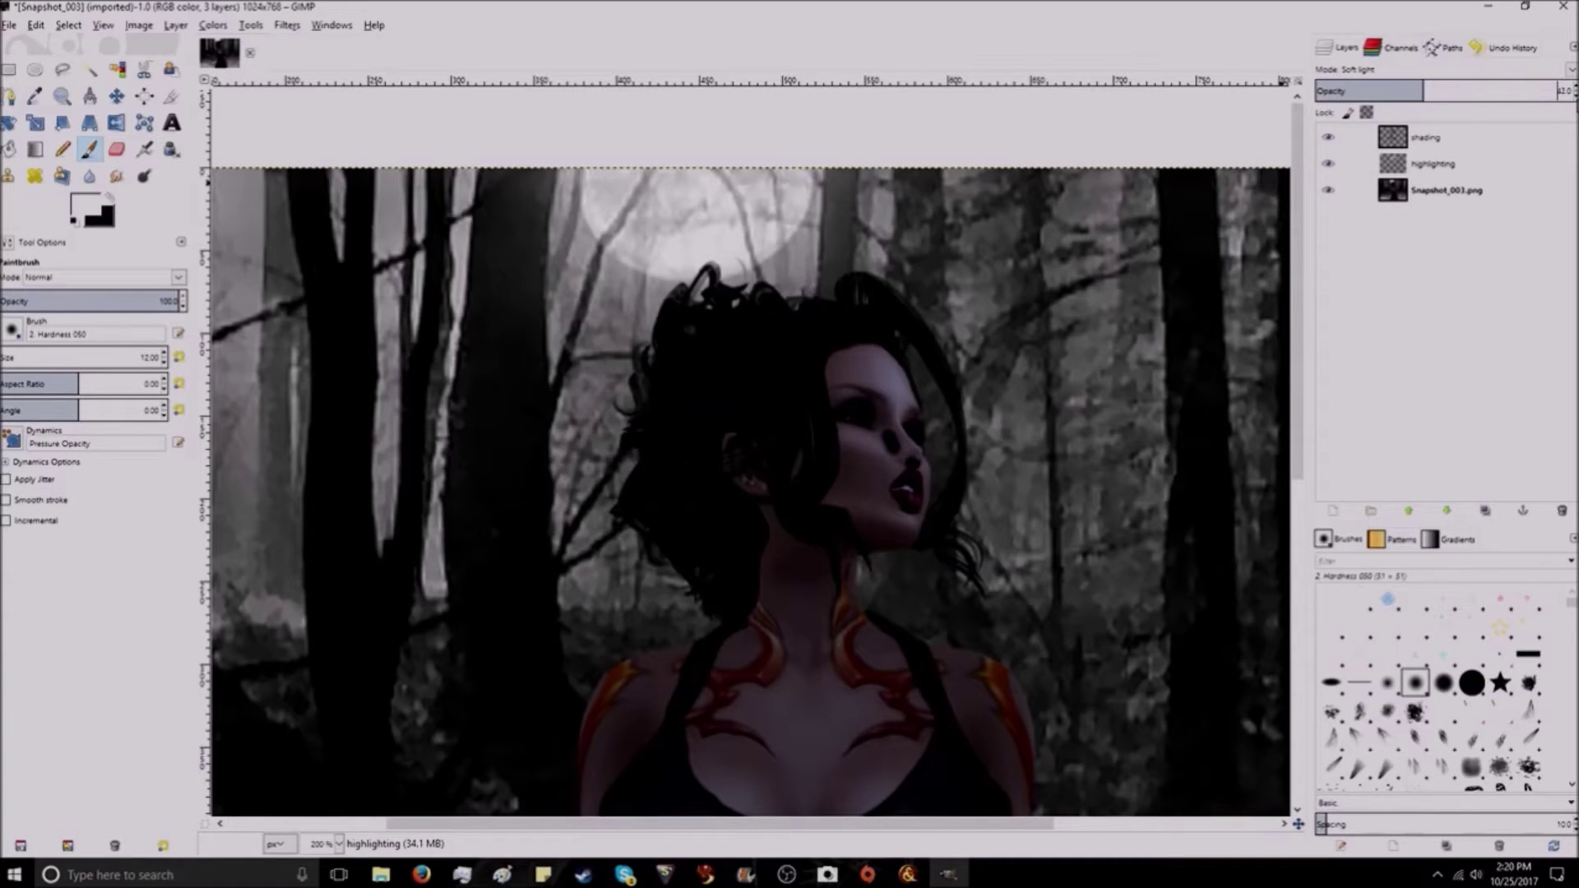
{"action": "left_click", "coordinate": [1329, 166]}
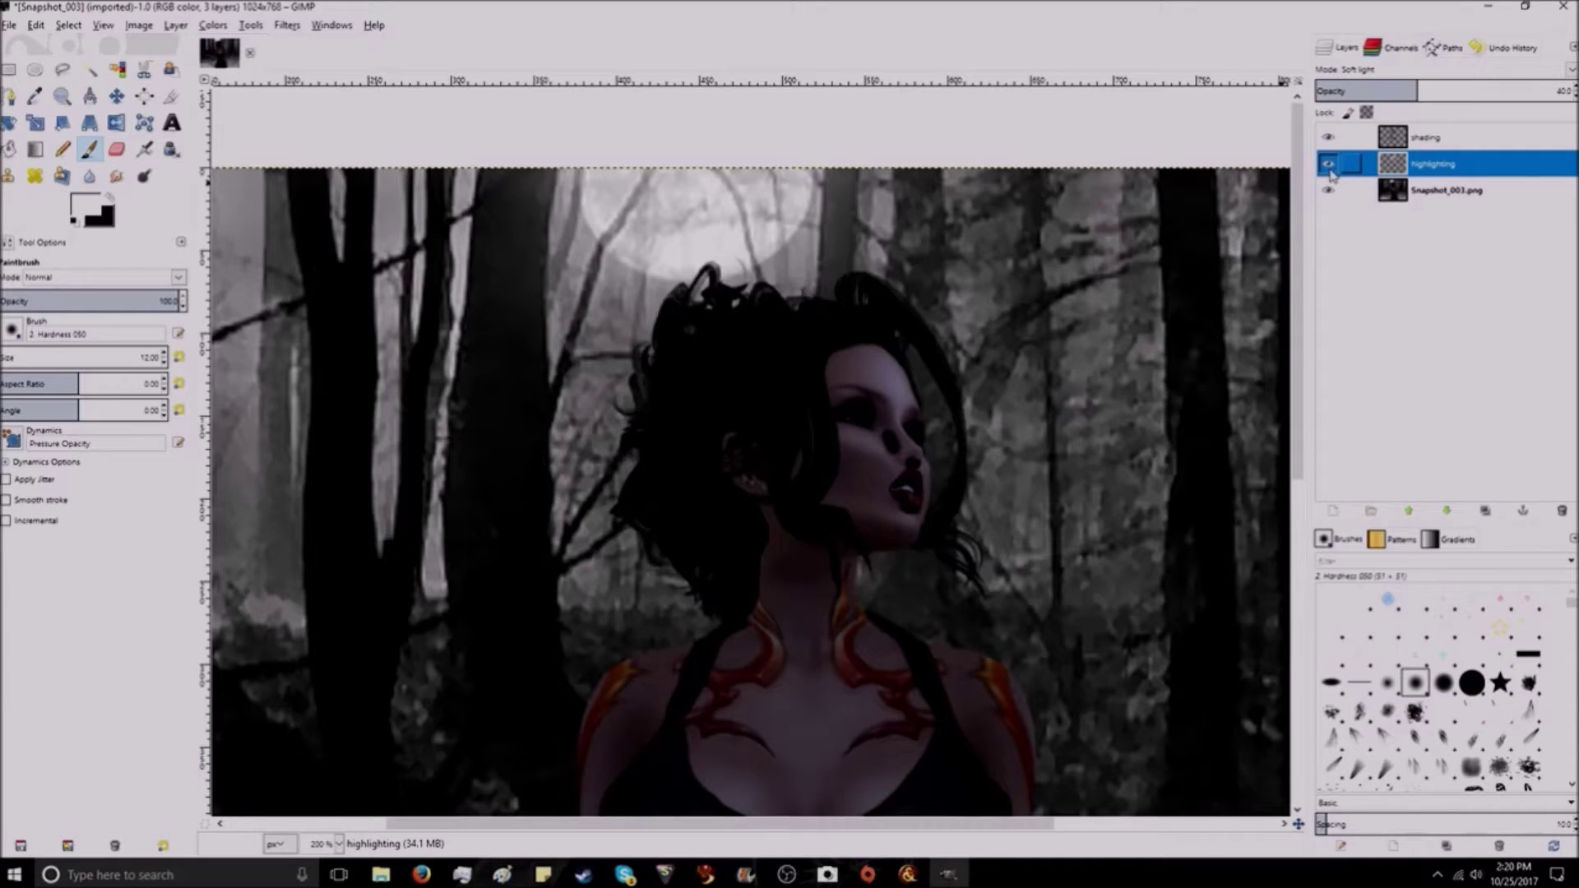
Step: Apply a 10 px RLE Gaussian Blur to the shading layer and set the layer to Soft light mode at 40% opacity
{"action": "left_click", "coordinate": [1375, 146]}
{"action": "left_click", "coordinate": [287, 24]}
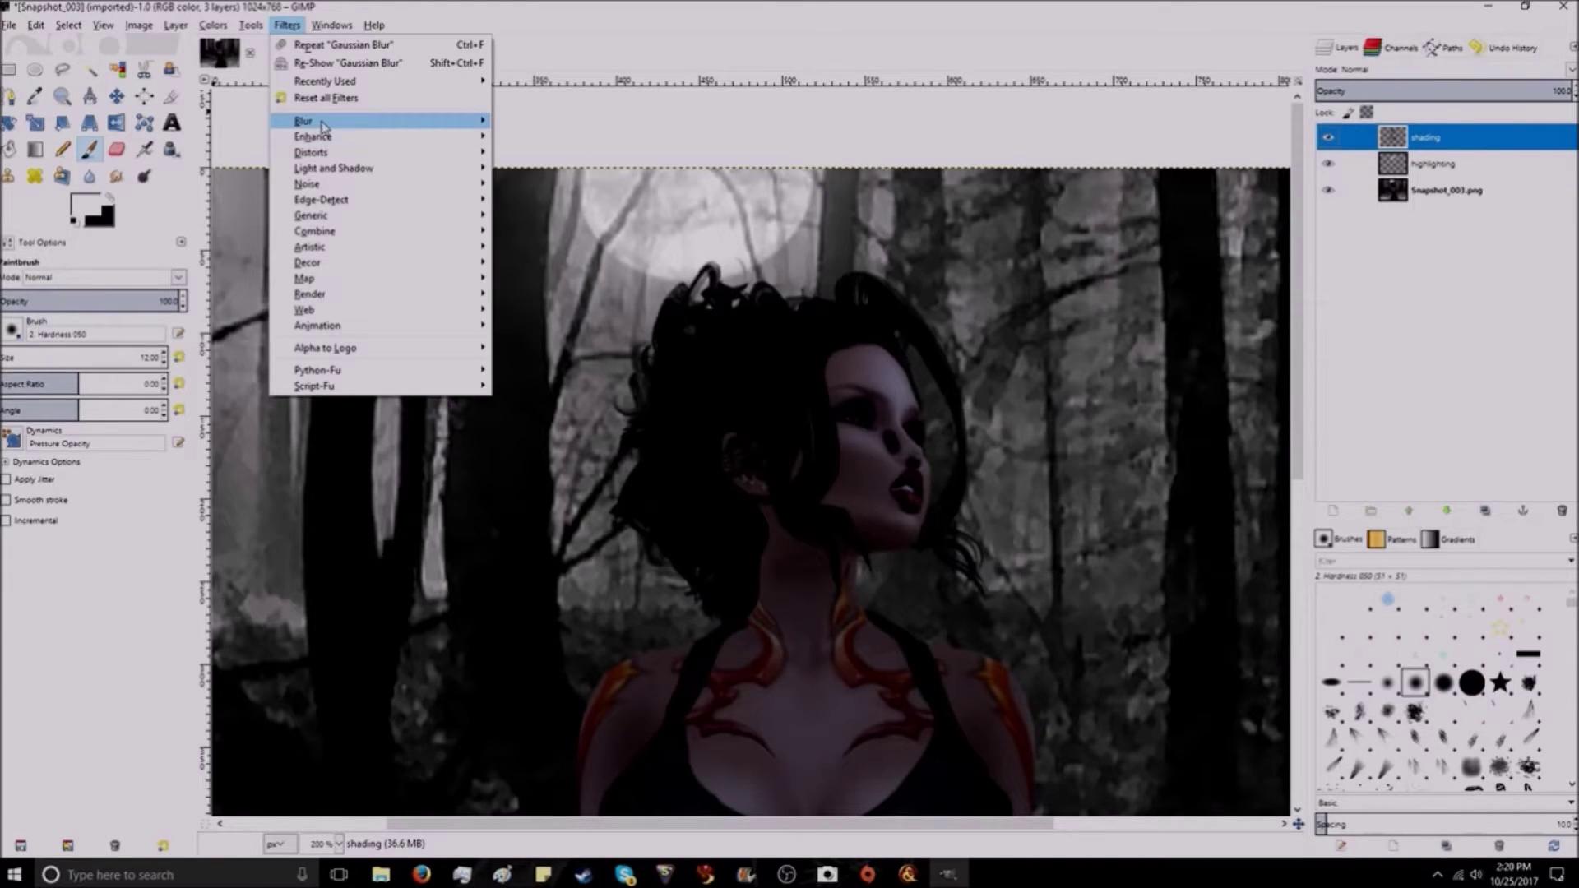
{"action": "mouse_move", "coordinate": [353, 120]}
{"action": "left_click", "coordinate": [546, 137]}
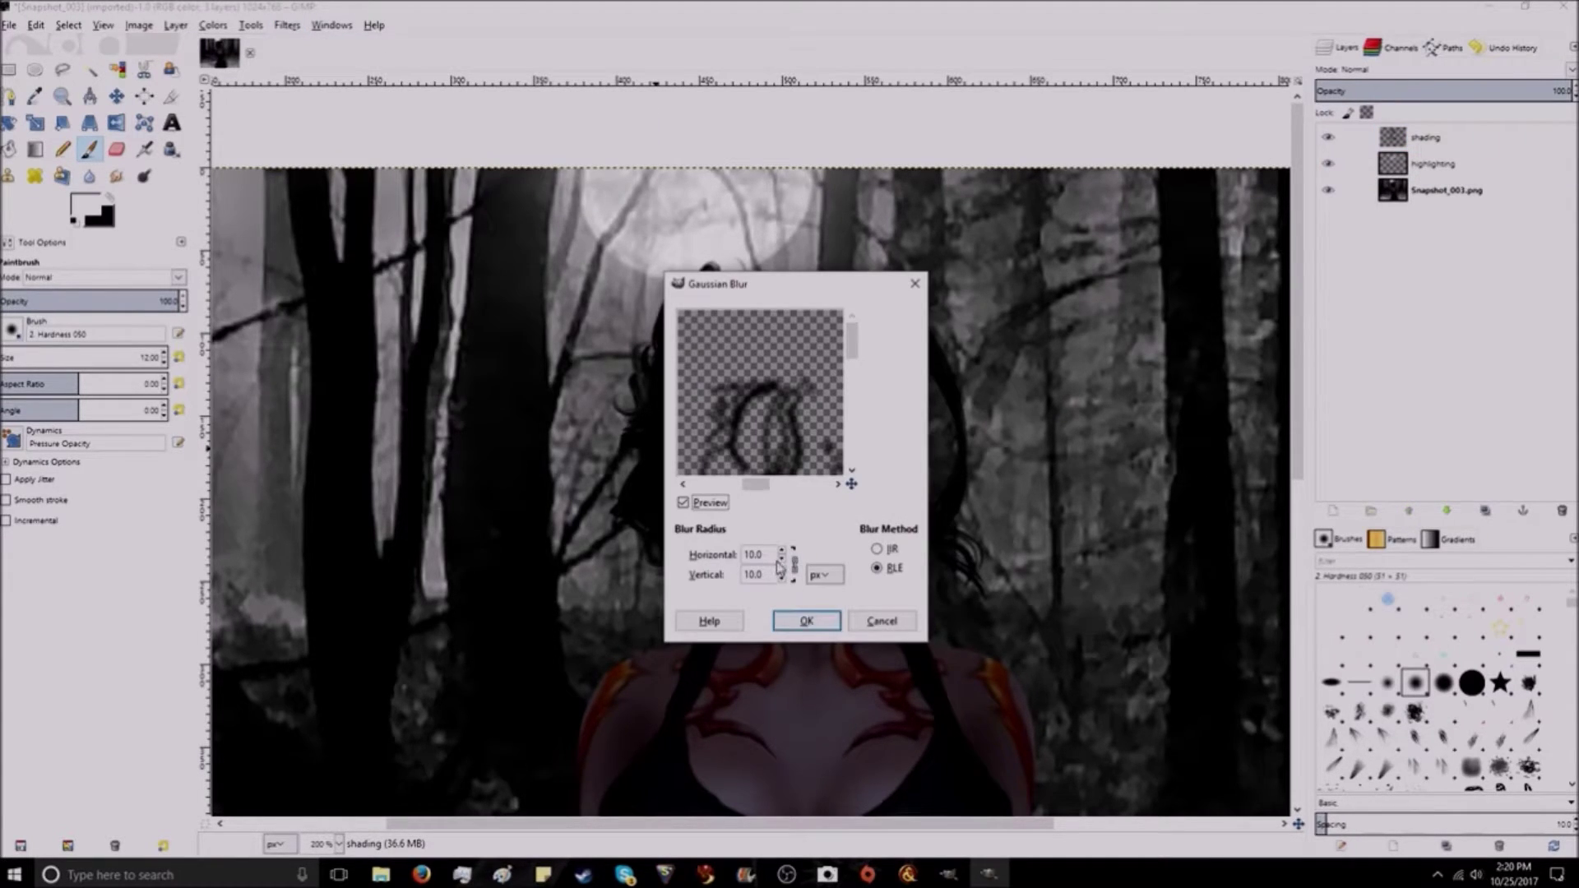
{"action": "left_click", "coordinate": [792, 623]}
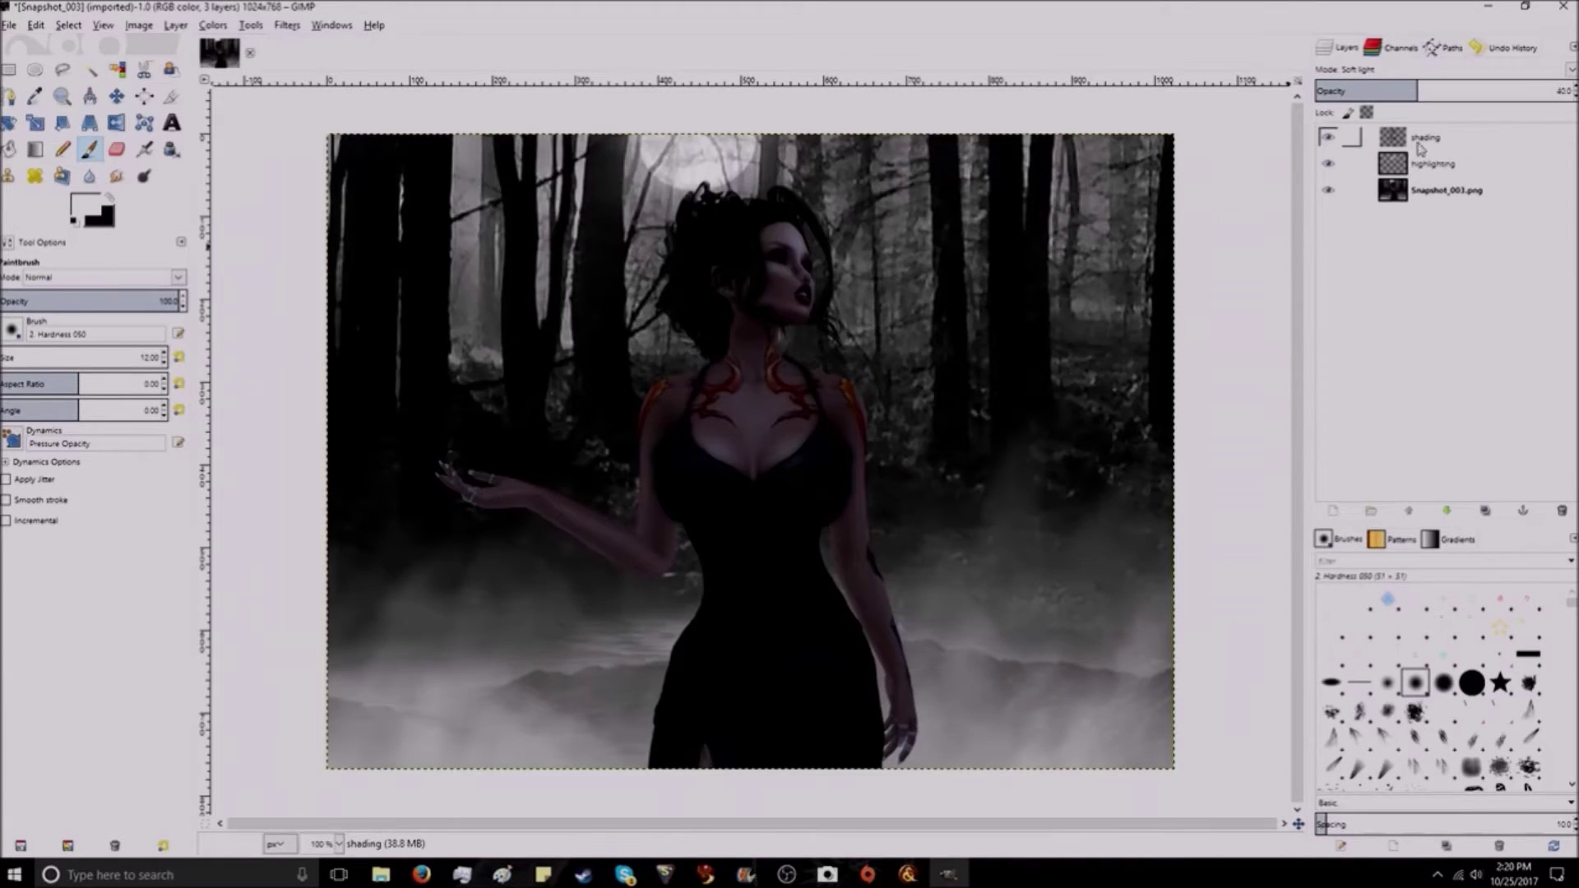
{"action": "left_click", "coordinate": [1420, 146]}
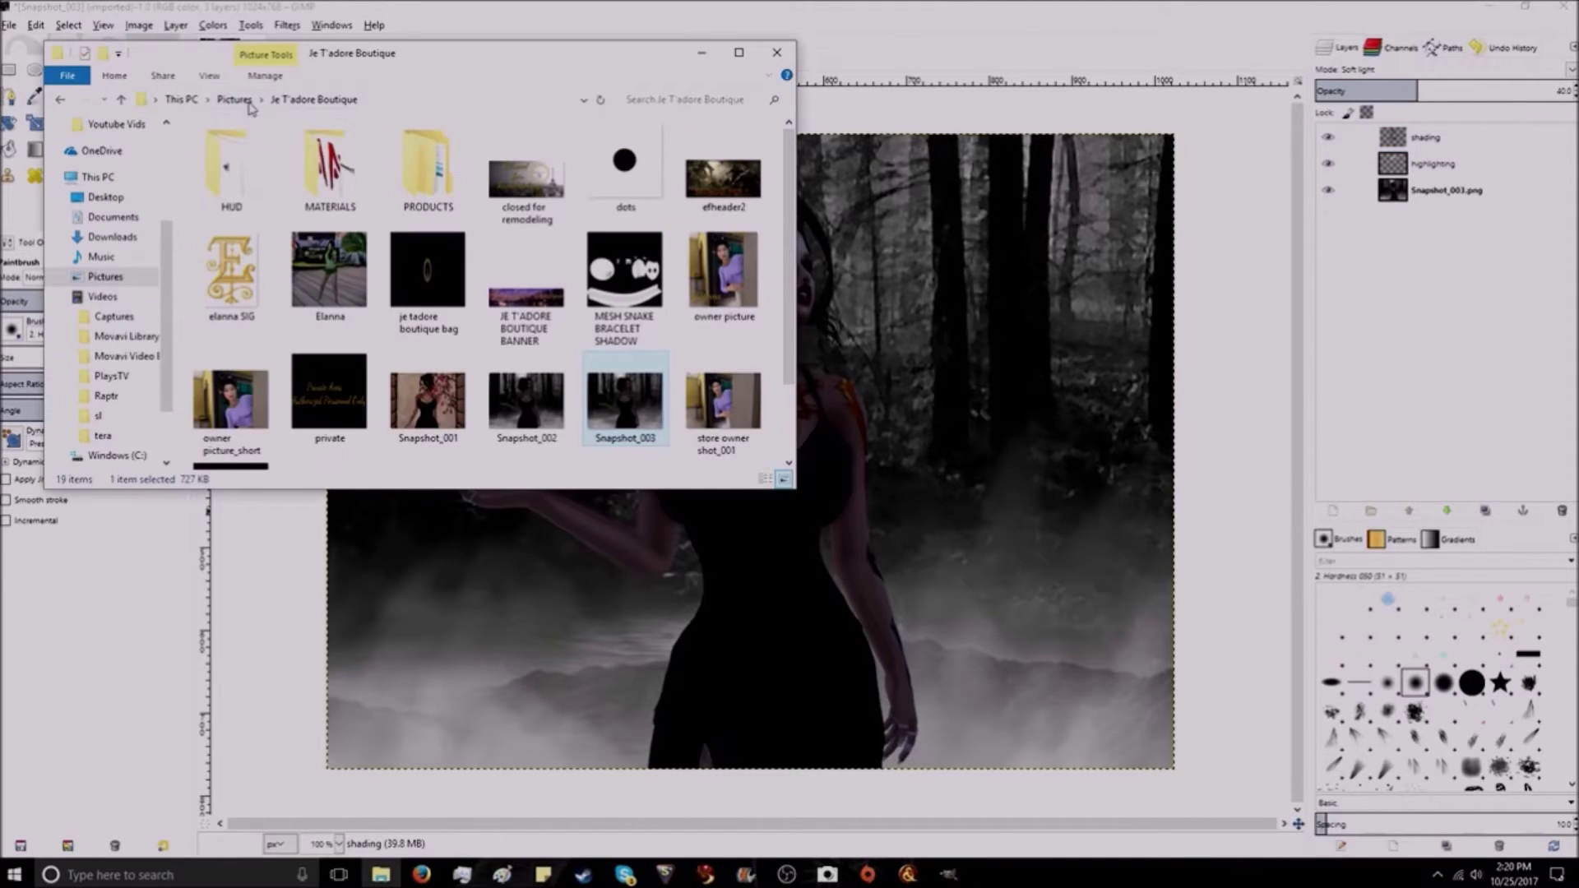
Step: In File Explorer, find the new icon image in the banner whatnot folder inside MATERIALS and open it with GIMP
{"action": "double_click", "coordinate": [322, 182]}
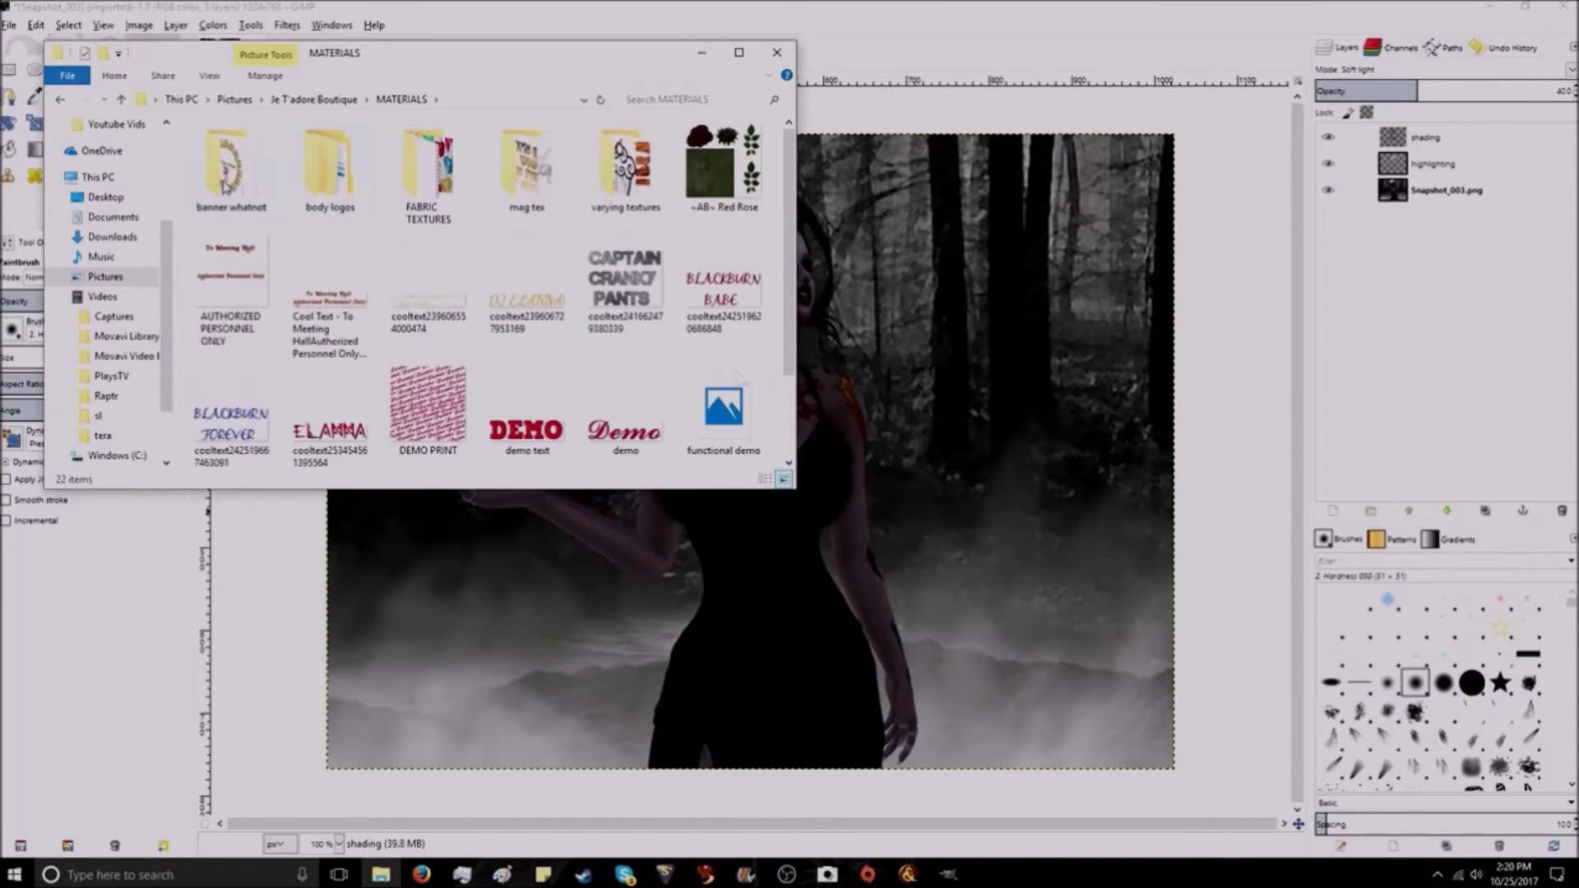
{"action": "double_click", "coordinate": [225, 179]}
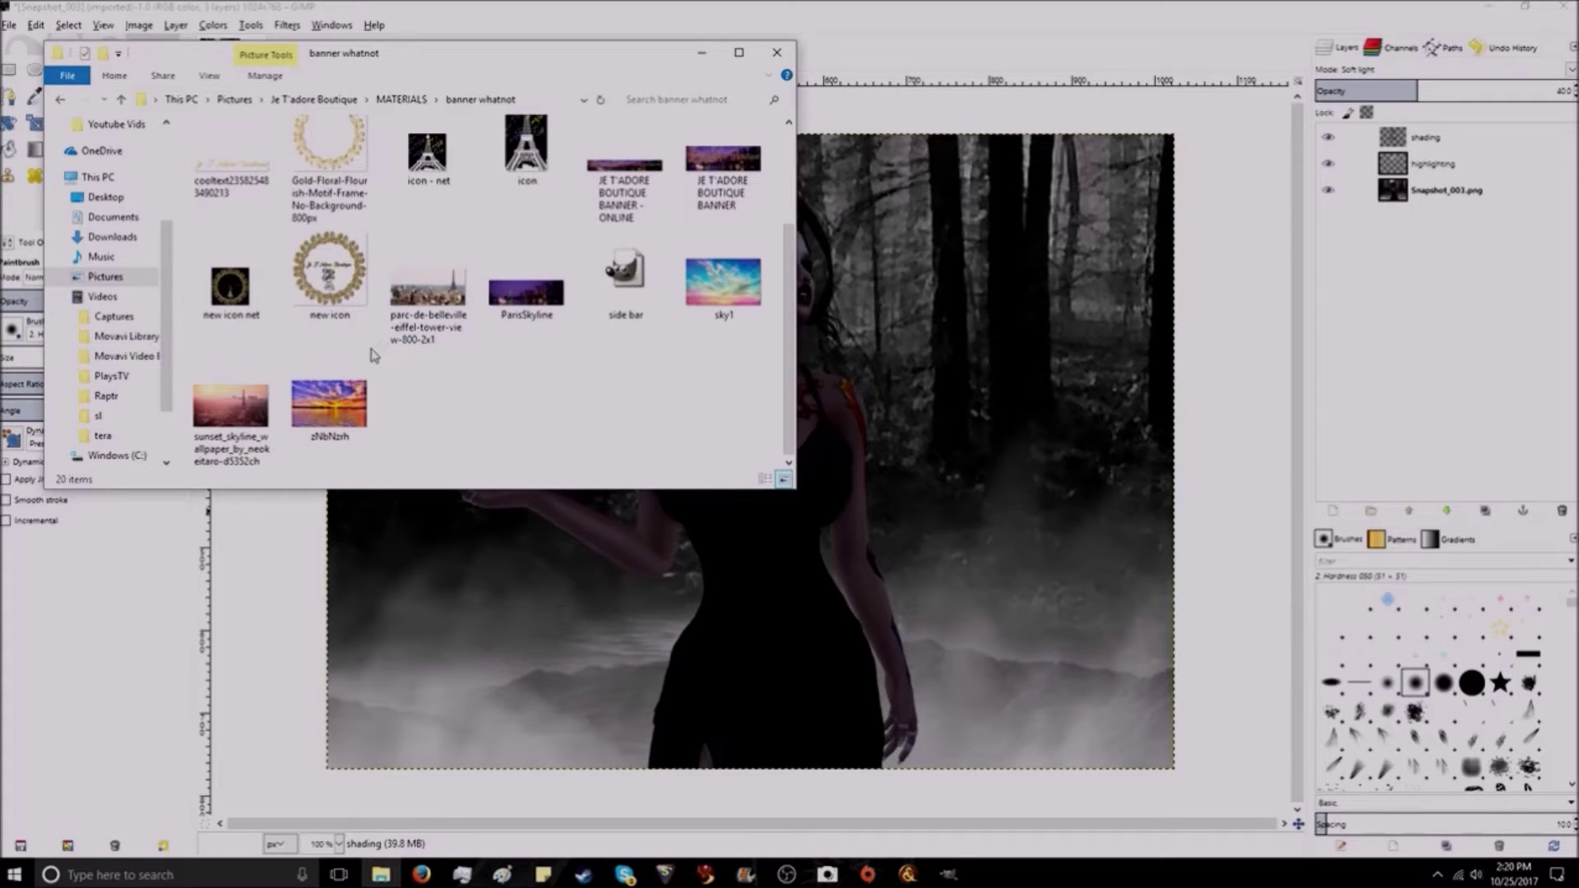
{"action": "right_click", "coordinate": [329, 276]}
{"action": "mouse_move", "coordinate": [529, 504]}
{"action": "left_click", "coordinate": [624, 513]}
Step: Return to the Je T'adore Boutique folder in File Explorer and open the gold E monogram signature image with GIMP
{"action": "key", "text": "BackSpace"}
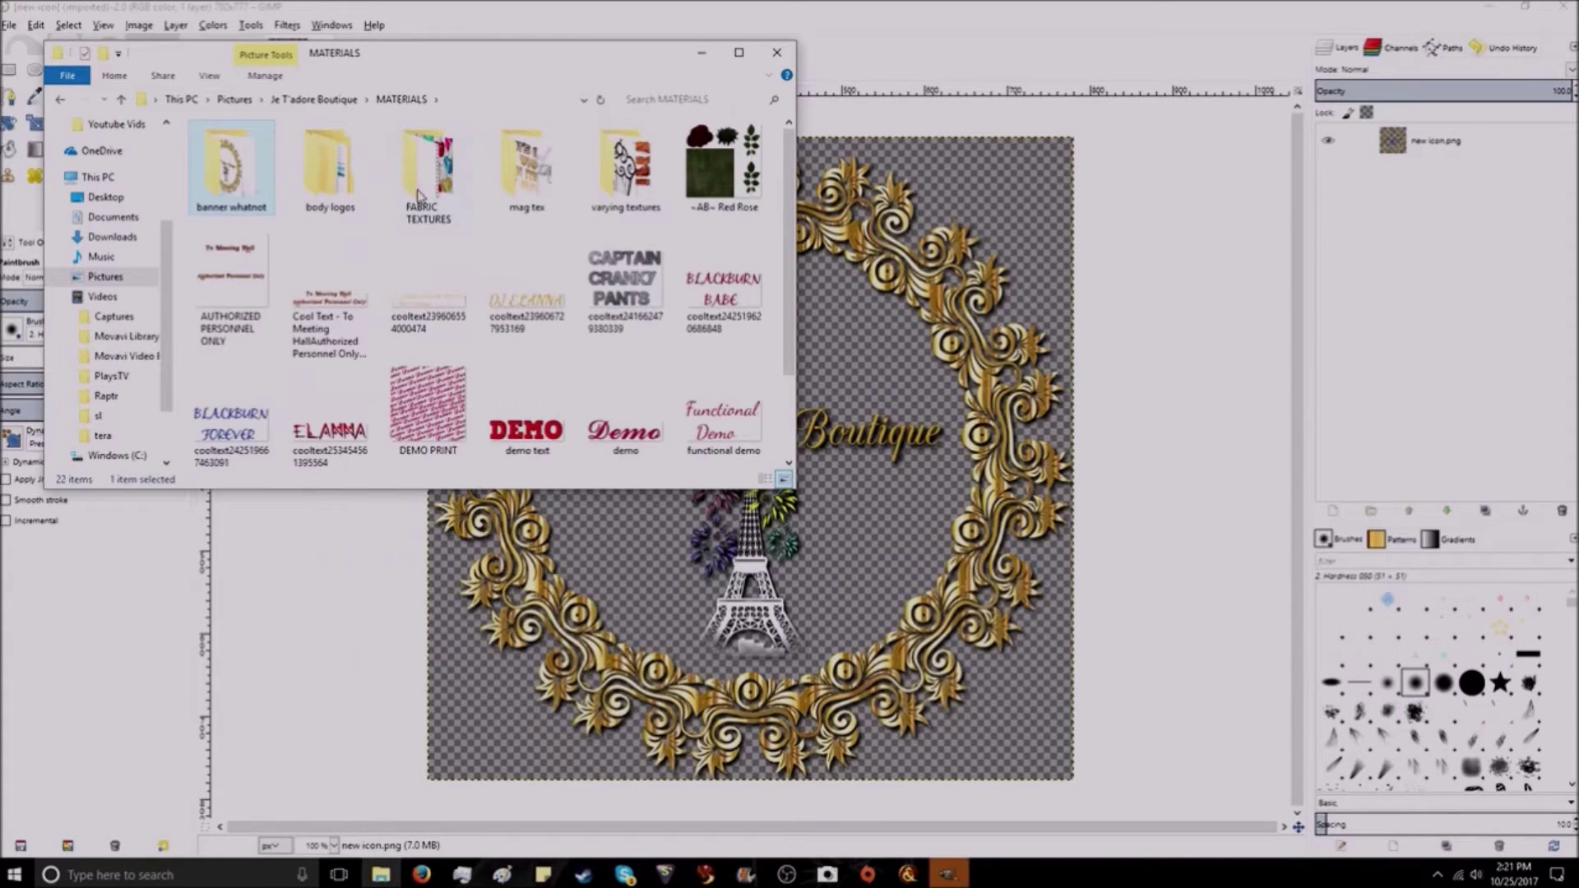
{"action": "key", "text": "BackSpace"}
{"action": "right_click", "coordinate": [261, 275]}
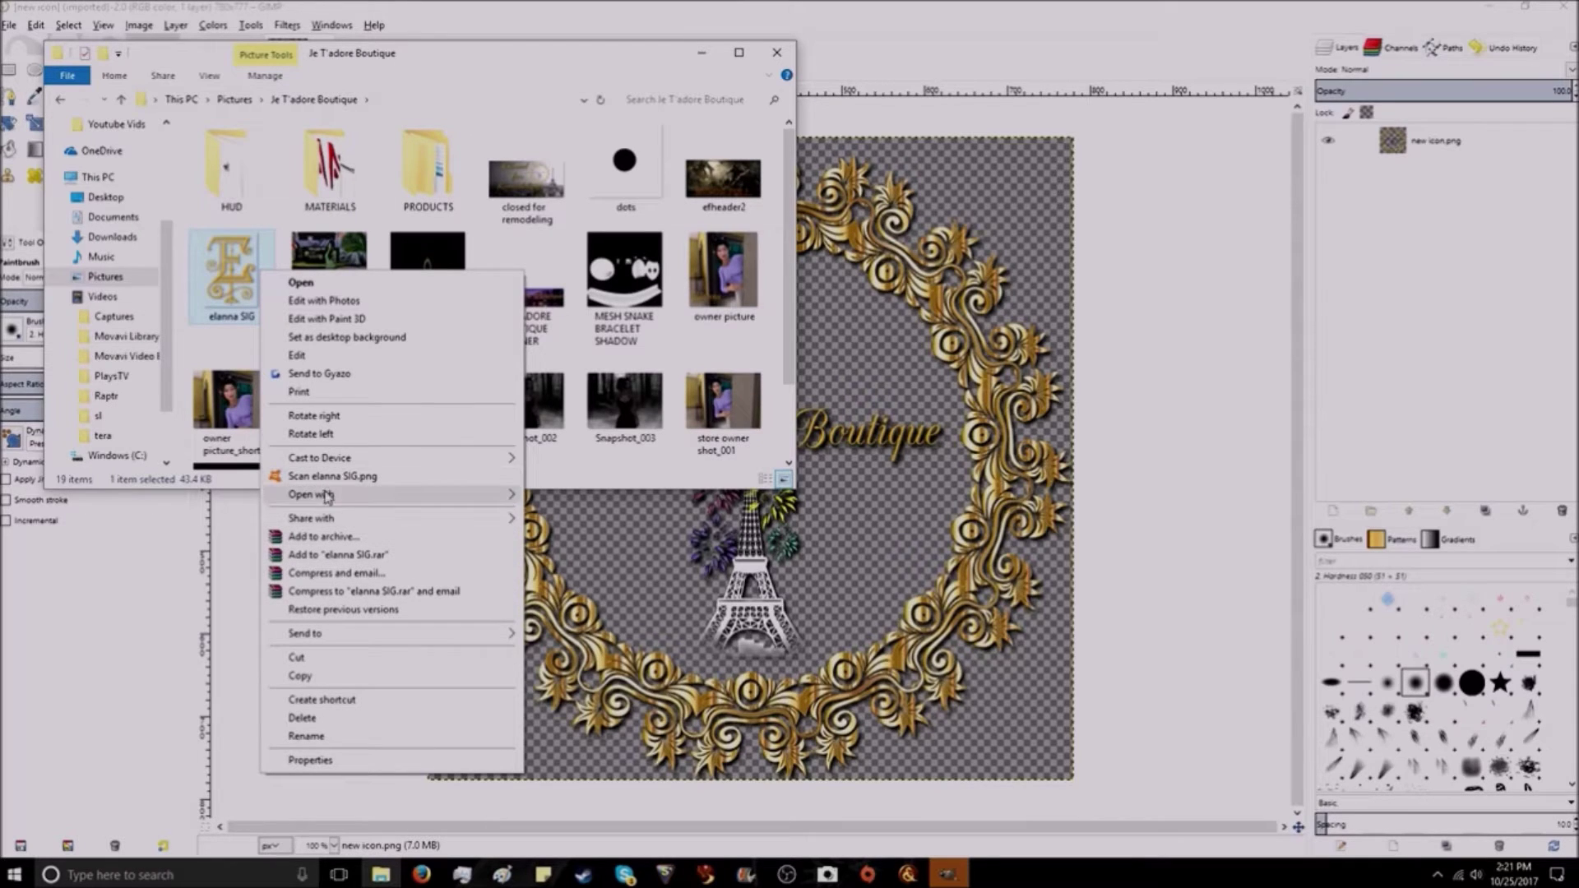
{"action": "mouse_move", "coordinate": [362, 495]}
{"action": "left_click", "coordinate": [573, 495]}
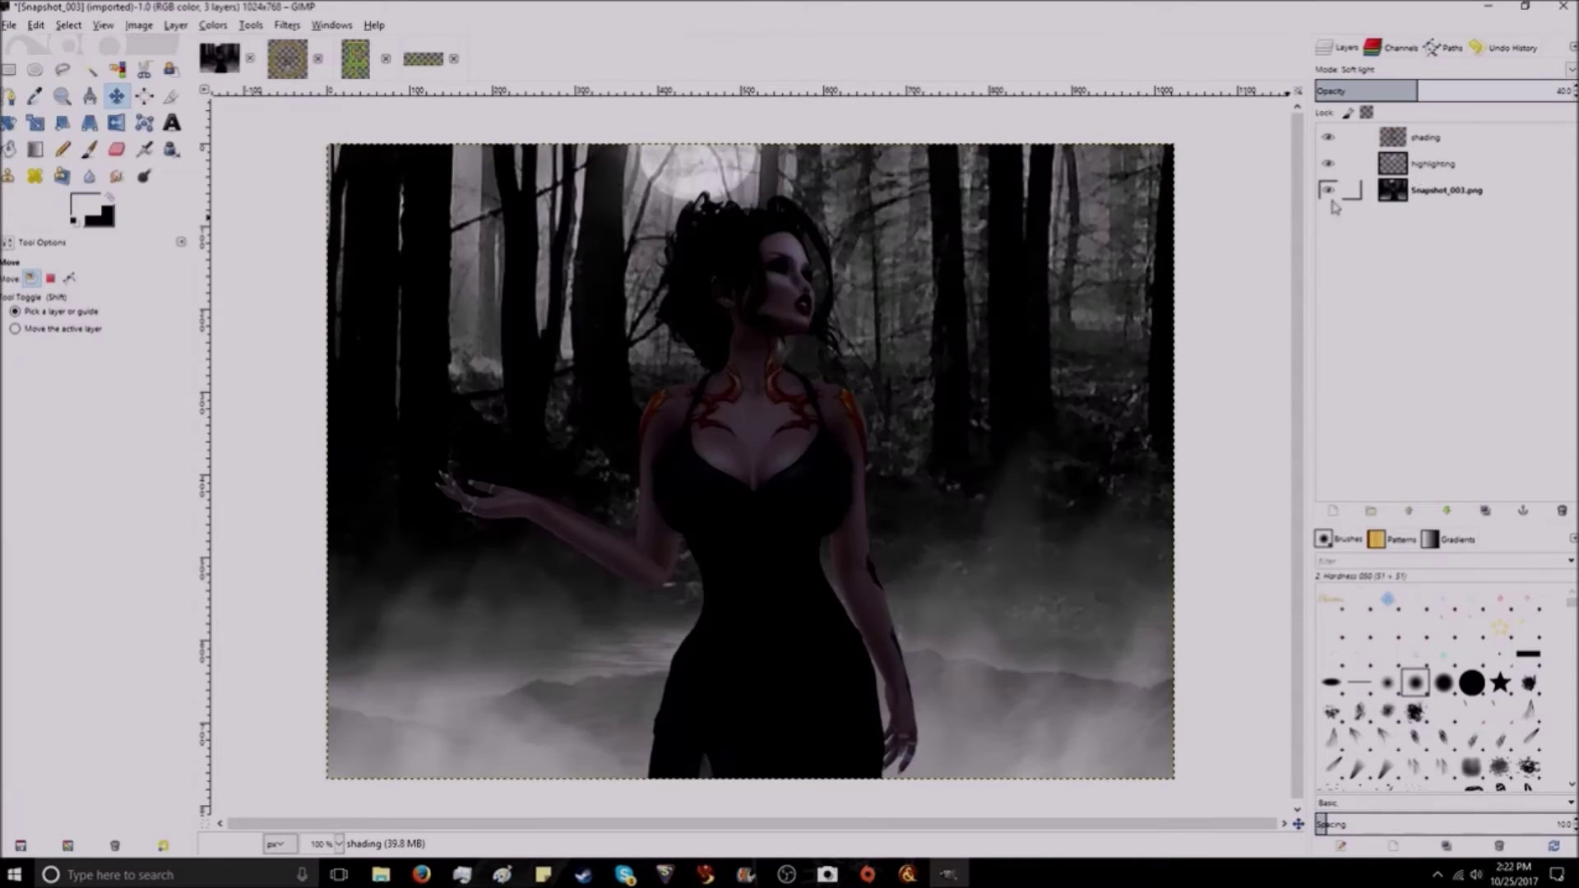
Step: Add two transparent 1024 × 768 px layers named "name" and "logo/sig" above the shading layer of the avatar image
{"action": "right_click", "coordinate": [1435, 147]}
{"action": "left_click", "coordinate": [1382, 181]}
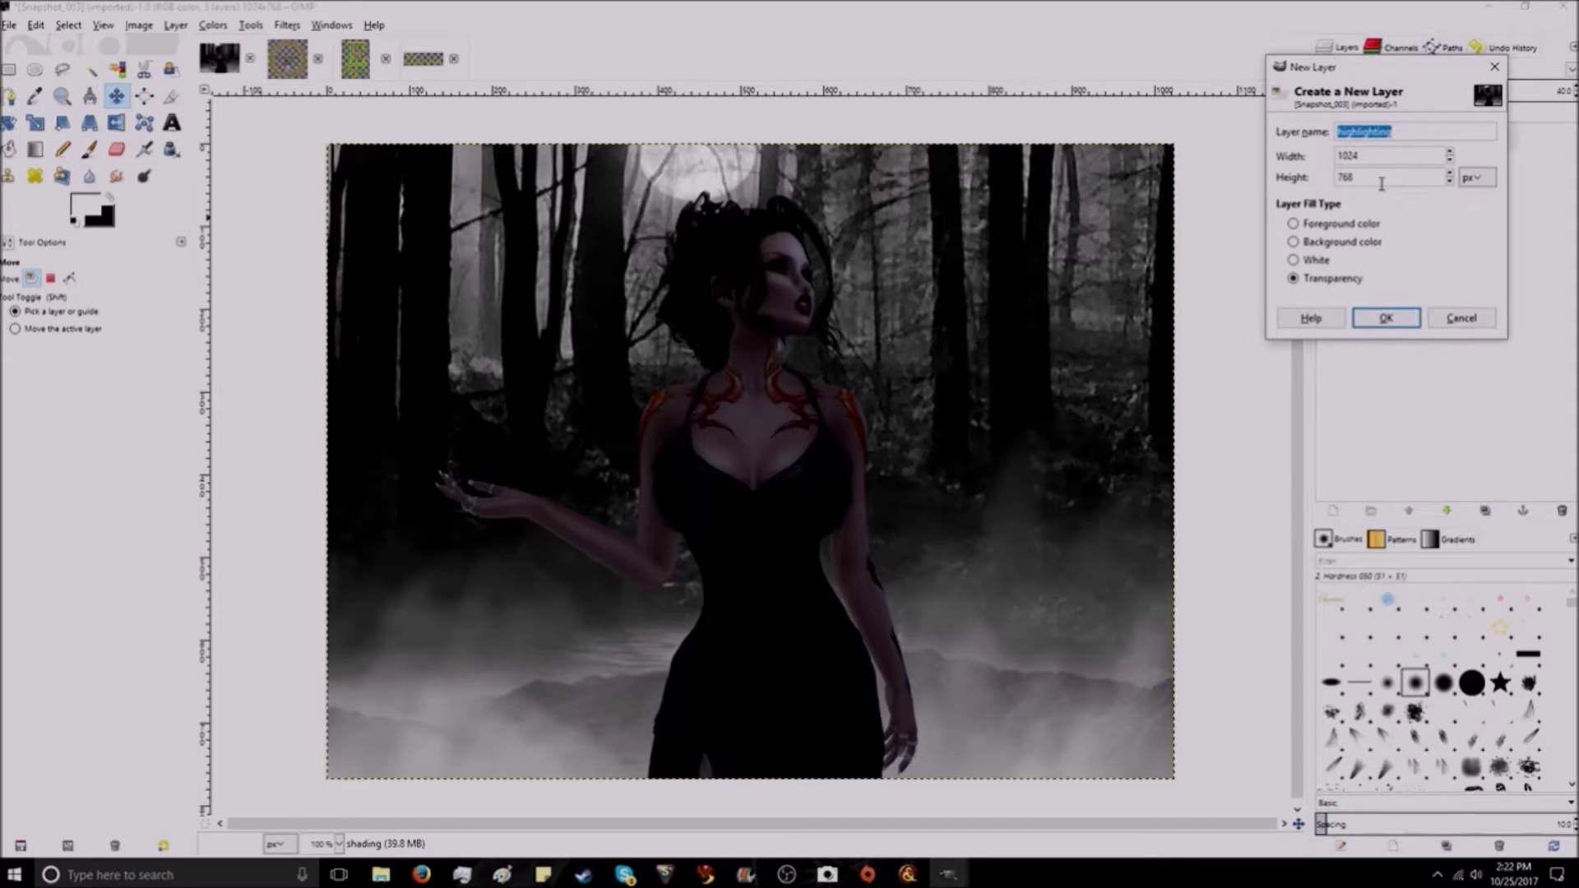
{"action": "key", "text": "Return"}
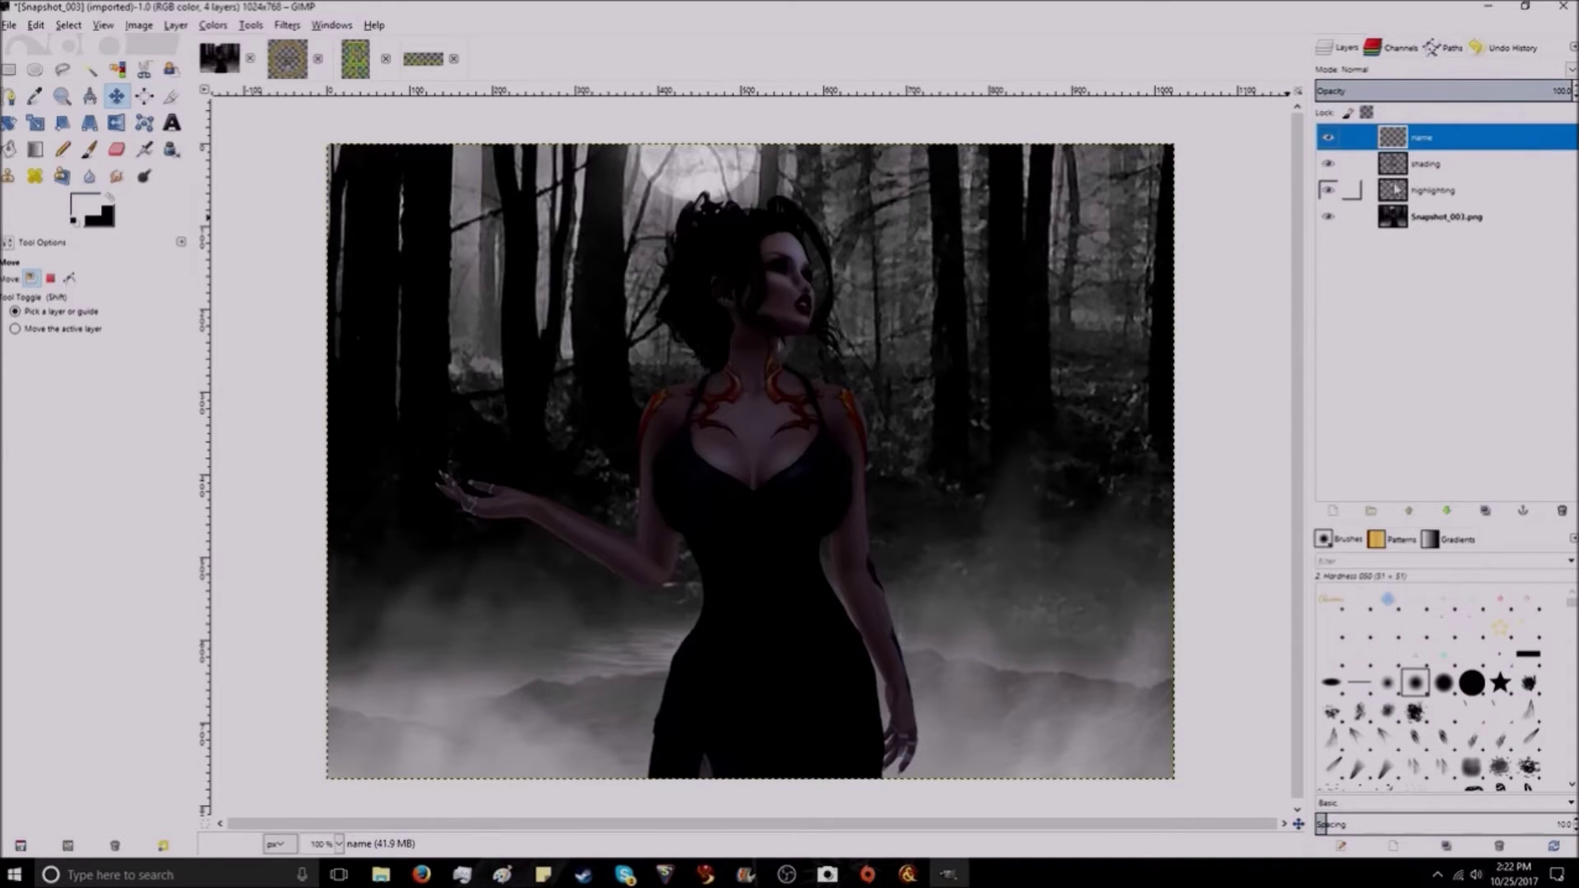
{"action": "type", "text": "t"}
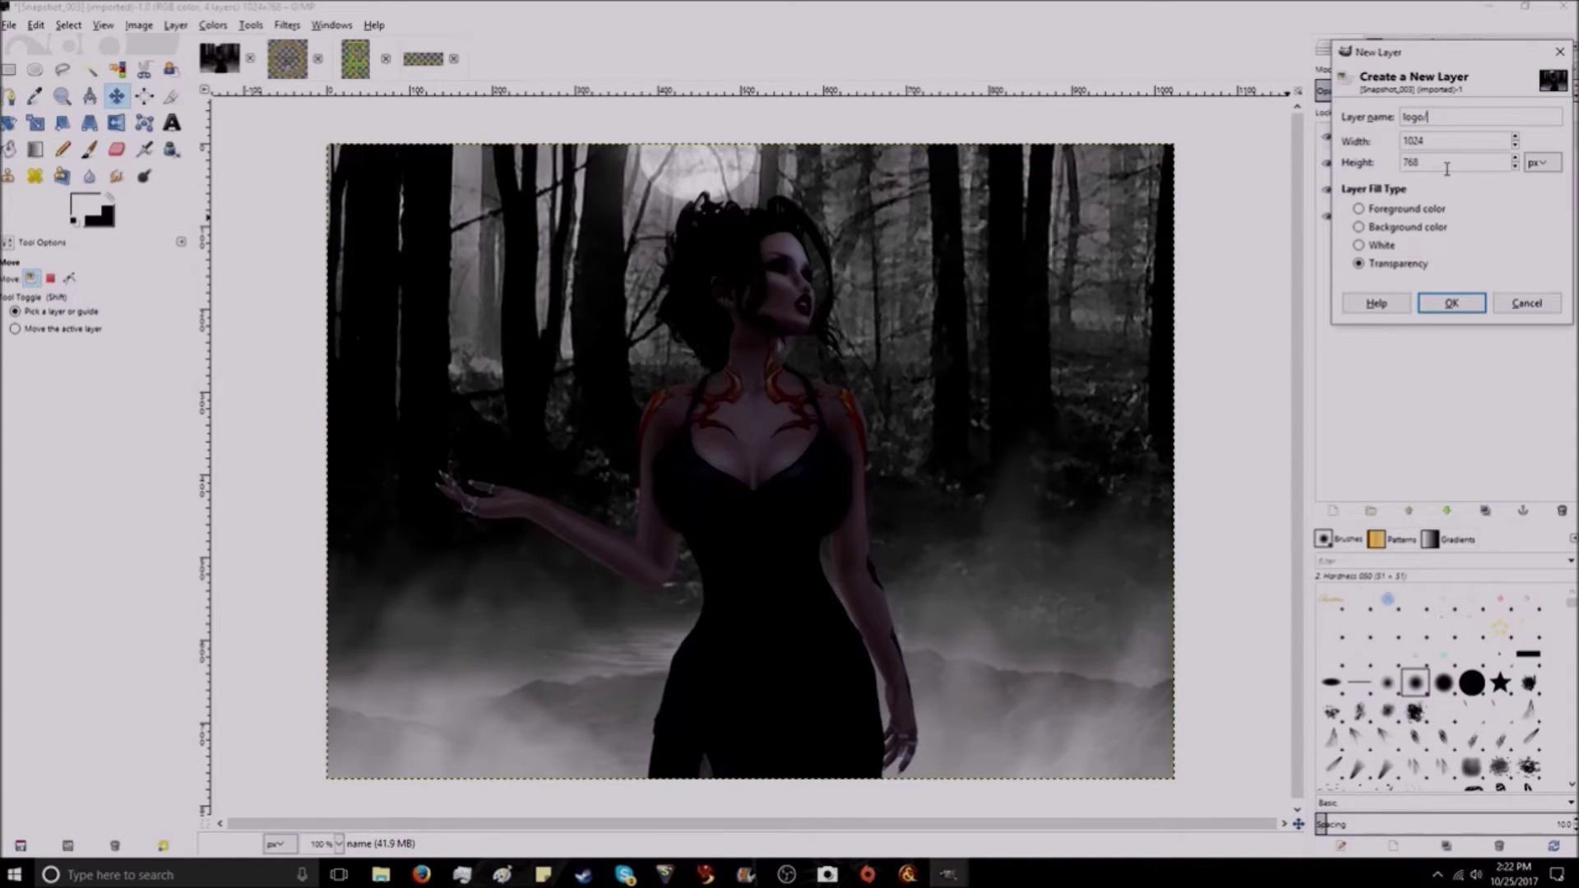
{"action": "type", "text": "logo/sig"}
{"action": "key", "text": "Return"}
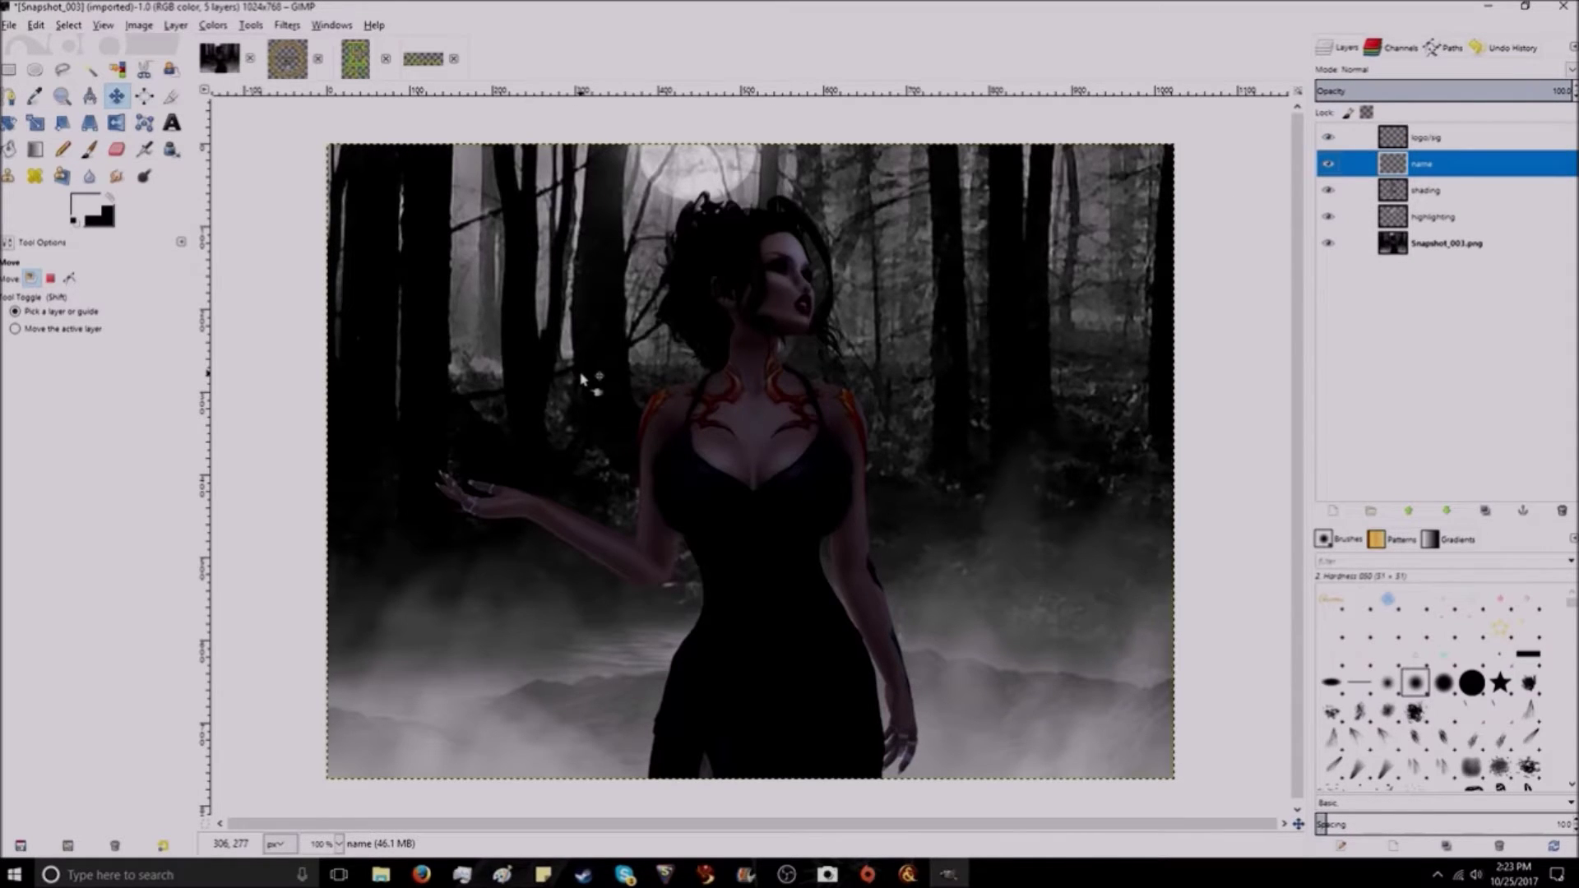
Step: Paste the gold name lettering onto the name layer, scale it proportionally to about 251 × 85 px and place it above the outstretched hand
{"action": "key", "text": "ctrl+v"}
{"action": "left_click", "coordinate": [34, 122]}
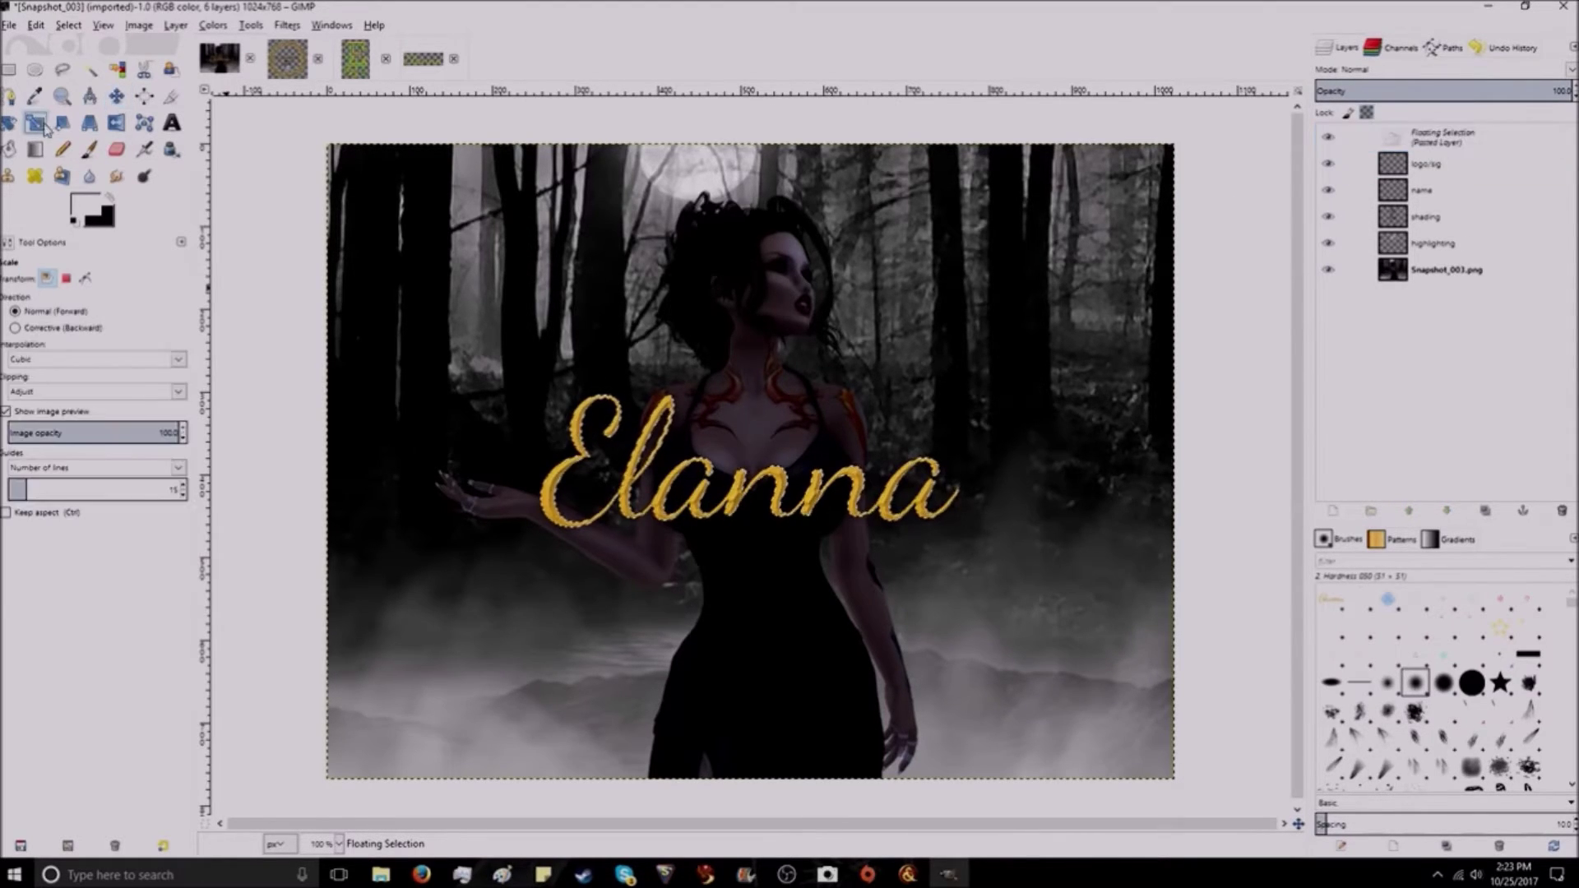
{"action": "left_click", "coordinate": [792, 508]}
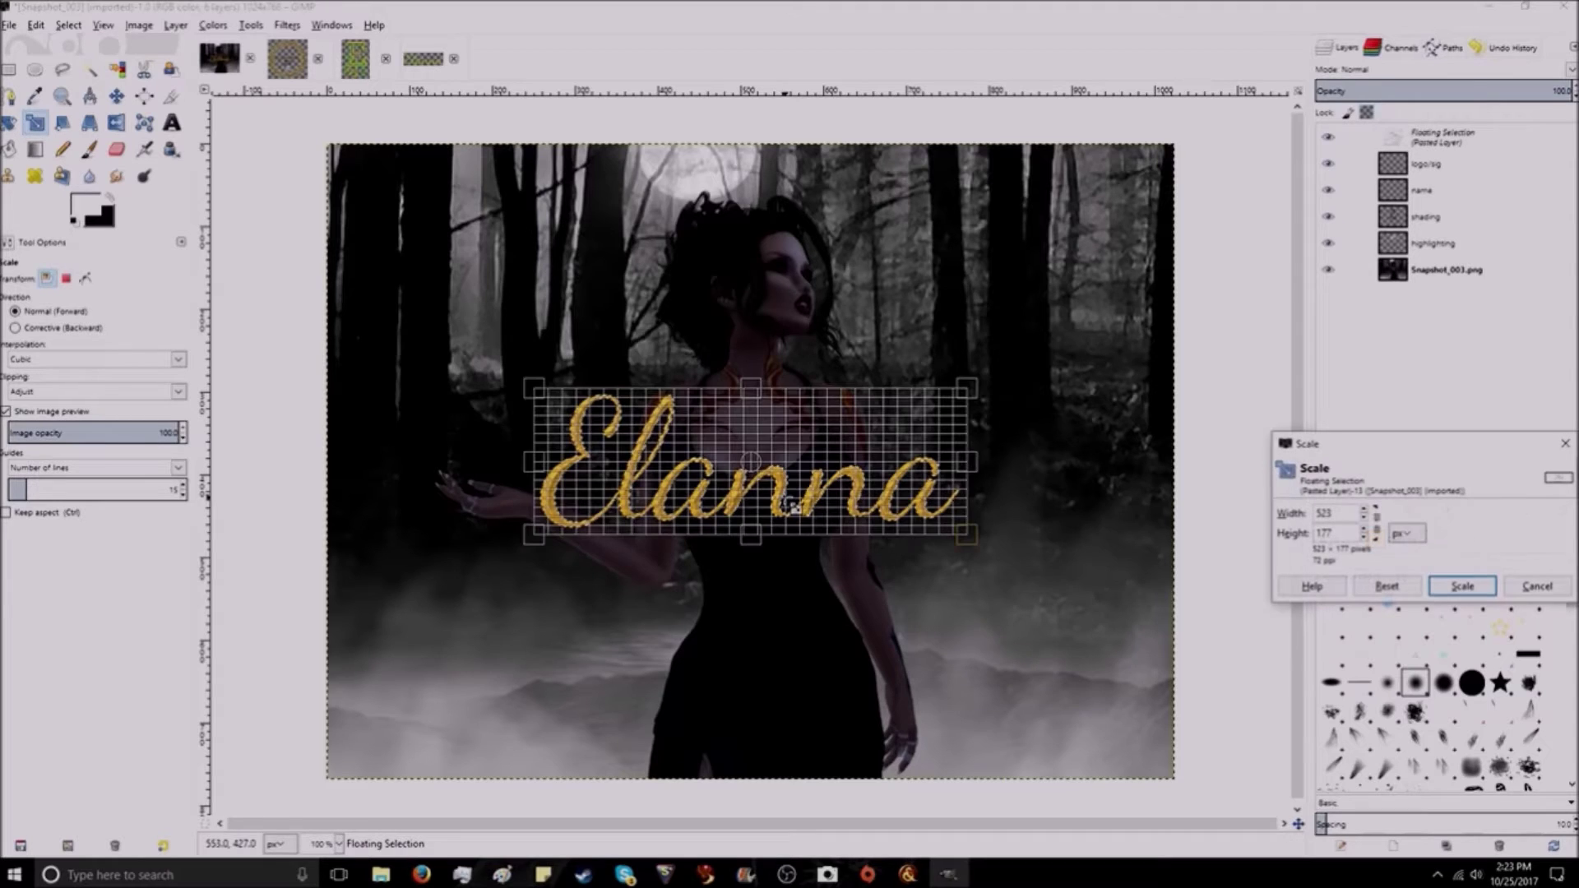
{"action": "left_click", "coordinate": [1377, 528]}
{"action": "left_click_drag", "start_coordinate": [960, 396], "coordinate": [781, 463]}
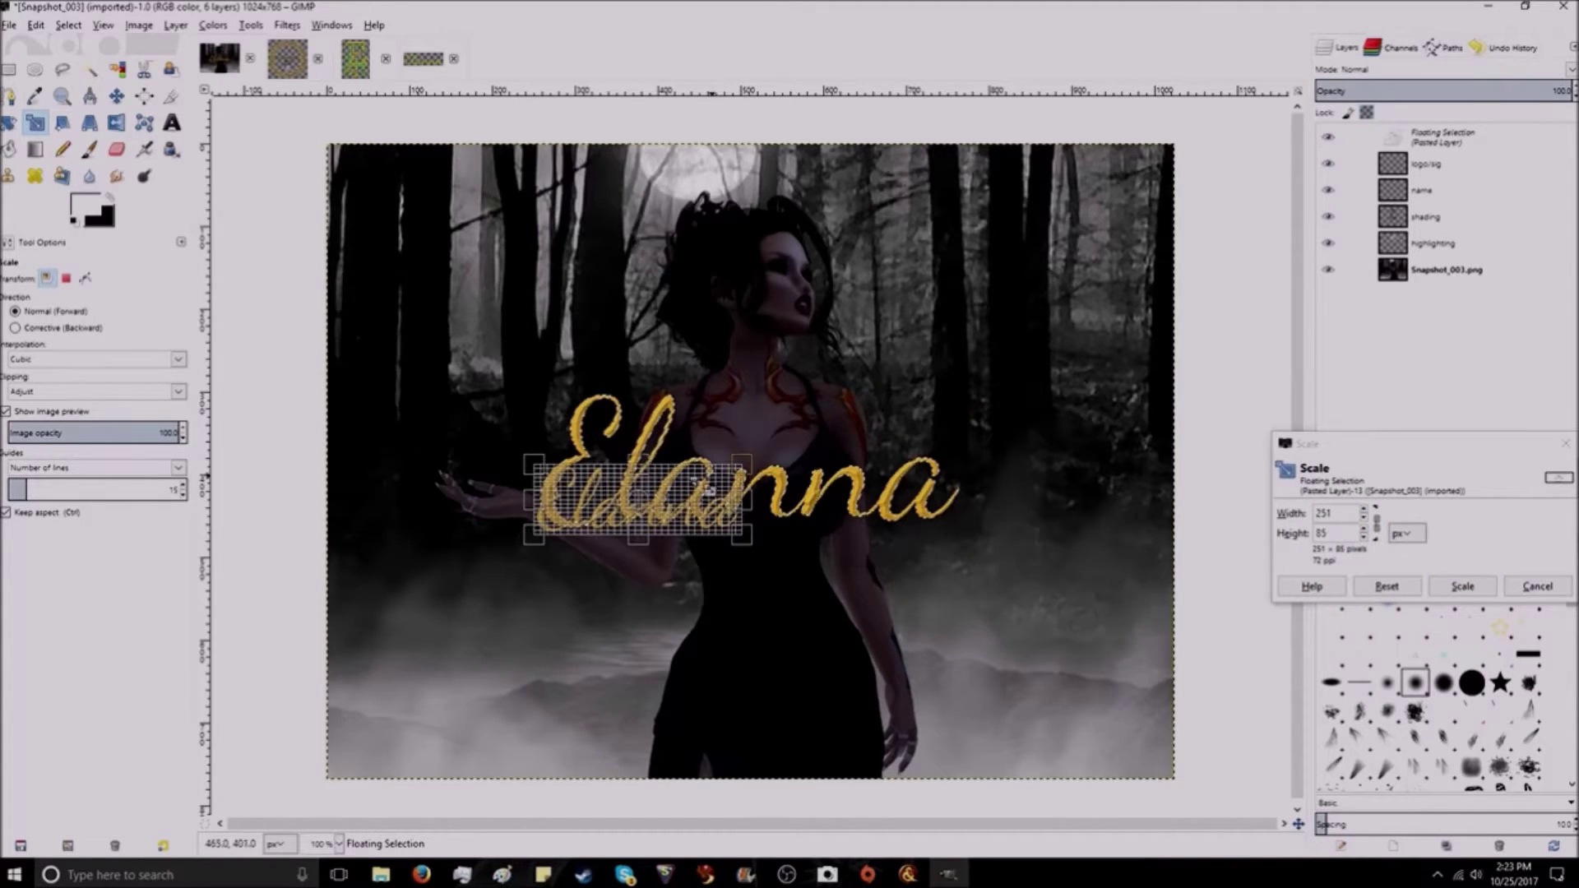
{"action": "left_click_drag", "start_coordinate": [637, 495], "coordinate": [529, 449]}
{"action": "left_click", "coordinate": [1462, 587]}
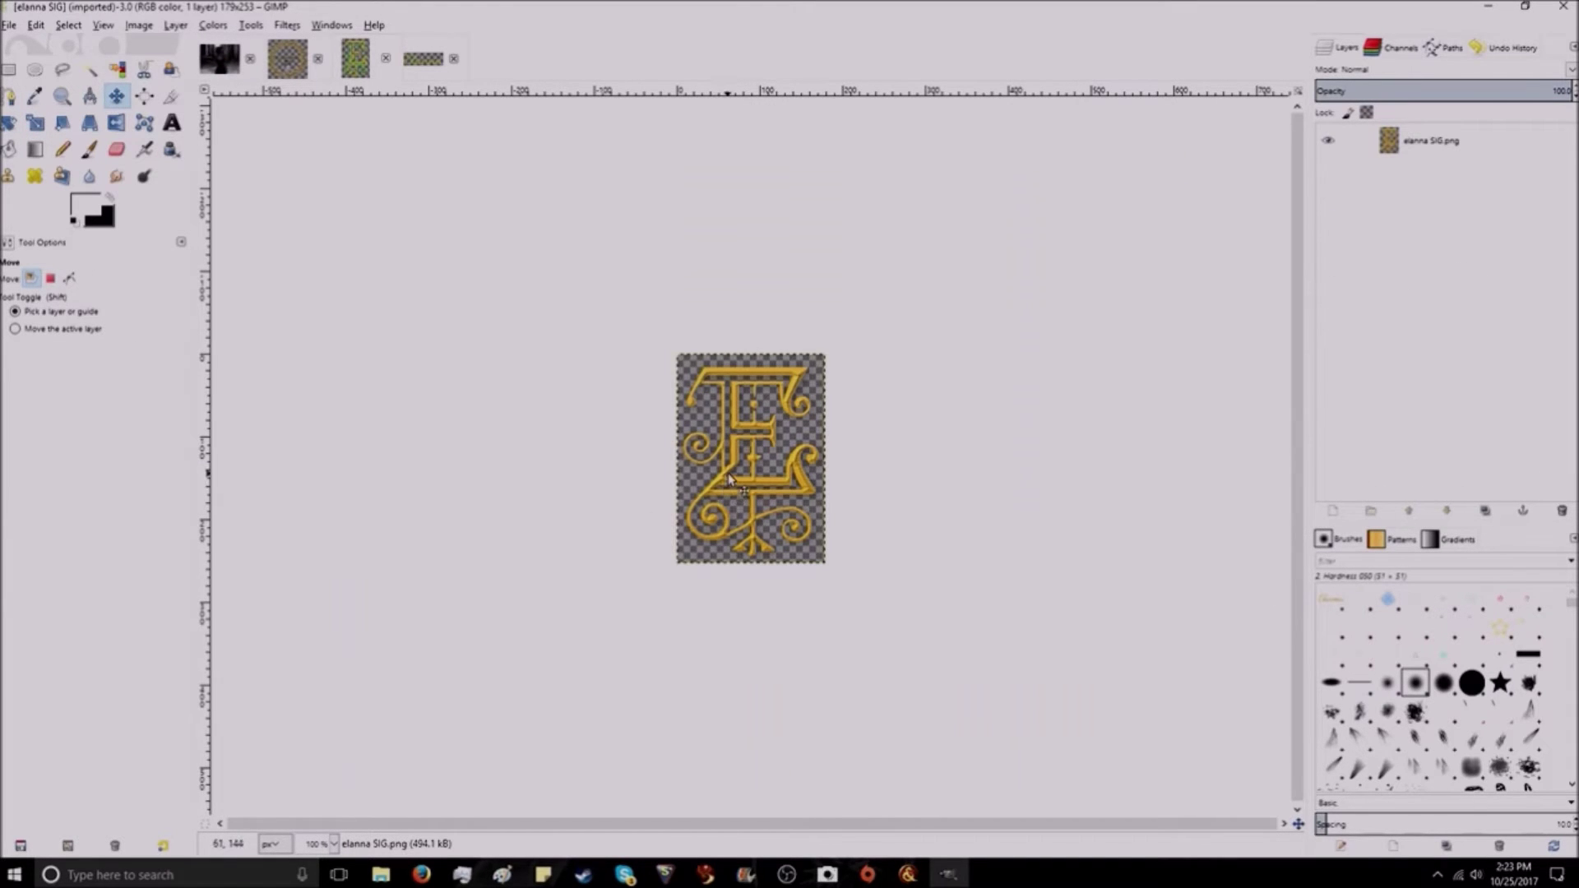
Step: Copy the whole gold E monogram image and paste it into the avatar image
{"action": "key", "text": "ctrl+a"}
{"action": "key", "text": "ctrl+c"}
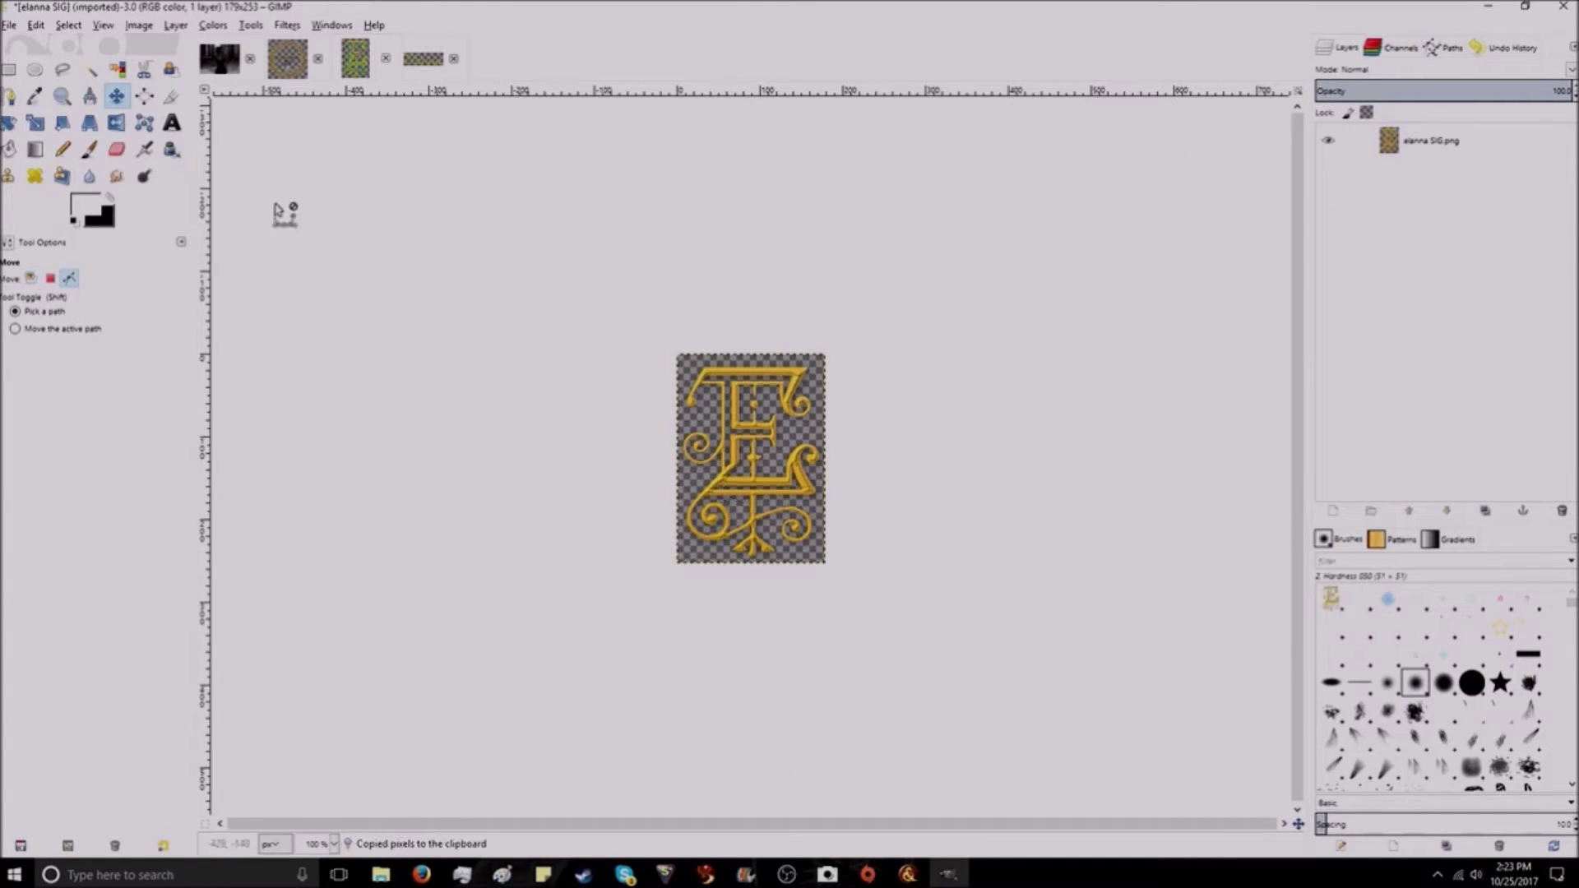
{"action": "left_click", "coordinate": [219, 58]}
{"action": "key", "text": "ctrl+v"}
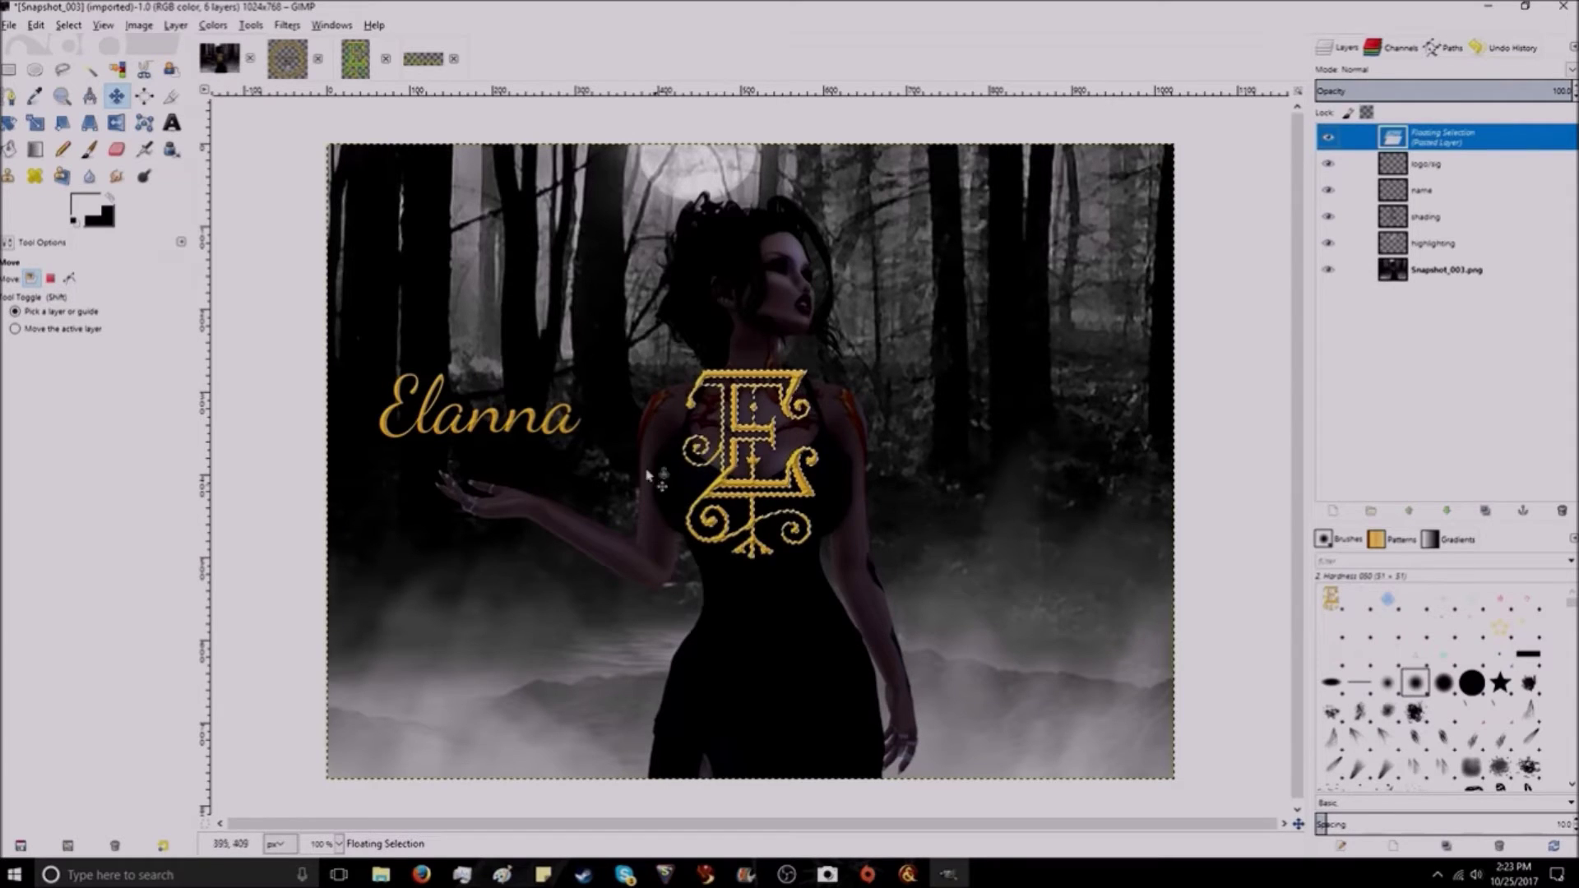
Step: Scale the pasted monogram to about 49 × 69 px in the photo's lower-right corner and anchor it to the logo/sig layer
{"action": "left_click", "coordinate": [35, 123]}
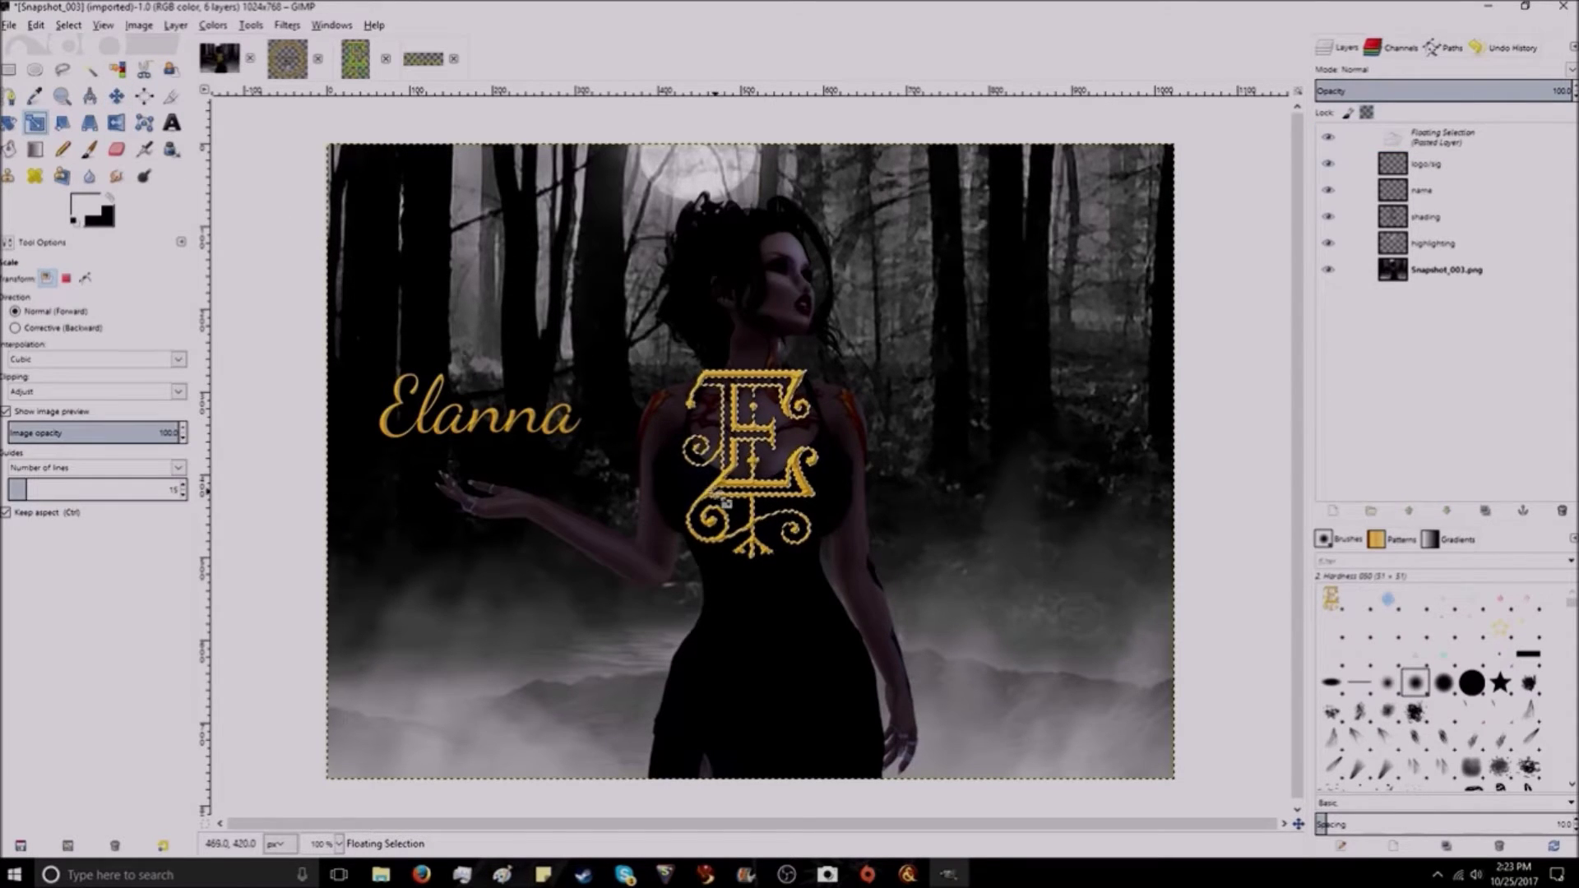
{"action": "left_click", "coordinate": [685, 362]}
{"action": "left_click_drag", "start_coordinate": [685, 362], "coordinate": [1153, 758]}
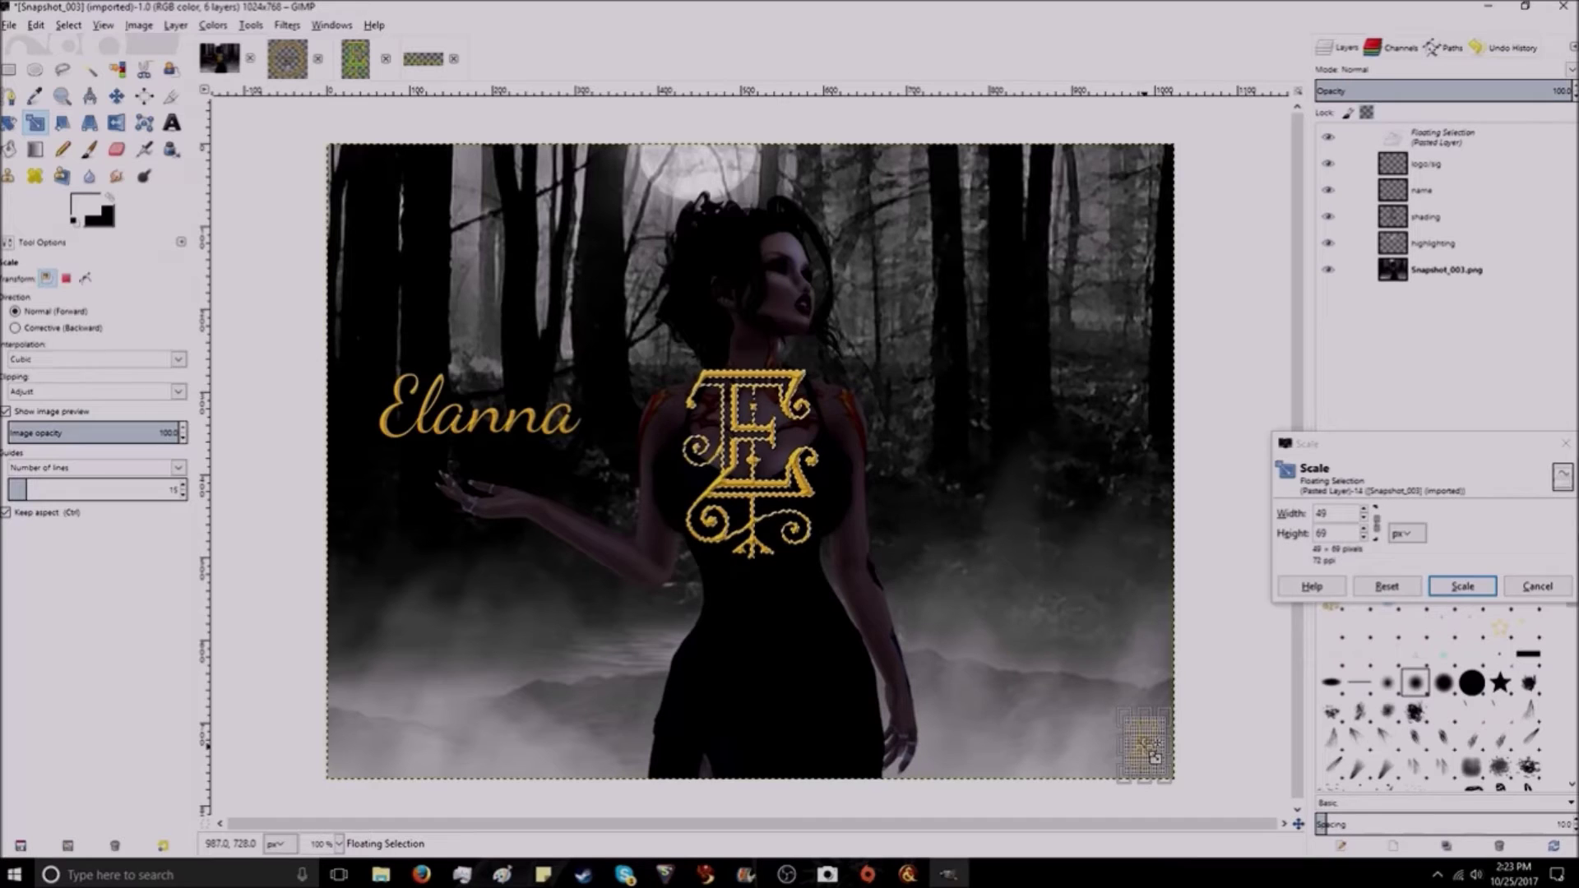
{"action": "left_click", "coordinate": [1462, 587]}
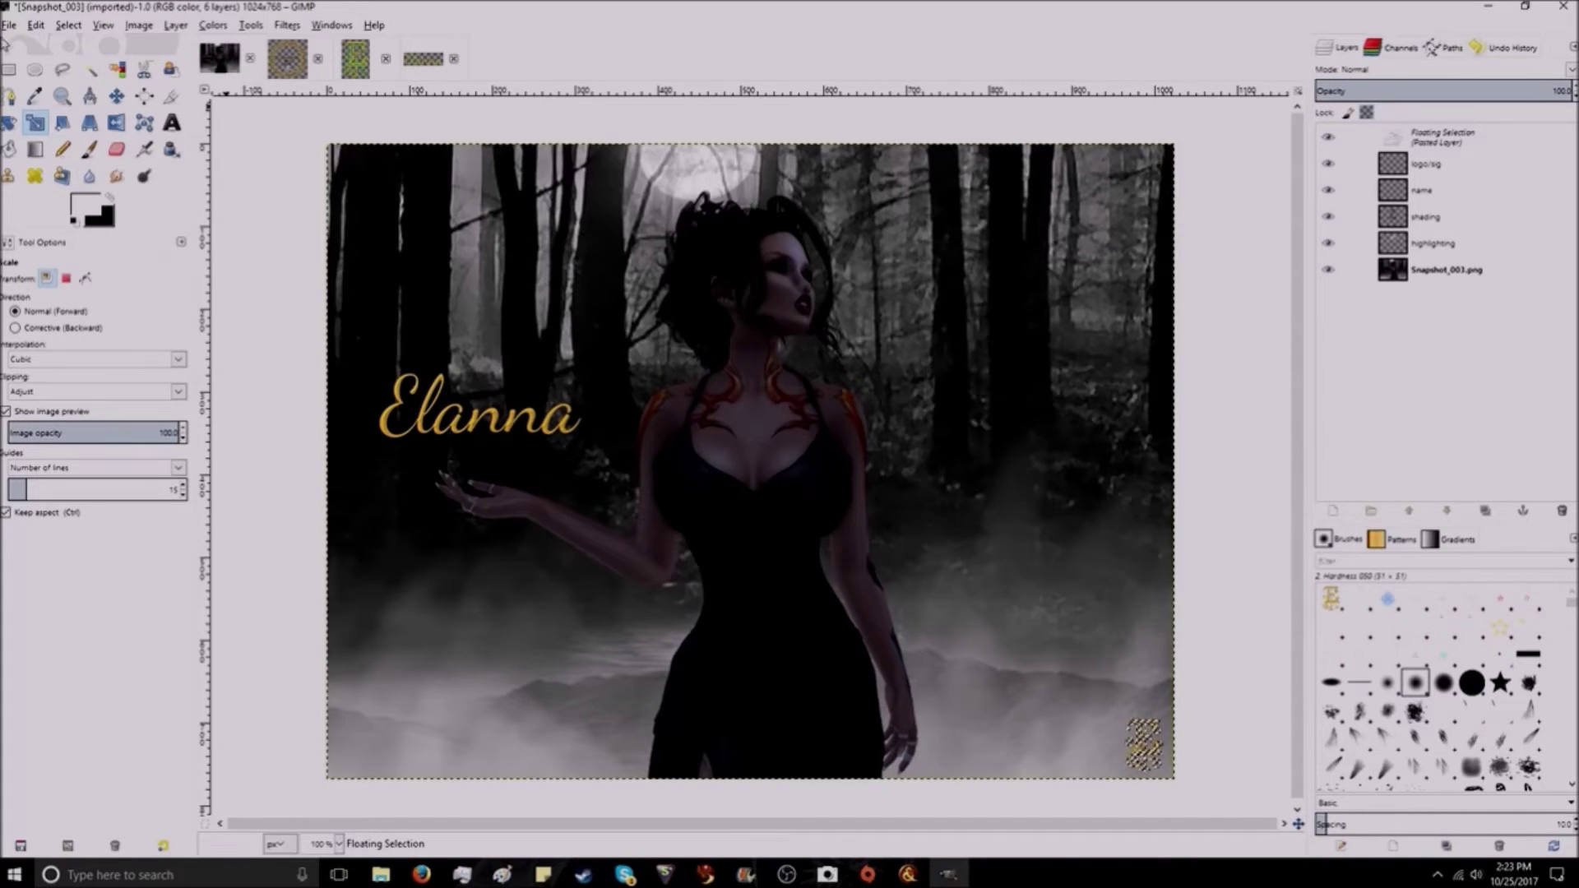
{"action": "left_click", "coordinate": [8, 71]}
{"action": "left_click", "coordinate": [812, 417]}
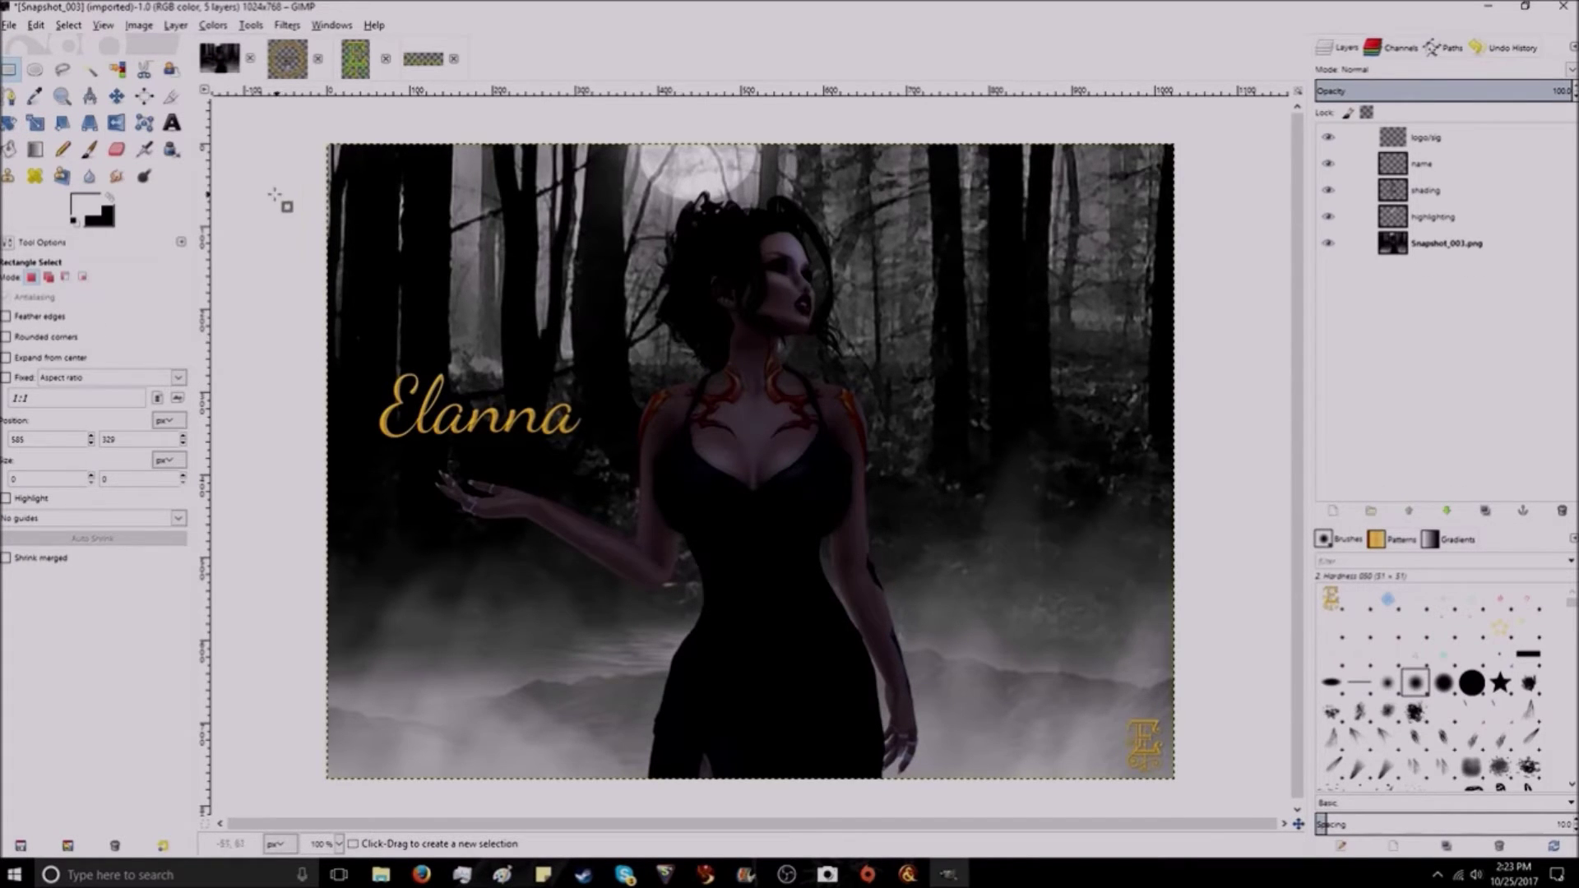
Step: Copy the round Je T'Adore Boutique logo from the new icon image and paste it into the avatar image
{"action": "left_click", "coordinate": [298, 65]}
{"action": "left_click", "coordinate": [116, 97]}
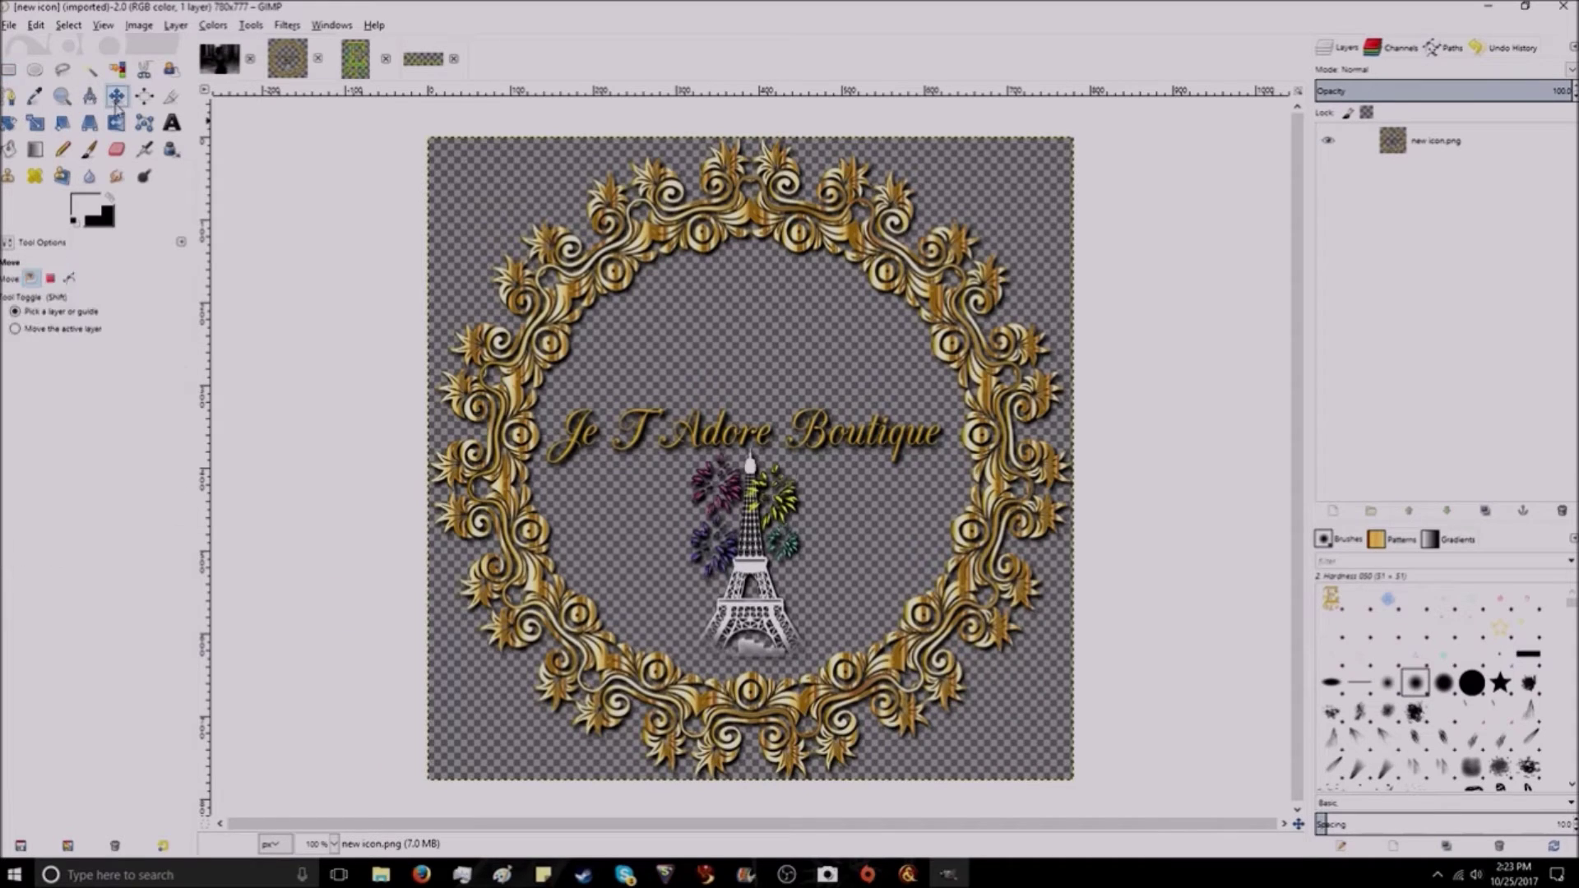
{"action": "left_click", "coordinate": [744, 569]}
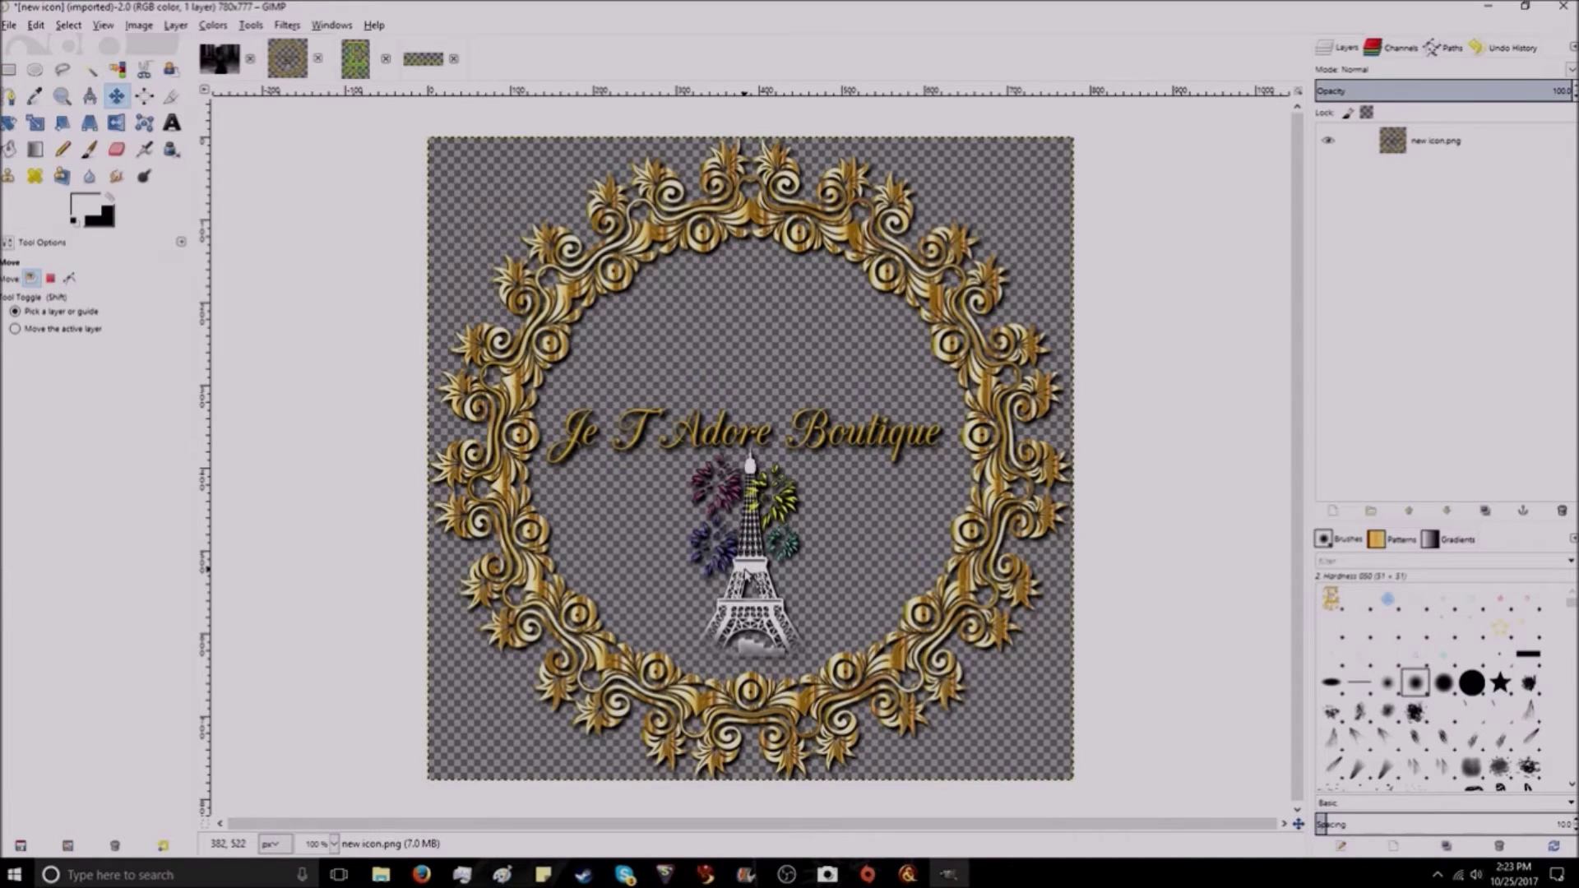
{"action": "key", "text": "ctrl+c"}
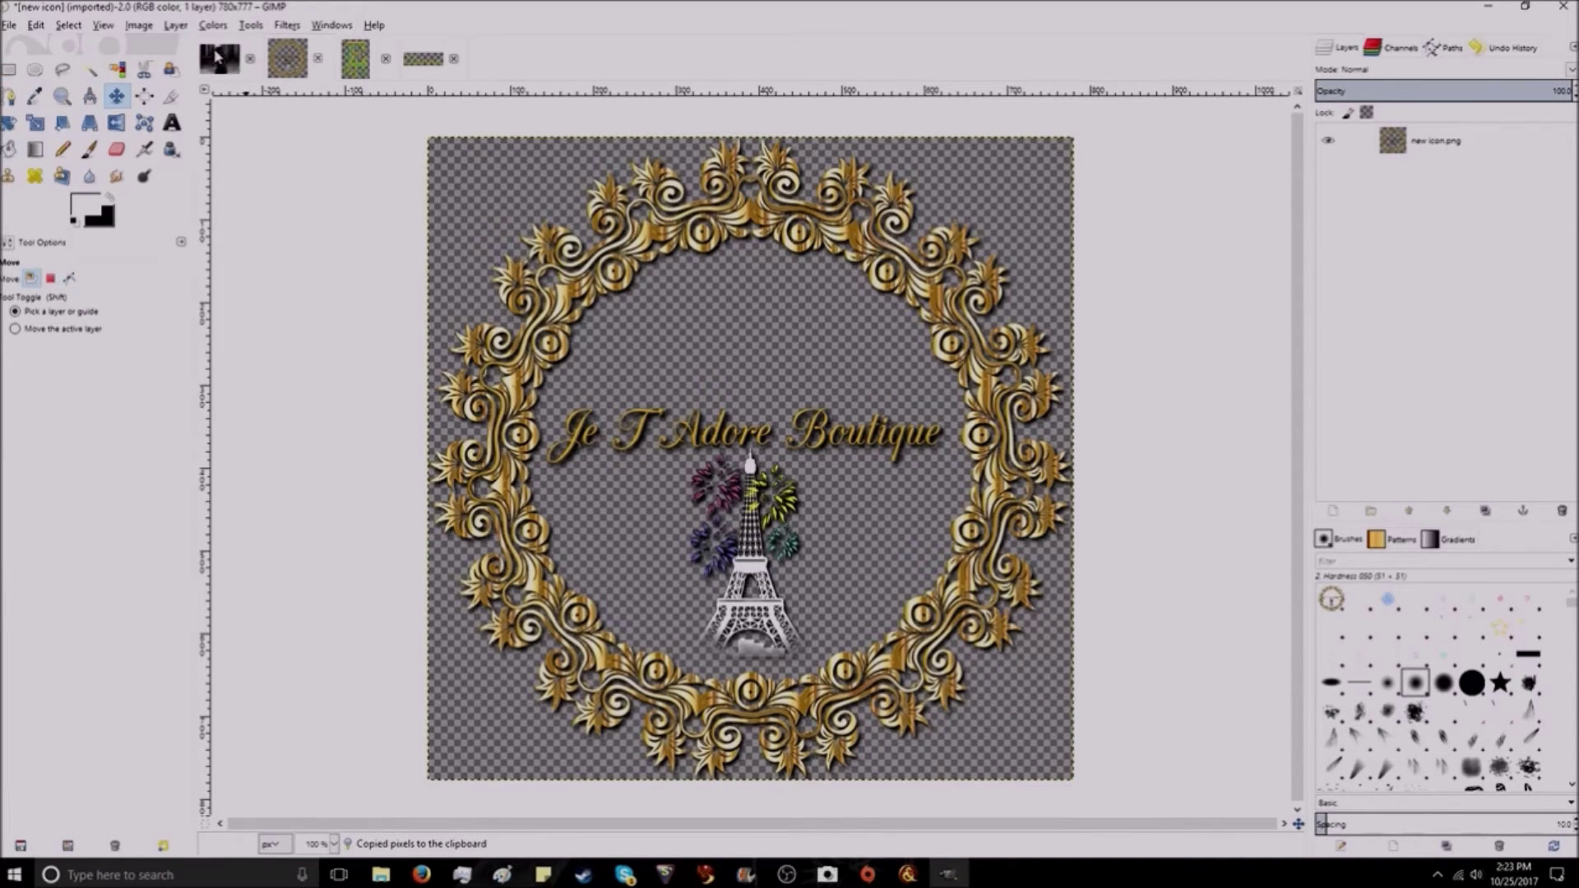
{"action": "left_click", "coordinate": [218, 57]}
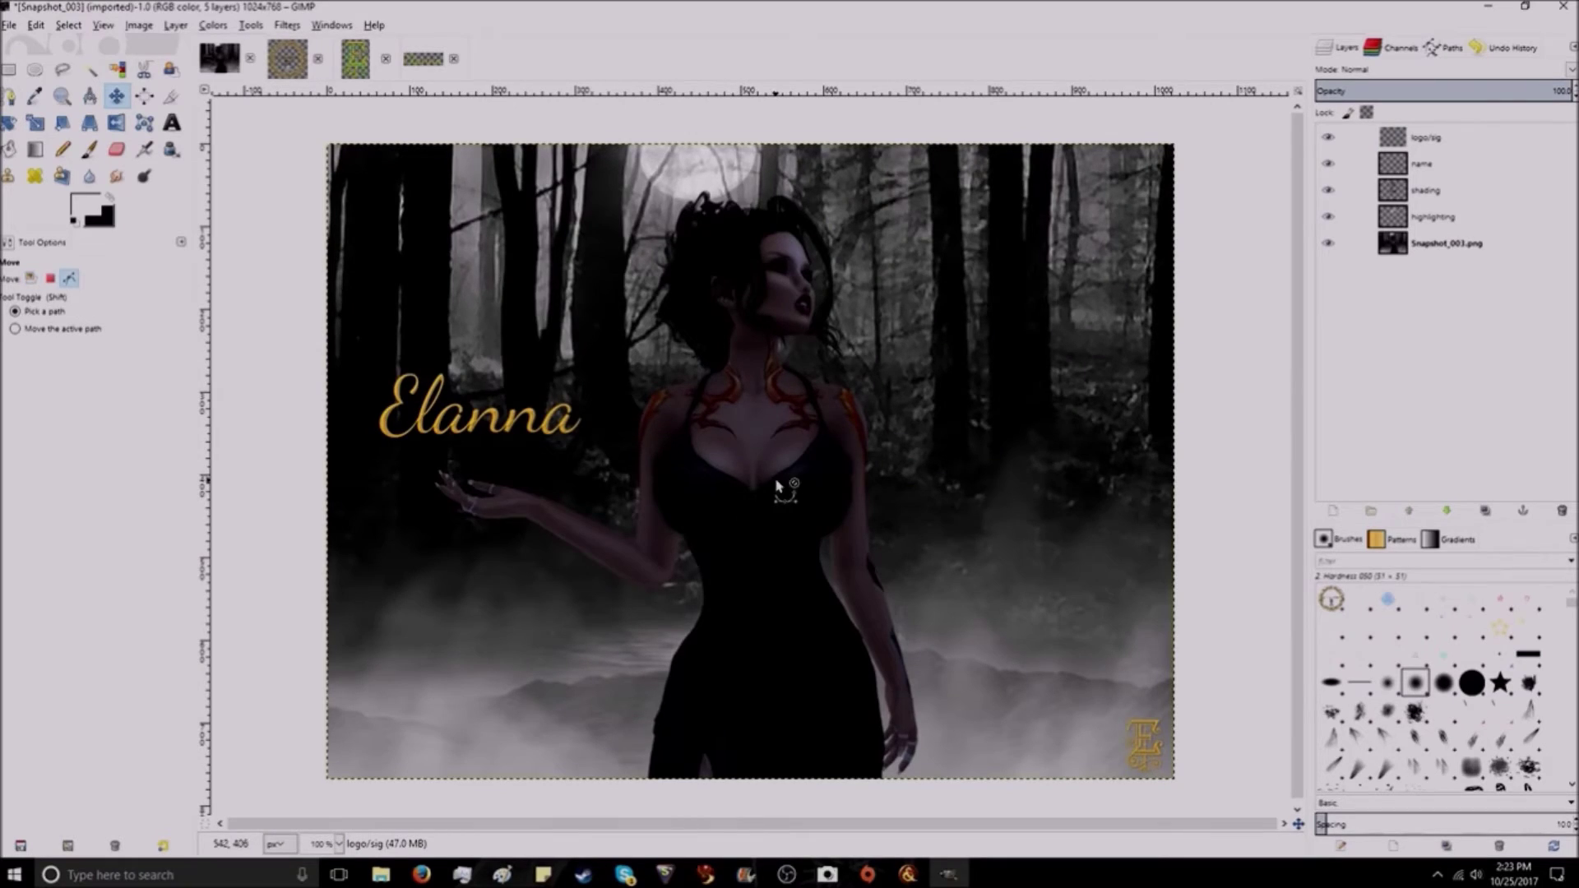
{"action": "key", "text": "ctrl+v"}
Step: Scale the pasted boutique logo to about 51 × 51 px in the photo's lower-left corner and anchor it to the logo/sig layer
{"action": "left_click", "coordinate": [35, 123]}
{"action": "left_click", "coordinate": [415, 129]}
{"action": "left_click_drag", "start_coordinate": [432, 151], "coordinate": [978, 701]}
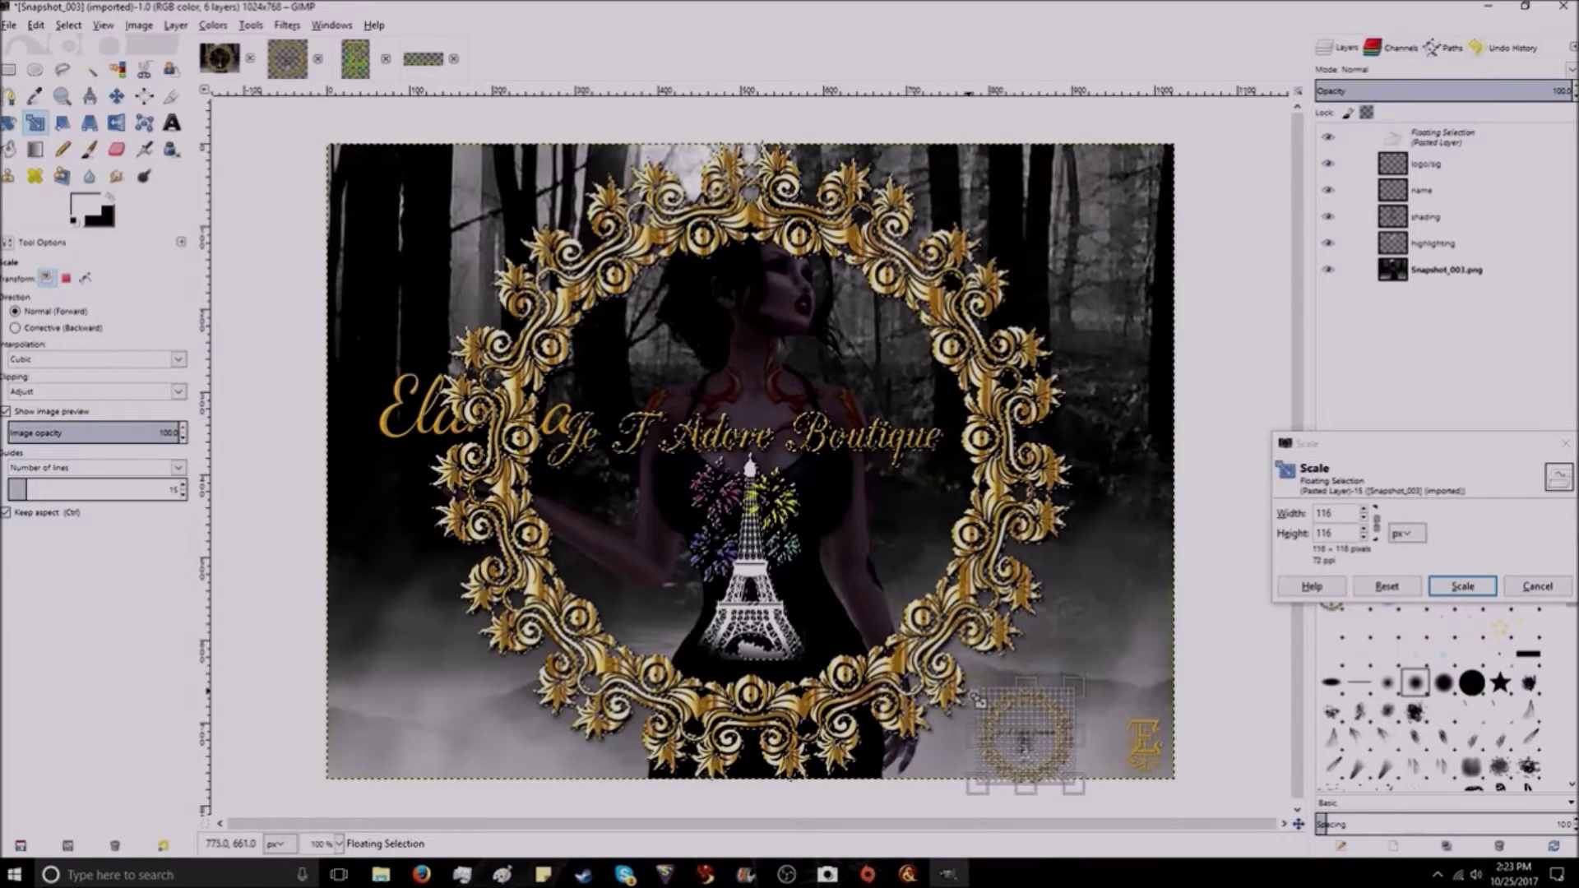
{"action": "left_click_drag", "start_coordinate": [494, 751], "coordinate": [351, 756]}
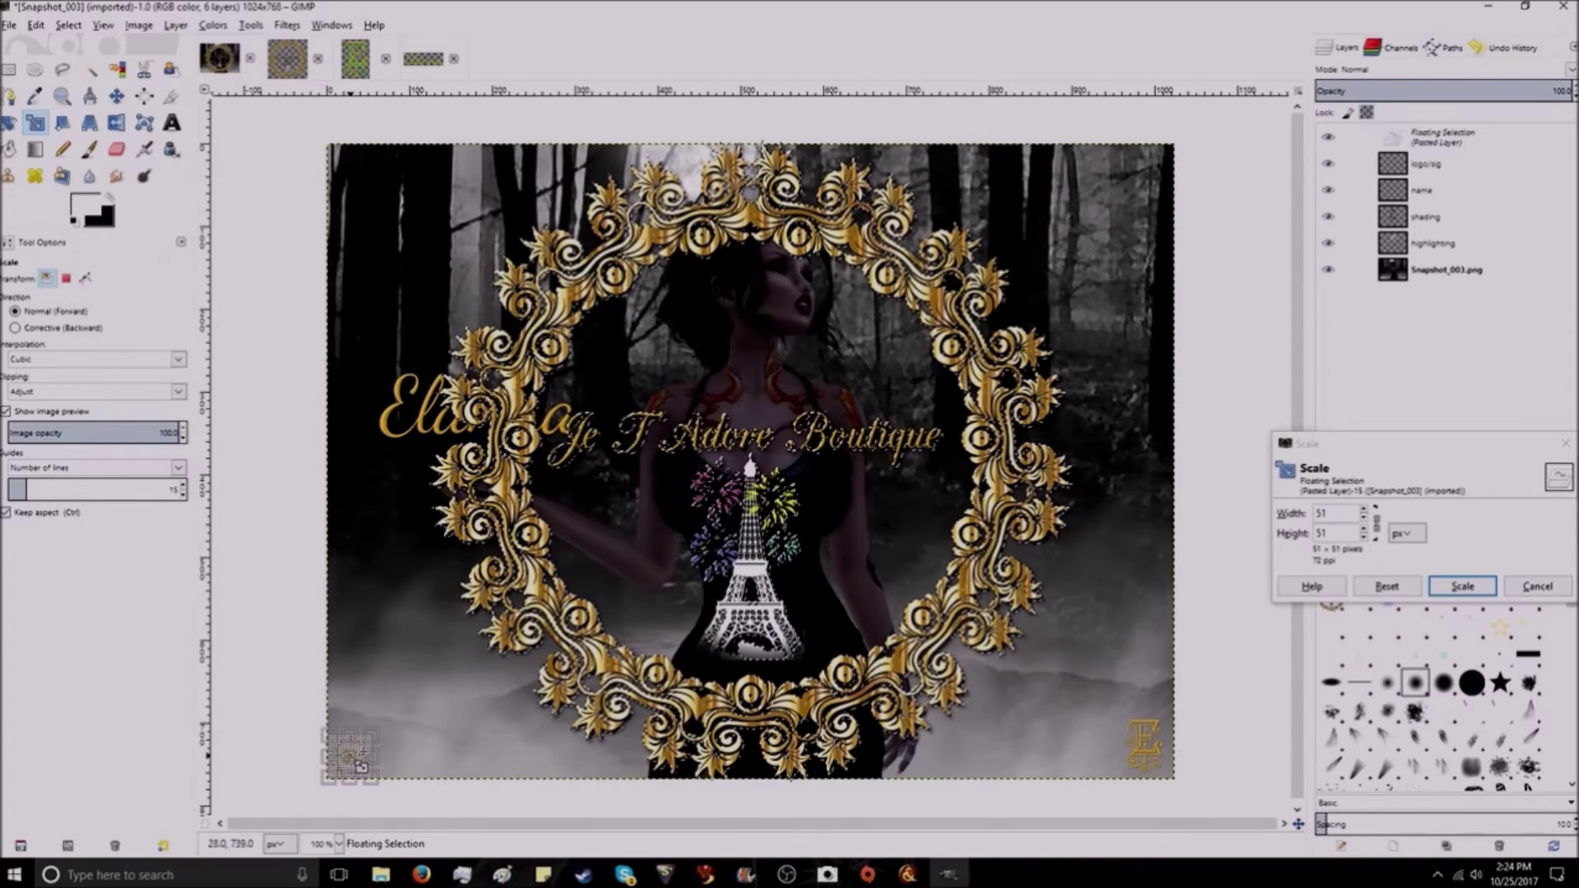
{"action": "left_click", "coordinate": [1462, 585]}
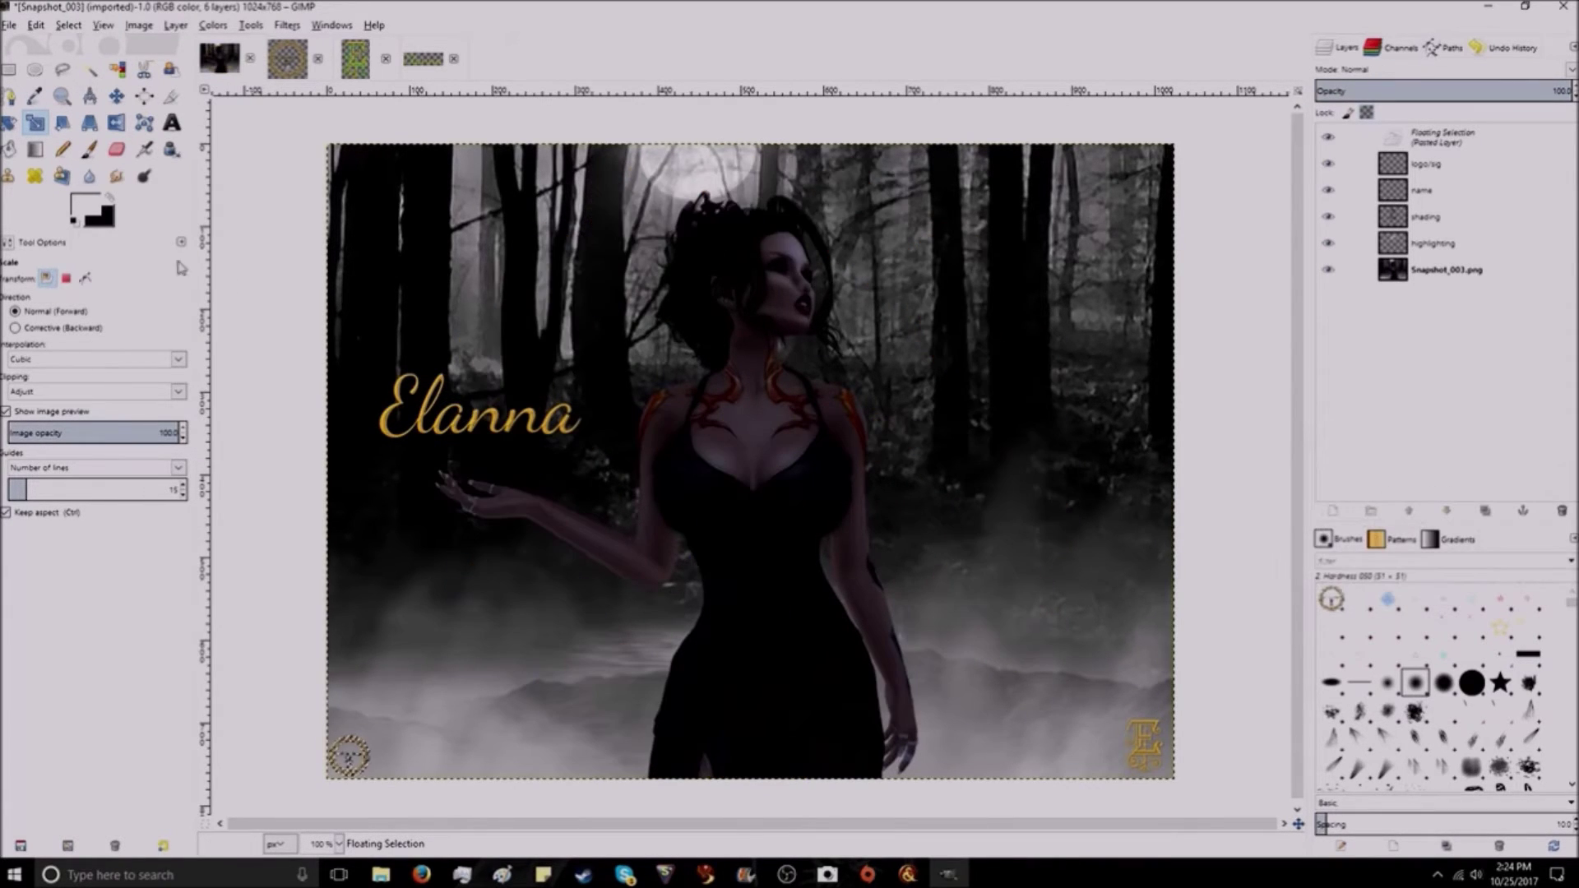
{"action": "key", "text": "ctrl+h"}
{"action": "left_click", "coordinate": [10, 71]}
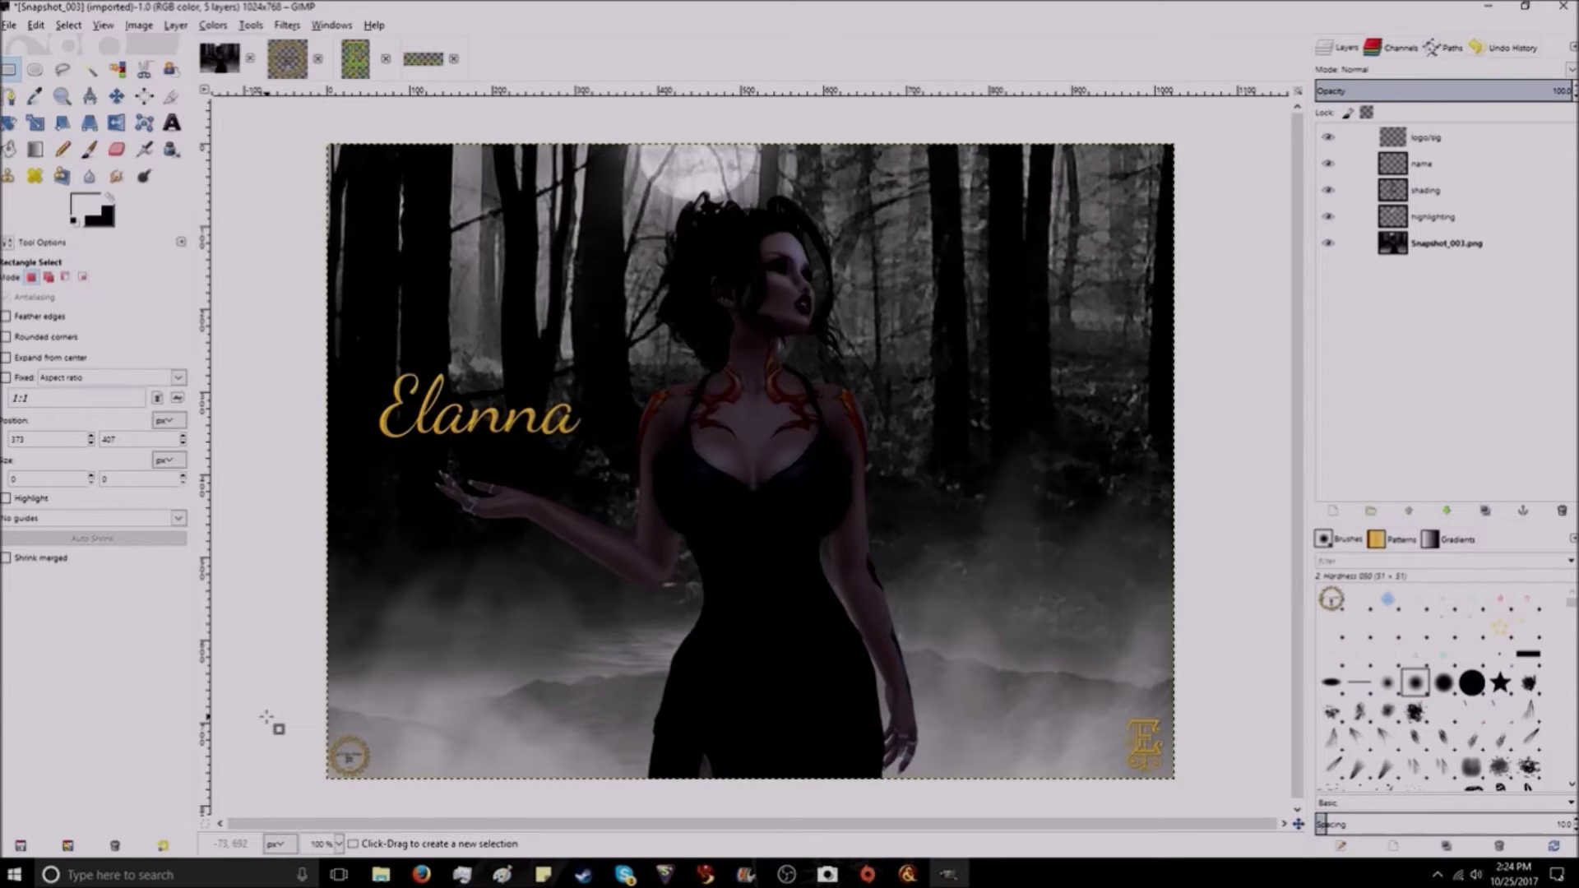
Step: Export the image as "profile pic new oct 2017.png" to the Je T'adore Boutique folder and quit the program
{"action": "key", "text": "ctrl"}
{"action": "key", "text": "ctrl+shift+e"}
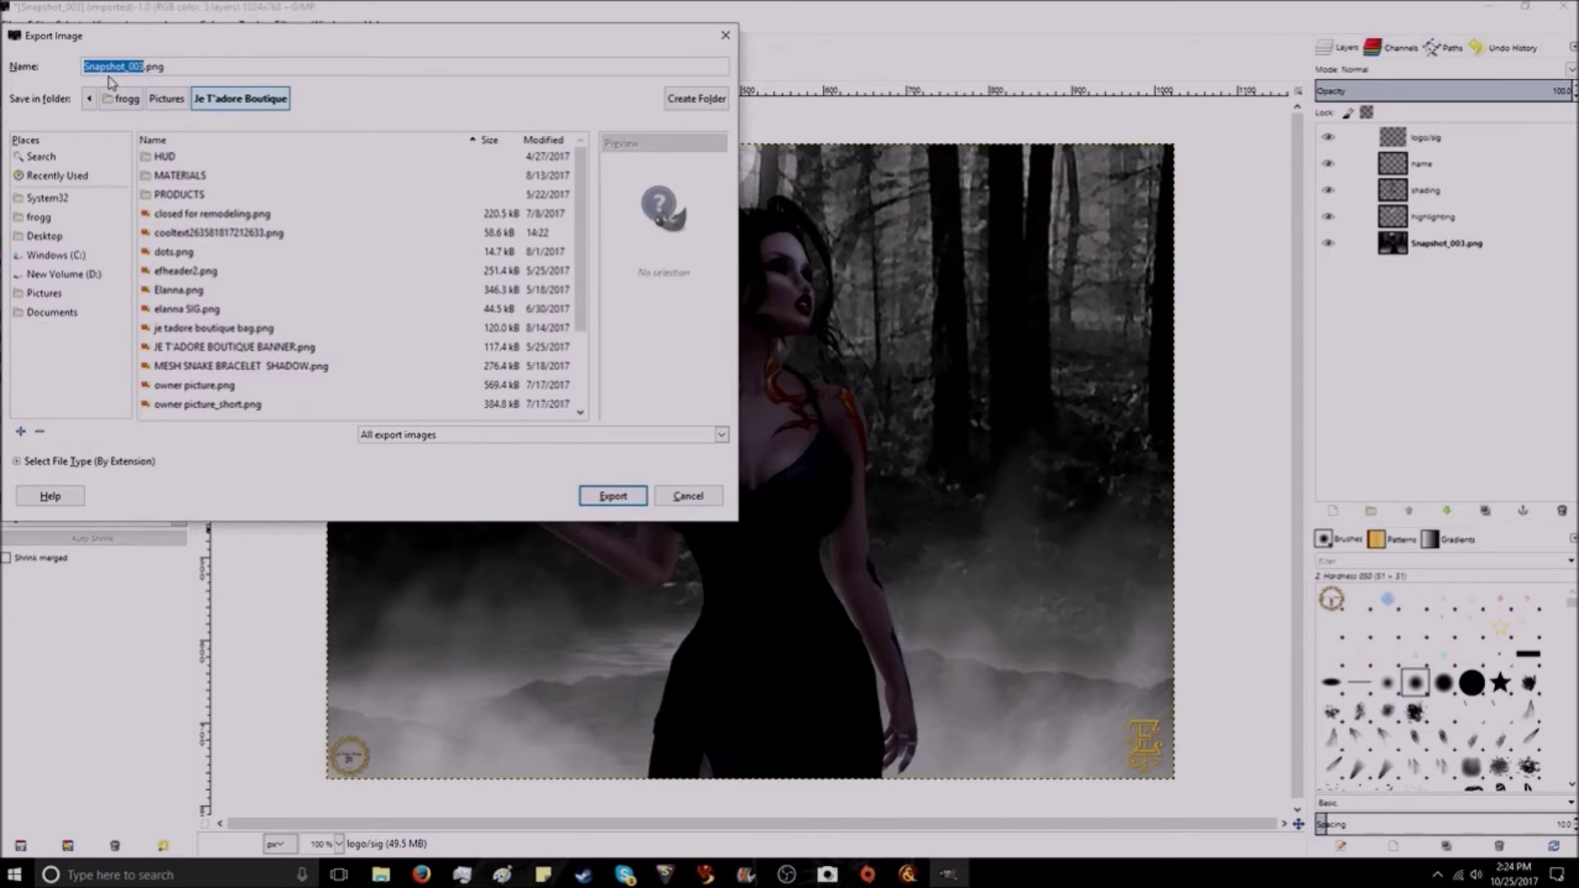
{"action": "type", "text": "profile pic new oct 2017"}
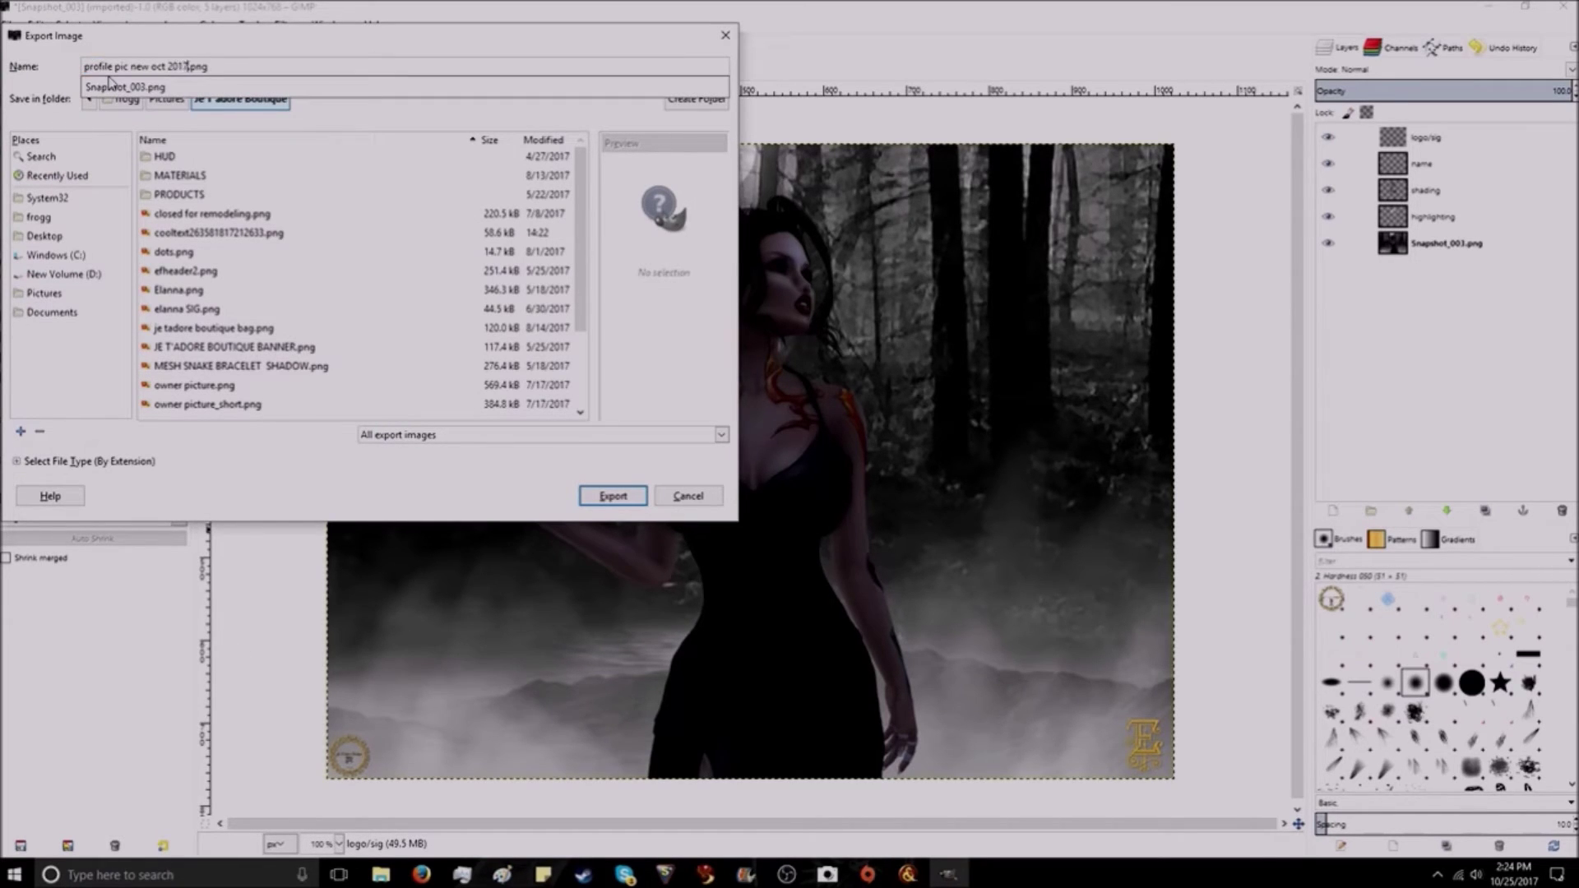
{"action": "key", "text": "Return"}
{"action": "left_click", "coordinate": [799, 589]}
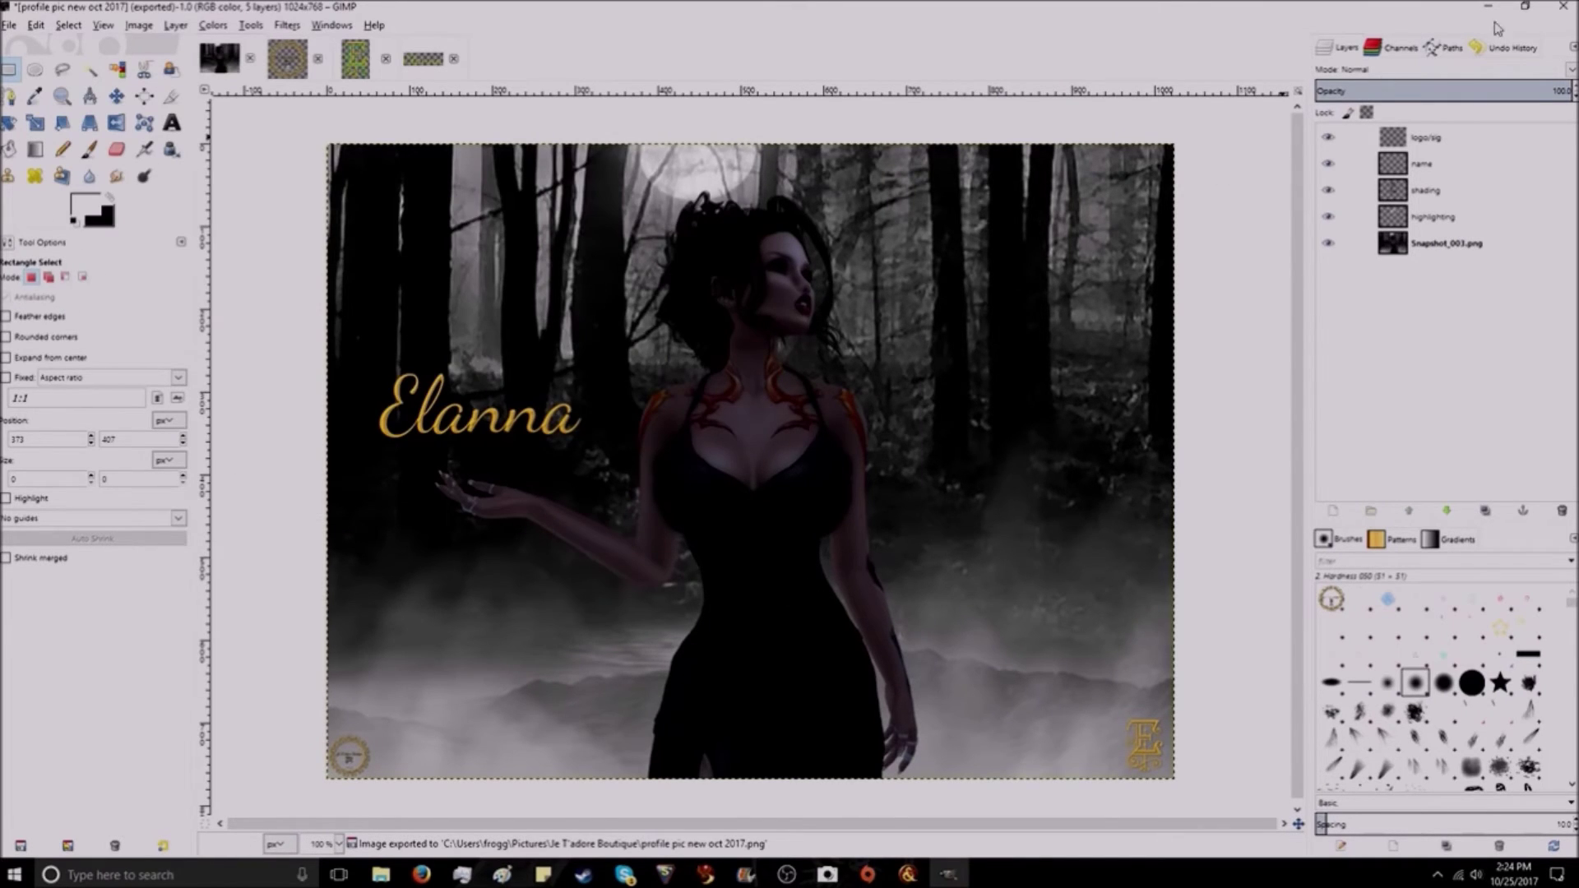
{"action": "left_click", "coordinate": [1565, 8]}
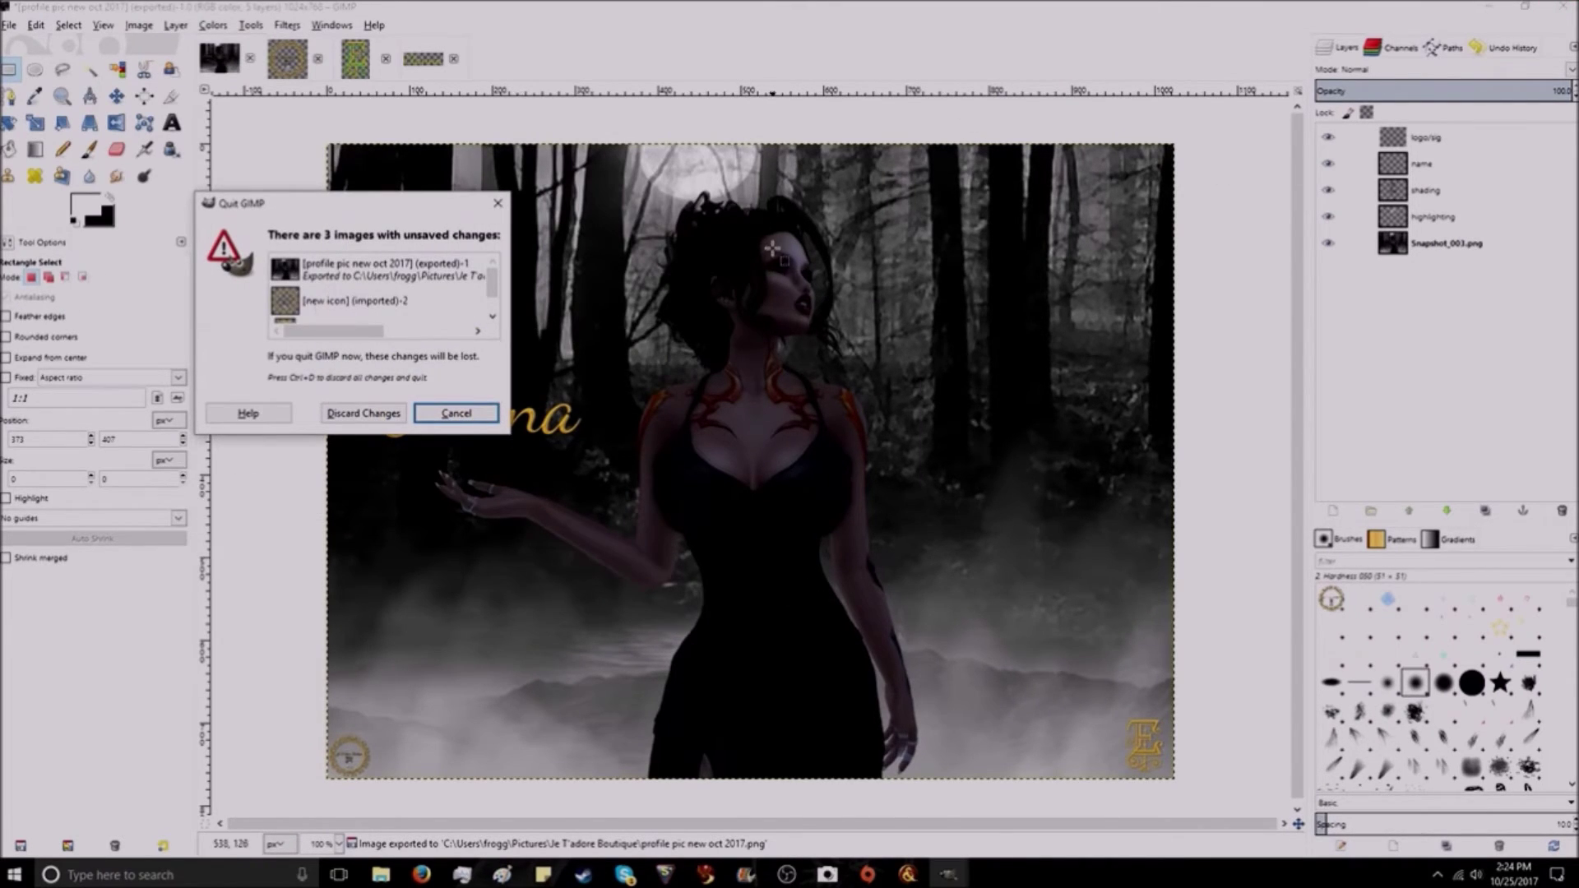